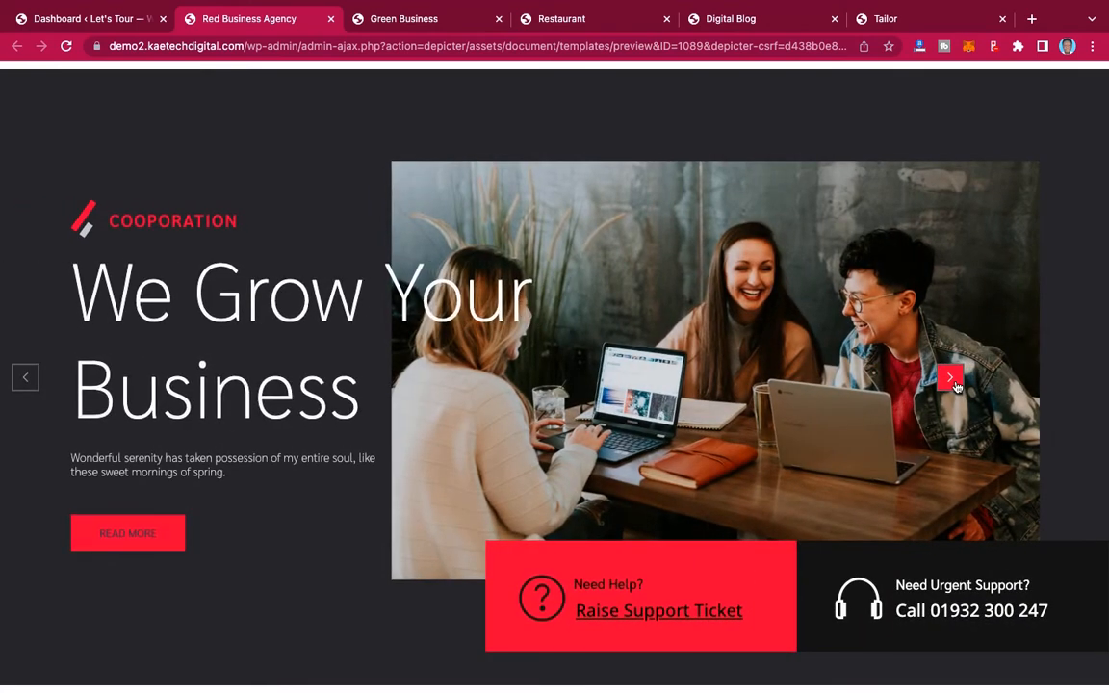
Advance the Red Business Agency preview by one slide, and cycle through all slides of the Green Business preview.
left_click(953, 385)
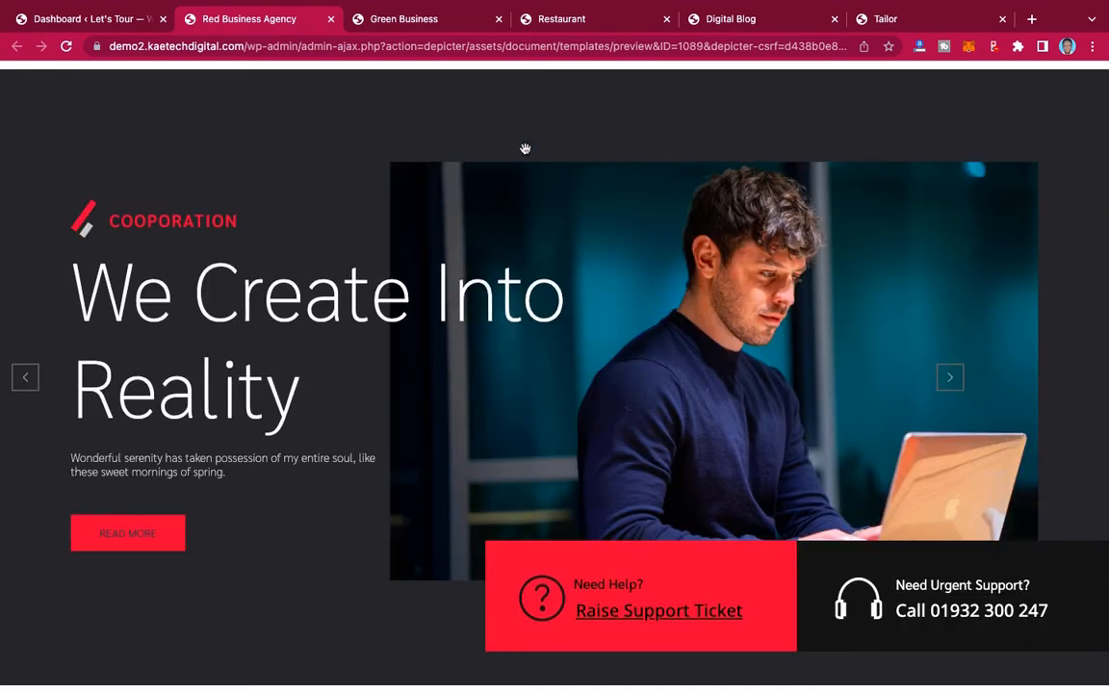
left_click(429, 23)
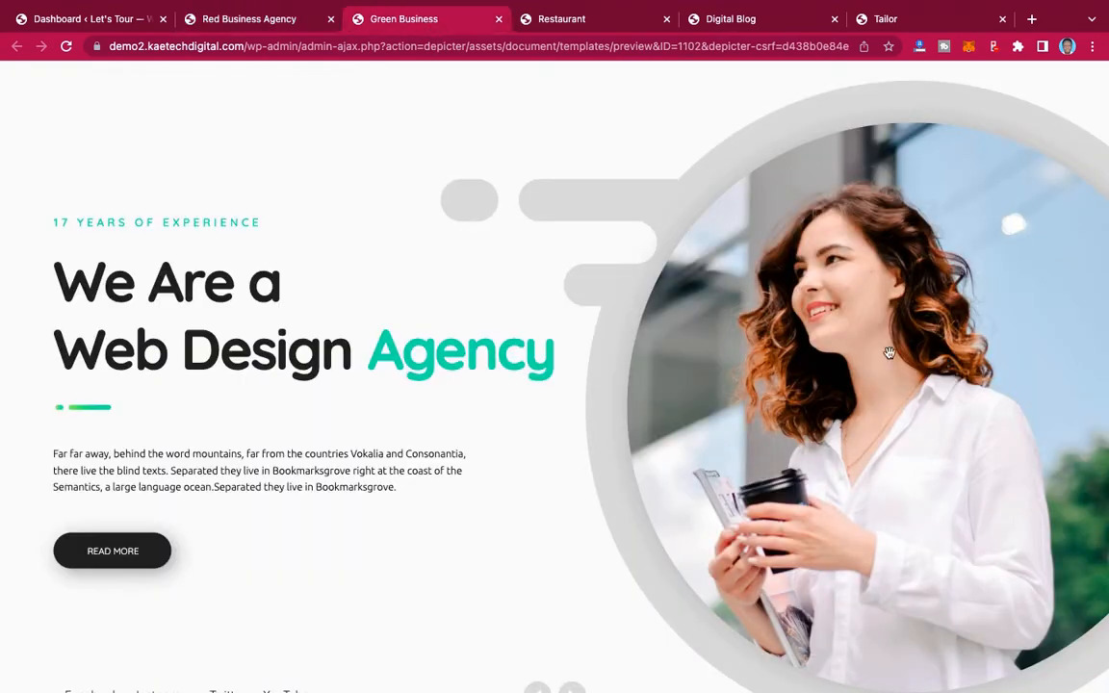
scroll(867, 519, "down", 2)
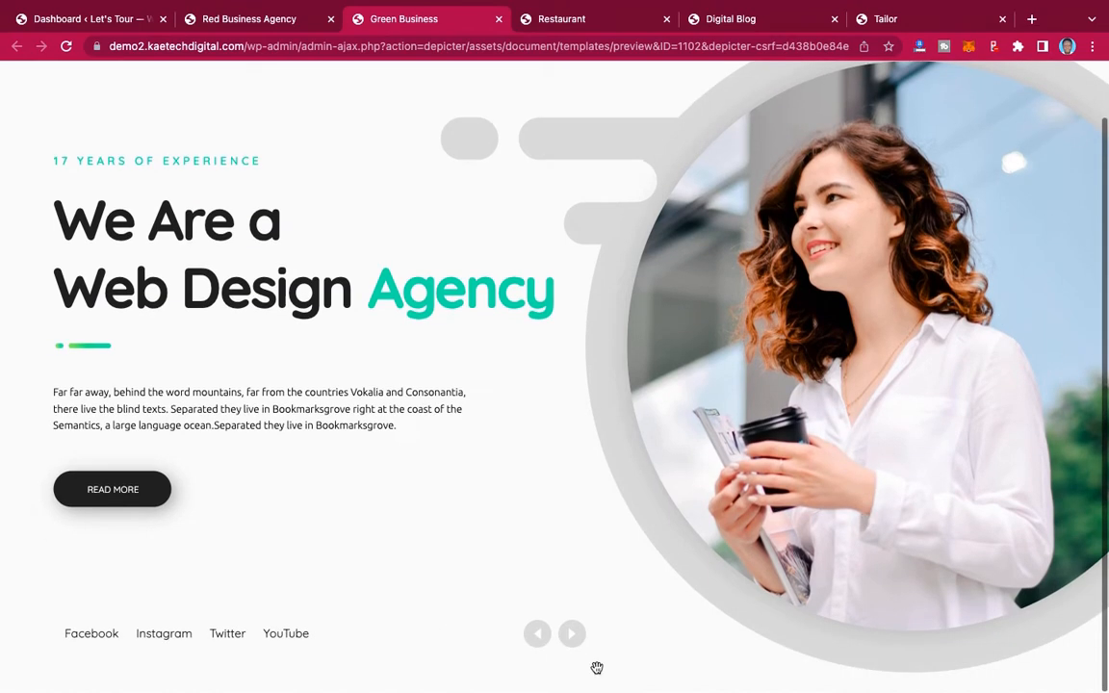
left_click(571, 638)
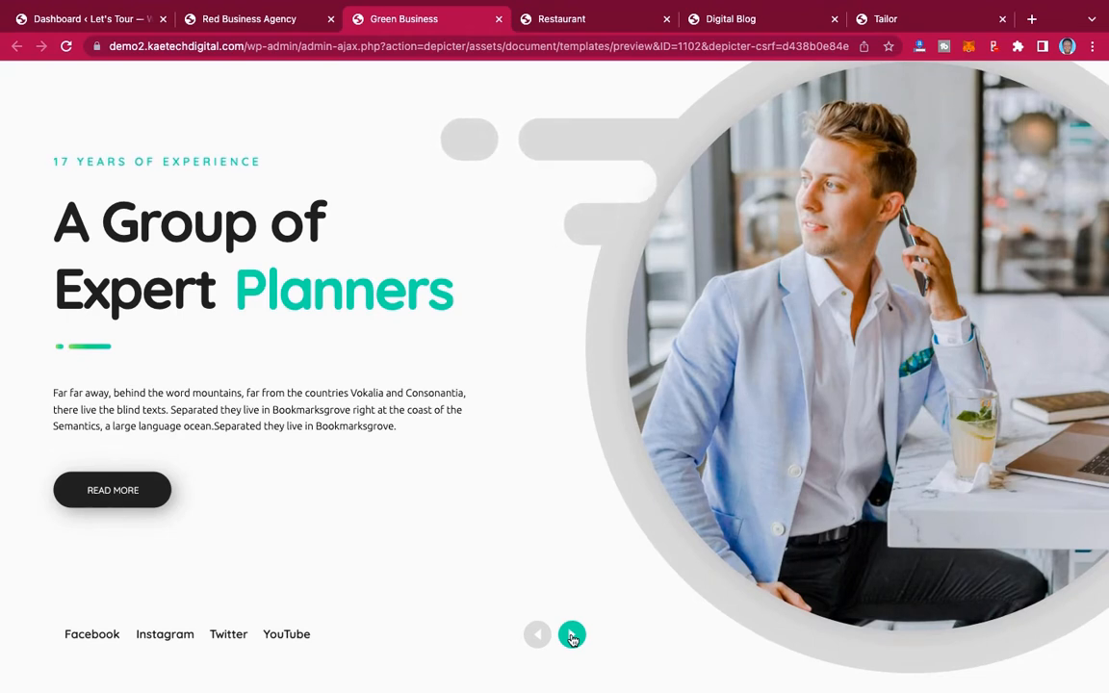
left_click(571, 638)
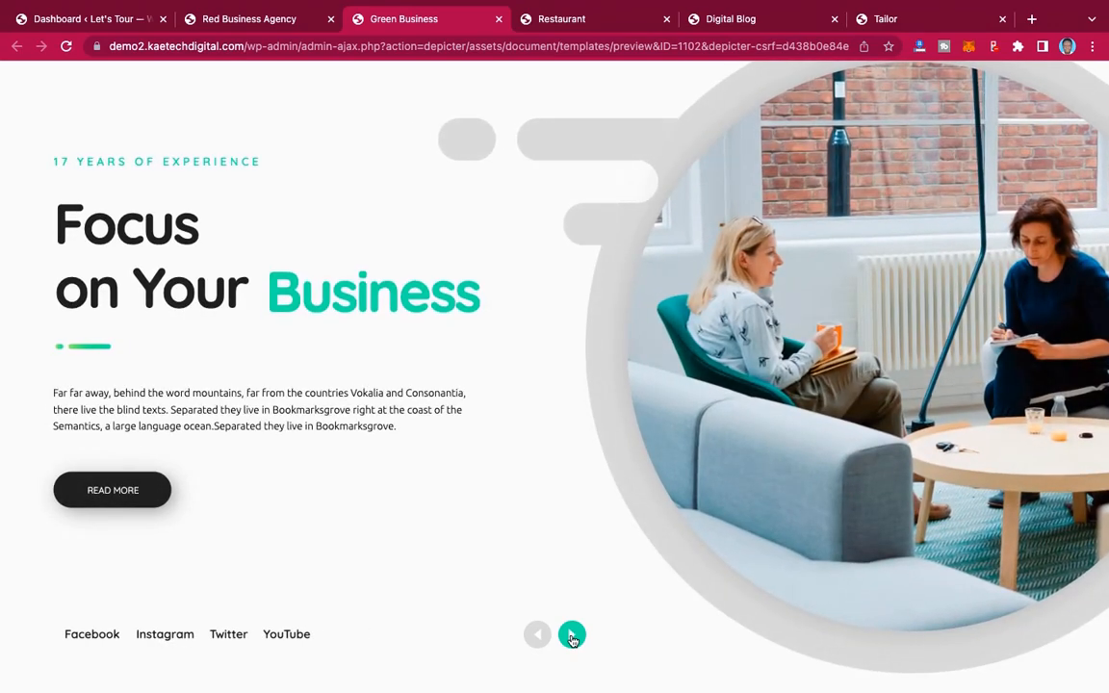
left_click(571, 638)
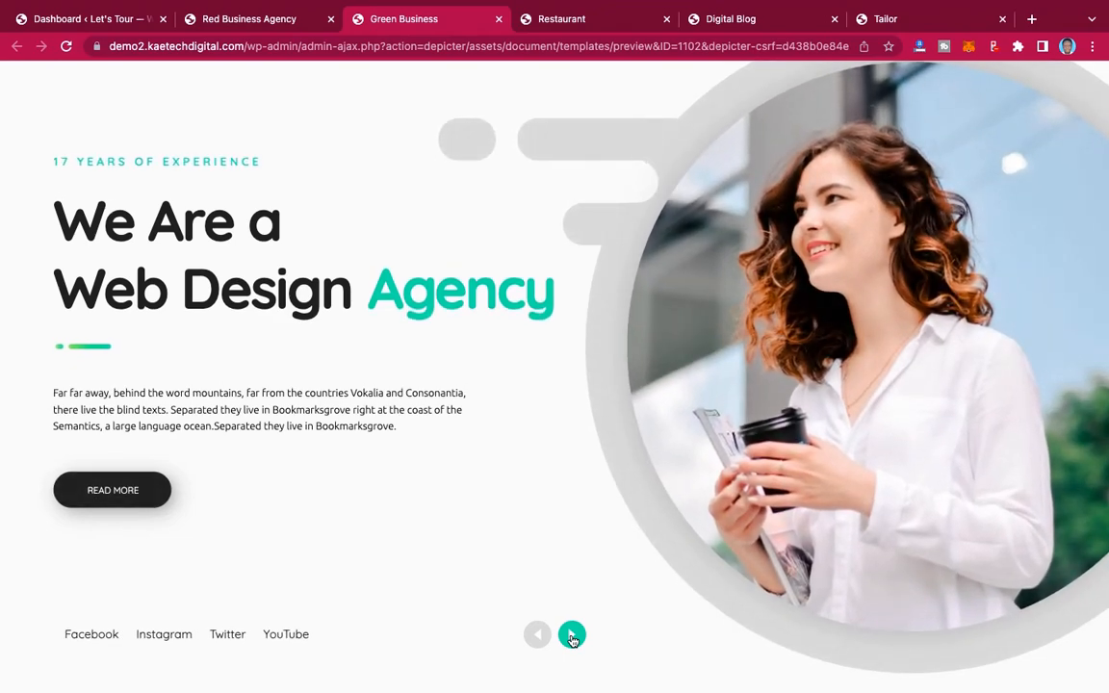
View the Restaurant slider preview and advance through all its slides back to the first one.
left_click(568, 19)
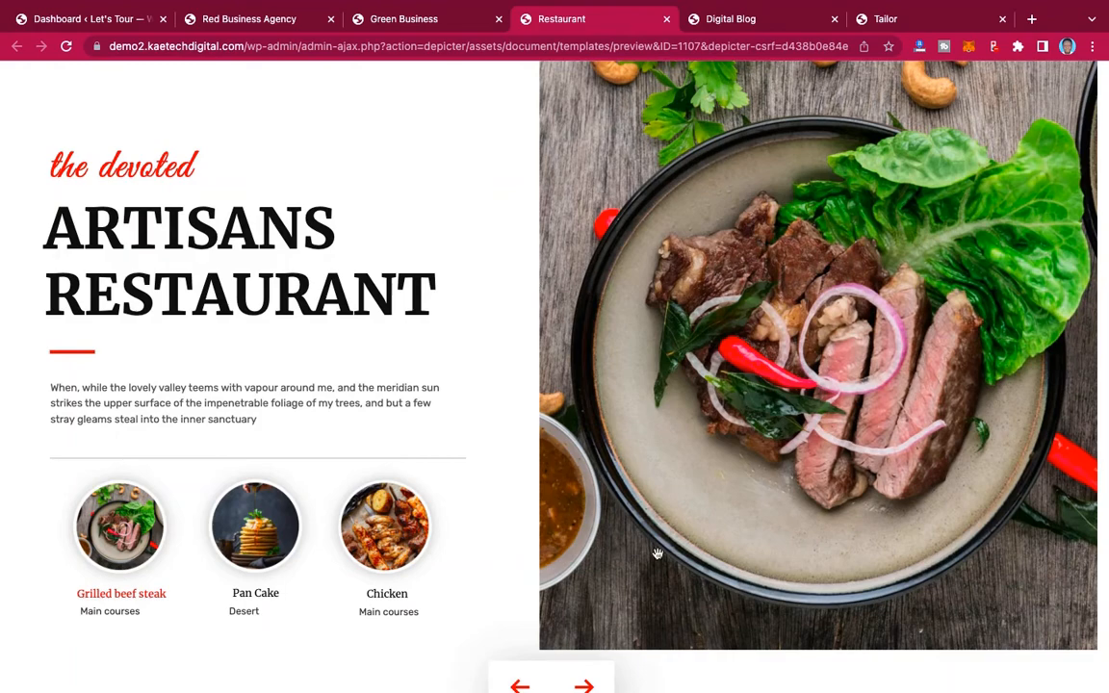
left_click(585, 685)
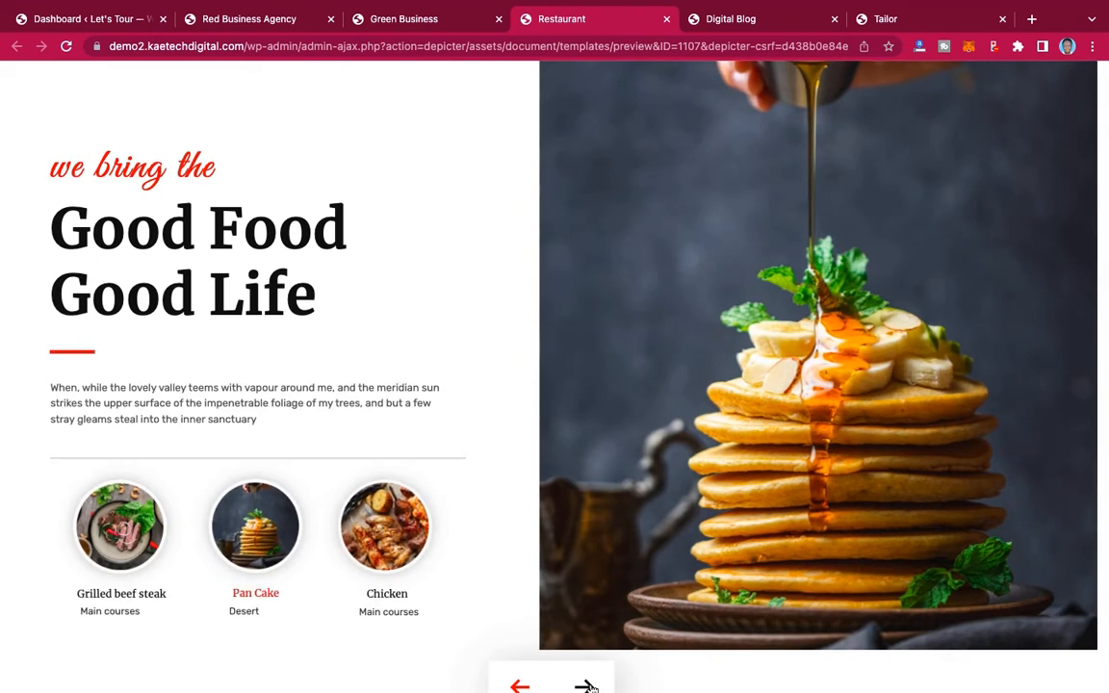
left_click(585, 686)
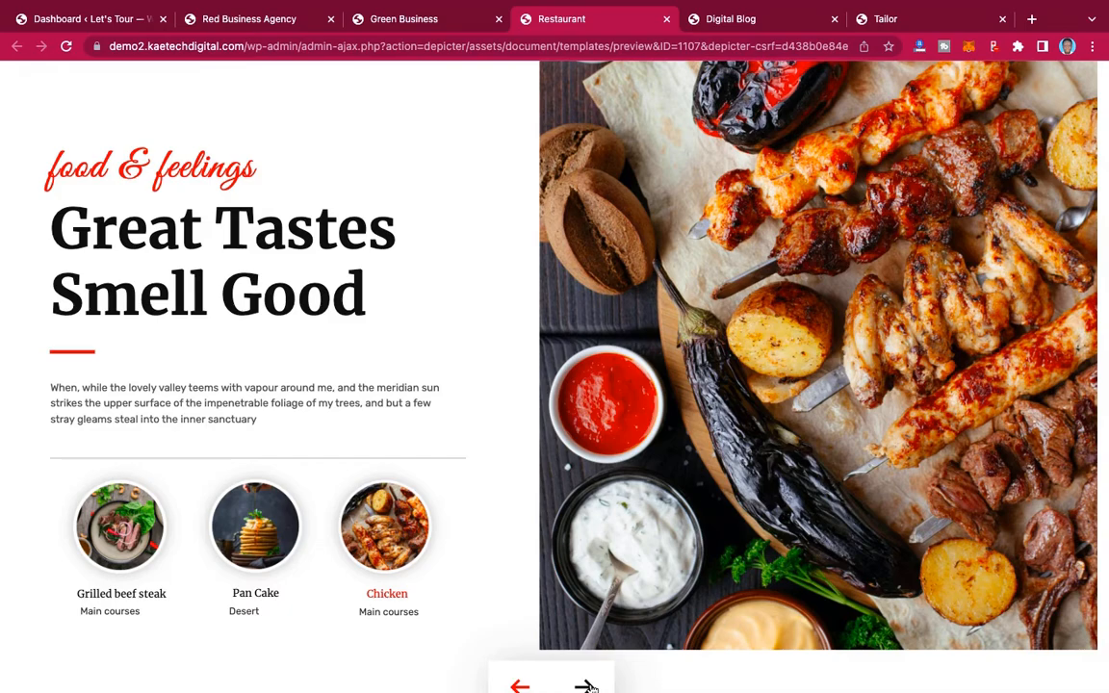
left_click(586, 687)
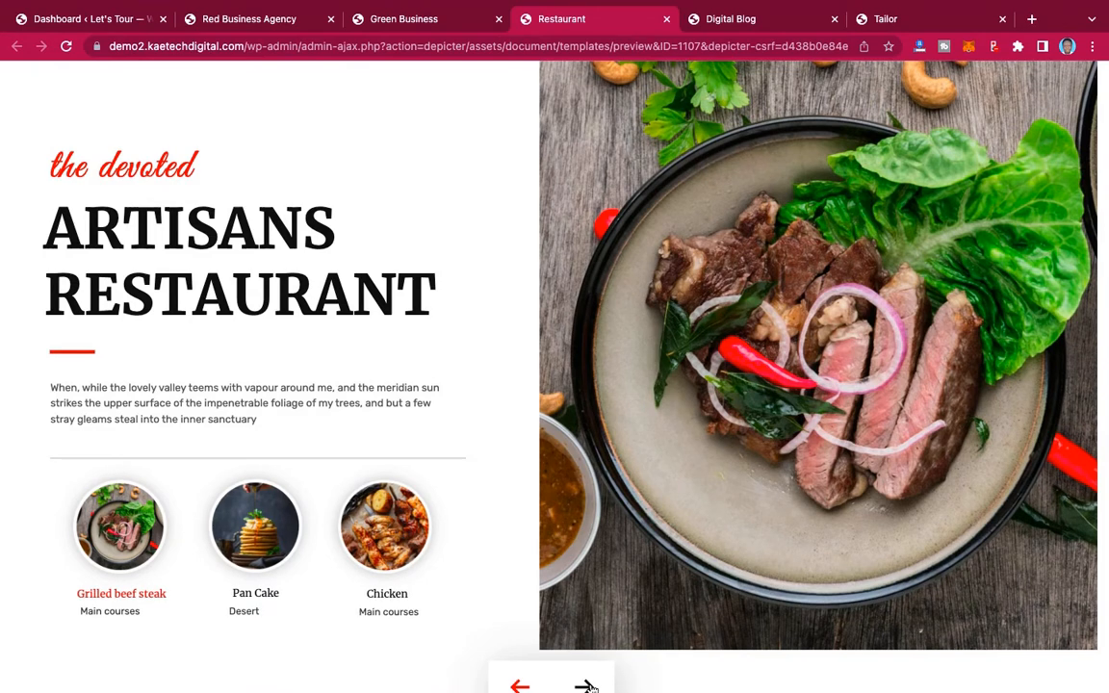
View the Digital Blog slider preview and advance through three of its post slides.
left_click(743, 22)
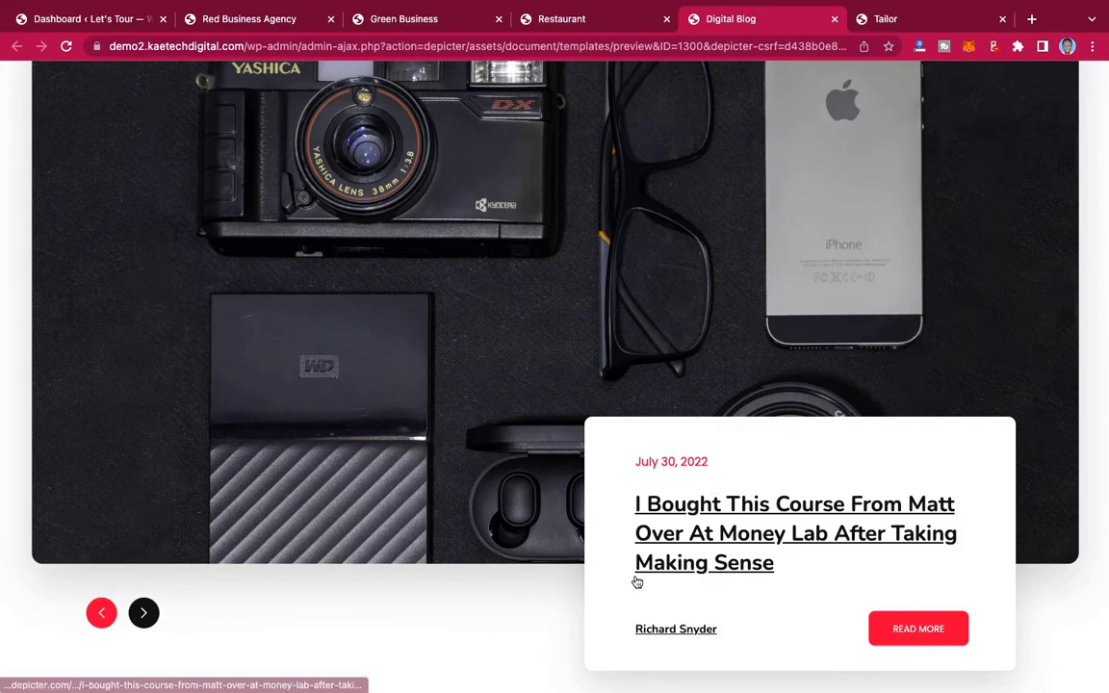
left_click(149, 615)
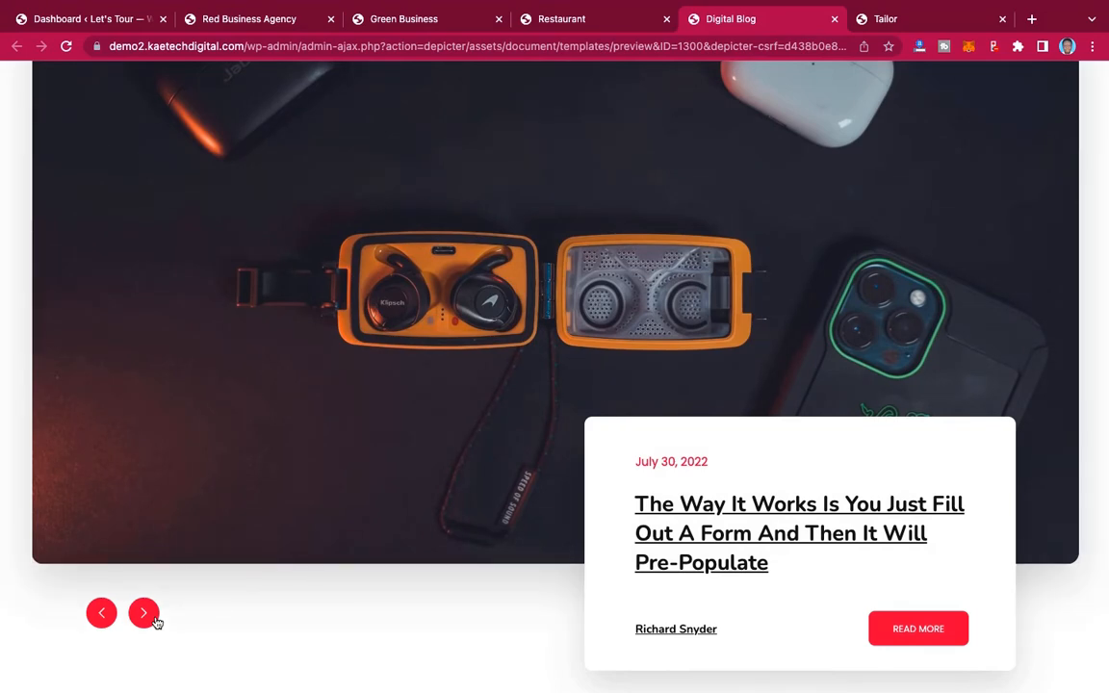
left_click(154, 620)
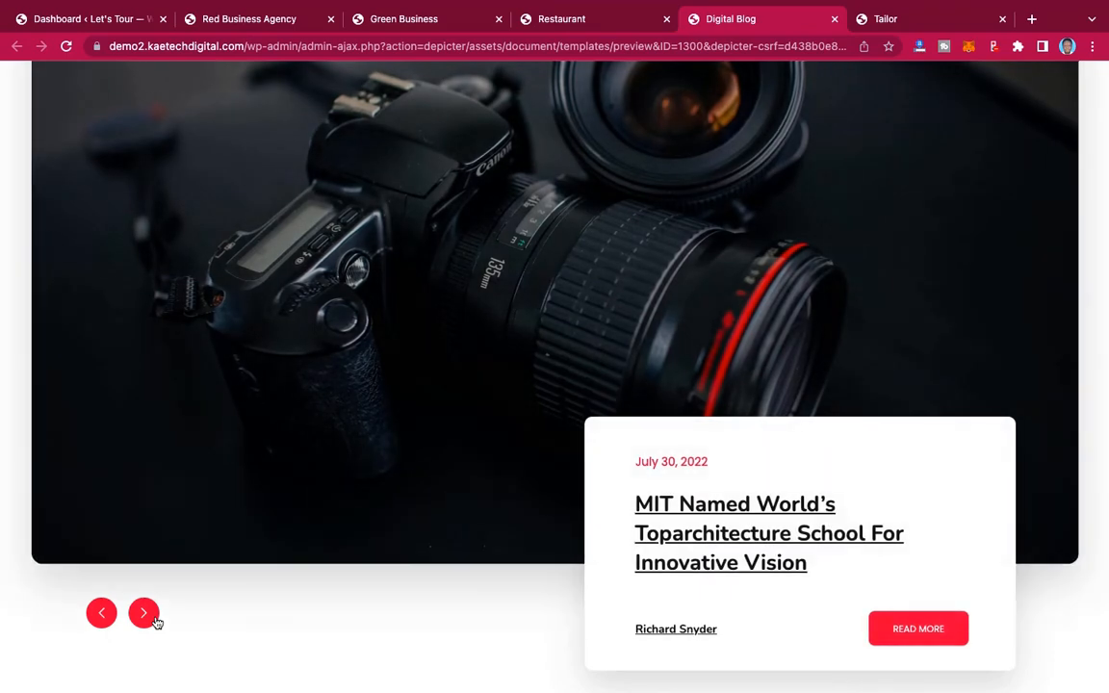
left_click(144, 615)
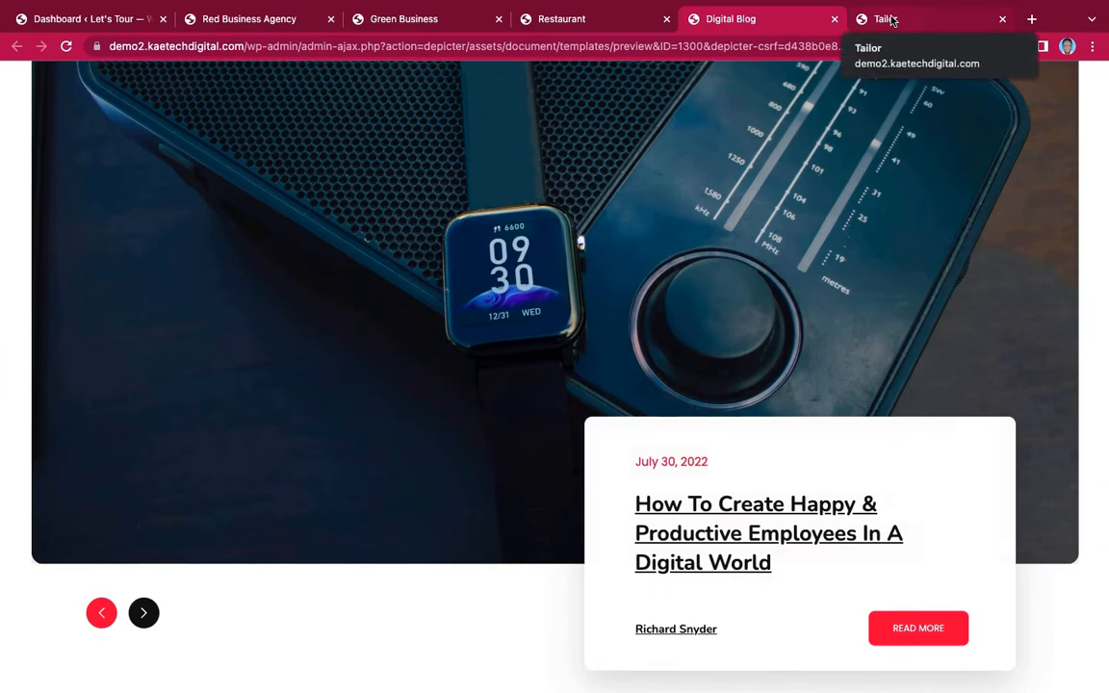
View the Tailor slider preview and cycle through its three video slides back to Dressmaker.
left_click(892, 19)
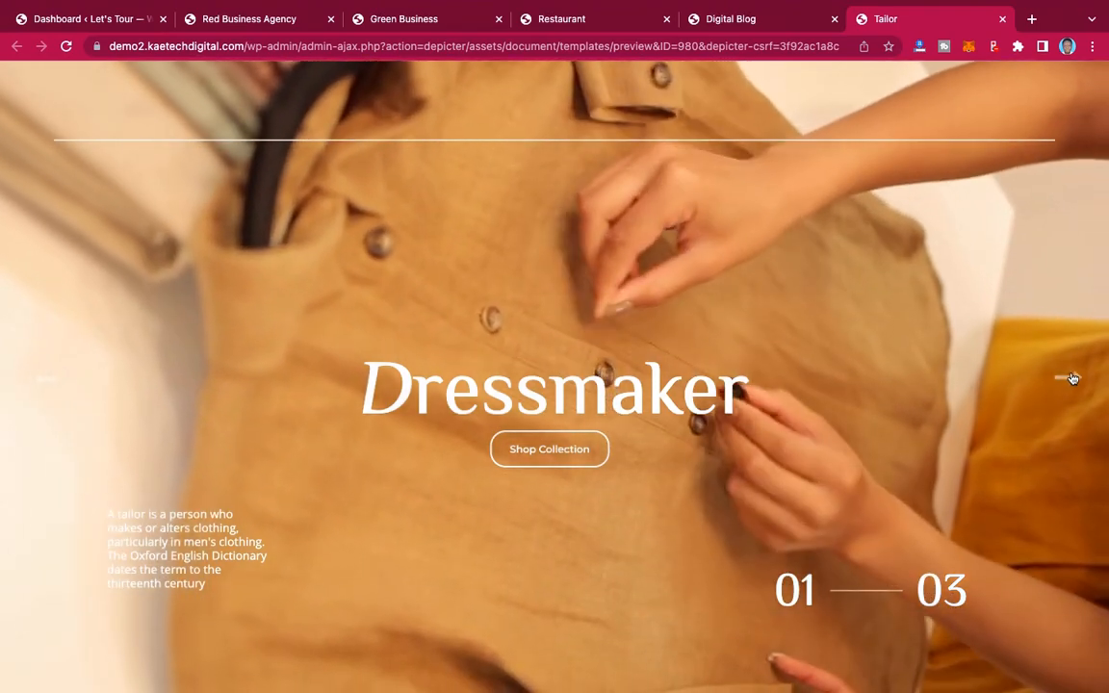
left_click(1074, 378)
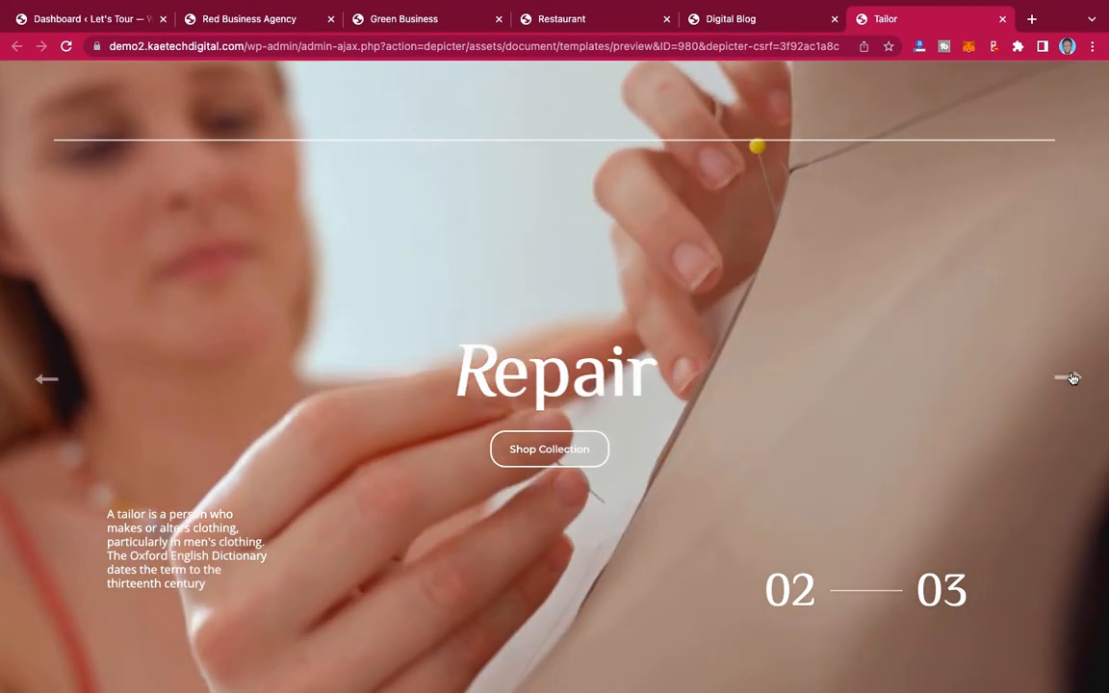
left_click(1074, 379)
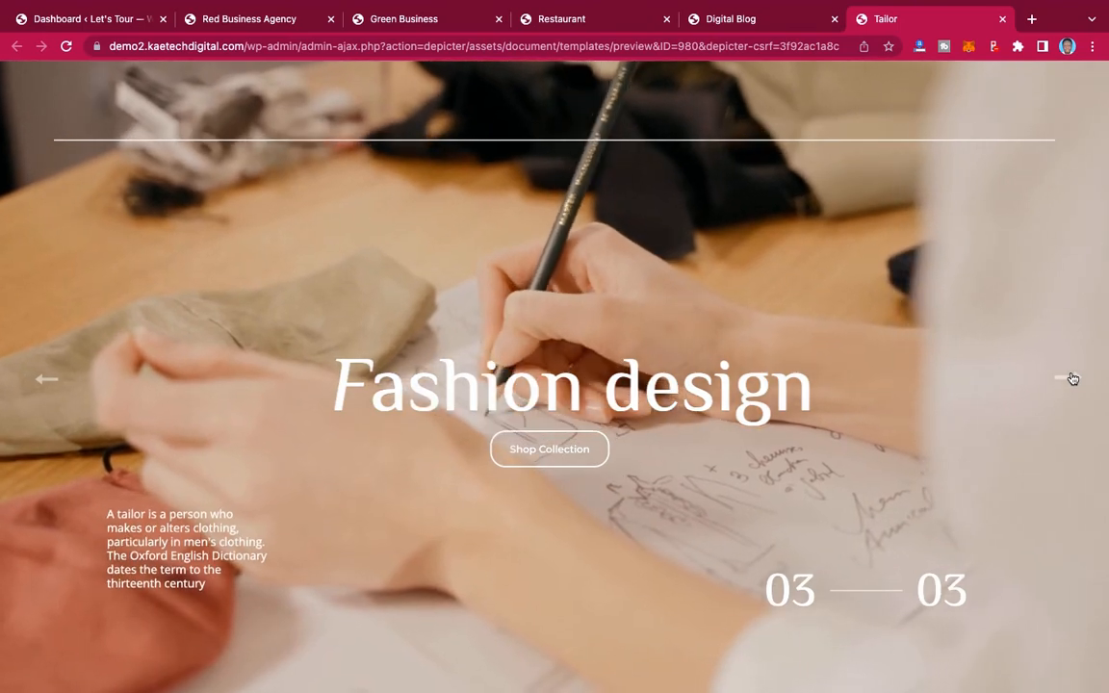
left_click(1074, 379)
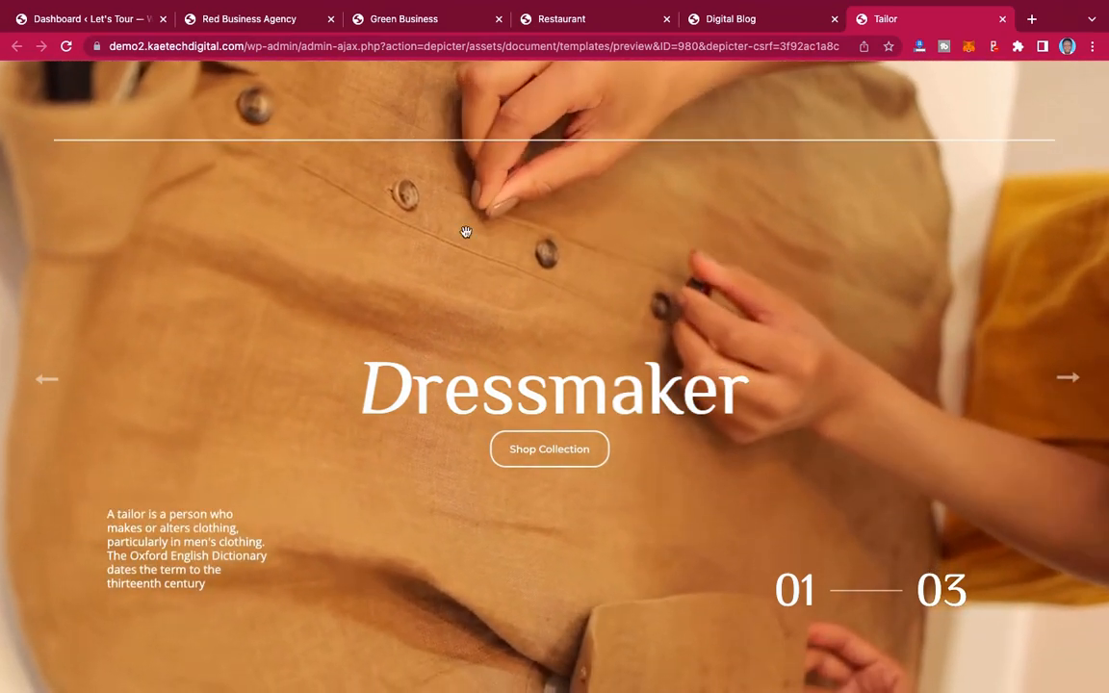
From the WordPress dashboard, search the plugins available to add for "depicter" and open the Depicter plugin's slider page.
left_click(105, 22)
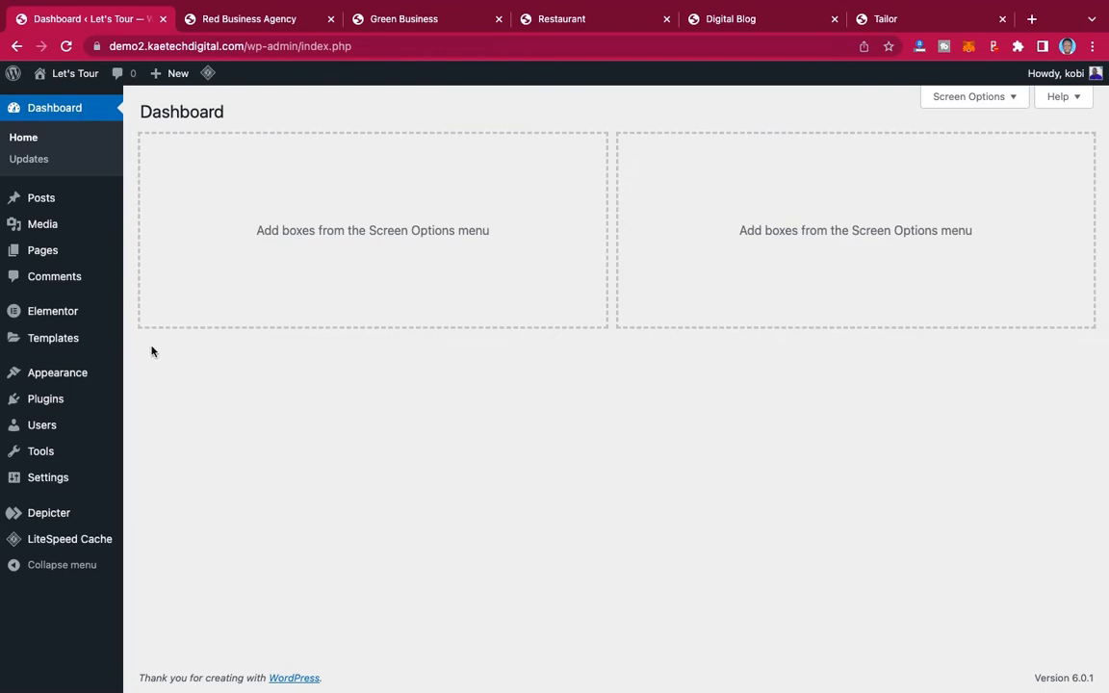
mouse_move(44, 399)
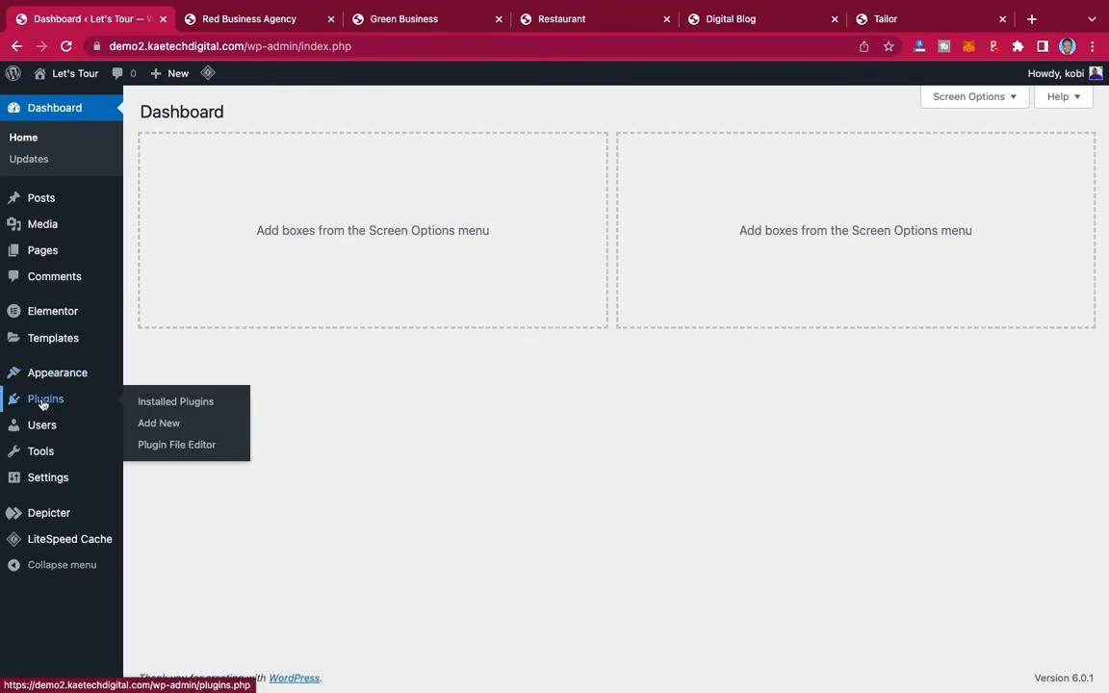
left_click(159, 424)
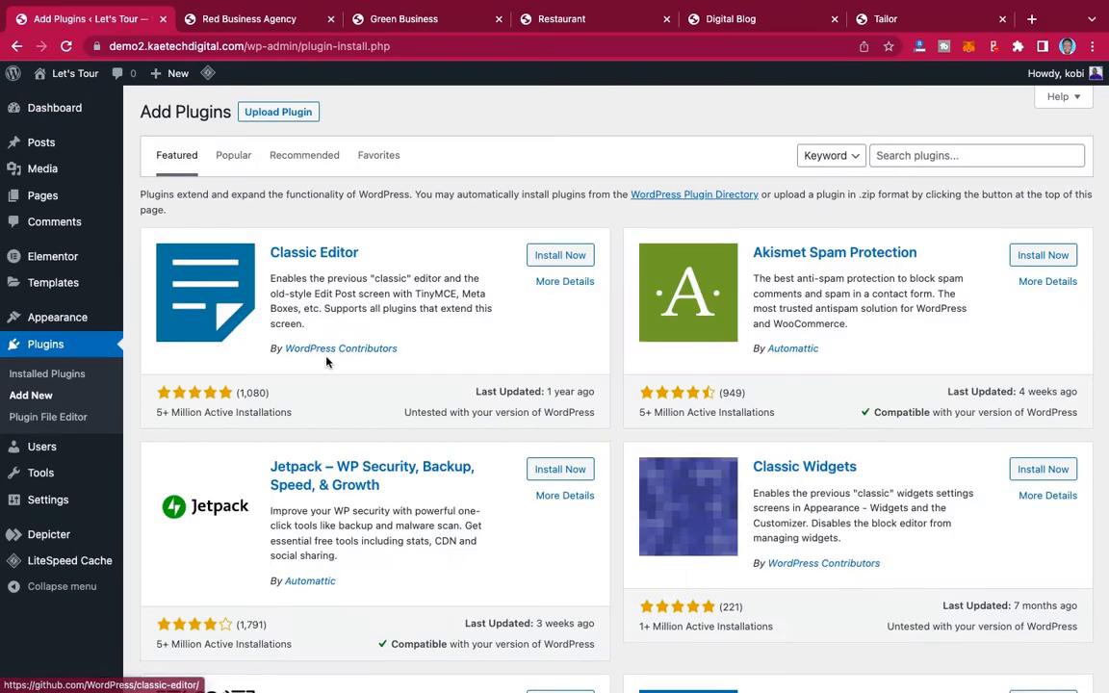
left_click(909, 154)
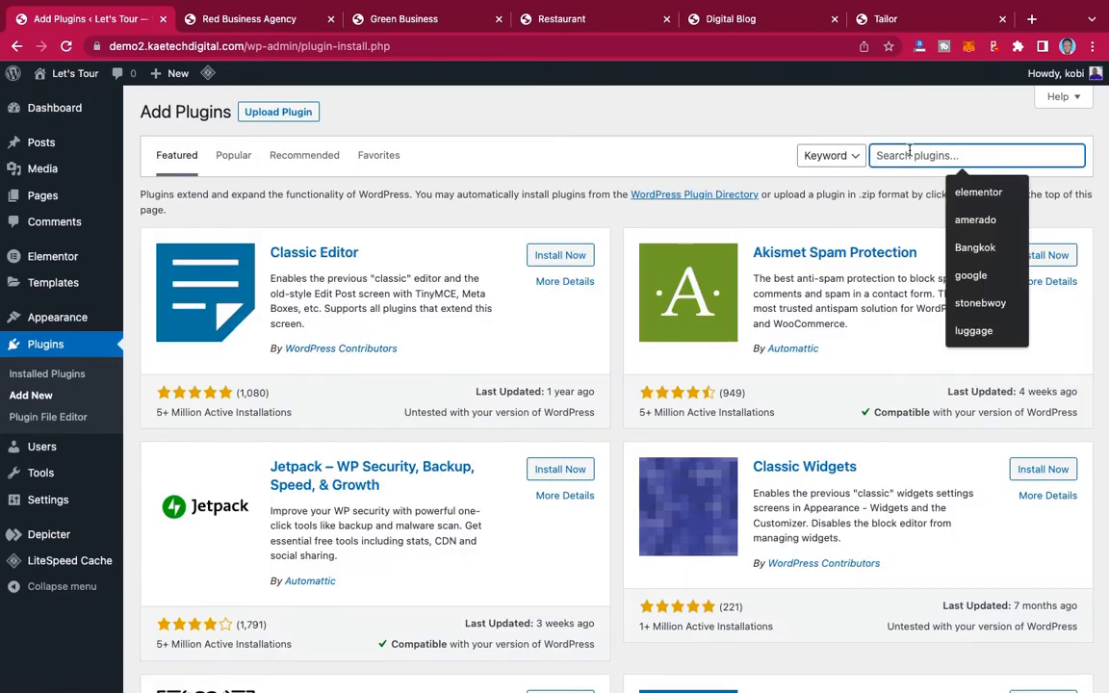
type("DE")
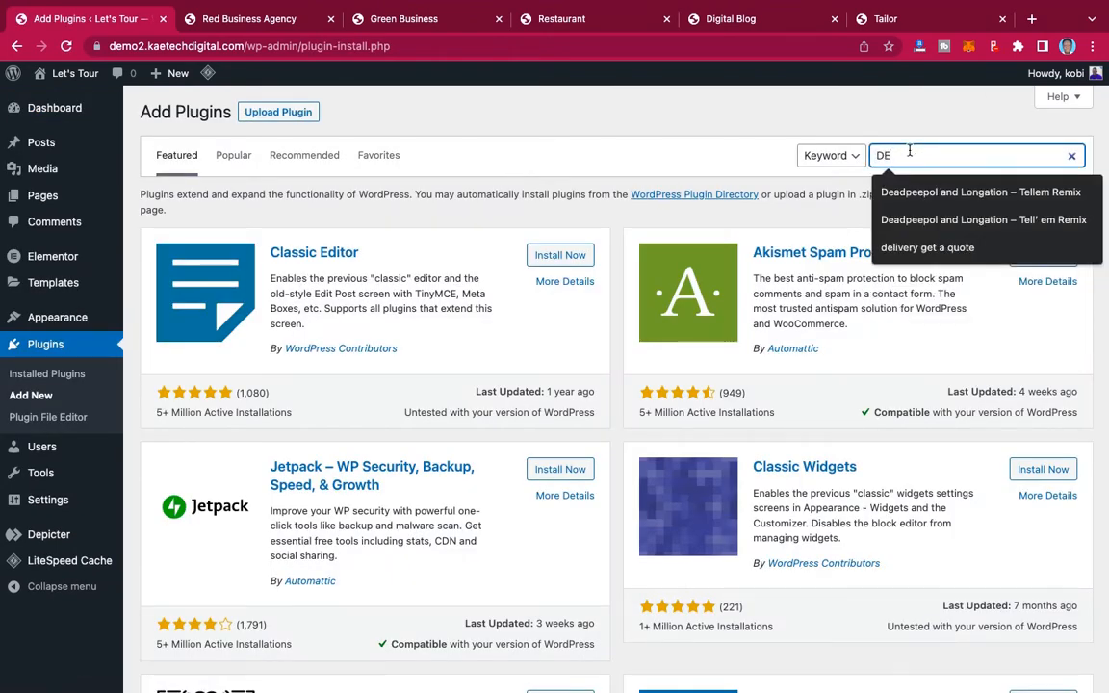
key("BackSpace")
key("BackSpace")
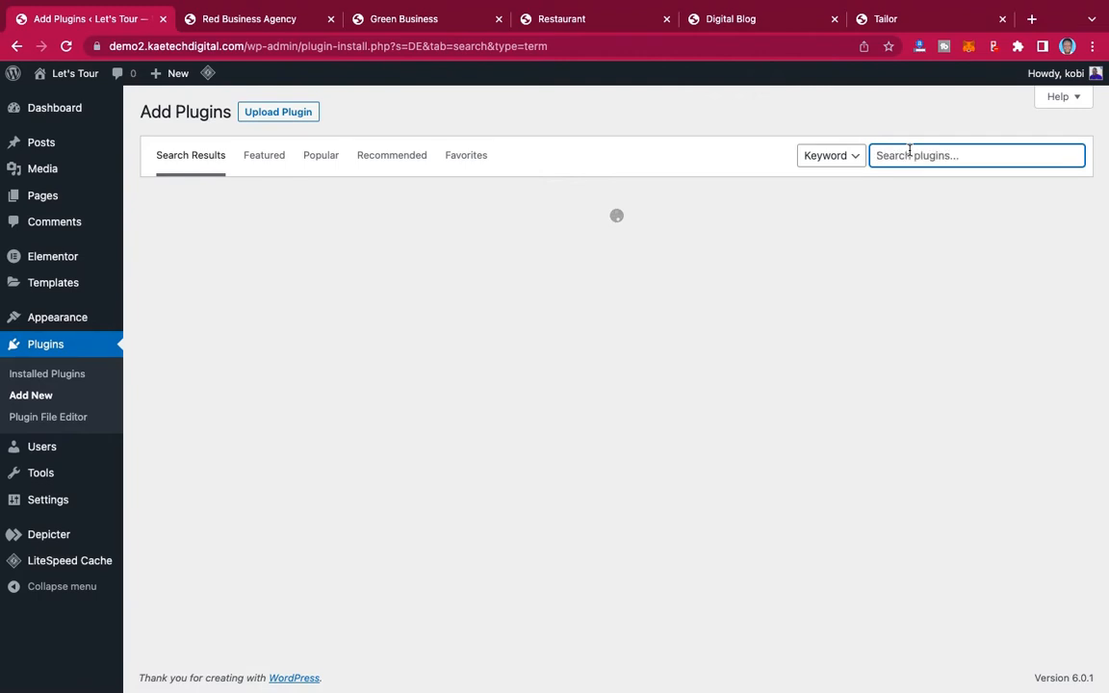
type("depicter")
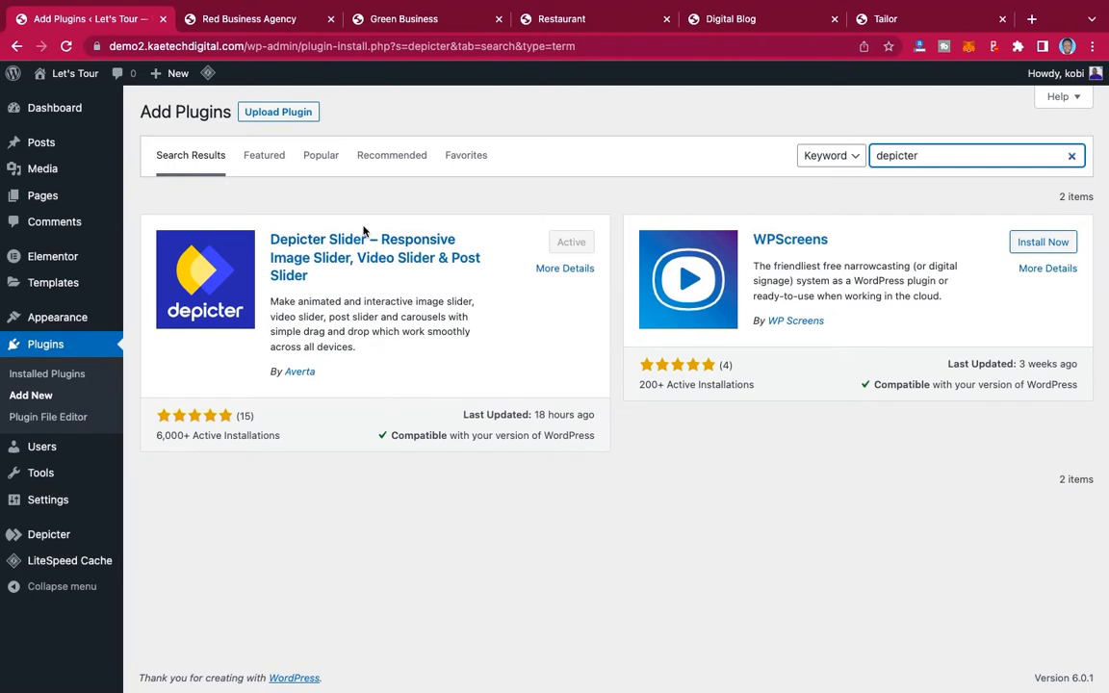
left_click(50, 537)
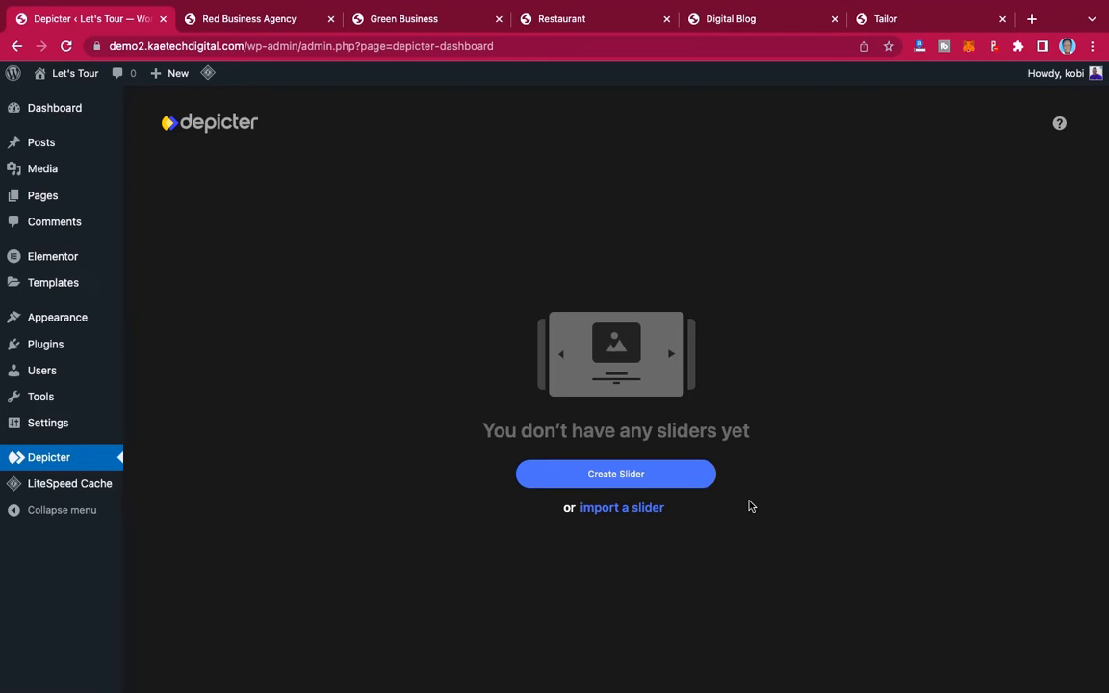
Review the Red Business Agency, Green Business, Restaurant, Digital Blog and Tailor slider previews once more.
left_click(229, 27)
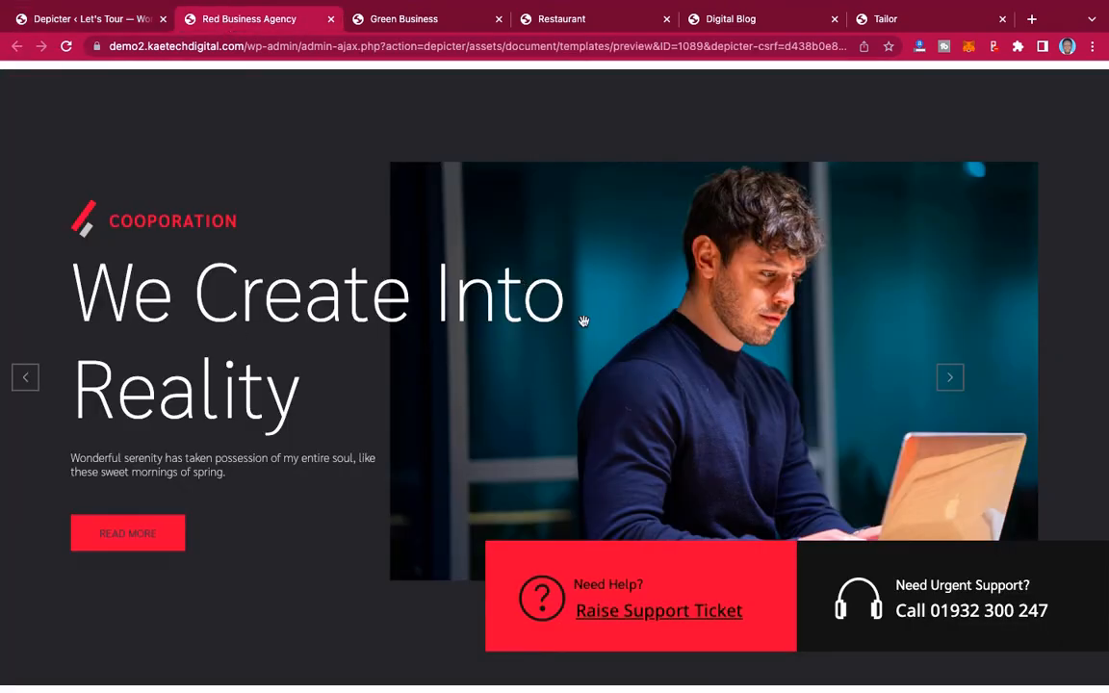
left_click(368, 19)
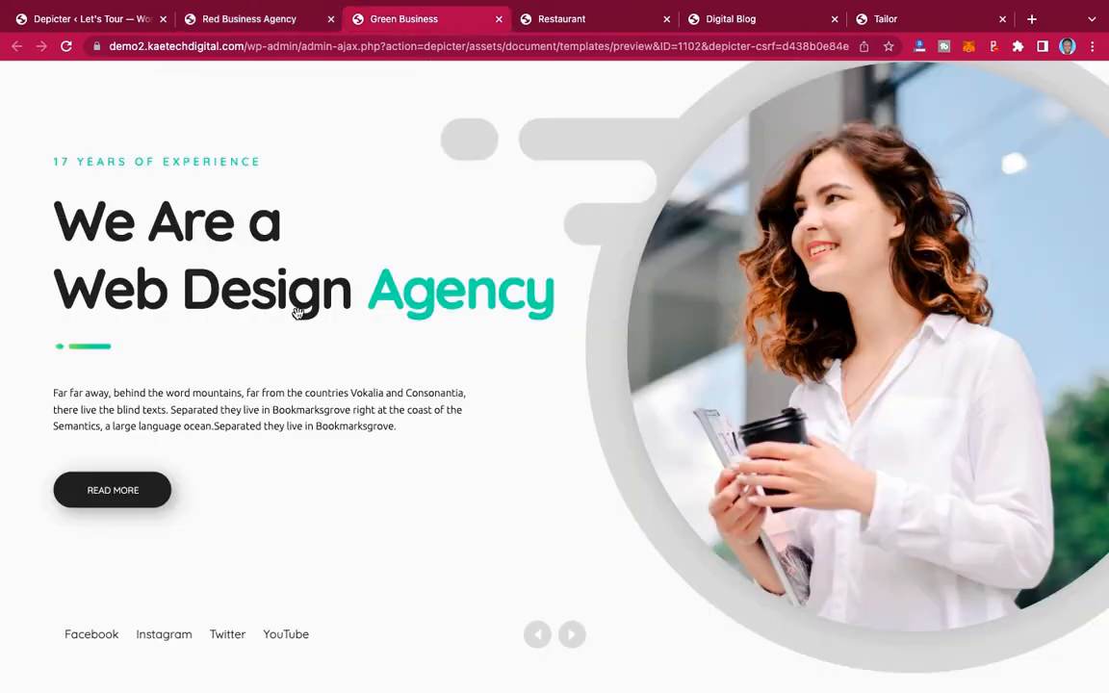
left_click(516, 27)
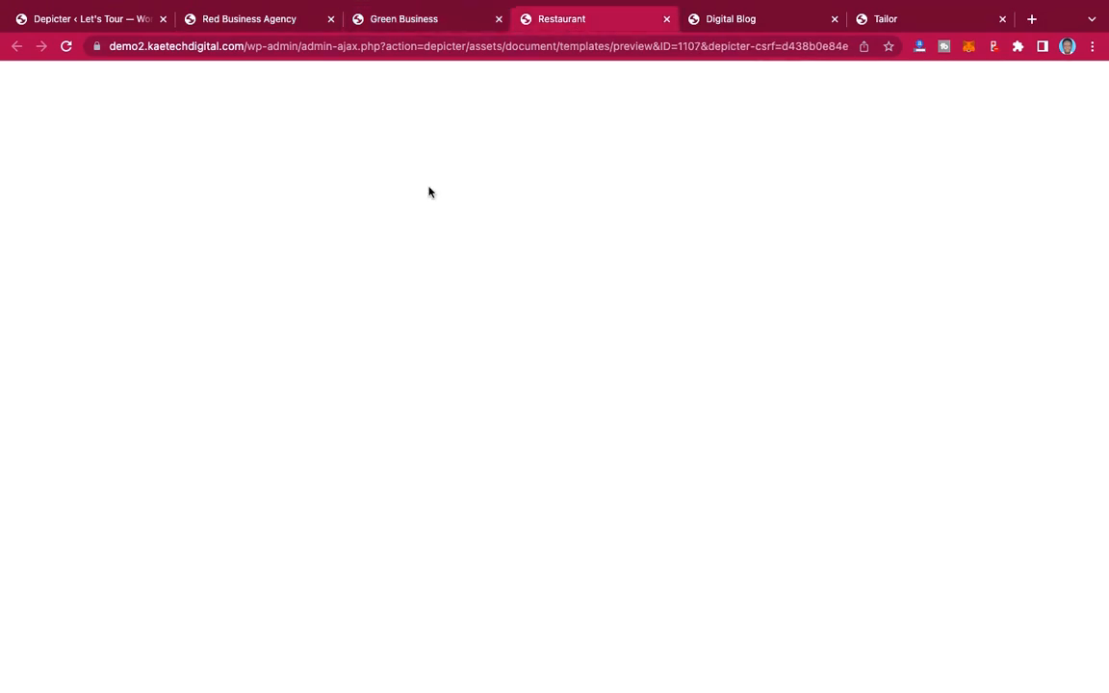
left_click(707, 18)
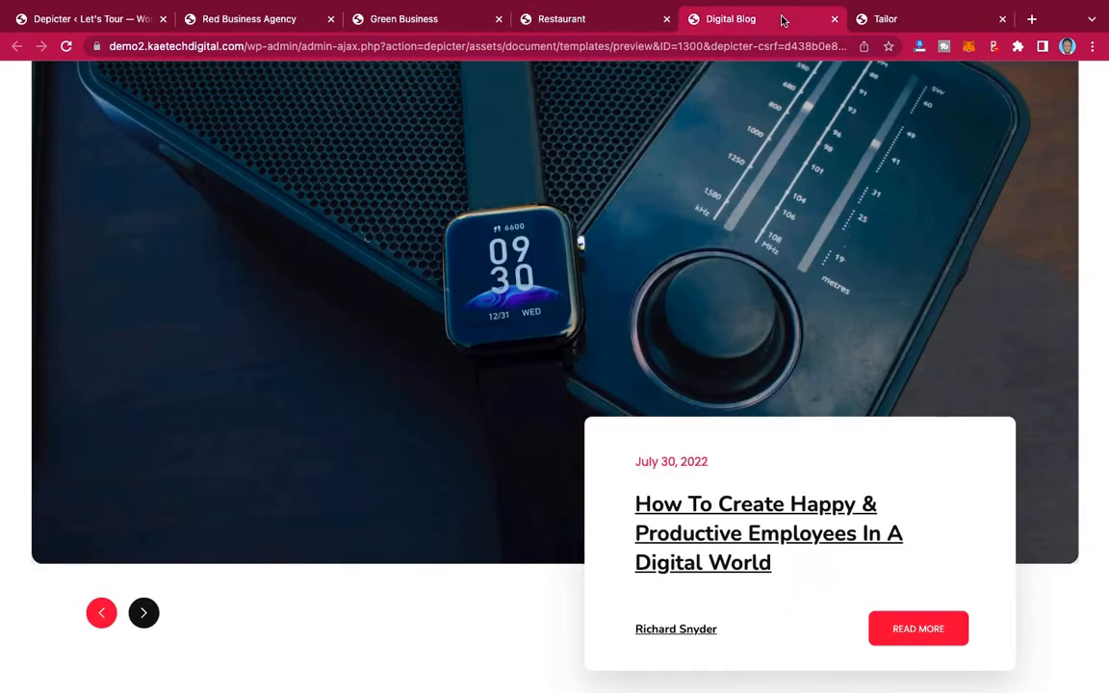
left_click(886, 15)
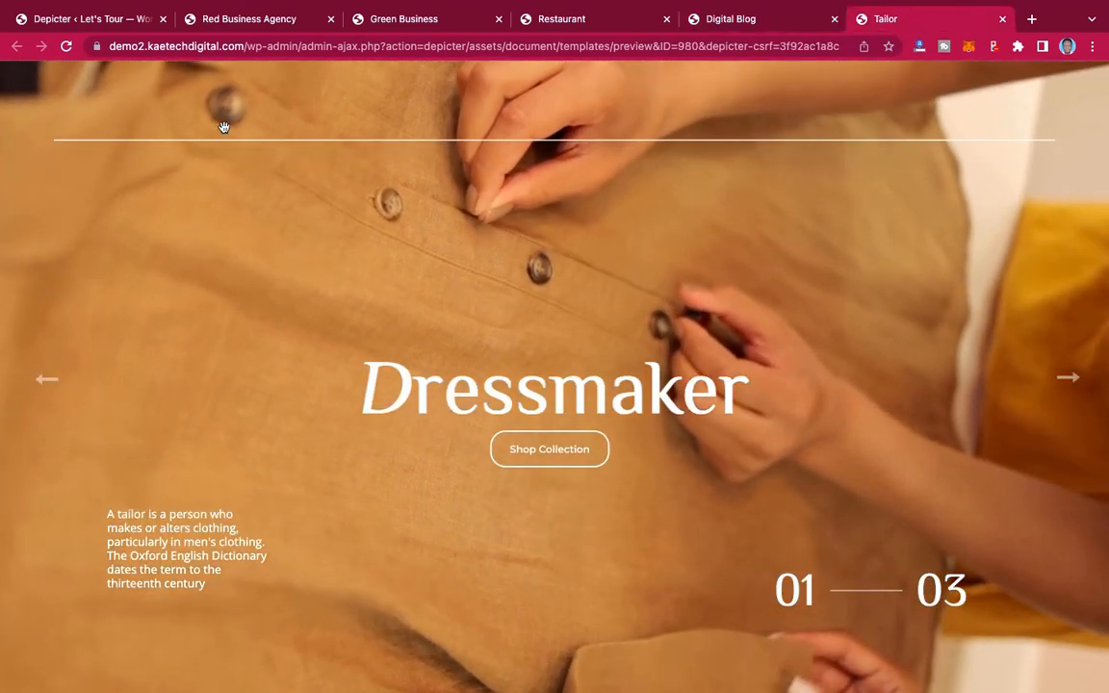
Return to the Depicter page, start creating a slider and browse all the custom slider templates.
left_click(97, 22)
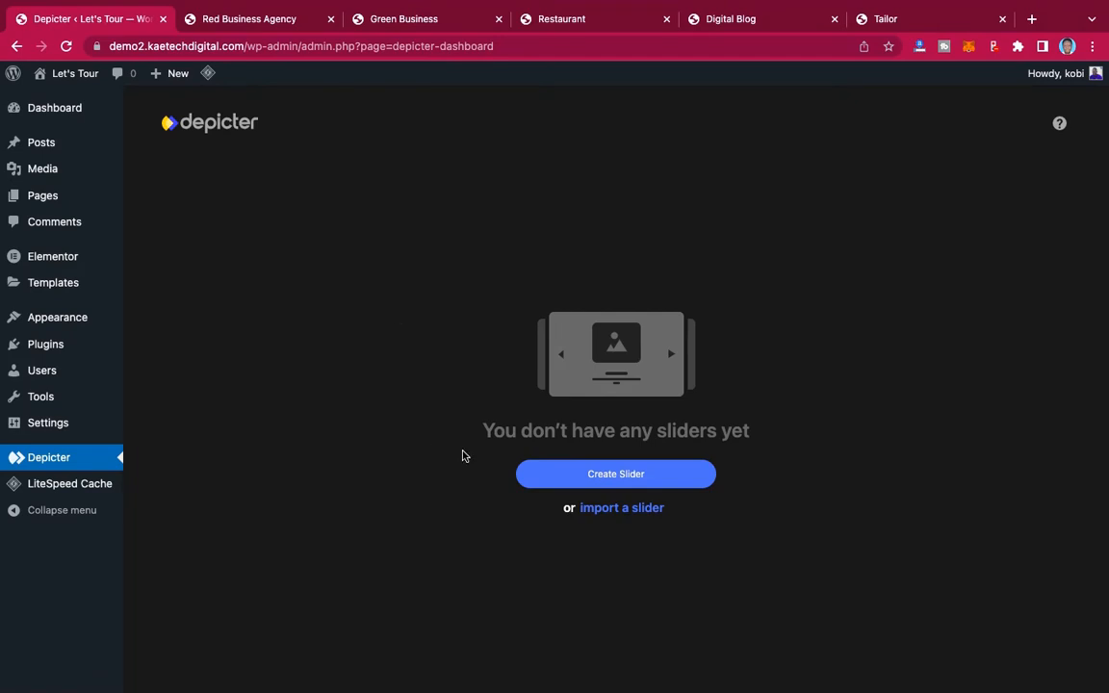
left_click(623, 479)
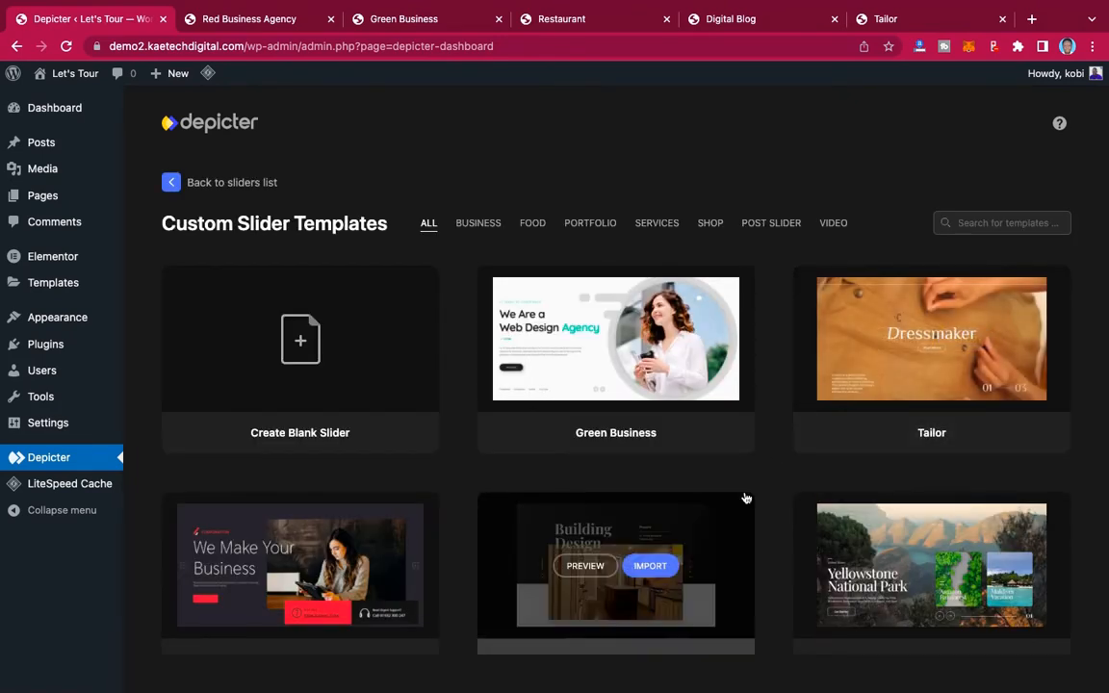
scroll(743, 496, "down", 4)
scroll(745, 497, "down", 20)
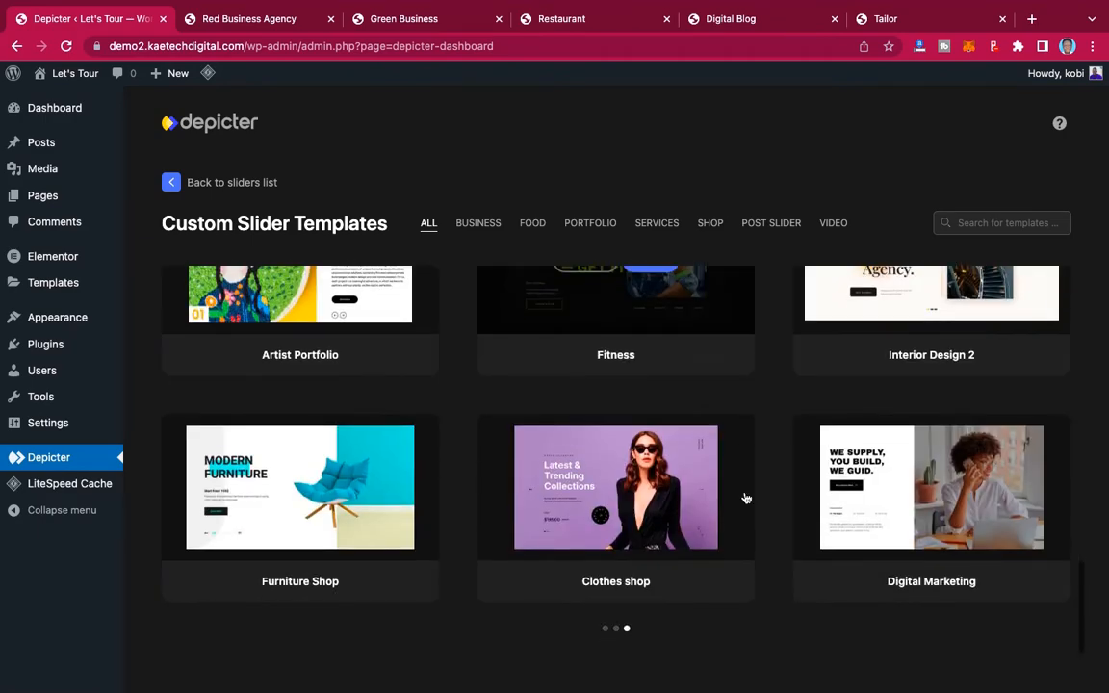
scroll(745, 498, "down", 15)
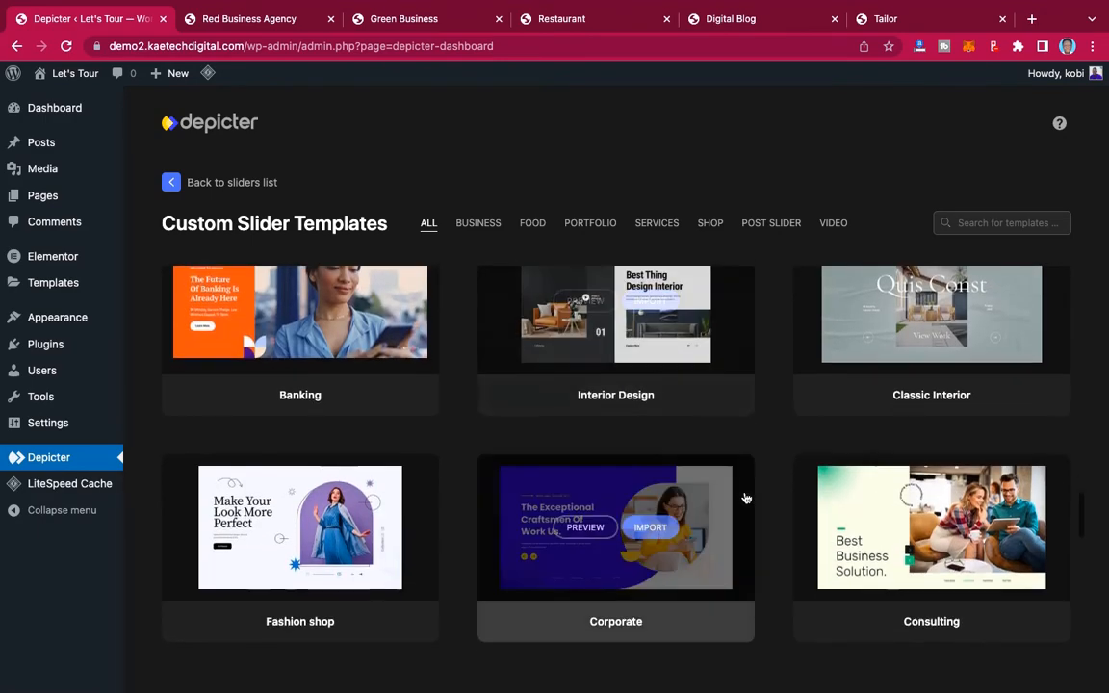
Scan the full gallery of custom slider templates once more and return to its first rows.
scroll(745, 498, "down", 15)
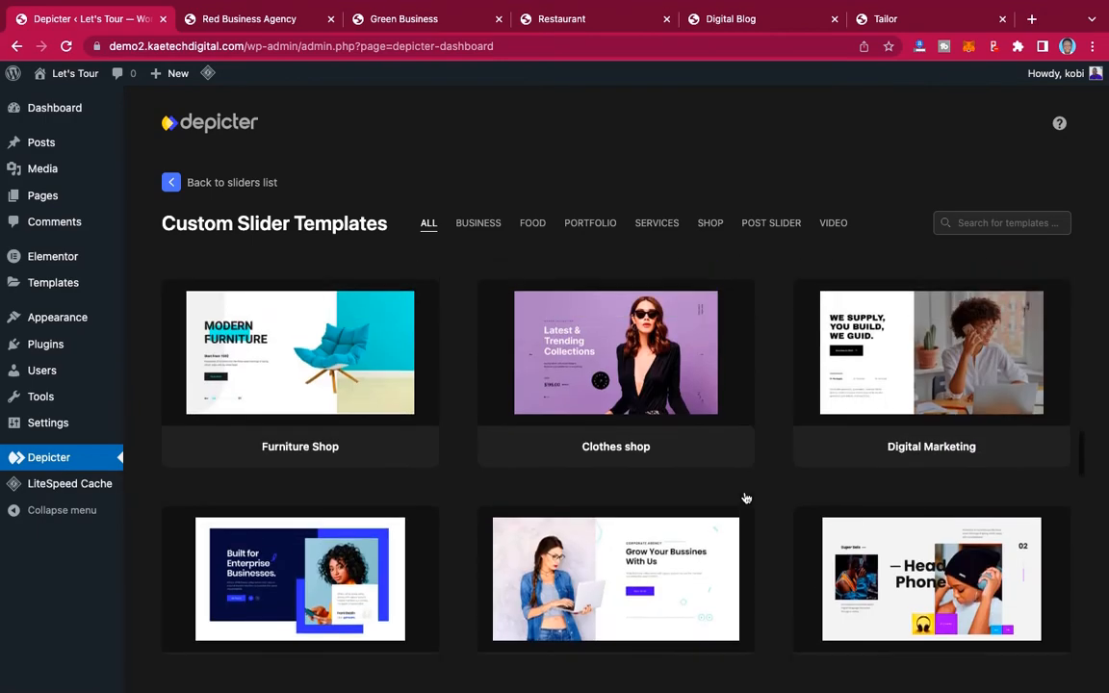
scroll(745, 497, "up", 20)
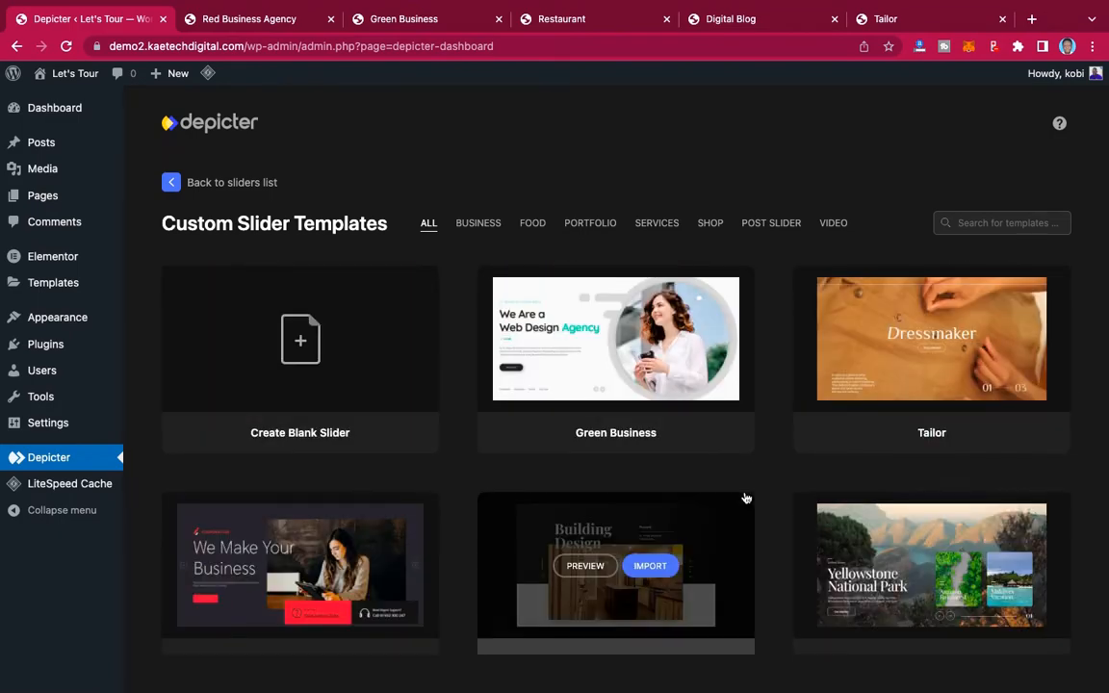
scroll(745, 497, "down", 20)
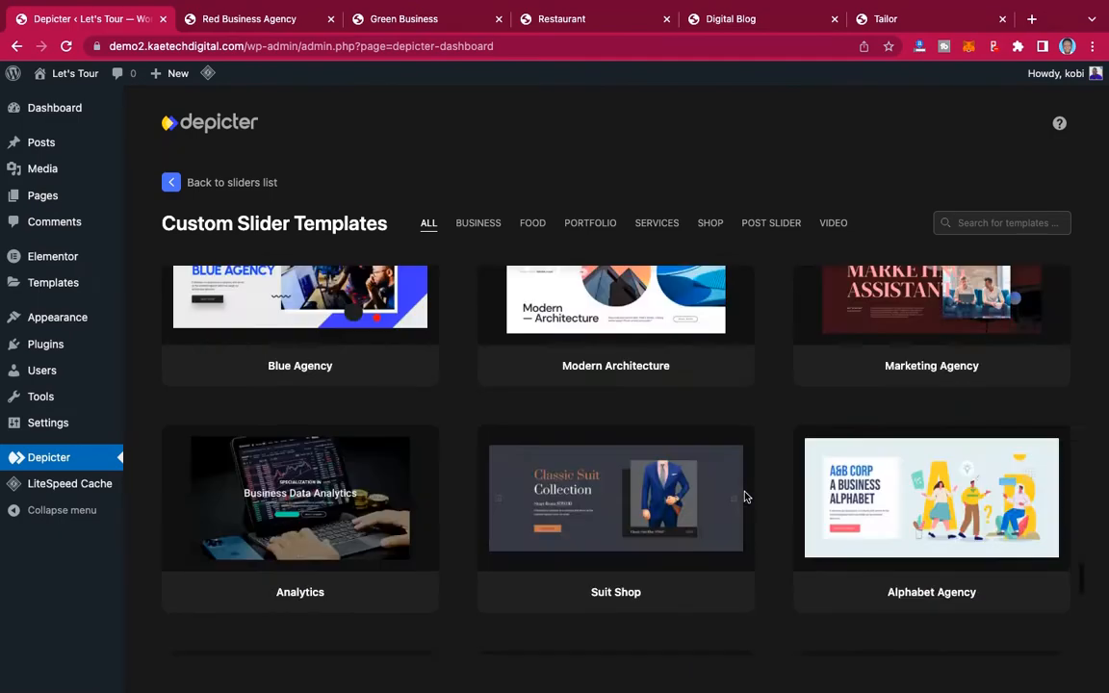
scroll(745, 498, "up", 15)
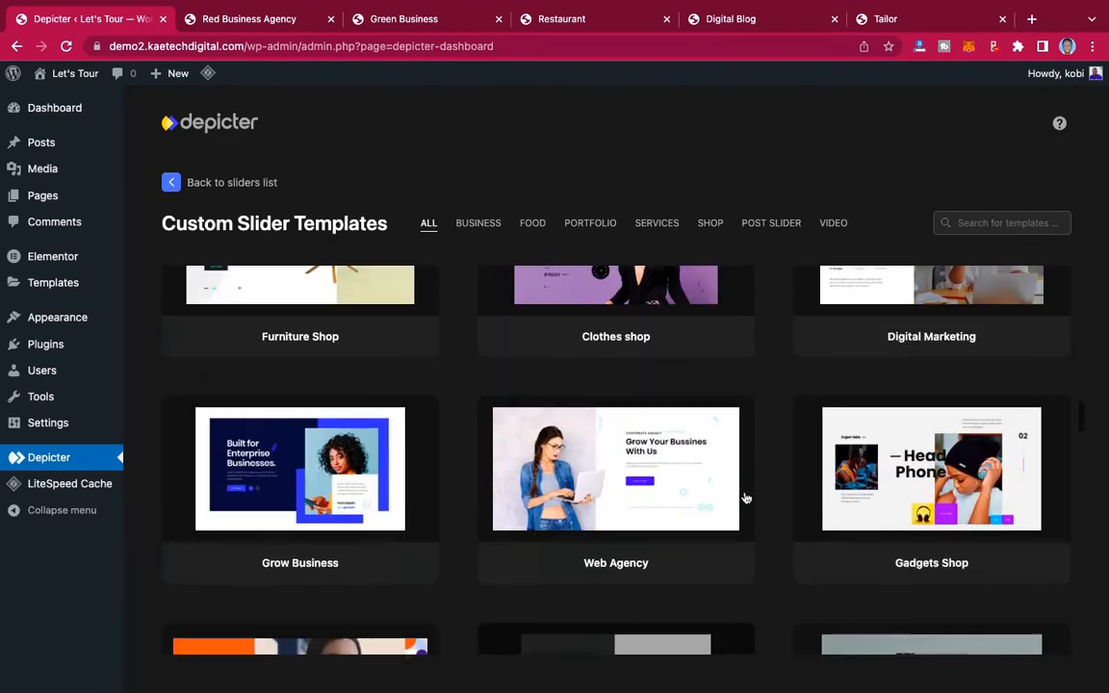
scroll(745, 498, "up", 5)
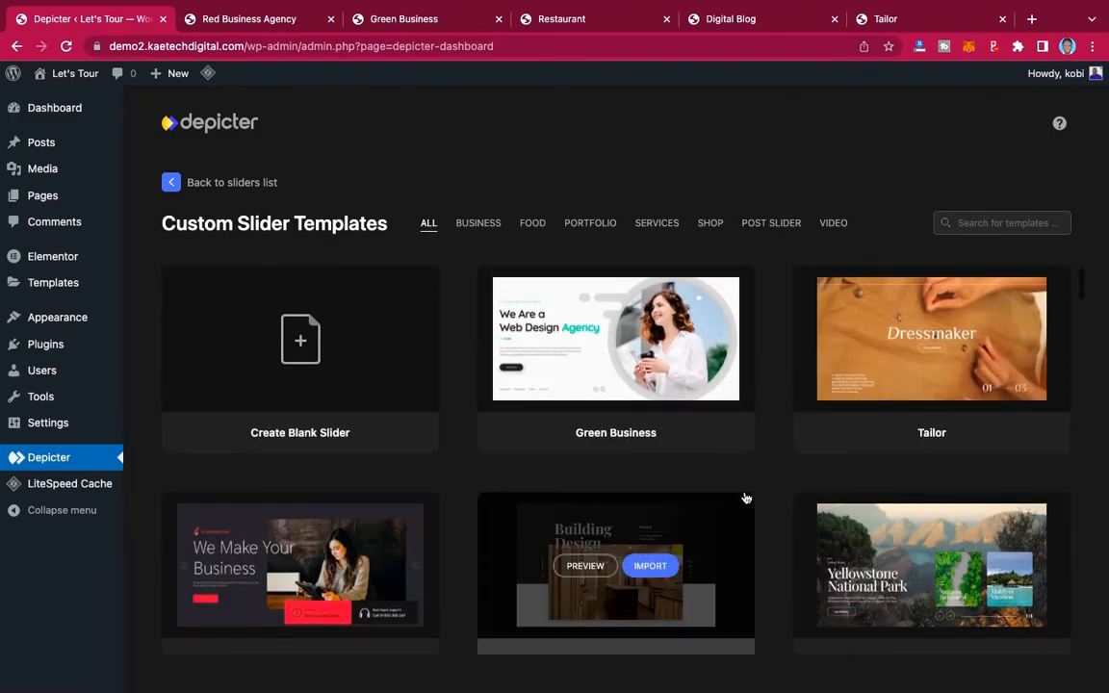
scroll(746, 498, "down", 1)
Preview the slides of the Red Business Agency template and import it as a new slider.
mouse_move(338, 487)
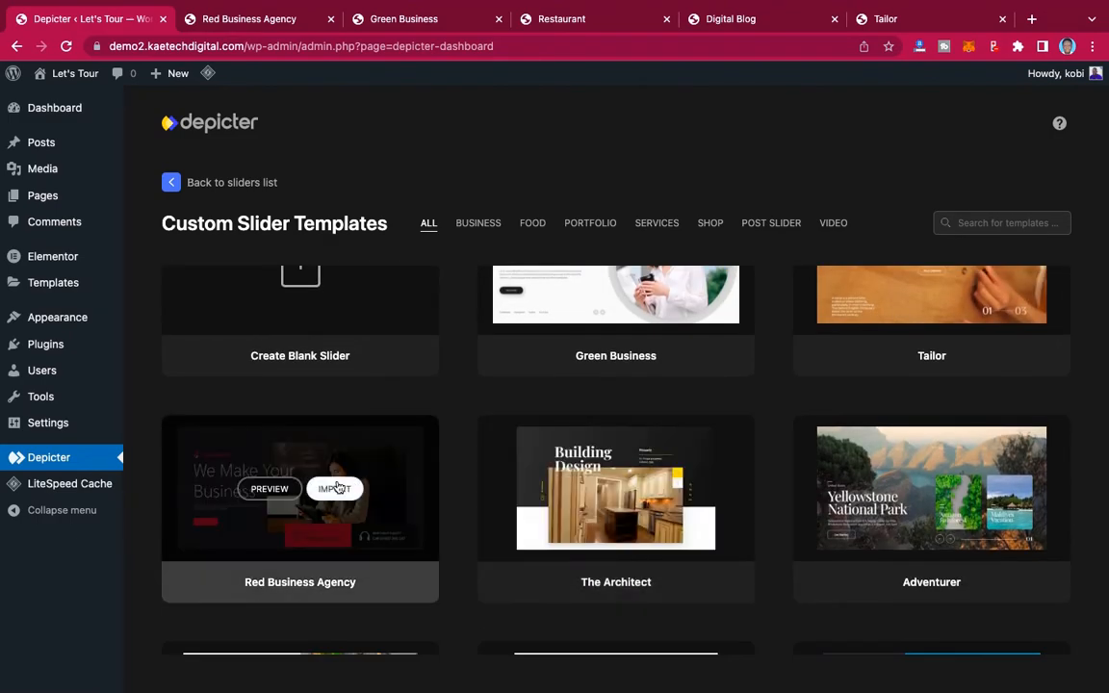
left_click(271, 490)
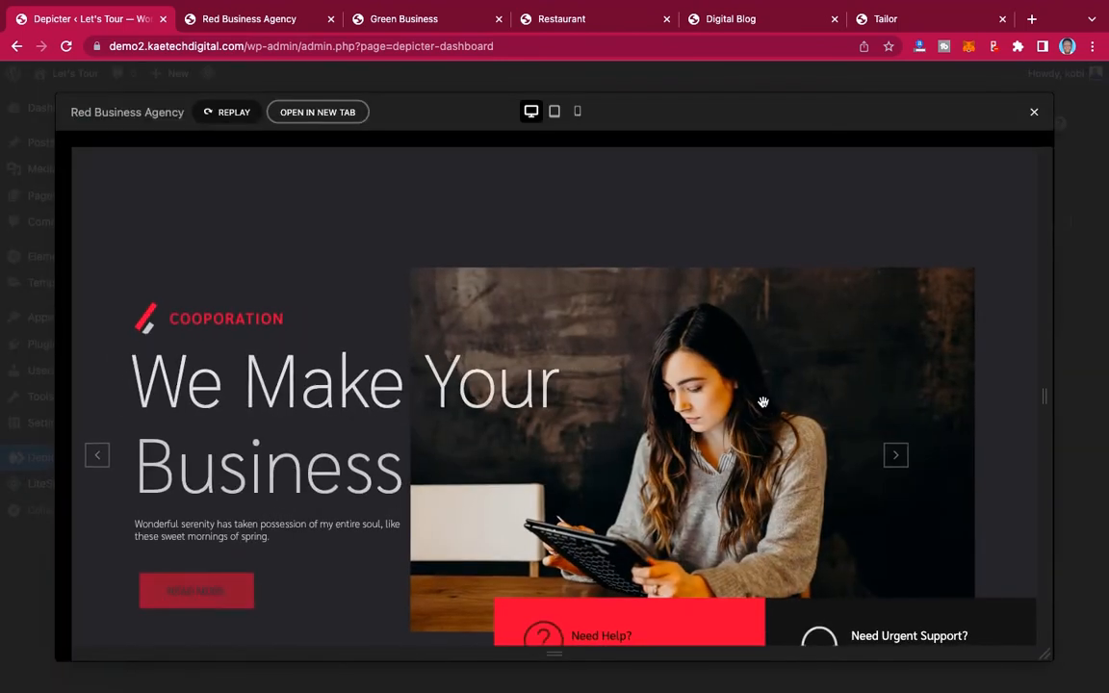
left_click(901, 461)
left_click(901, 461)
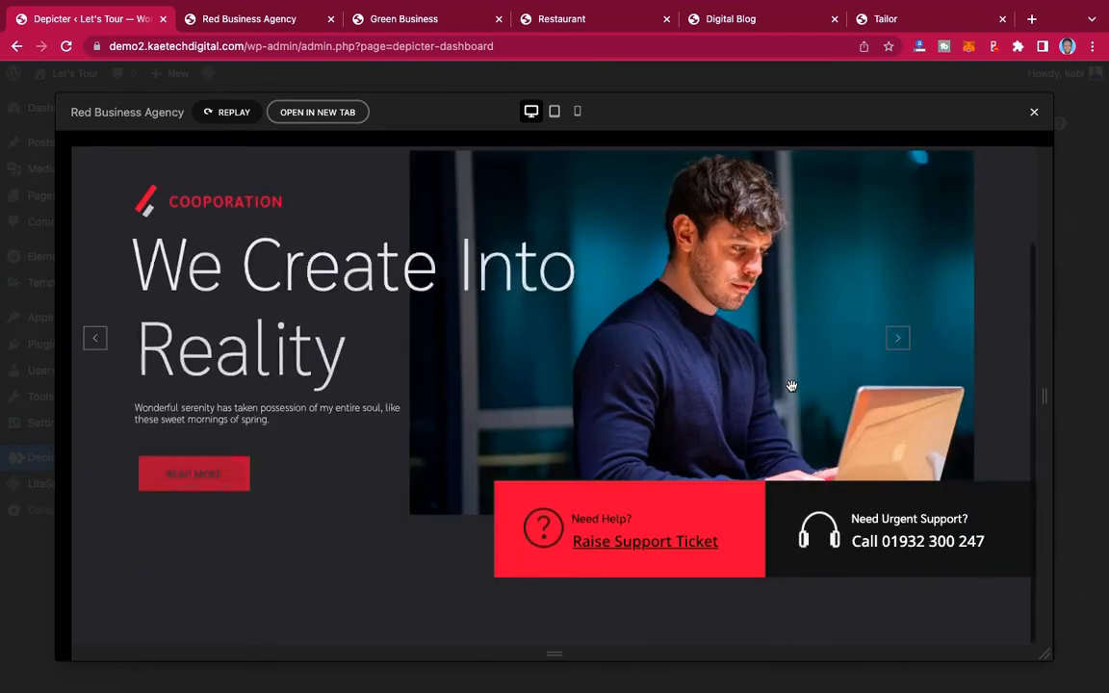
scroll(790, 385, "up", 3)
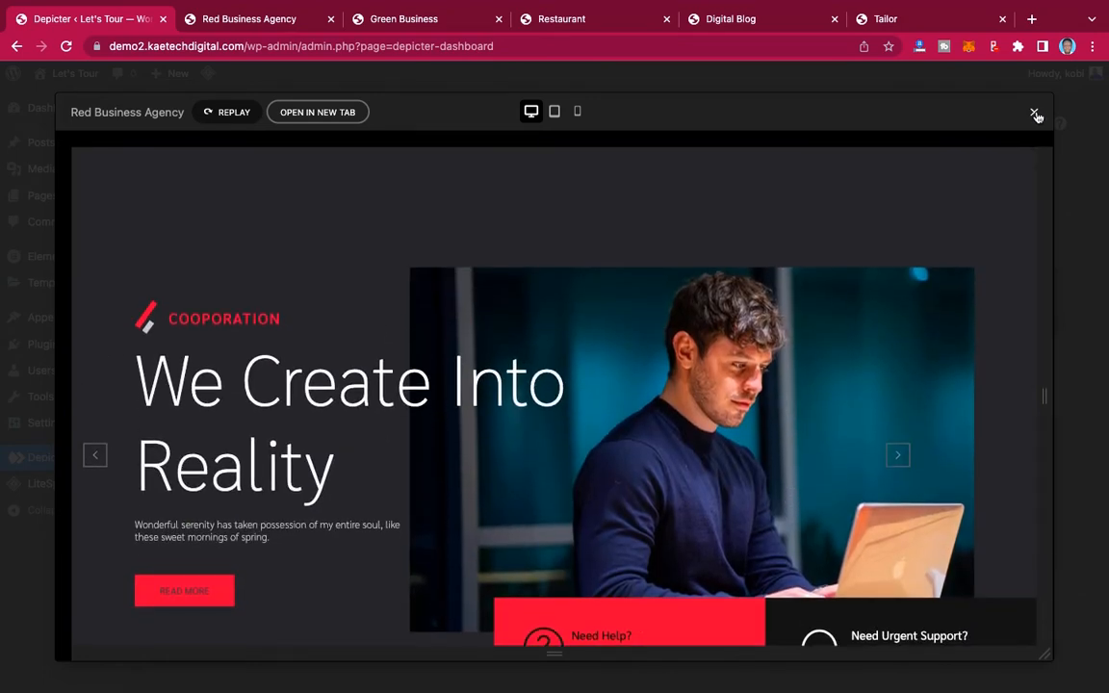
left_click(1035, 115)
mouse_move(278, 501)
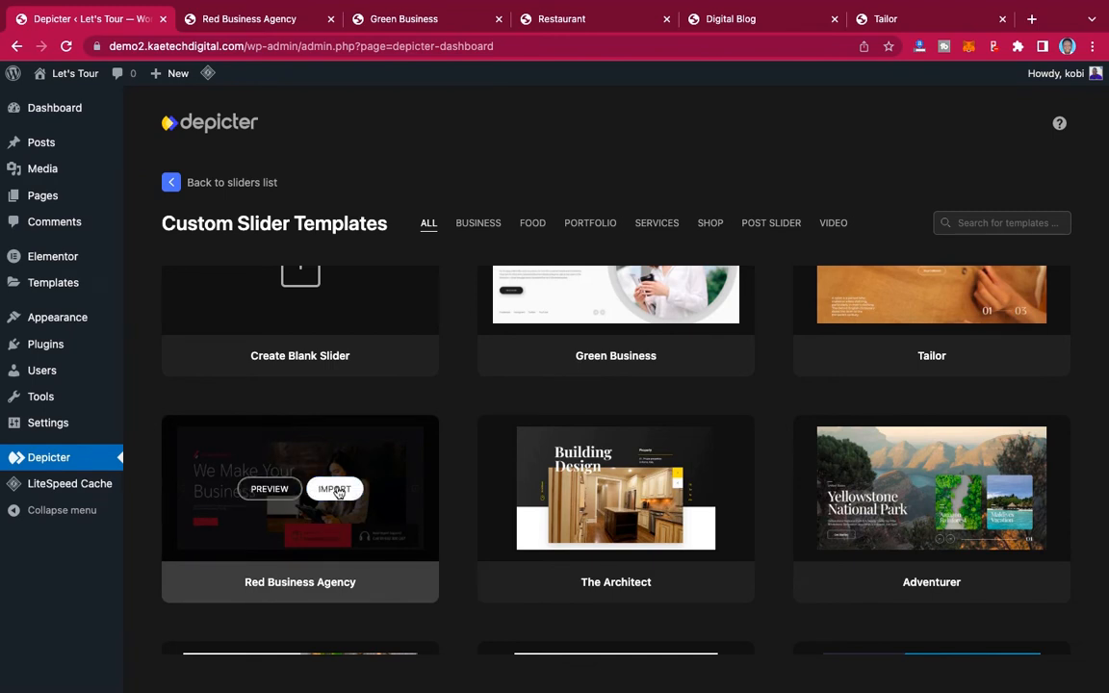
left_click(335, 490)
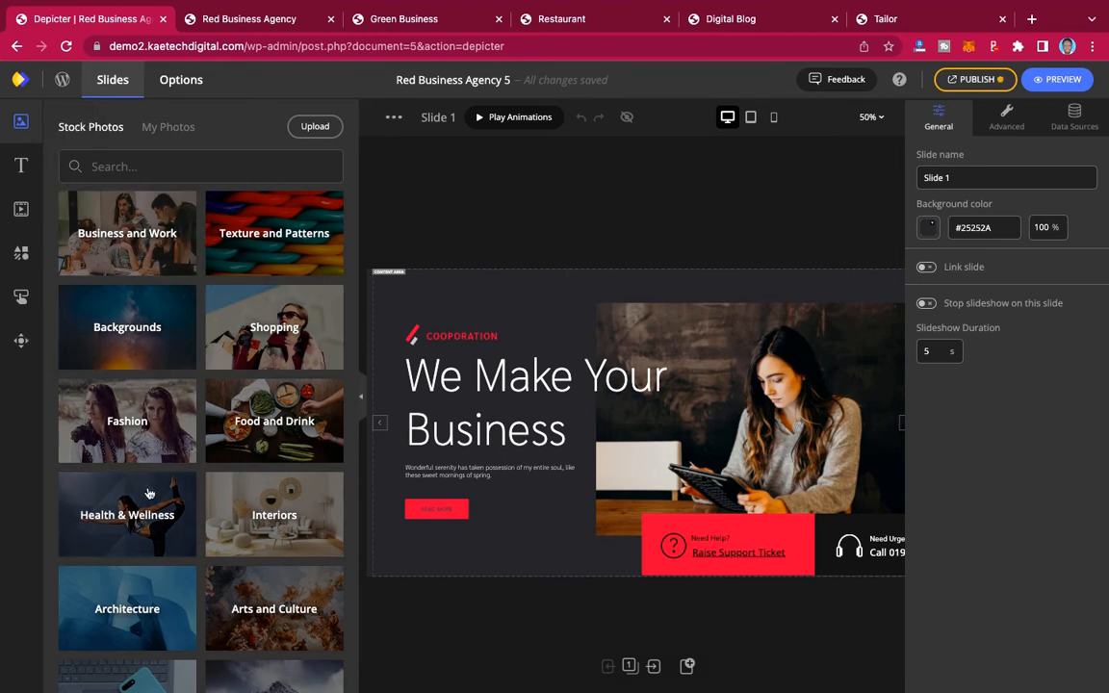
Look through the stock photo categories, heading and paragraph text elements and combination text styles offered for the slide.
scroll(152, 491, "down", 5)
scroll(150, 493, "up", 5)
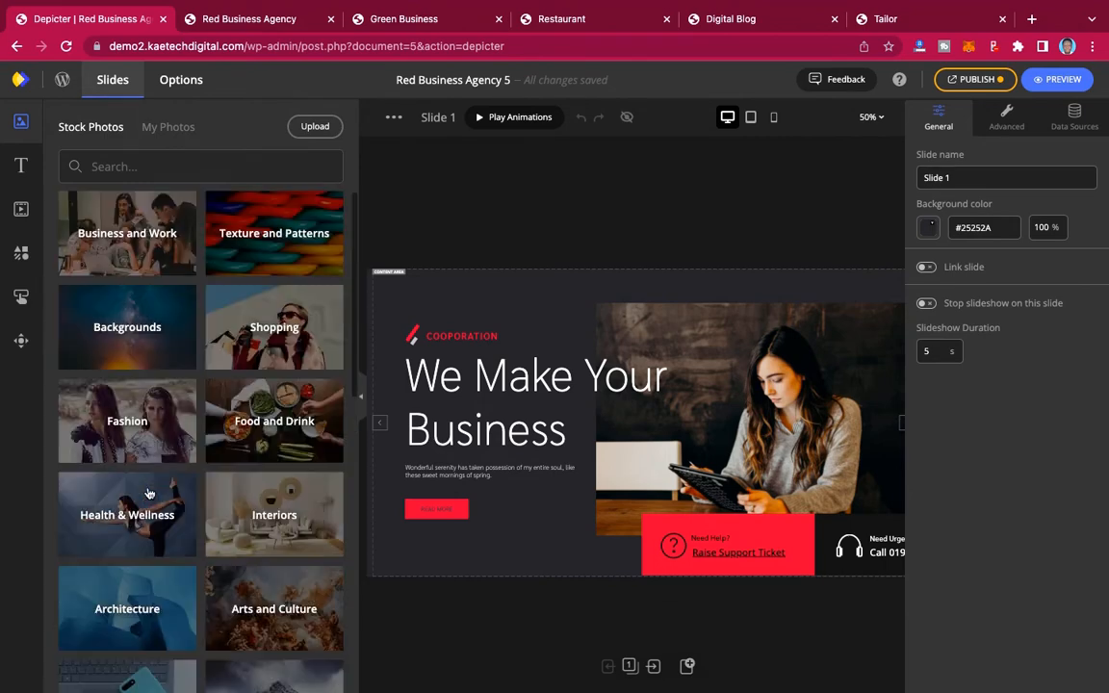
left_click(23, 163)
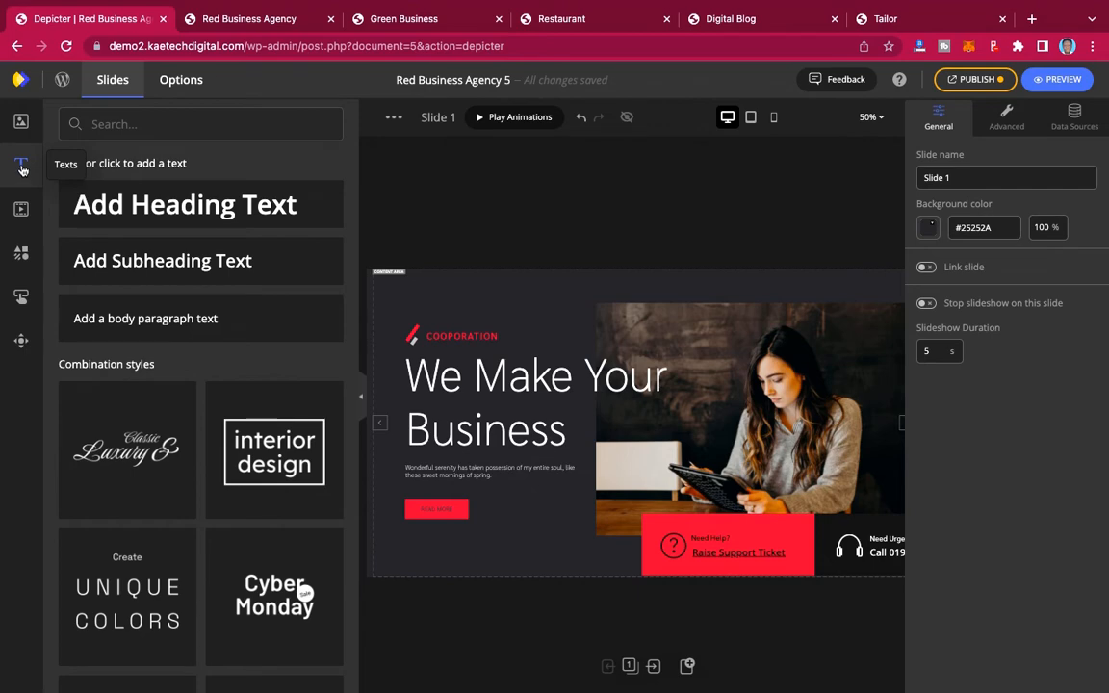
scroll(152, 528, "down", 10)
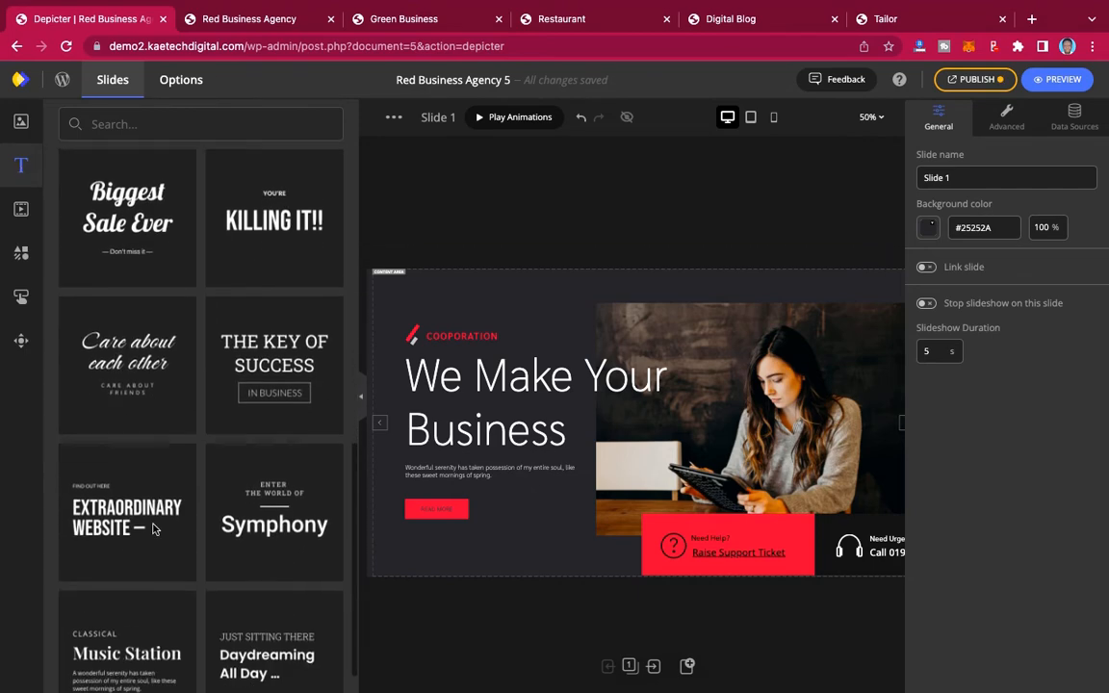
scroll(150, 524, "up", 10)
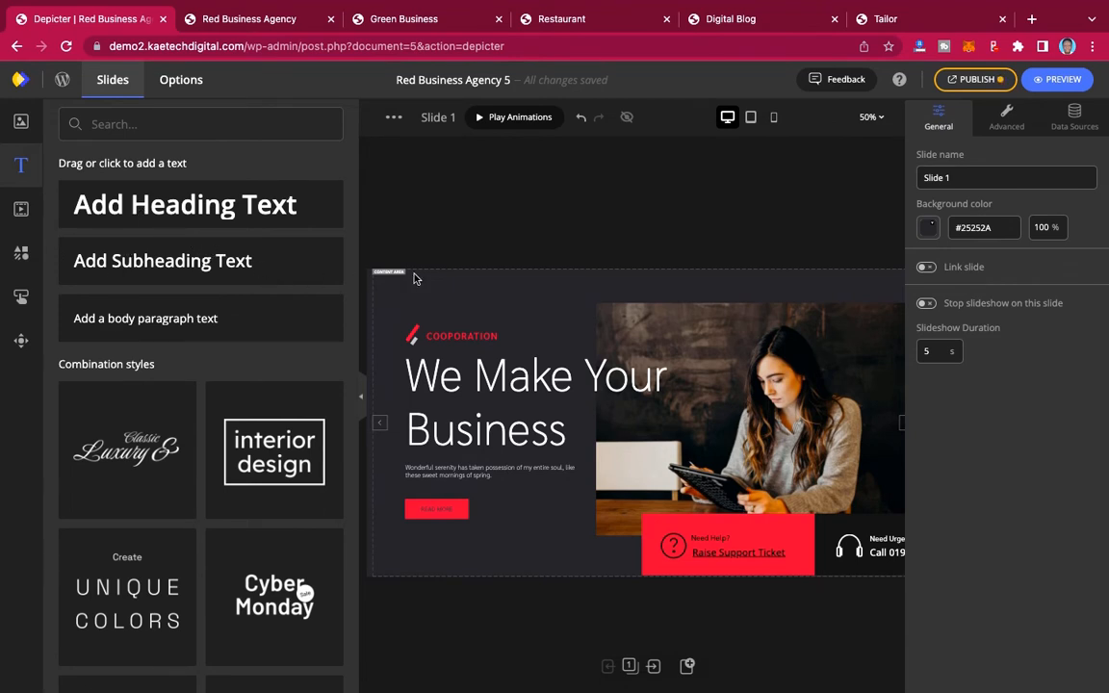
Look through the video elements, including the YouTube and Vimeo embeds and the stock video categories.
left_click(21, 210)
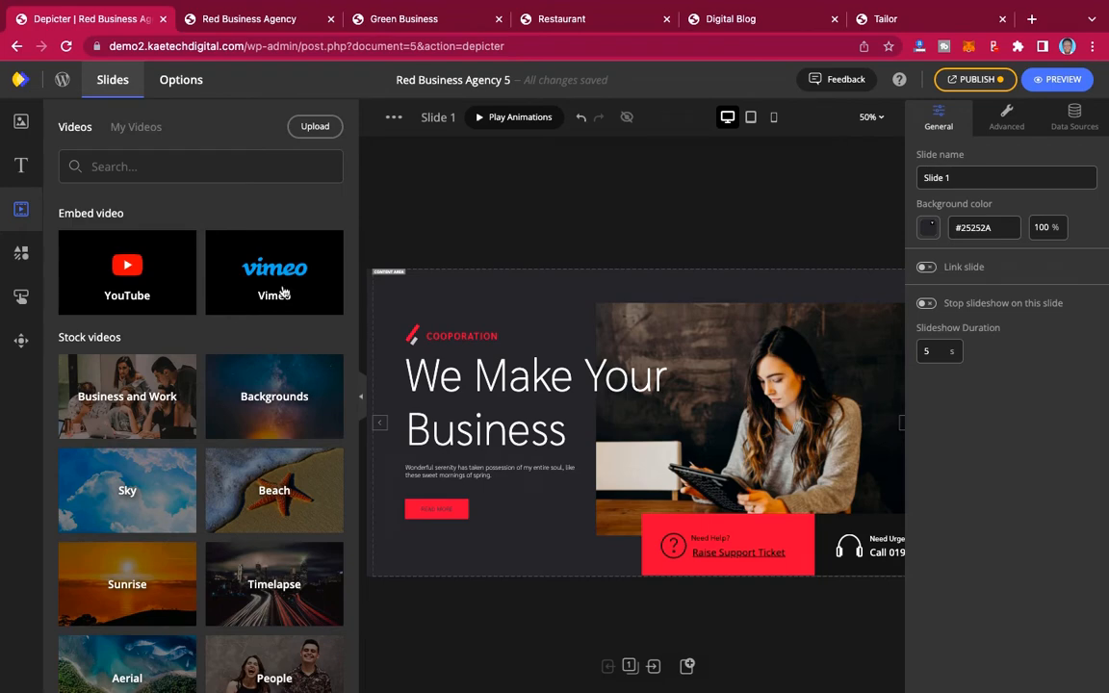
scroll(197, 438, "down", 1)
scroll(201, 446, "down", 4)
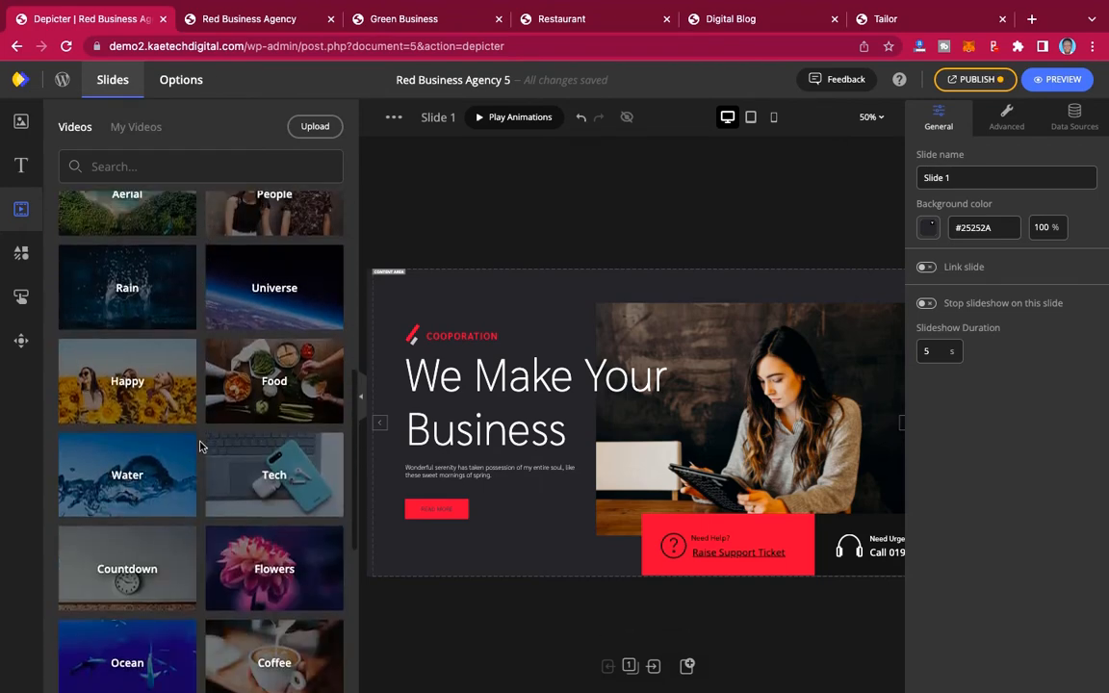
scroll(198, 446, "up", 5)
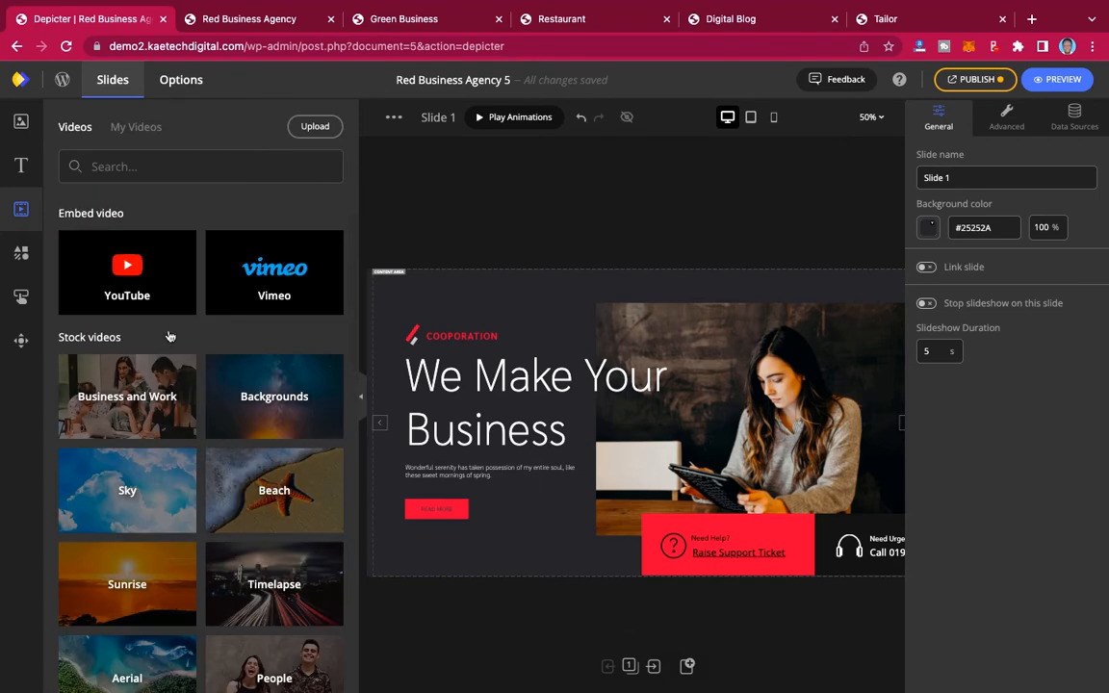
View the available shapes and inspect the graphic elements across the full width of Slide 1.
left_click(20, 254)
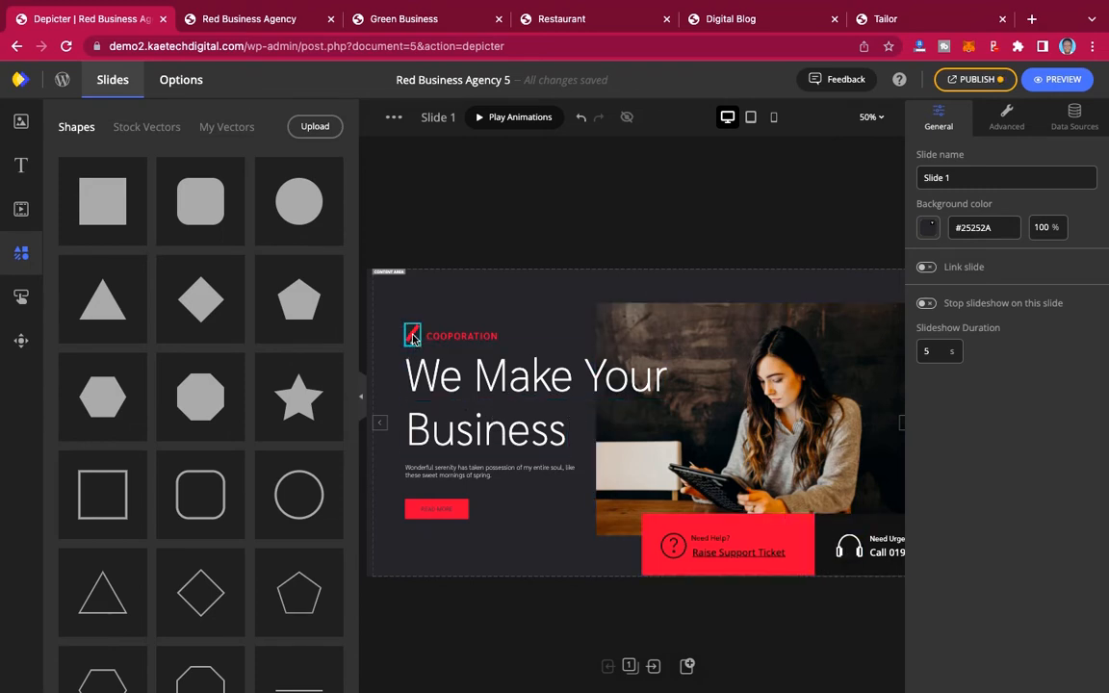
scroll(674, 423, "right", 5)
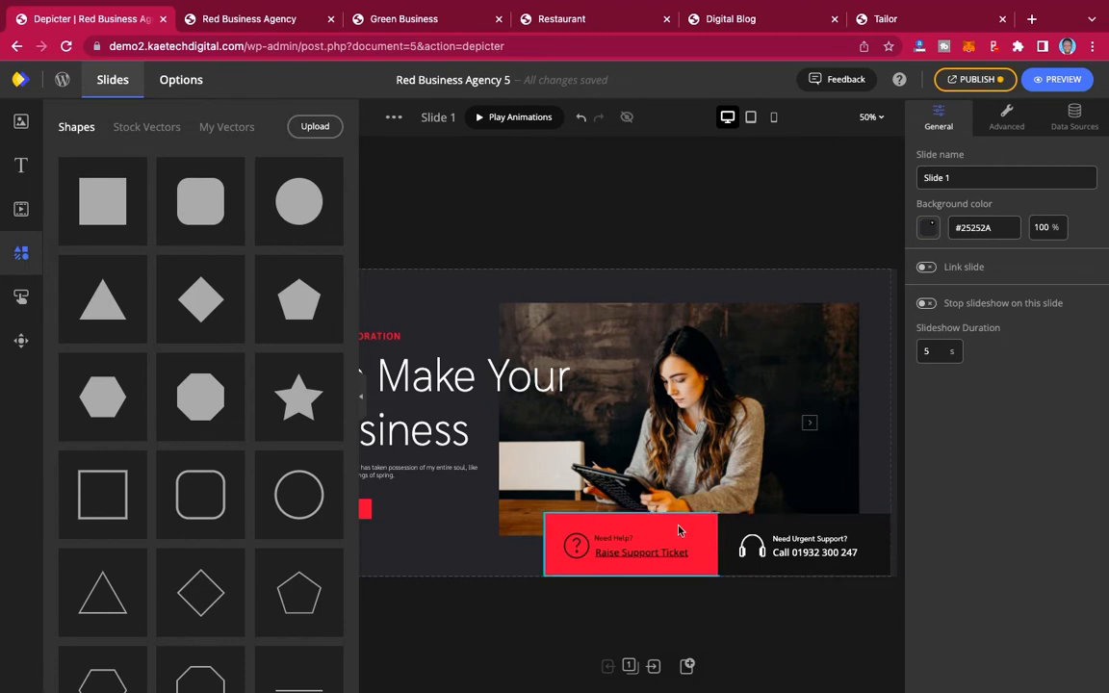
scroll(623, 474, "left", 3)
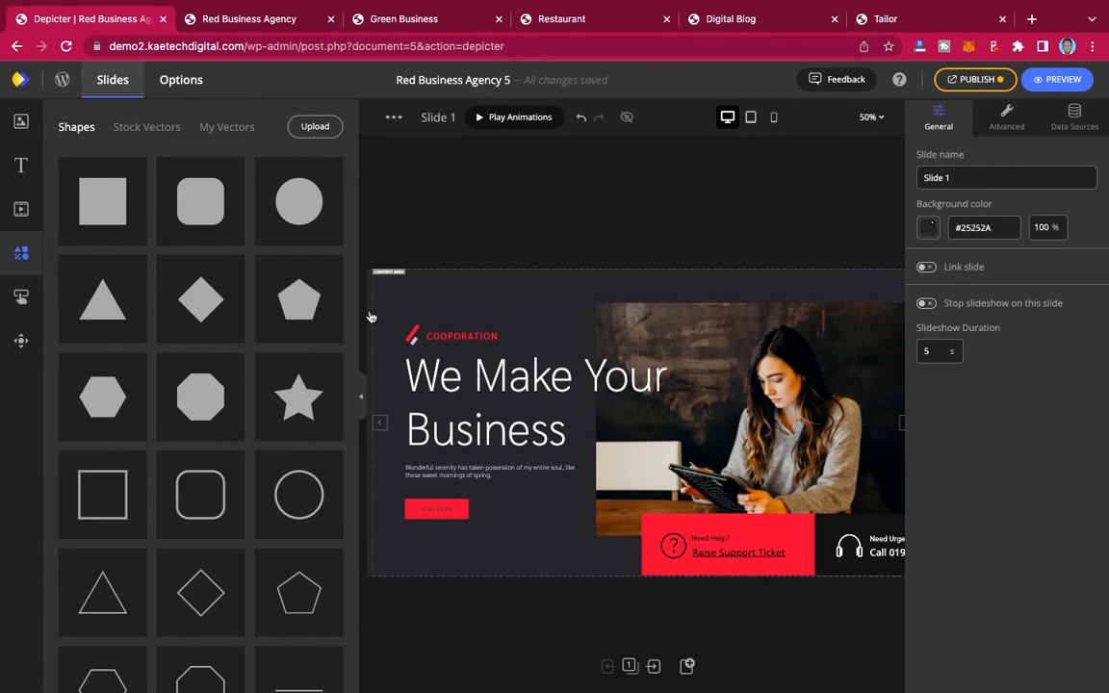
Look through the button styles and slider navigation controls, check the slide's own arrows, and return to the stock photos.
left_click(21, 301)
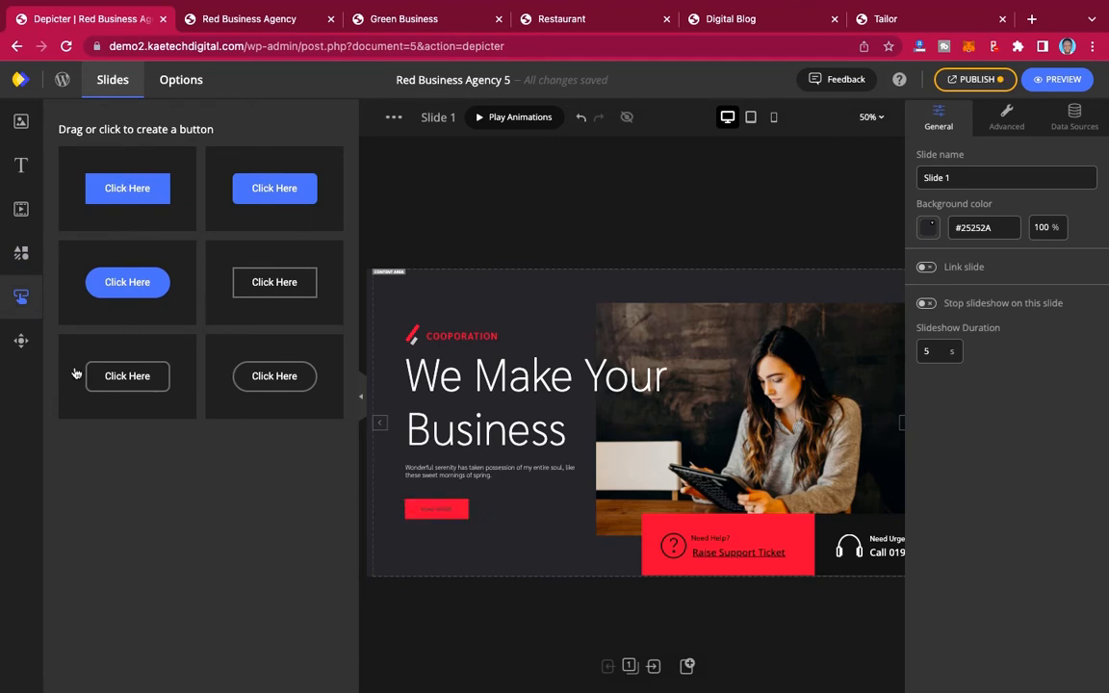
left_click(20, 342)
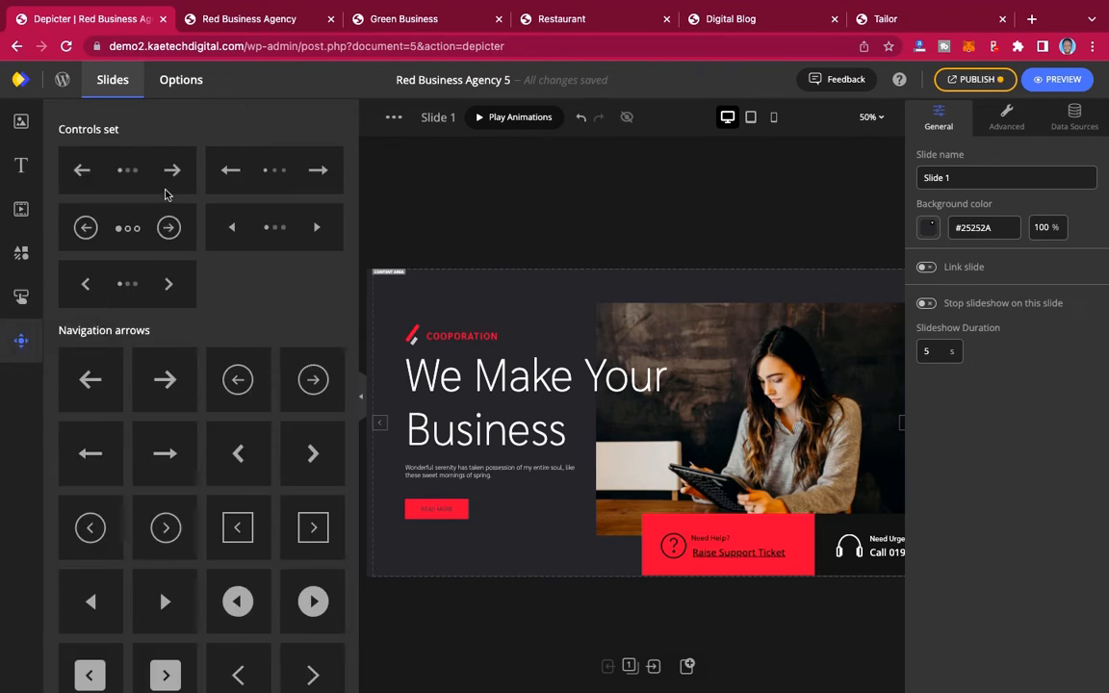
scroll(142, 460, "down", 6)
scroll(143, 463, "up", 5)
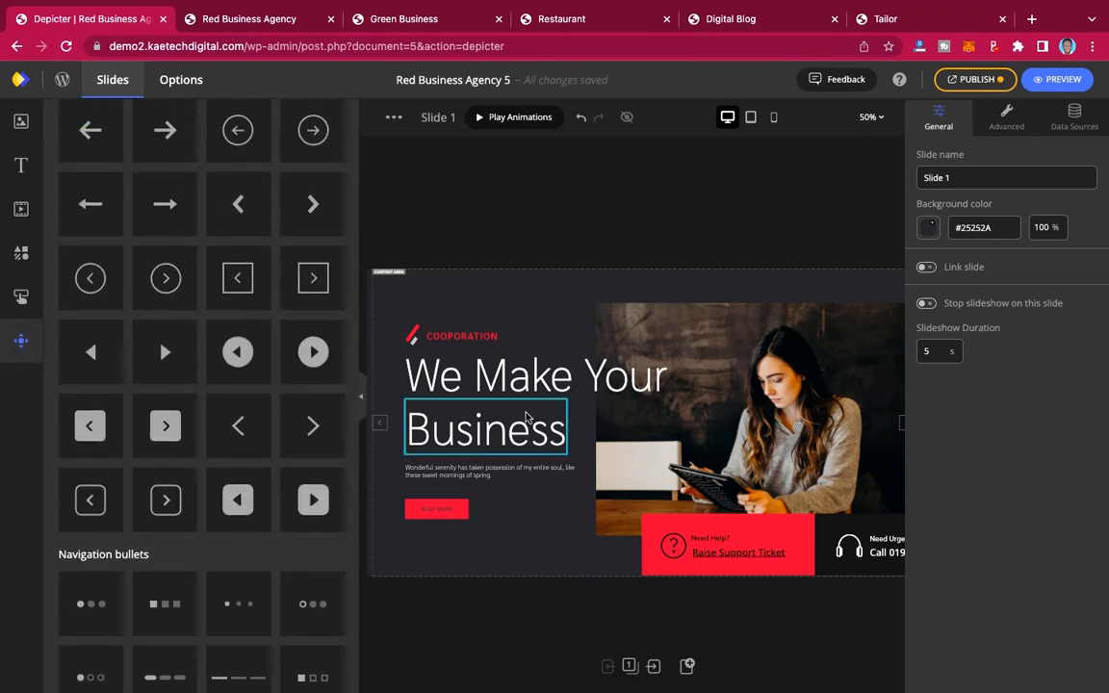
scroll(527, 419, "right", 2)
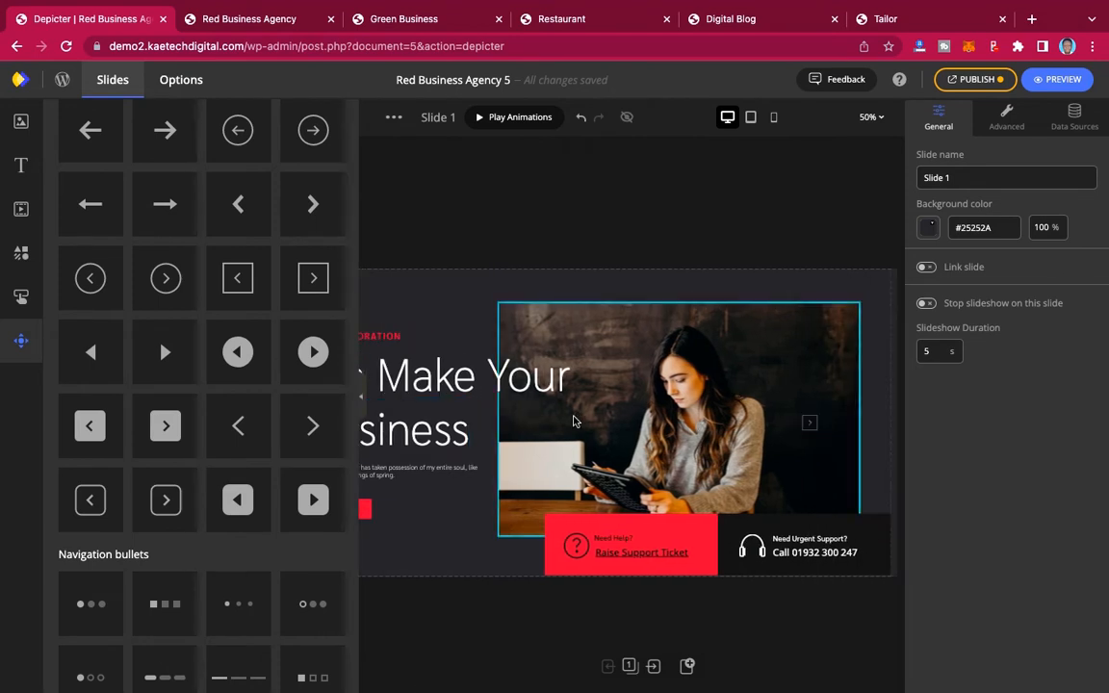
scroll(575, 421, "left", 2)
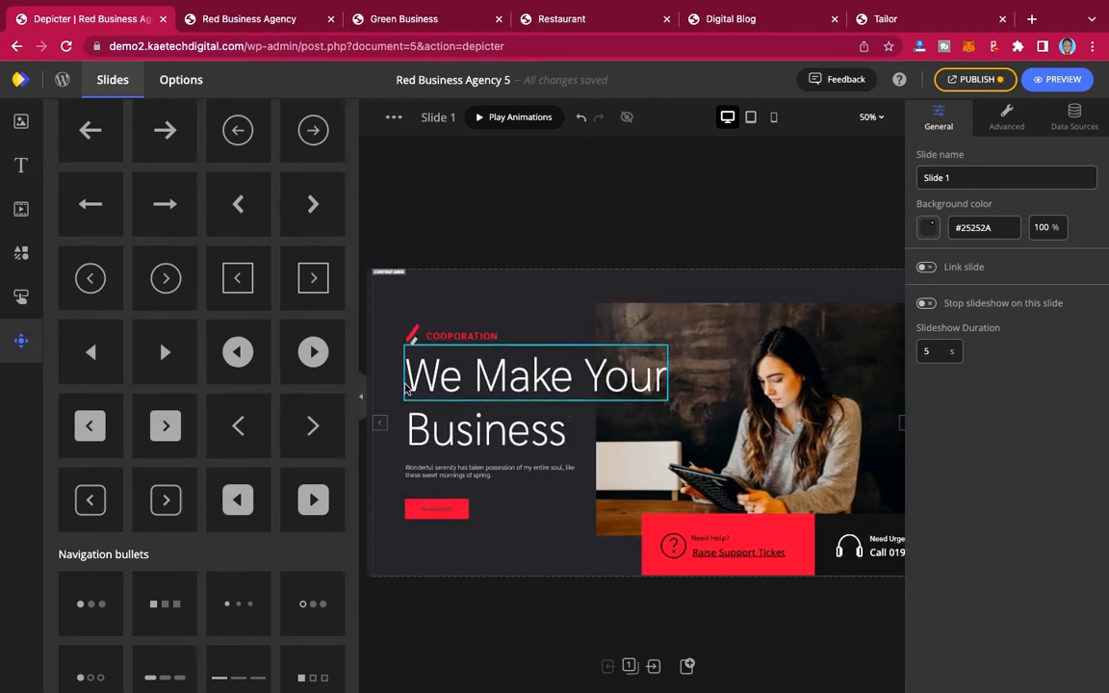
scroll(183, 308, "up", 3)
left_click(21, 120)
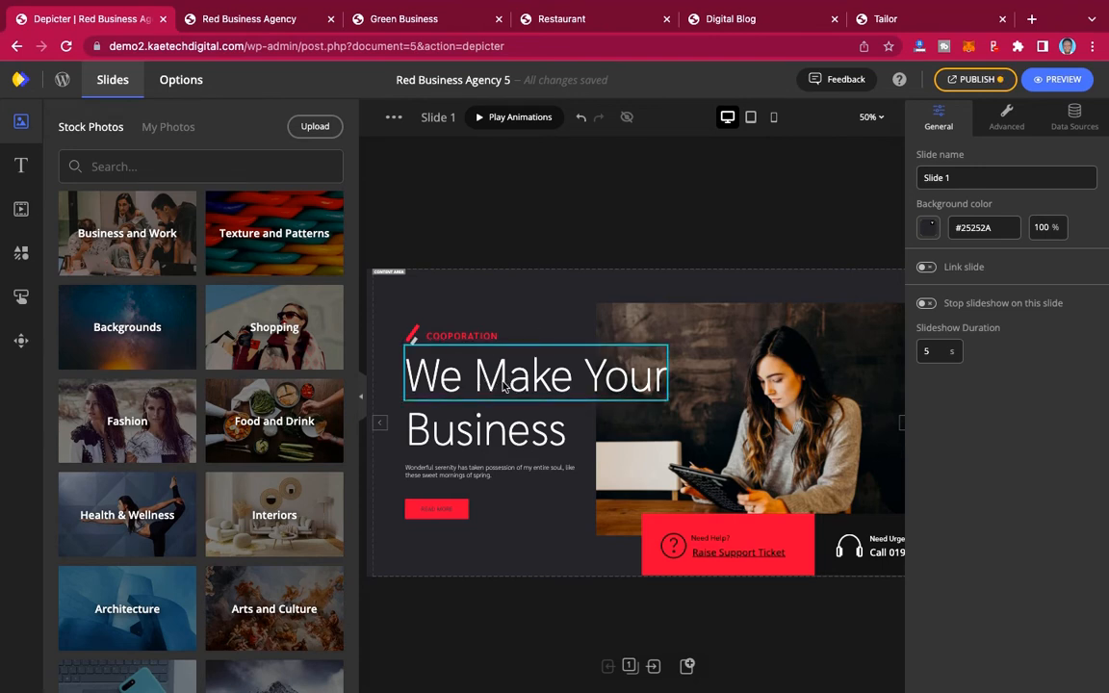
Examine the COOPORATION text's design settings, from position and typography to border and filter, and select the "We Make Your" heading.
left_click(472, 339)
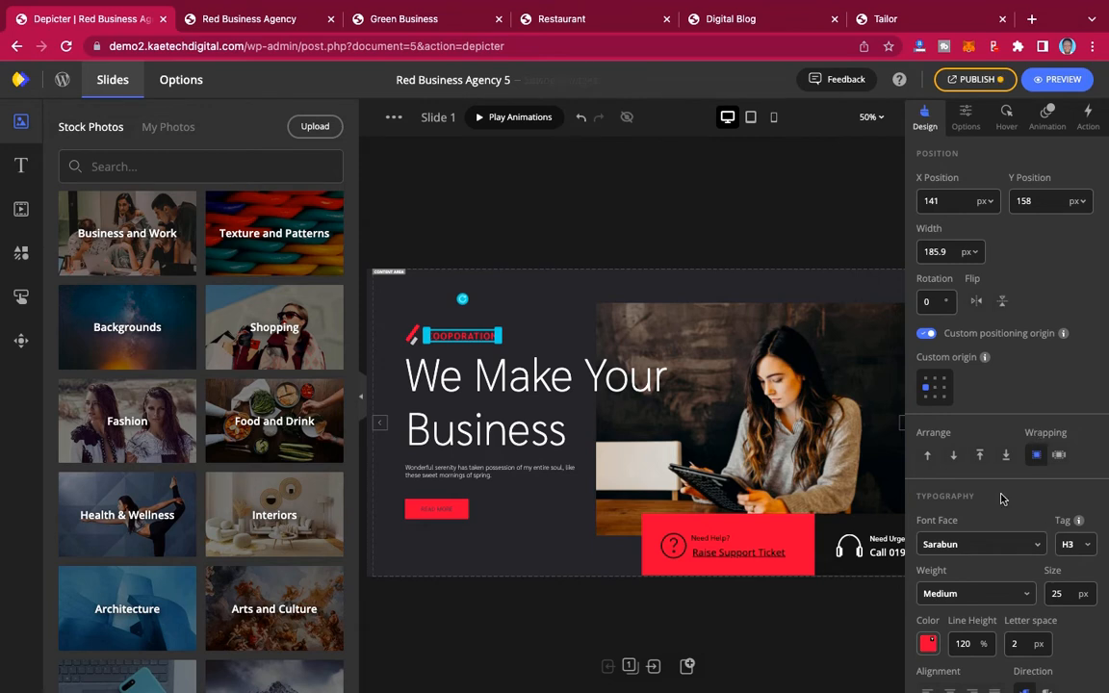
scroll(999, 621, "down", 3)
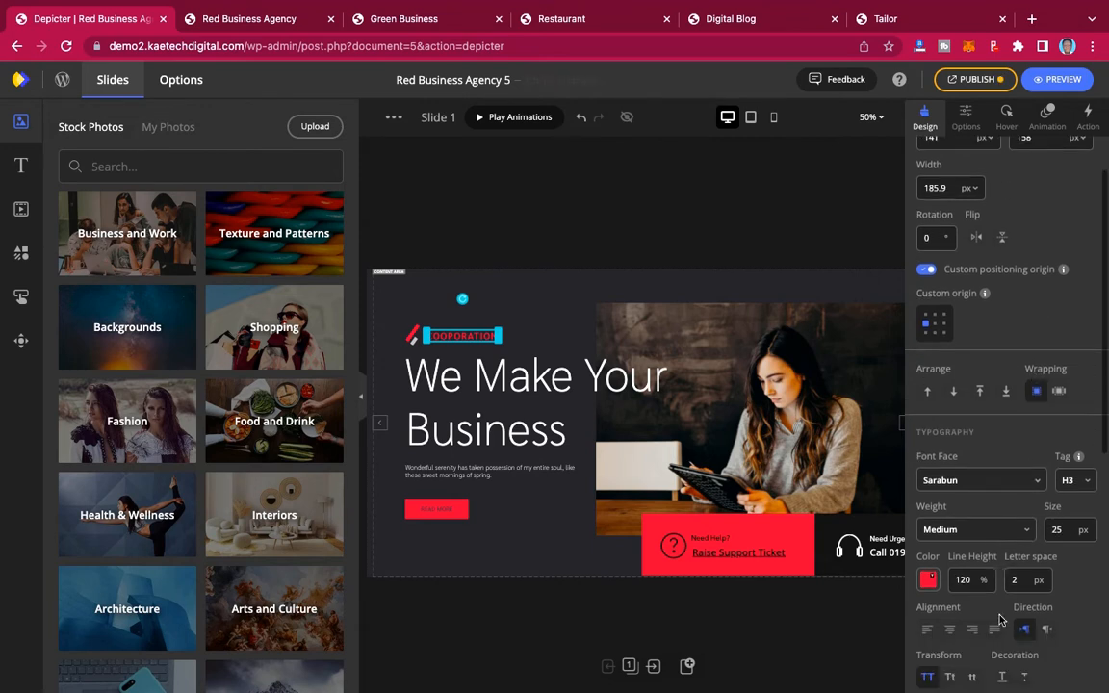
scroll(999, 621, "down", 1)
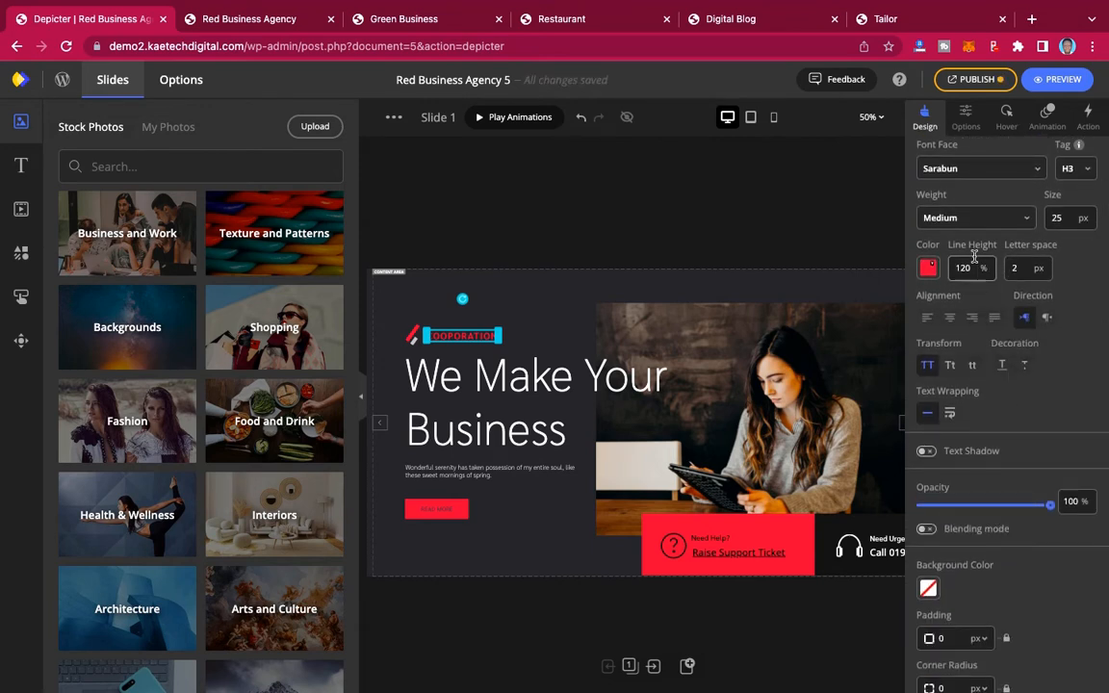
scroll(992, 289, "up", 3)
scroll(976, 260, "up", 1)
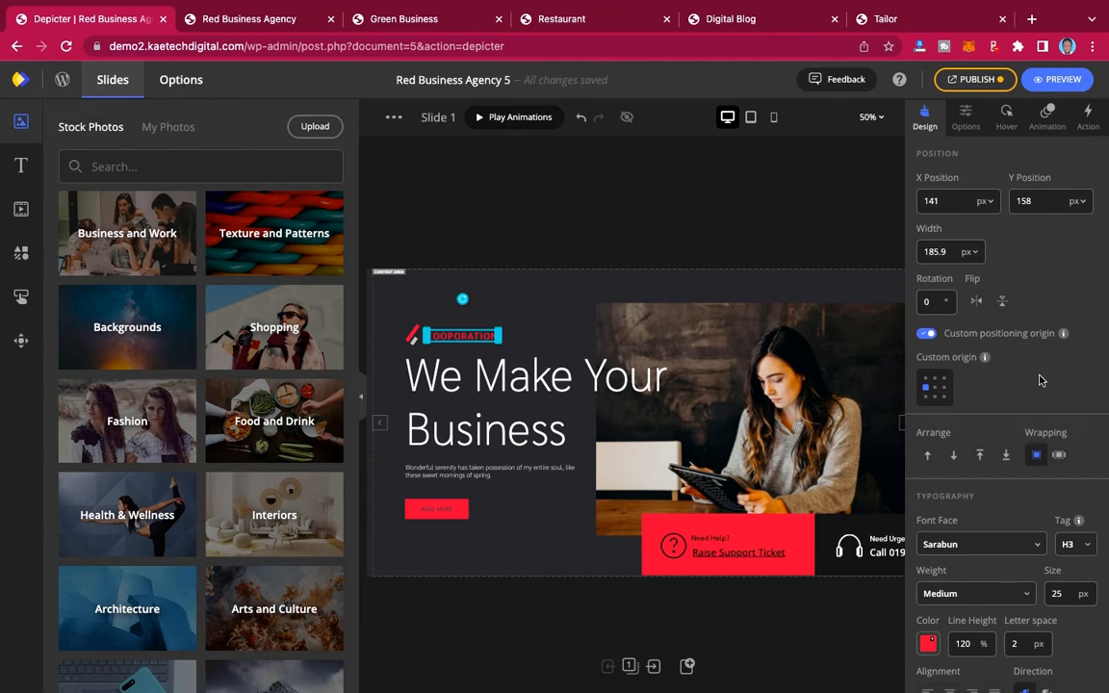
scroll(1040, 380, "down", 5)
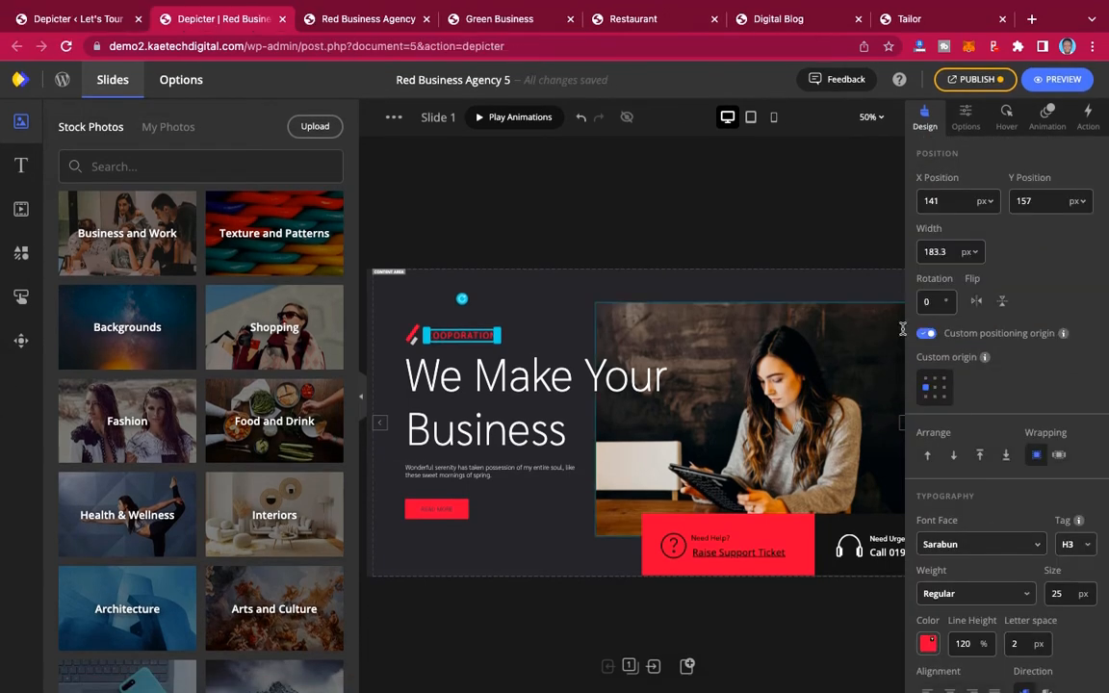
scroll(960, 387, "down", 3)
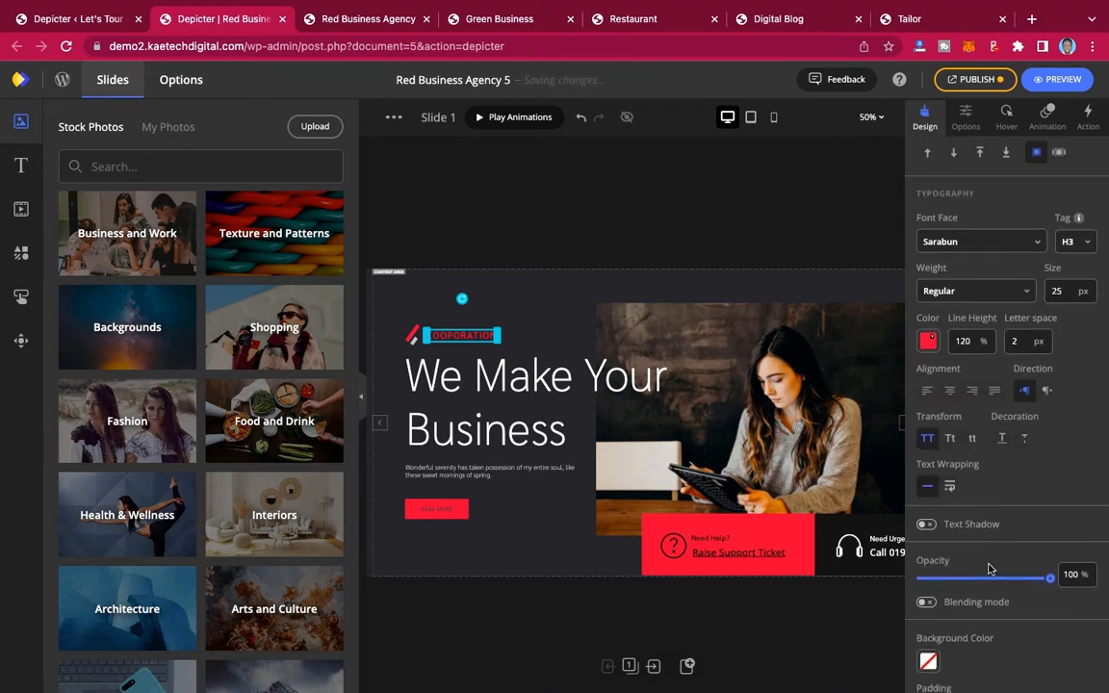
scroll(989, 569, "down", 3)
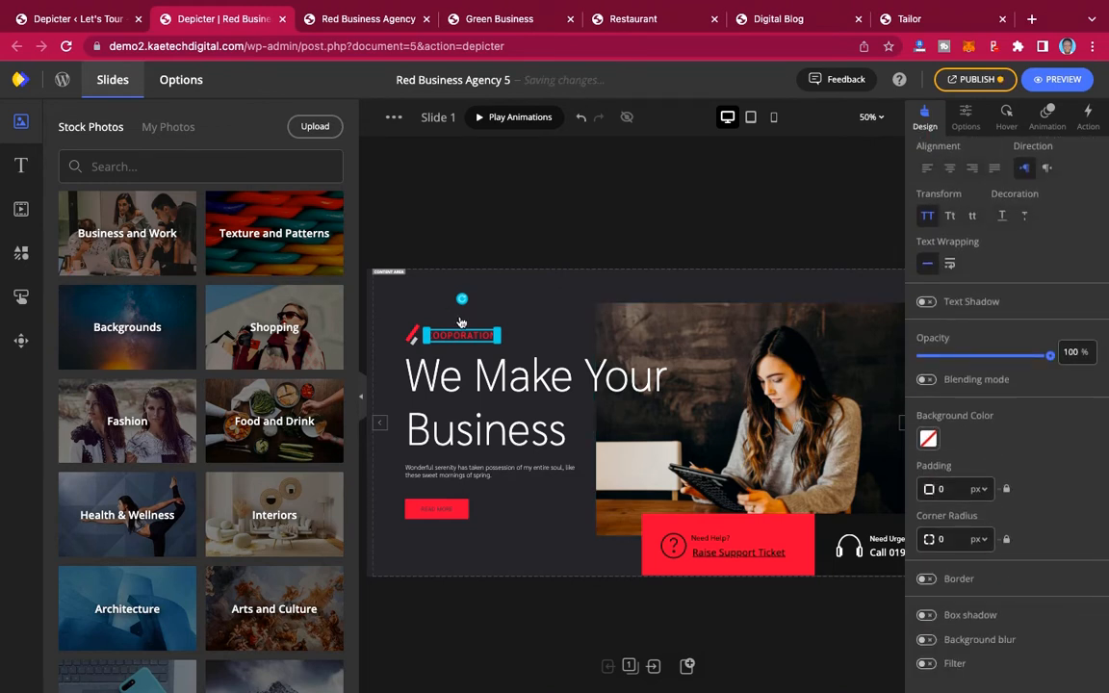
left_click(435, 381)
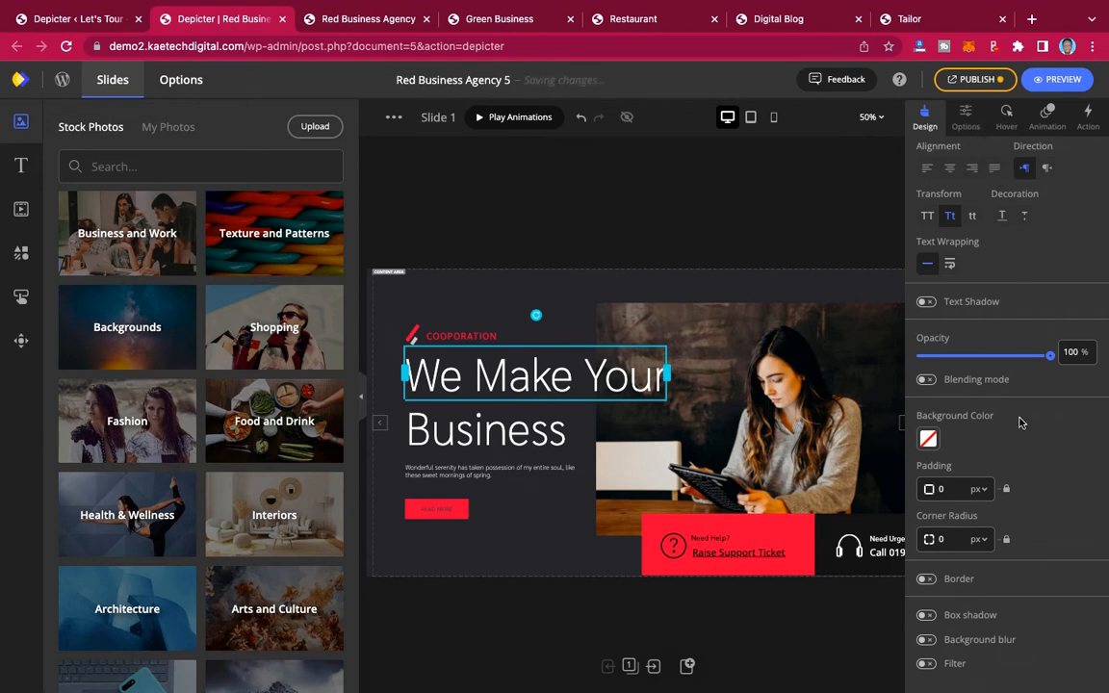
Set the COOPORATION text's colour to orange #FA8702.
scroll(1020, 422, "up", 5)
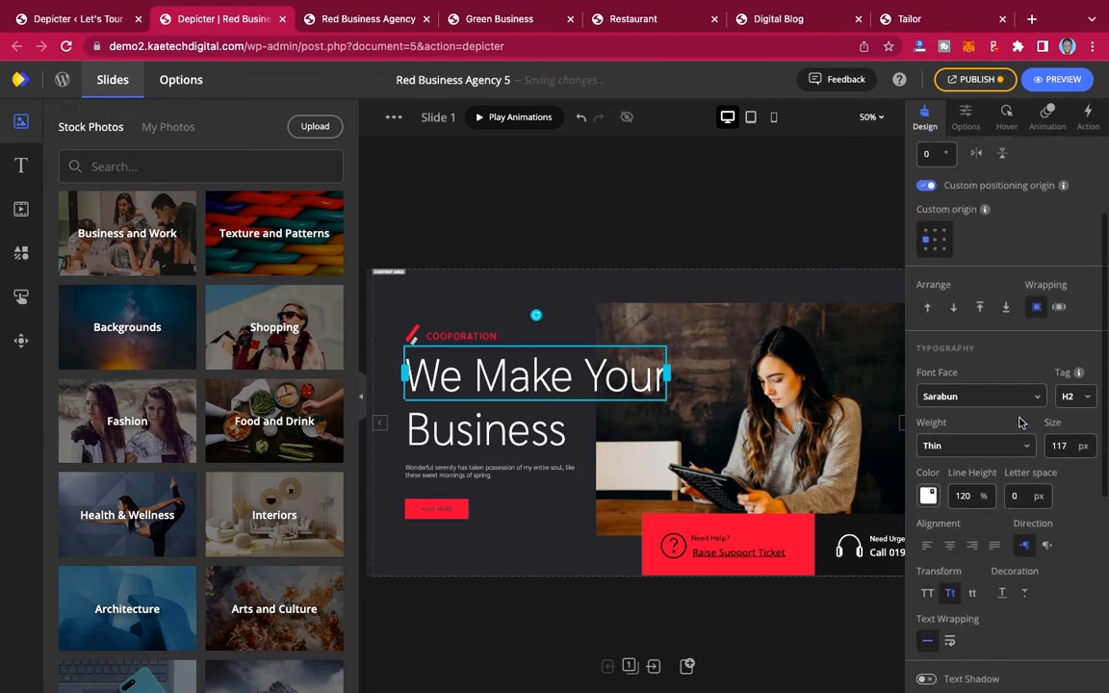
left_click(467, 340)
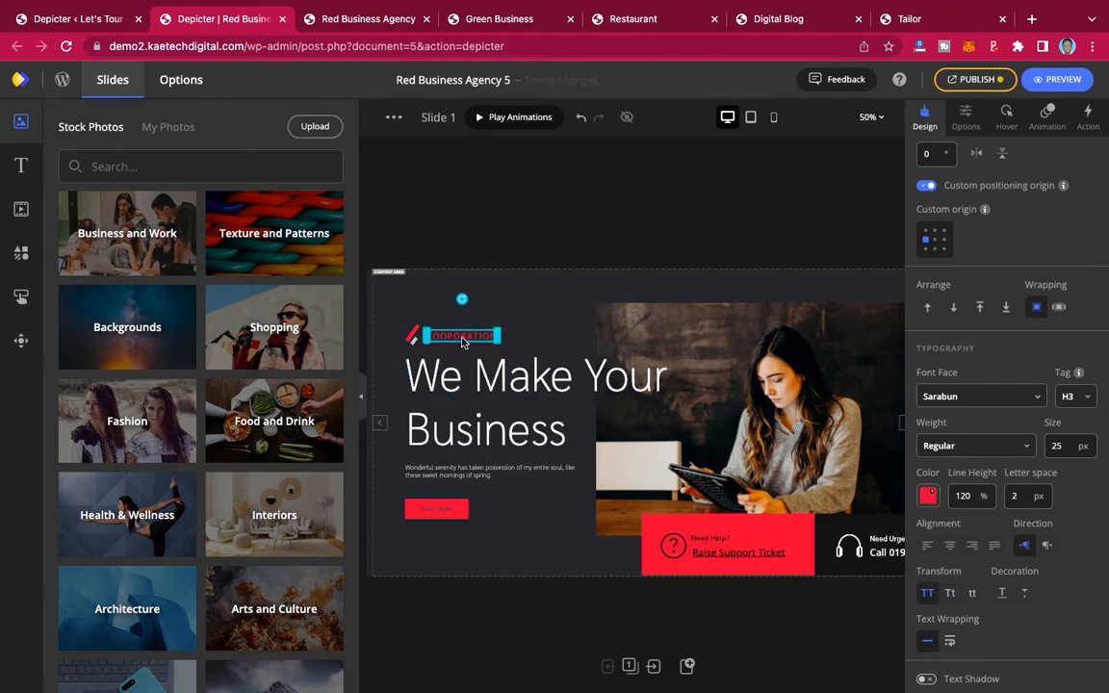
left_click(929, 497)
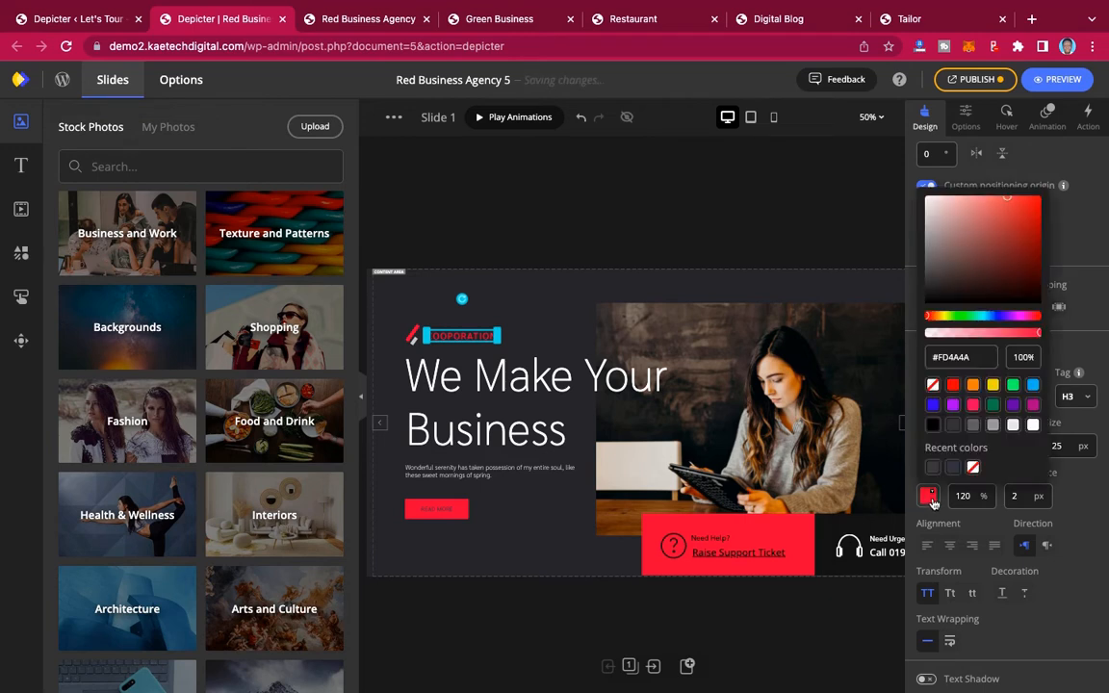
left_click(974, 385)
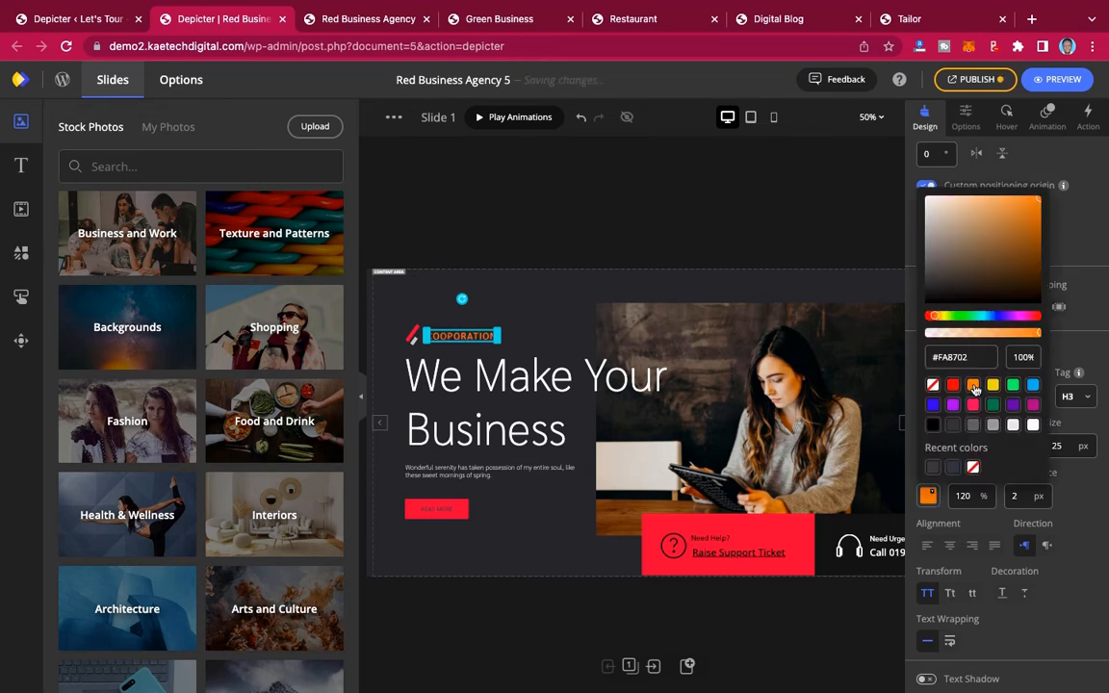
left_click(1100, 237)
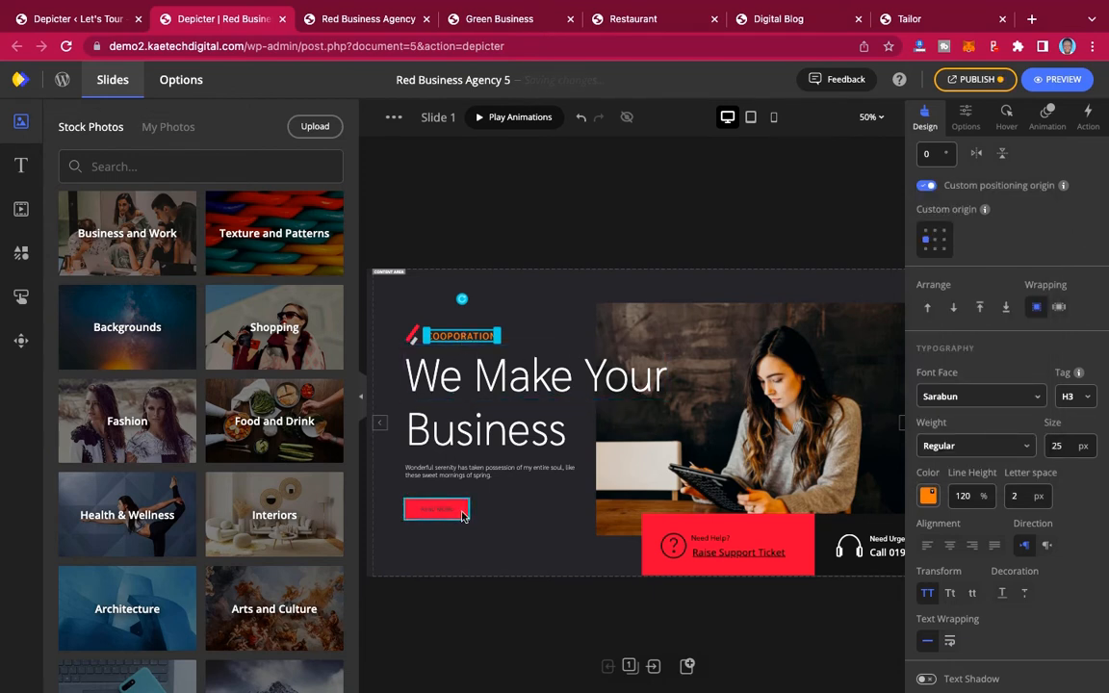
Set the READ MORE button's background colour to orange #FA8702.
left_click(462, 517)
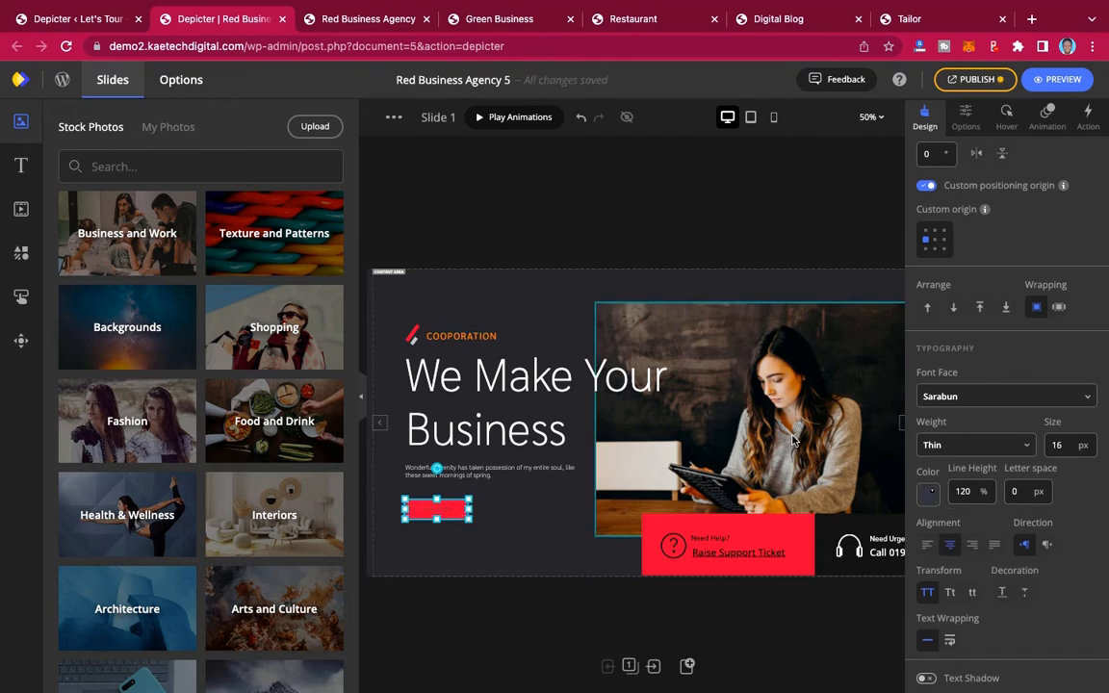
scroll(1006, 354, "down", 5)
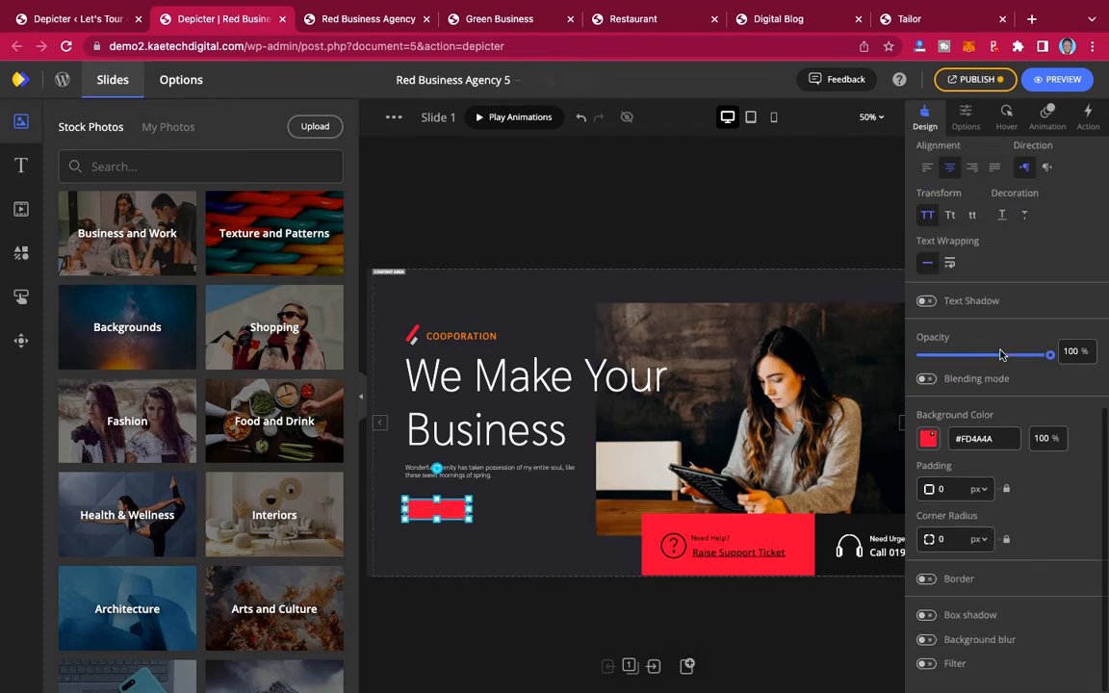
left_click(929, 442)
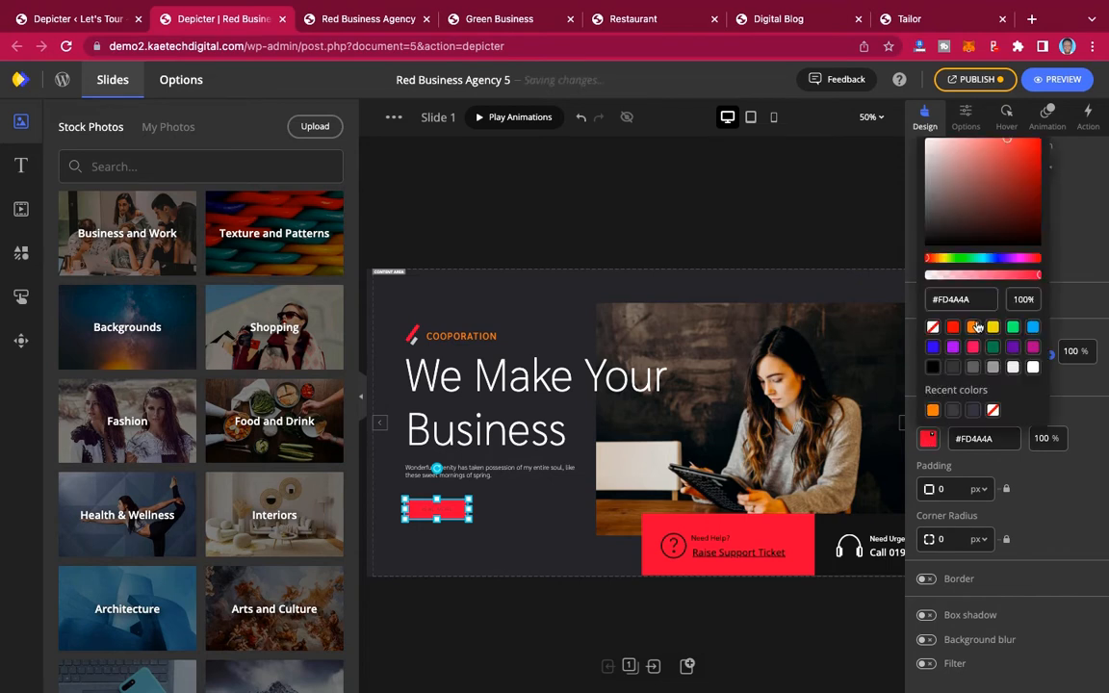
left_click(973, 329)
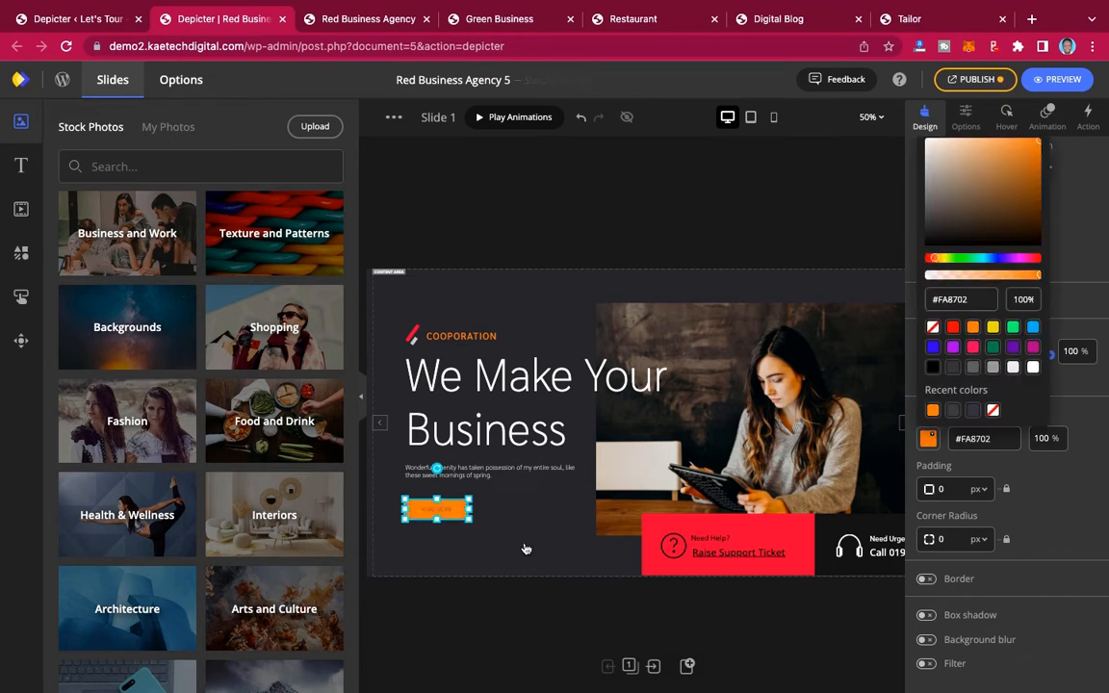
left_click(671, 535)
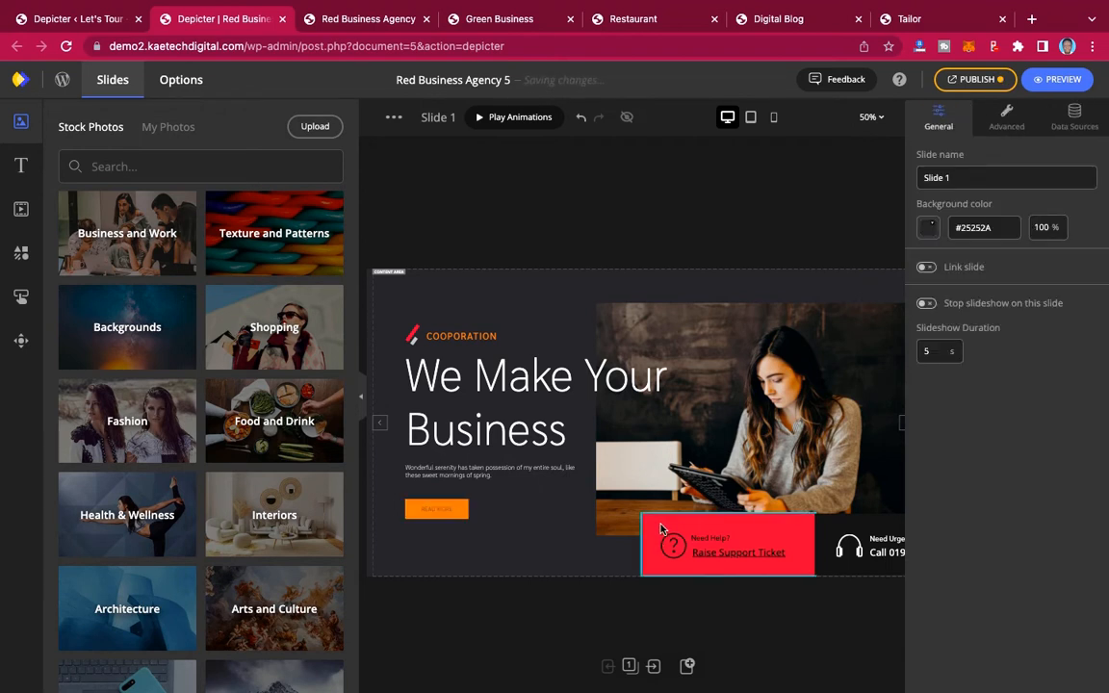
Set the fill colour of the box behind "Need Help? Raise Support Ticket" to orange #FA8702.
left_click(661, 528)
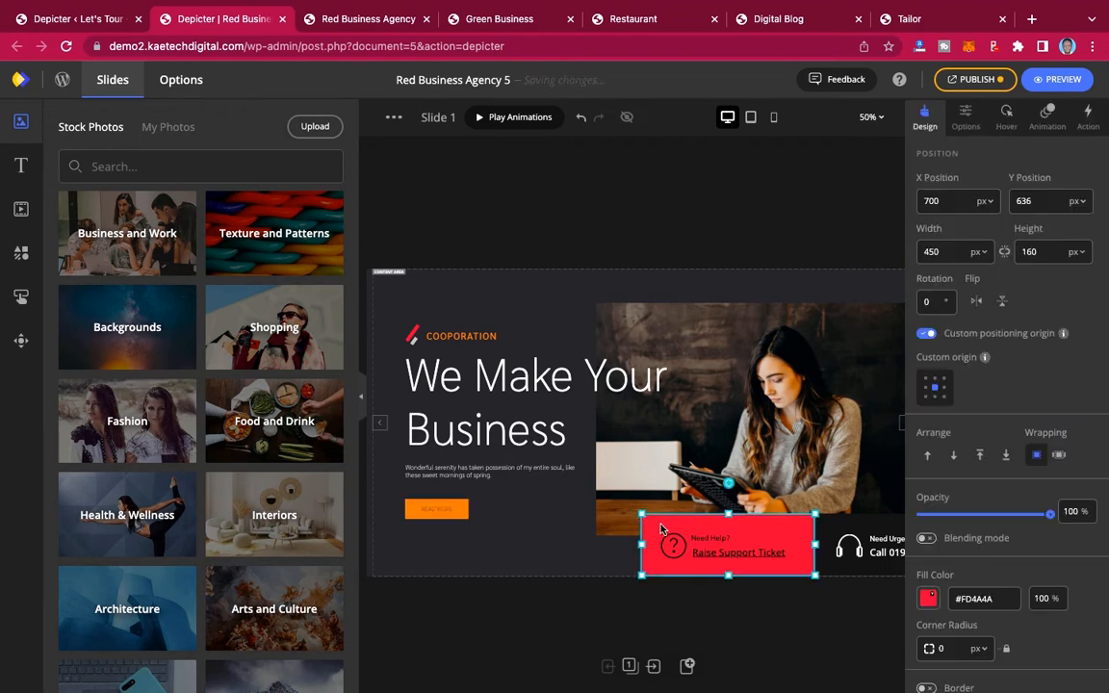
left_click(928, 599)
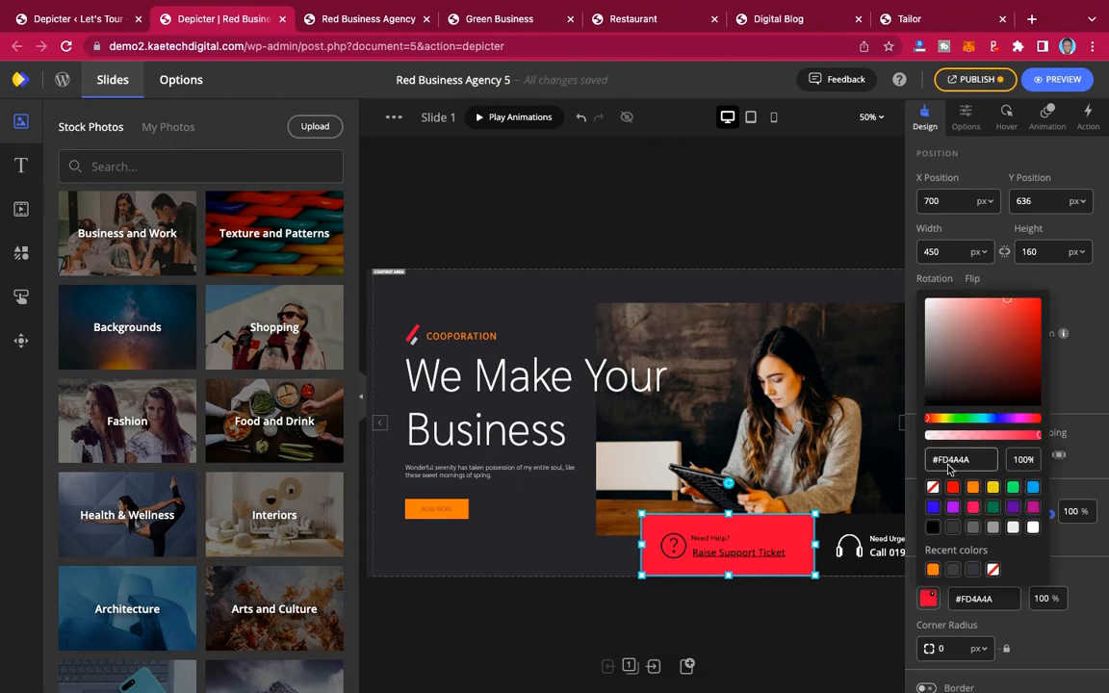
left_click(973, 488)
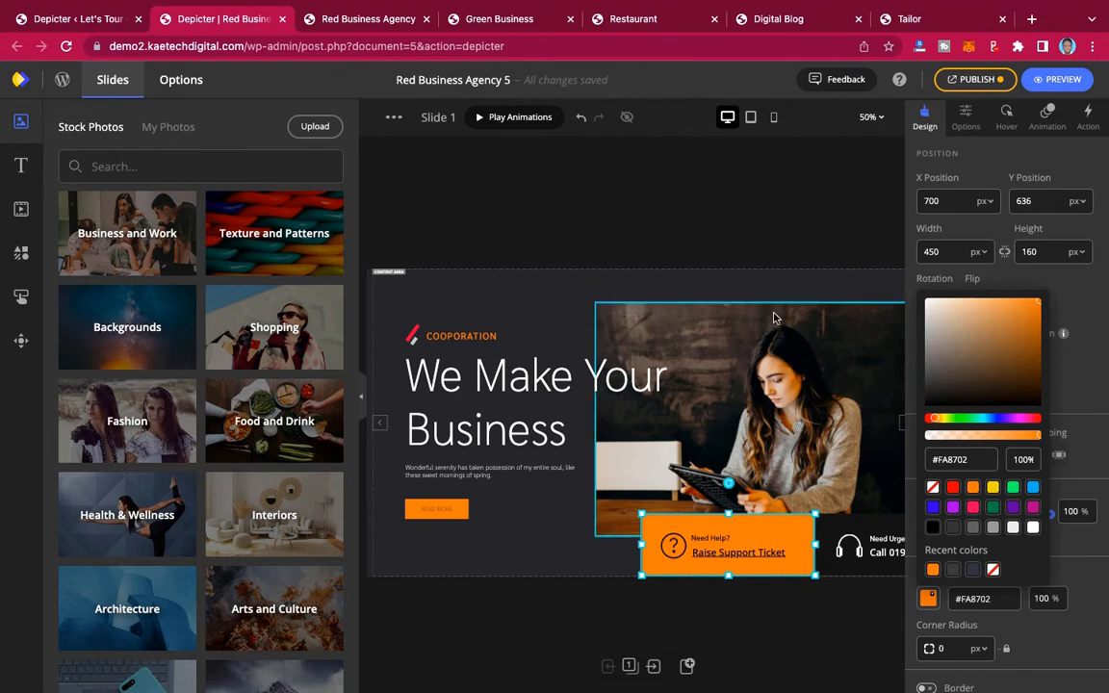
left_click(1085, 302)
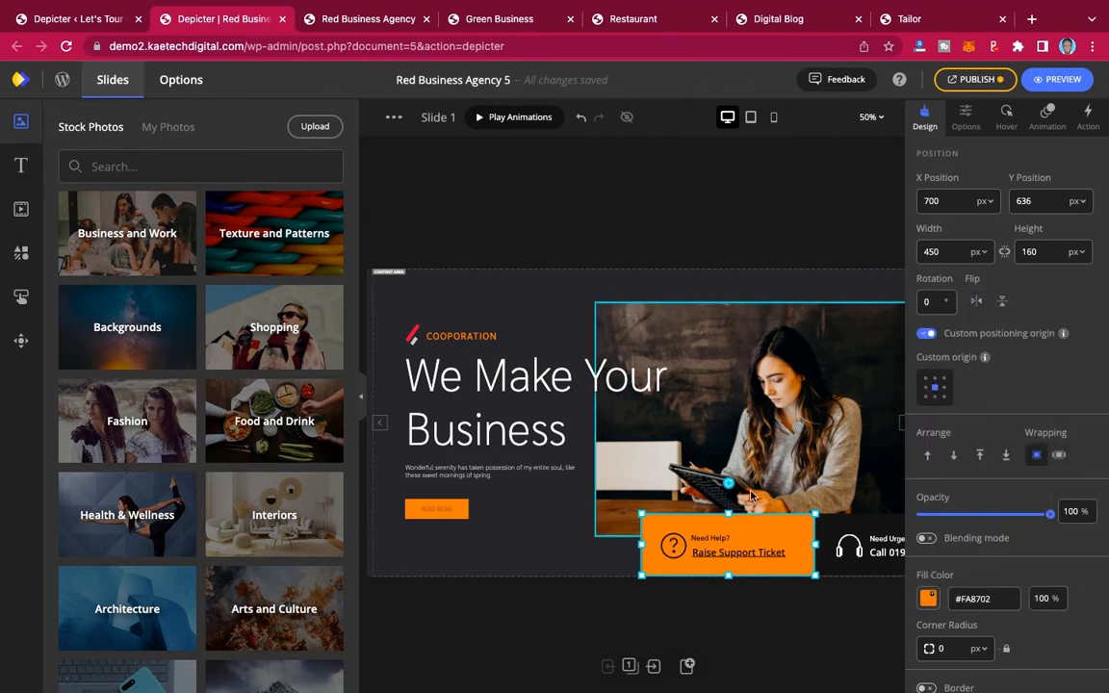
Delete the small red slash graphic beside the COOPORATION text.
left_click(412, 335)
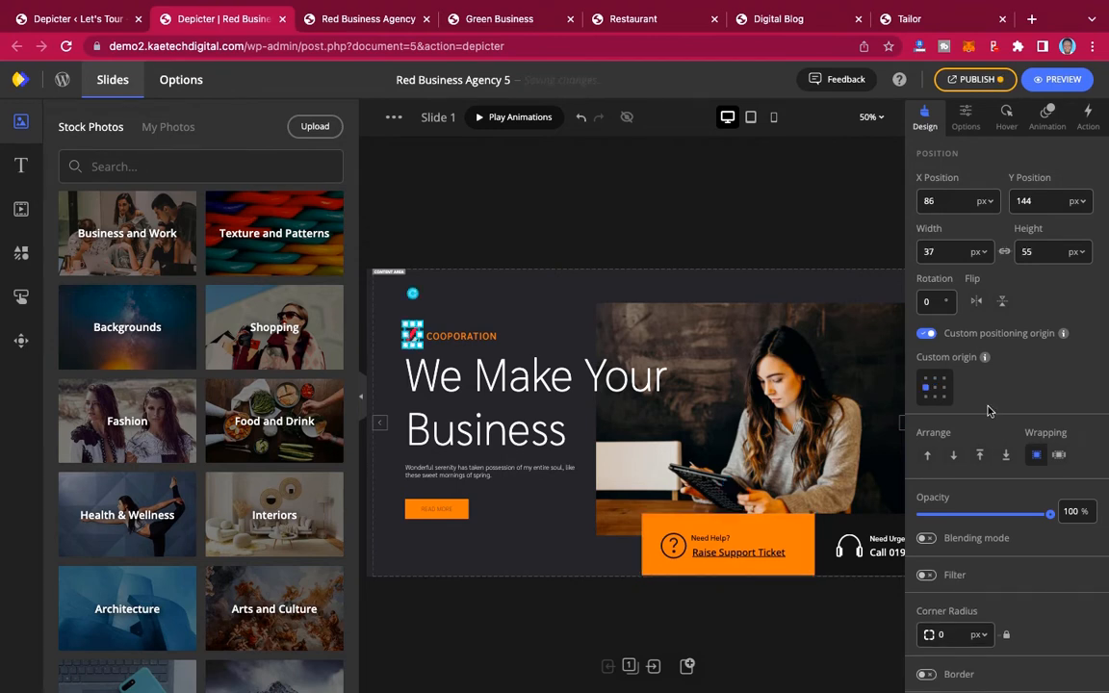
scroll(991, 411, "down", 2)
scroll(991, 411, "up", 2)
key("Escape")
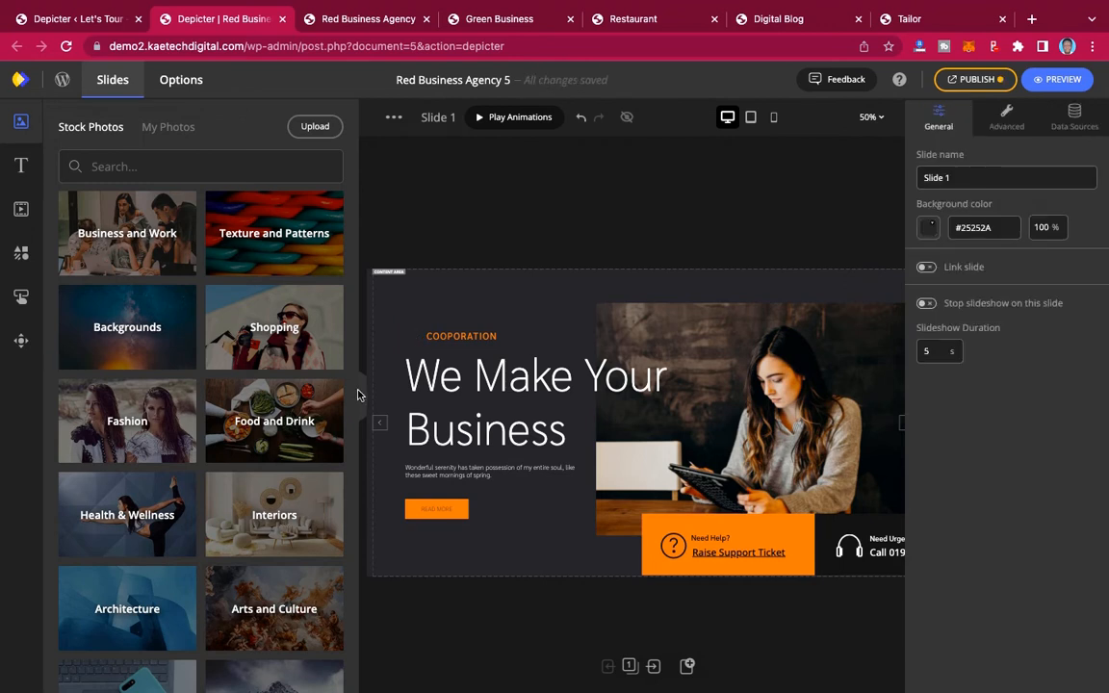
Add a square shape near the COOPORATION text and shrink it to about 34 by 36 px.
left_click(21, 252)
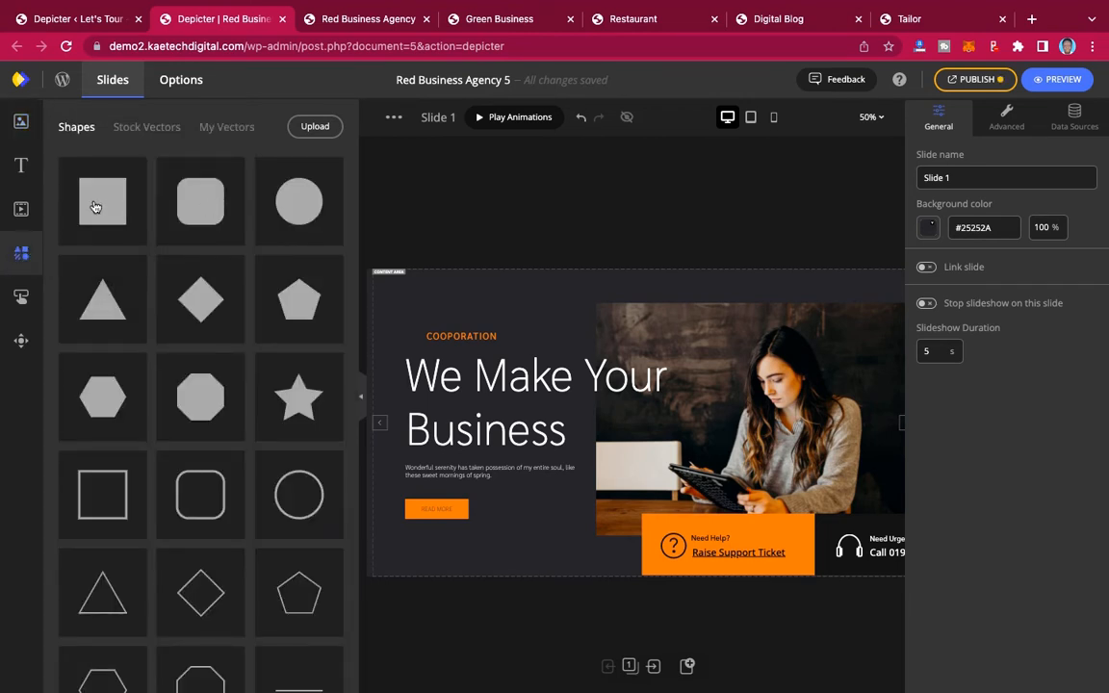
left_click_drag(96, 207, 463, 331)
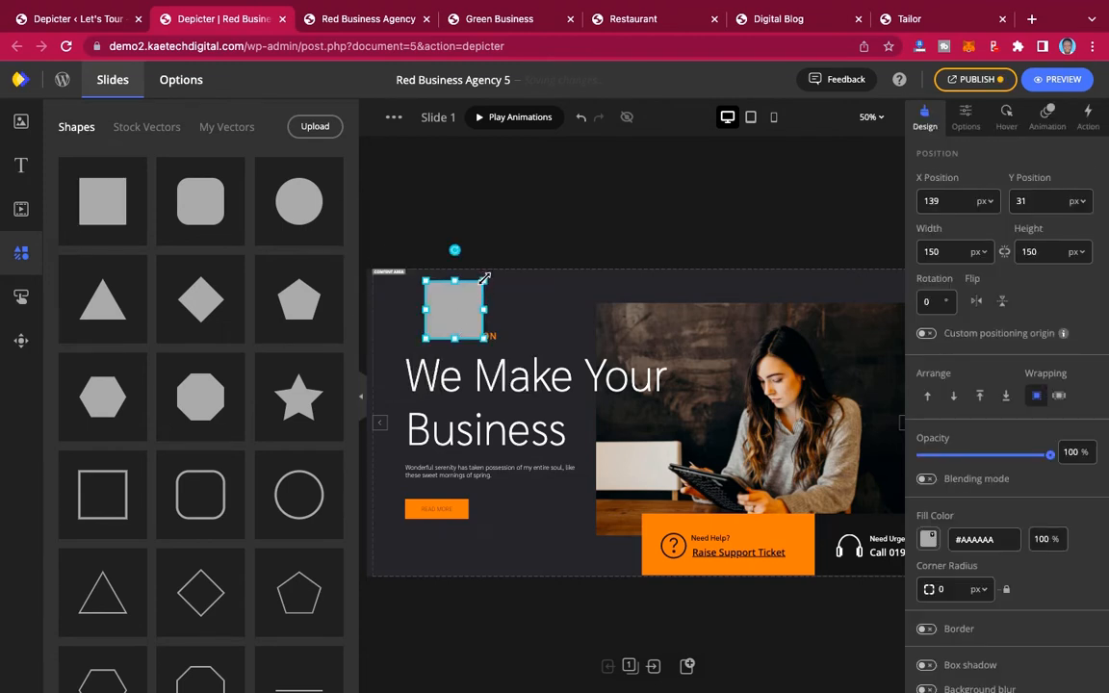
left_click_drag(484, 278, 440, 321)
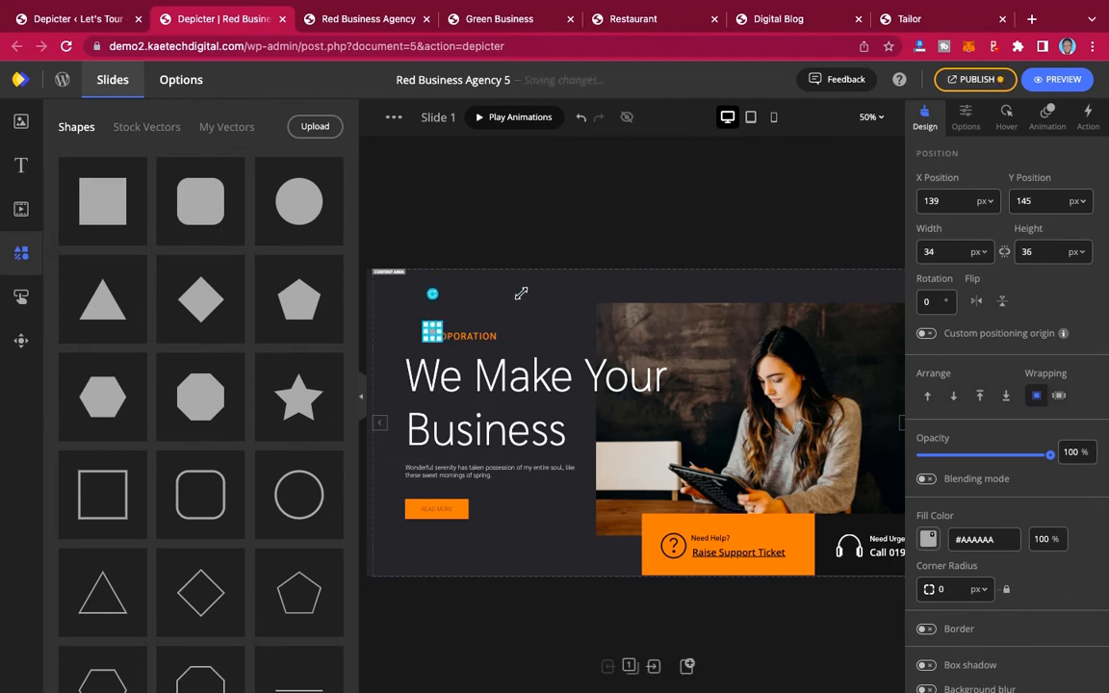
left_click(523, 298)
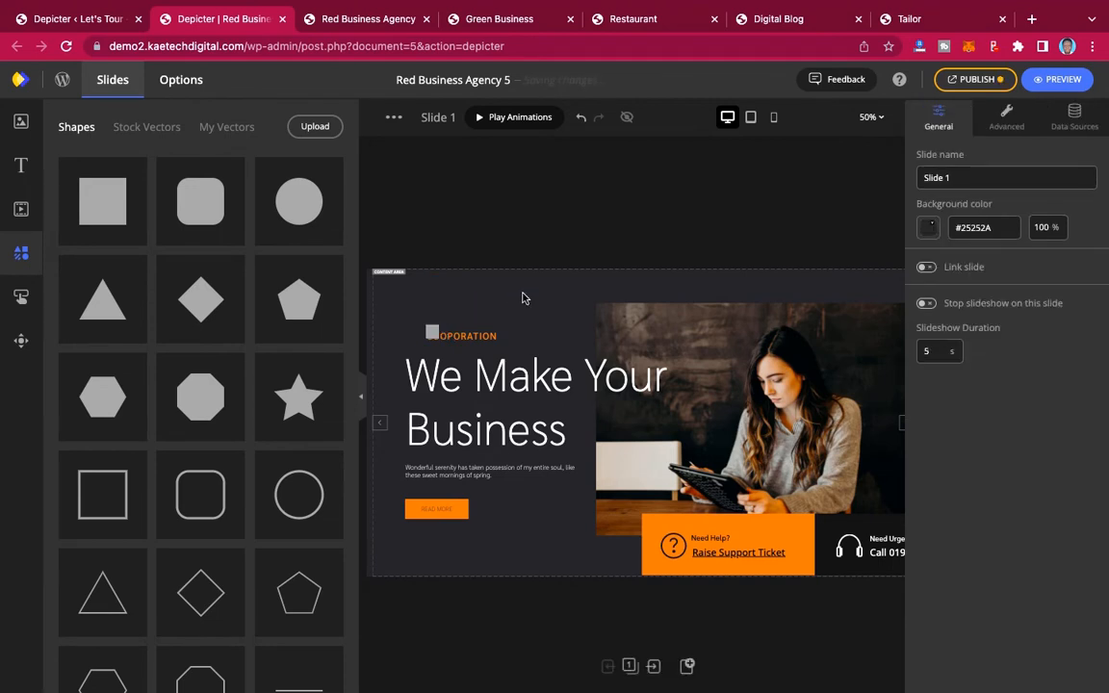
Move the small square just before the COOPORATION text, at about X 75 and Y 152 px, and fill it with orange #FA8702.
left_click(432, 333)
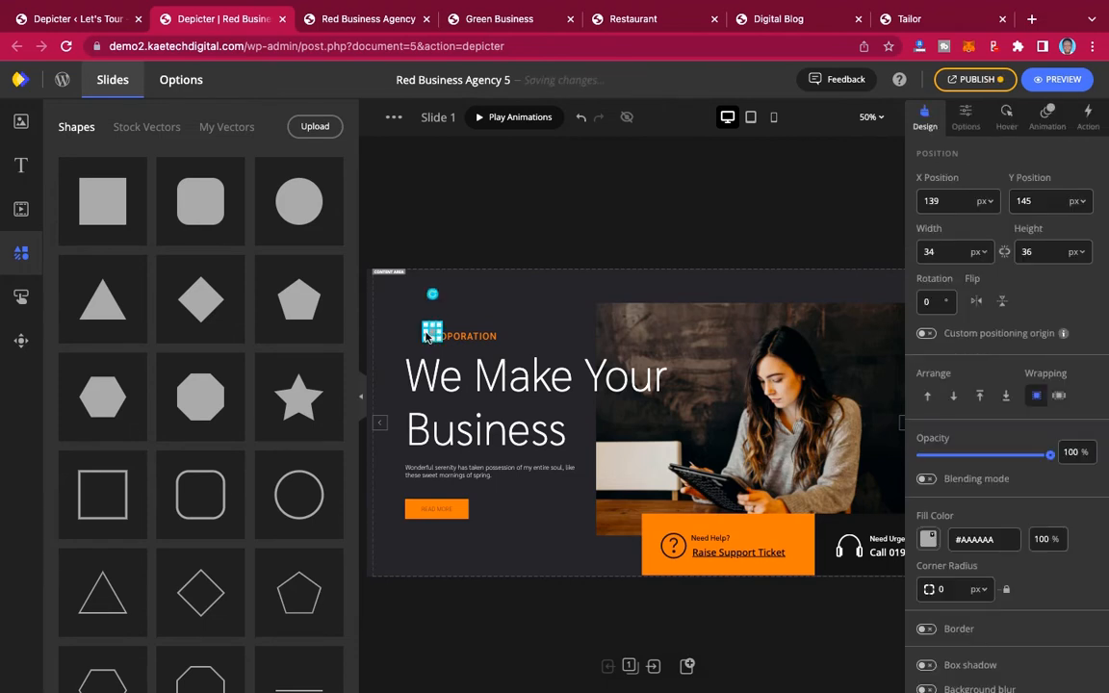
left_click_drag(428, 334, 408, 339)
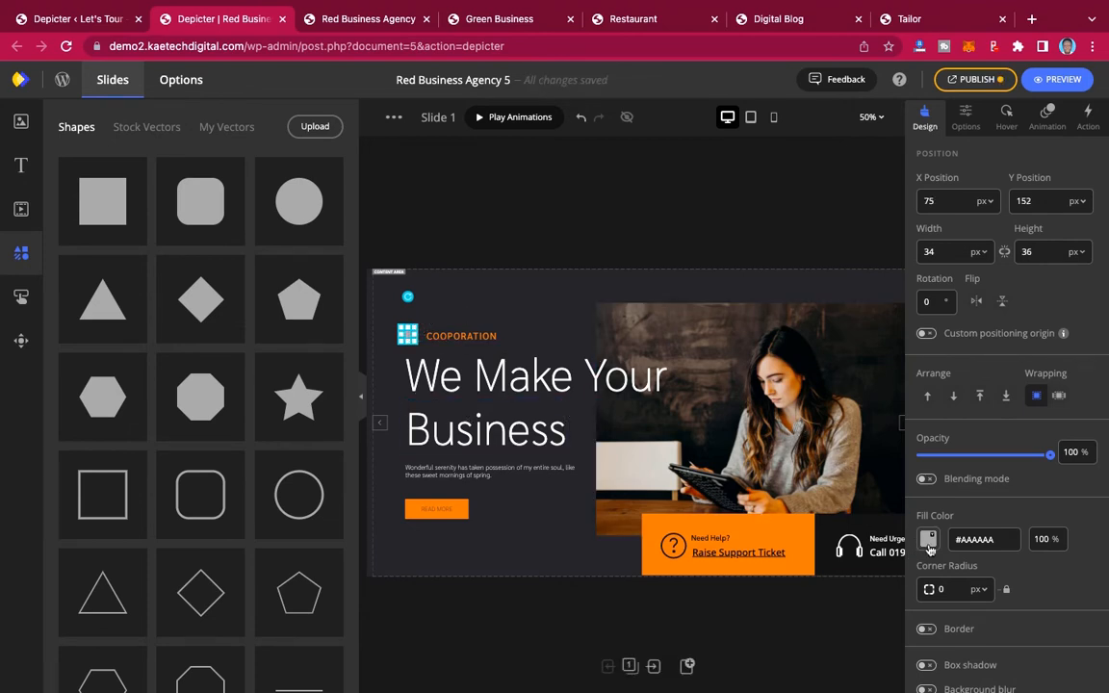
left_click(925, 541)
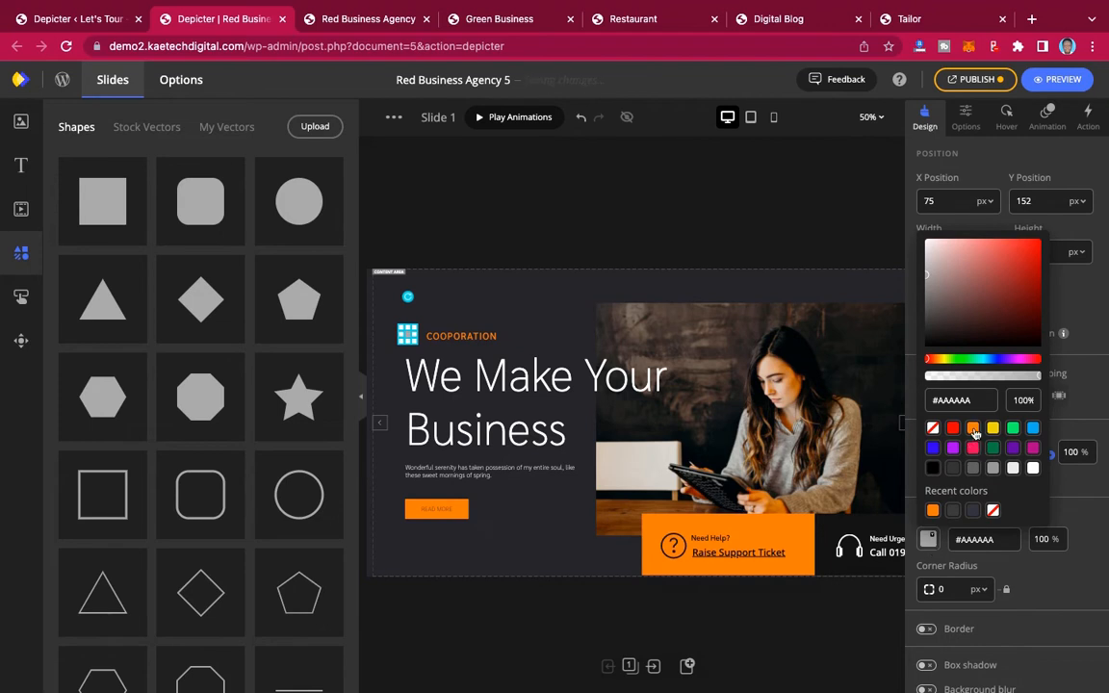
left_click(974, 429)
left_click(547, 293)
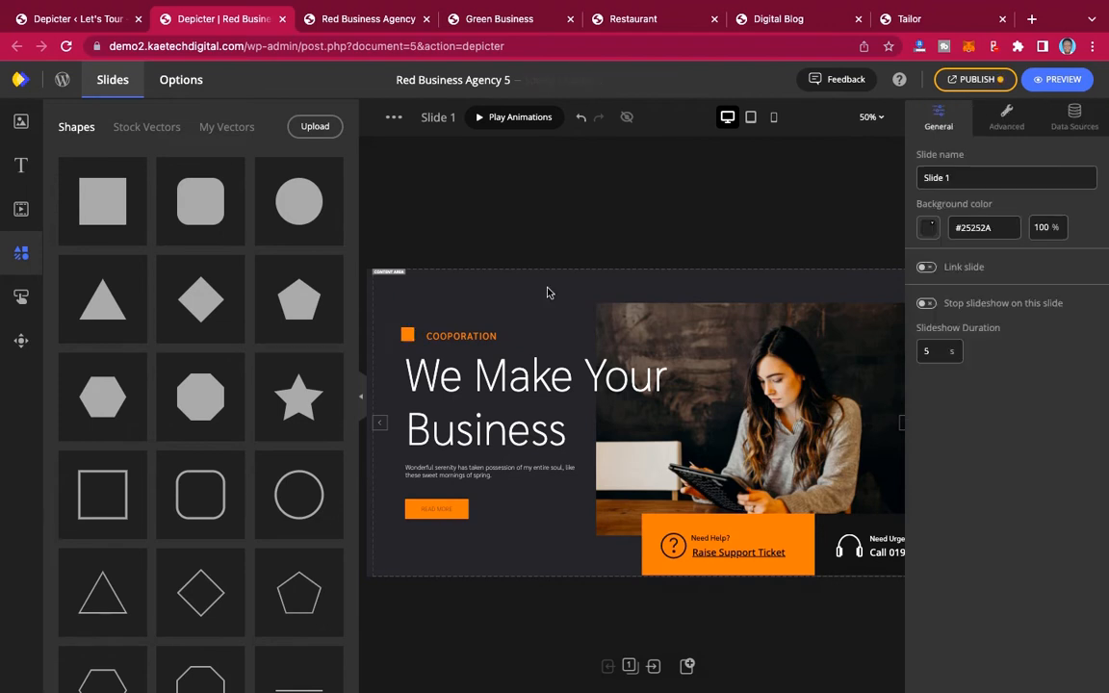
Shift the orange square slightly closer to the COOPORATION text, to about X 80 px.
left_click(406, 336)
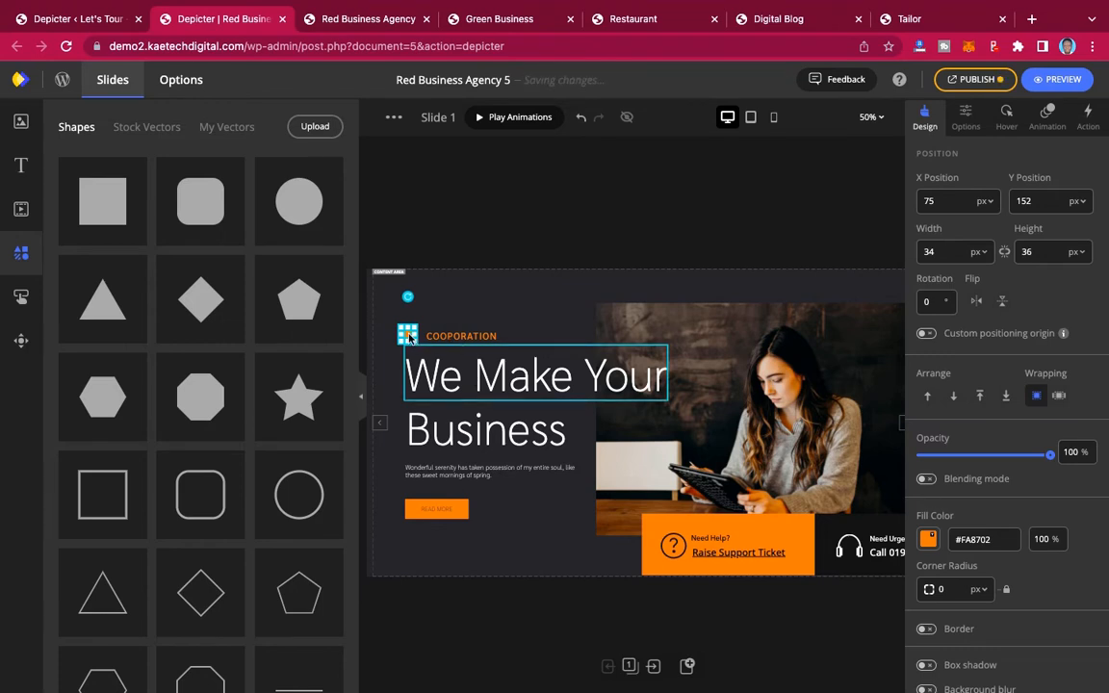
left_click_drag(404, 333, 406, 333)
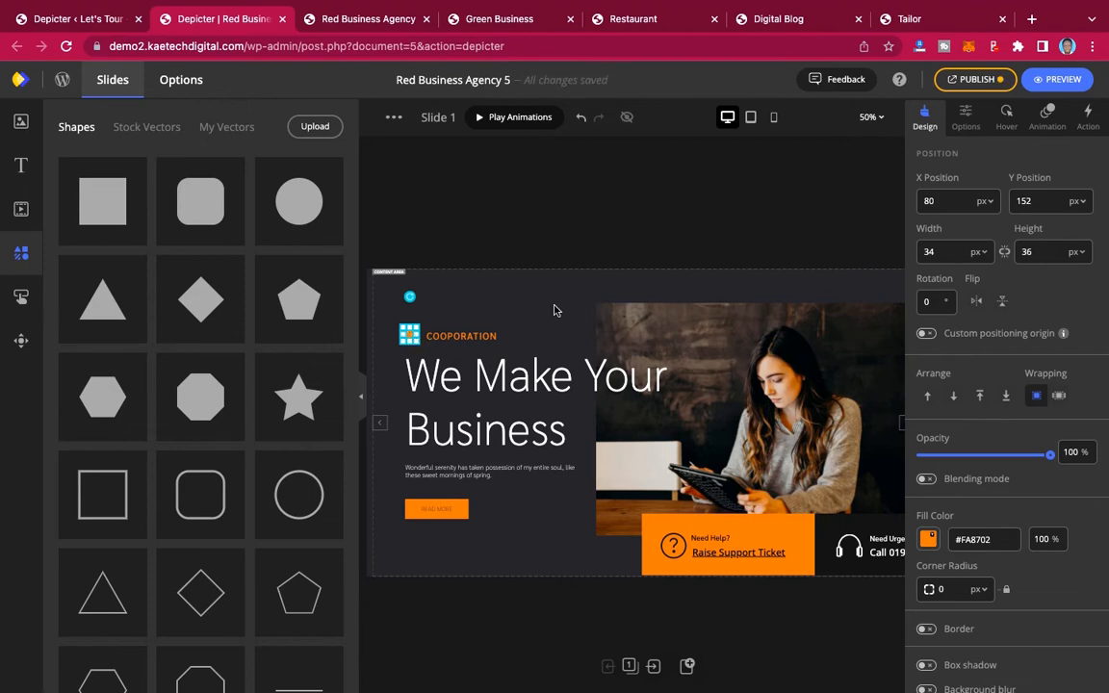
left_click(624, 248)
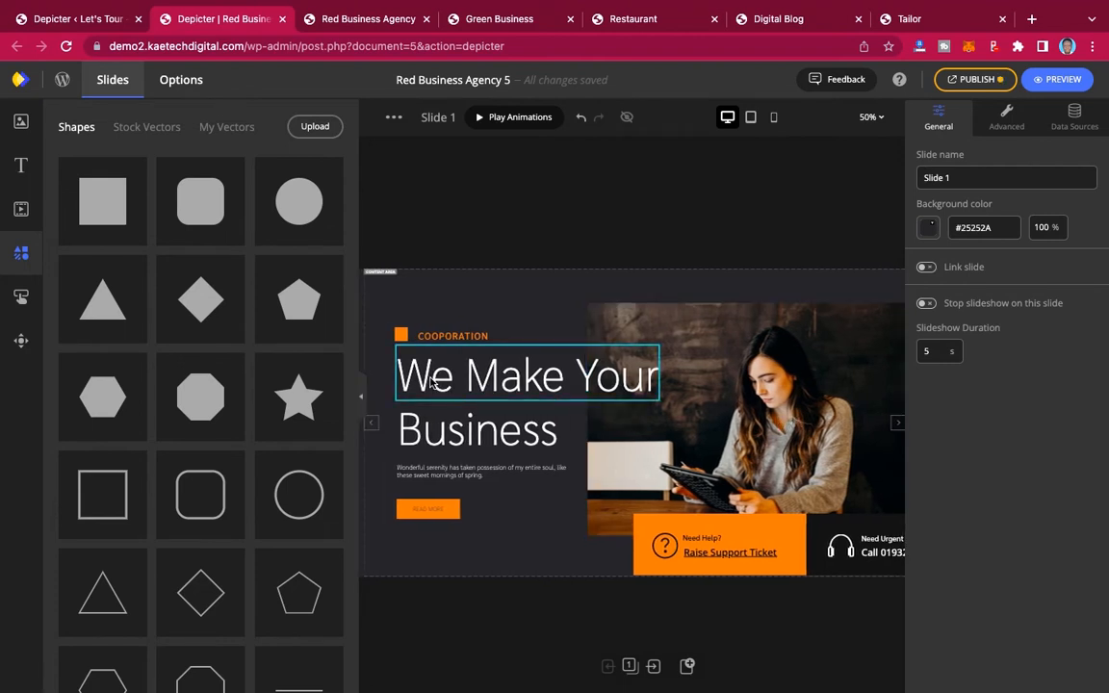
Open the "We Make Your" heading for text editing and clear all of its text.
left_click(497, 382)
double_click(497, 382)
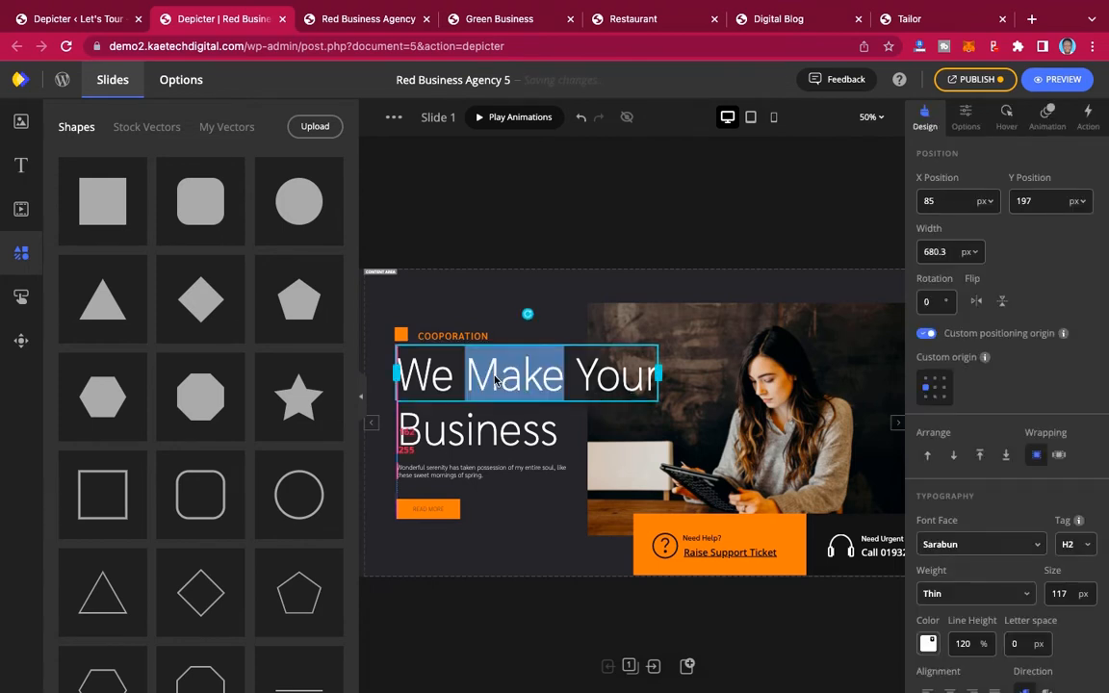
left_click(497, 382)
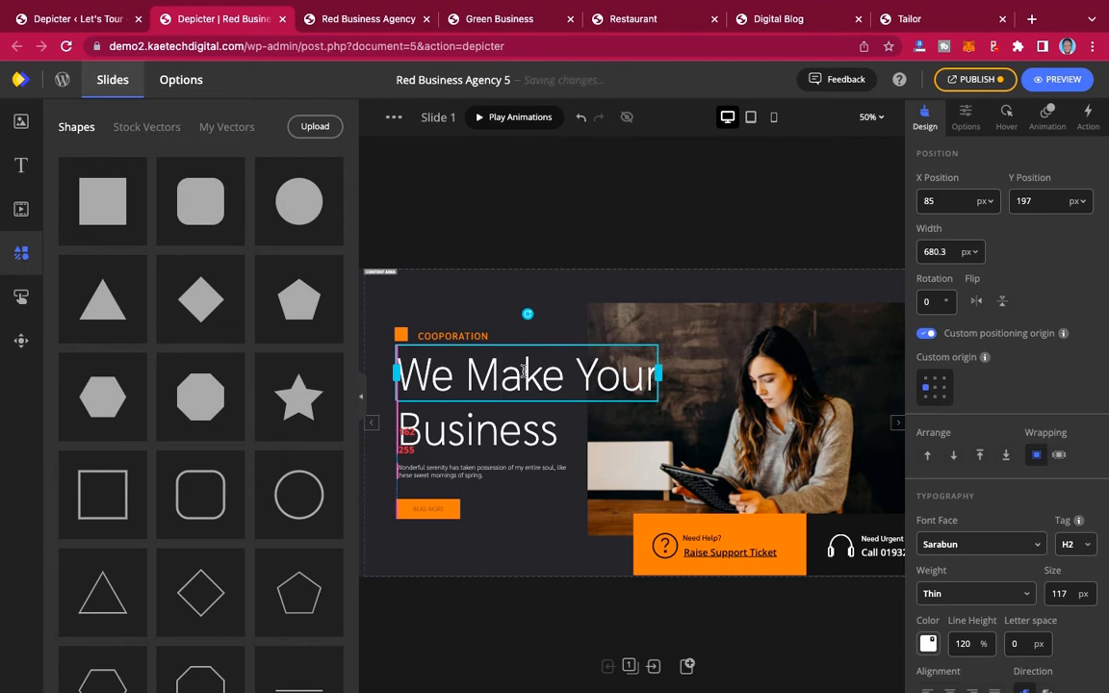
left_click_drag(402, 374, 648, 371)
left_click(657, 372)
triple_click(644, 371)
type("R")
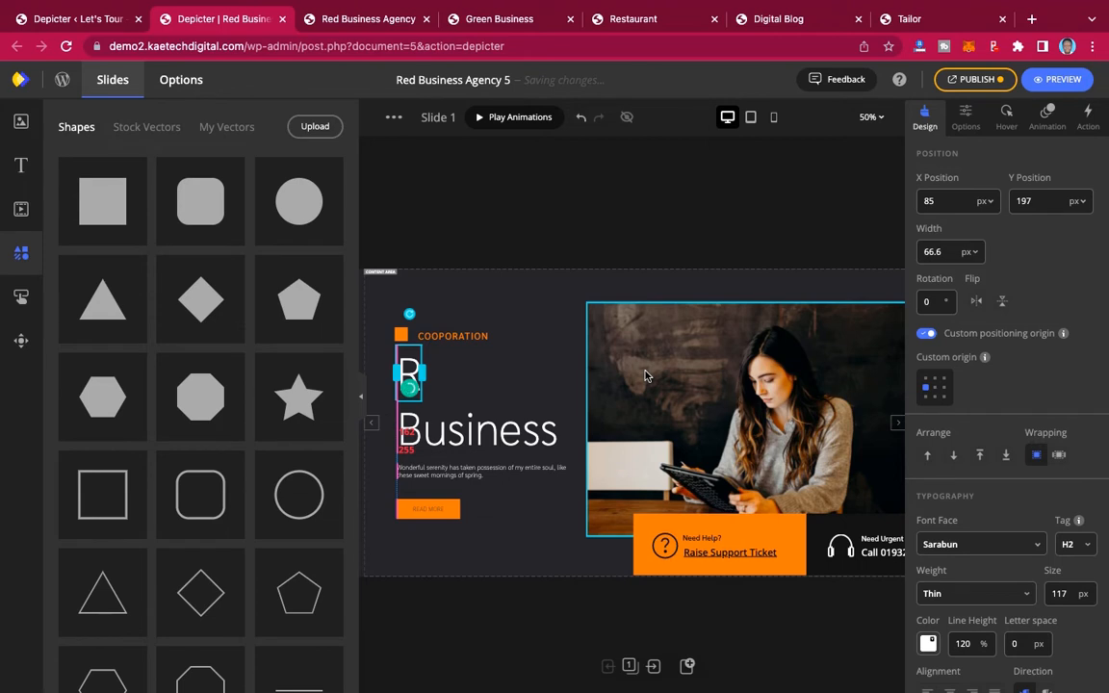
key("BackSpace")
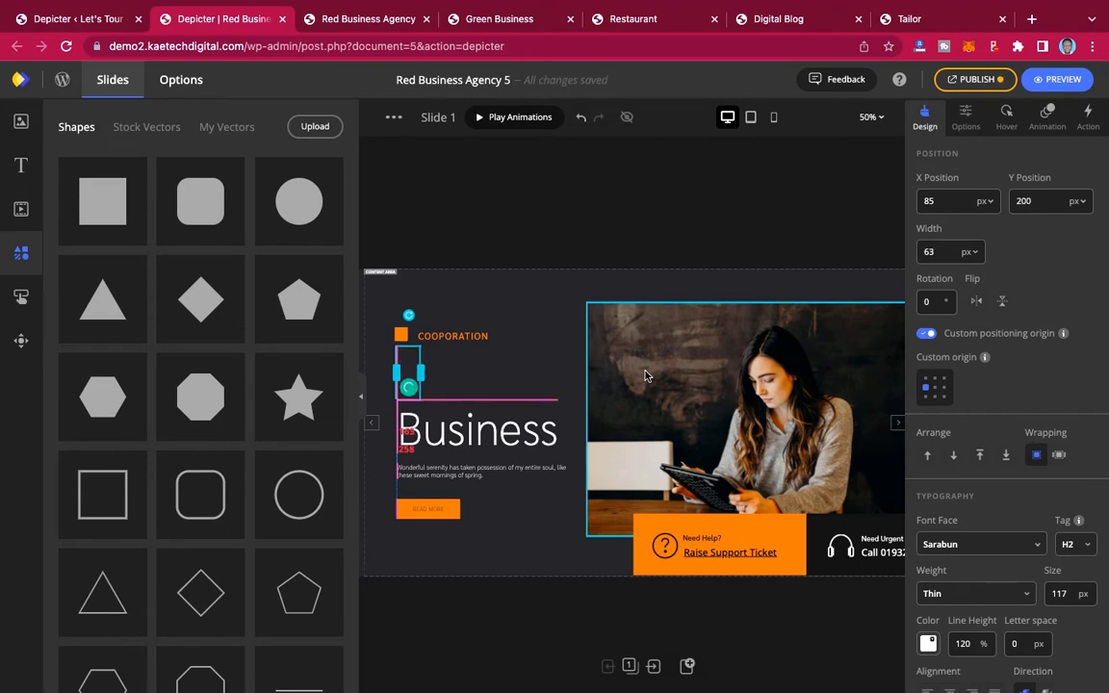
Enter "We Make Your" as the emptied heading's text and widen its text box to about 708 px so it fits one line.
type("We Make")
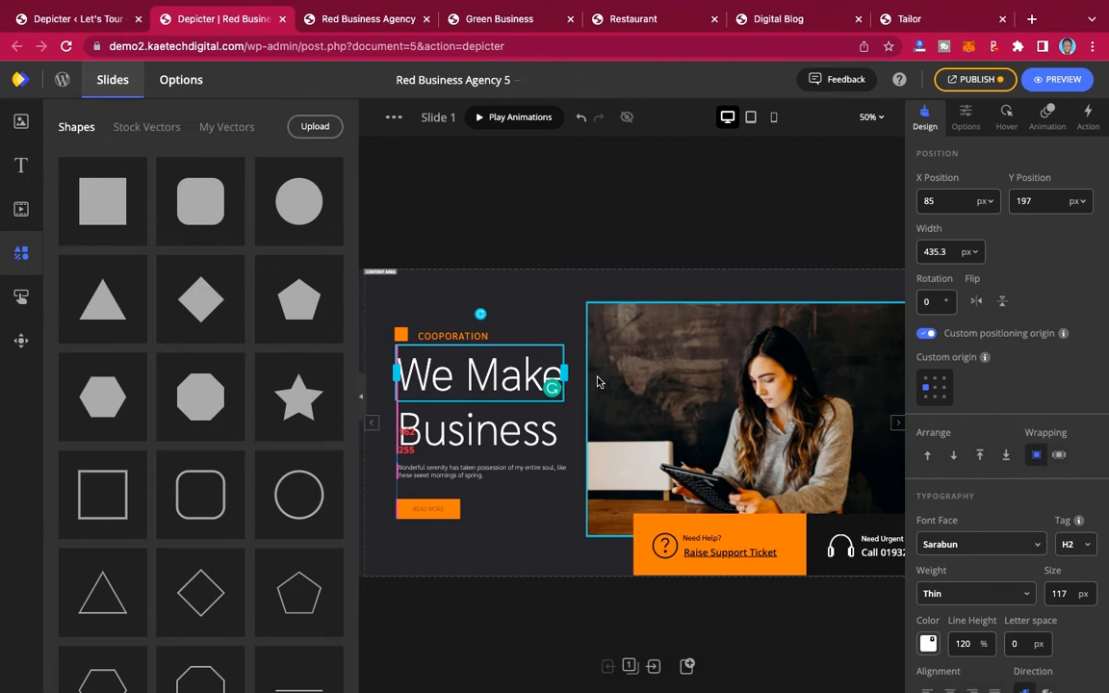
type("Your")
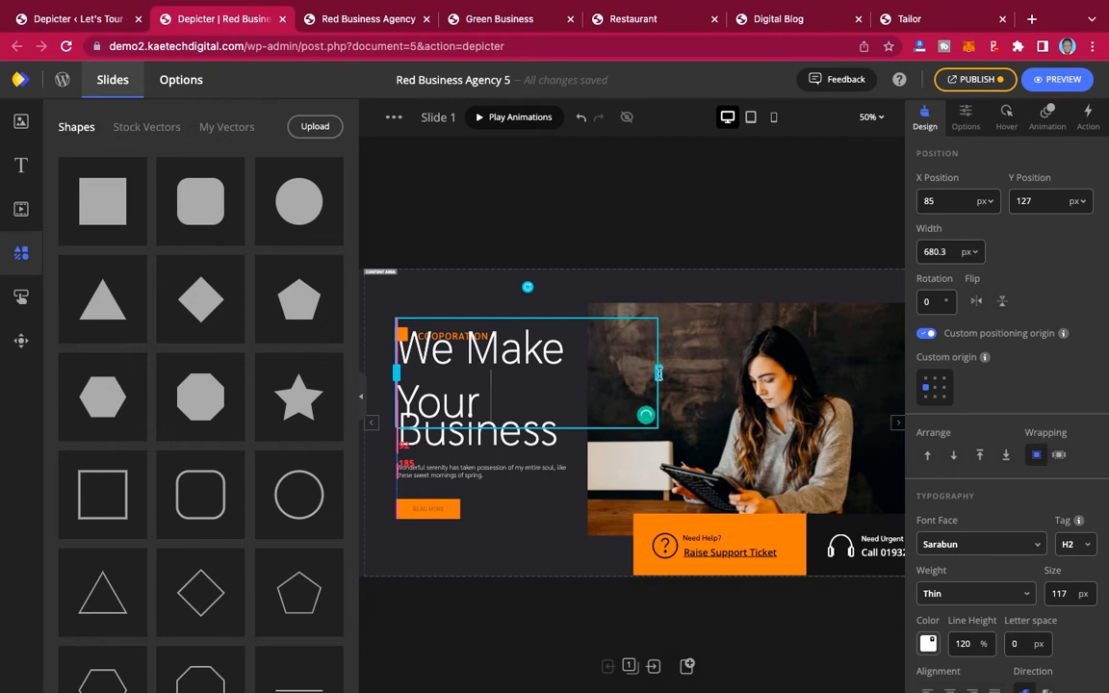
left_click_drag(659, 373, 668, 373)
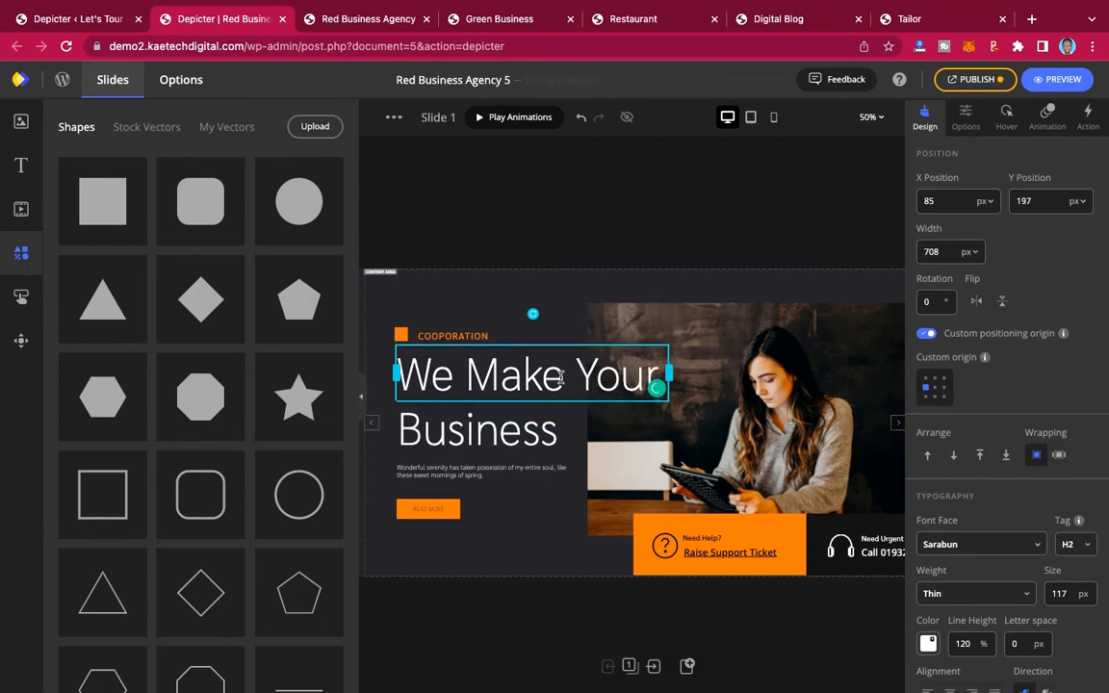
left_click(536, 439)
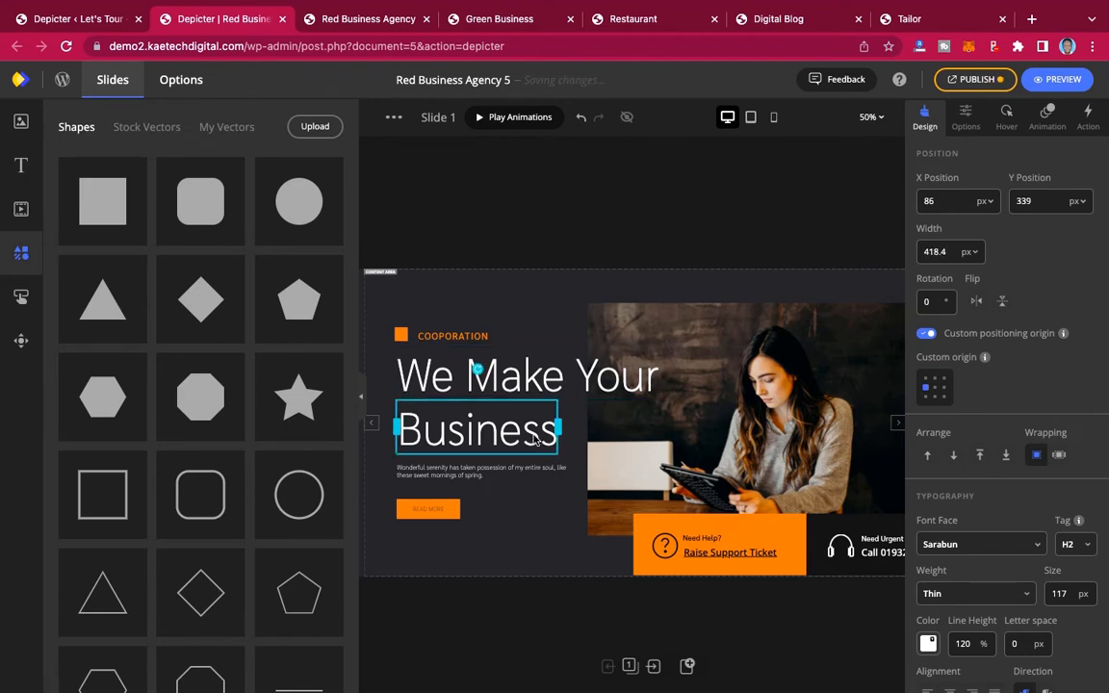
Replace the "Business" heading text with "Websites Better".
left_click_drag(536, 439, 536, 438)
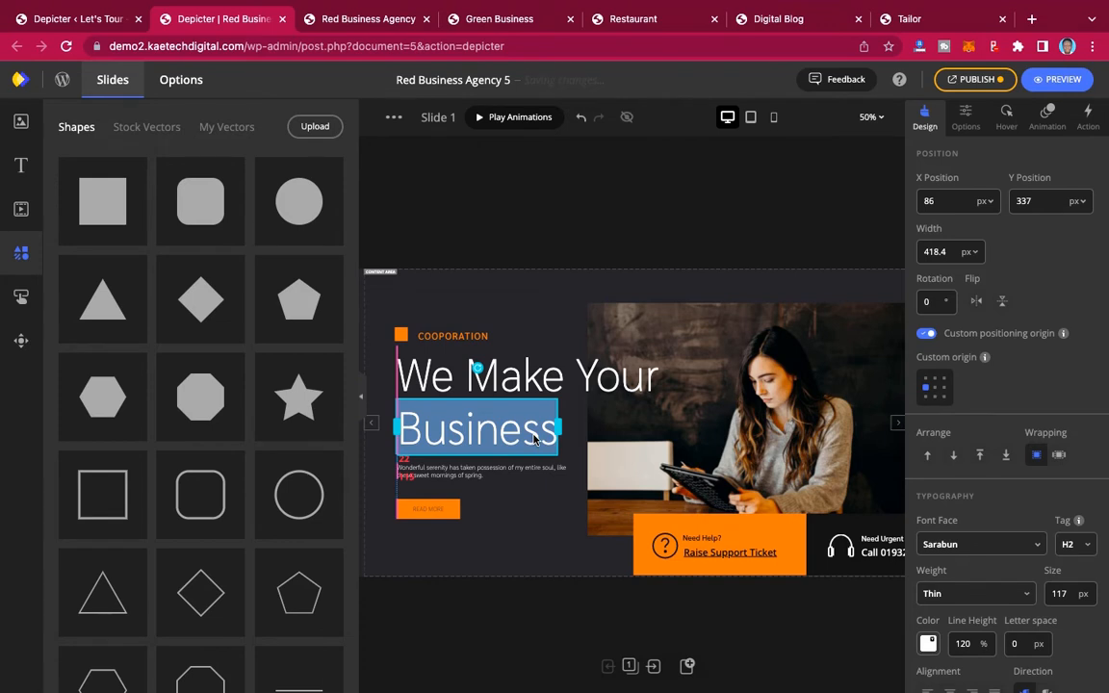
type("We")
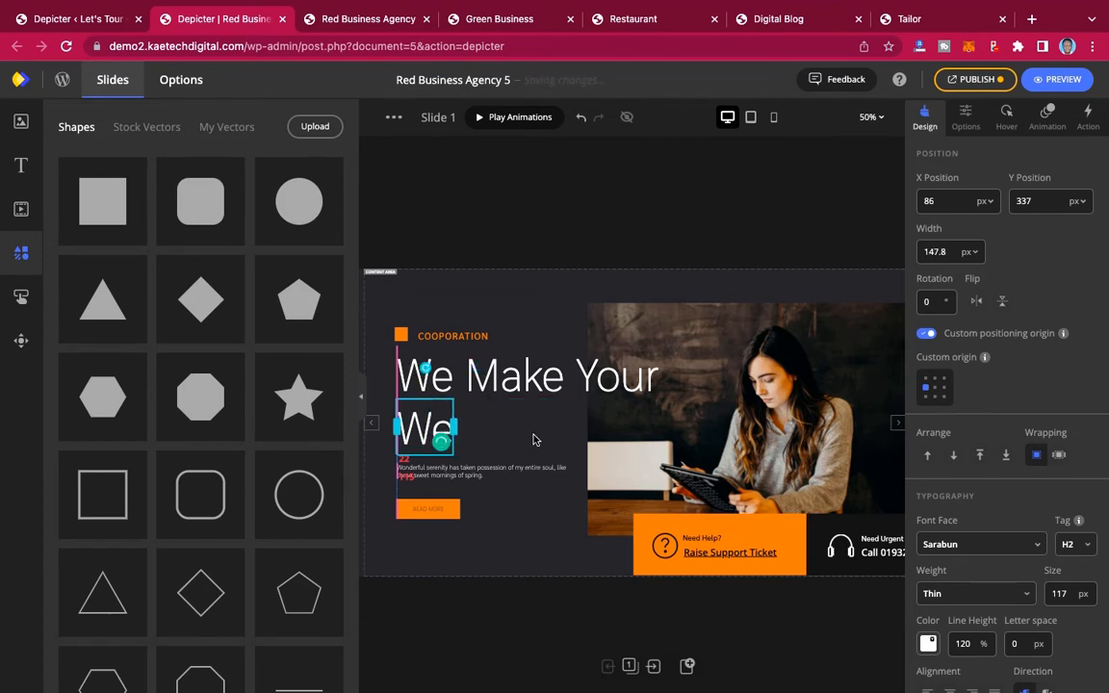
type("bsites")
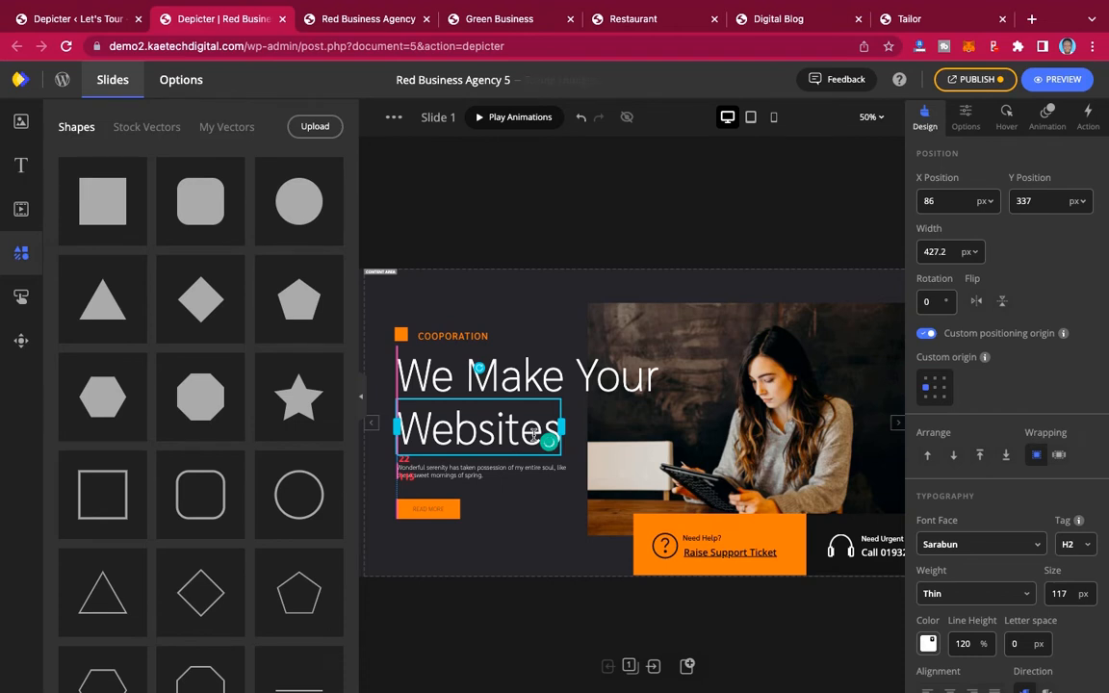
type(" Better")
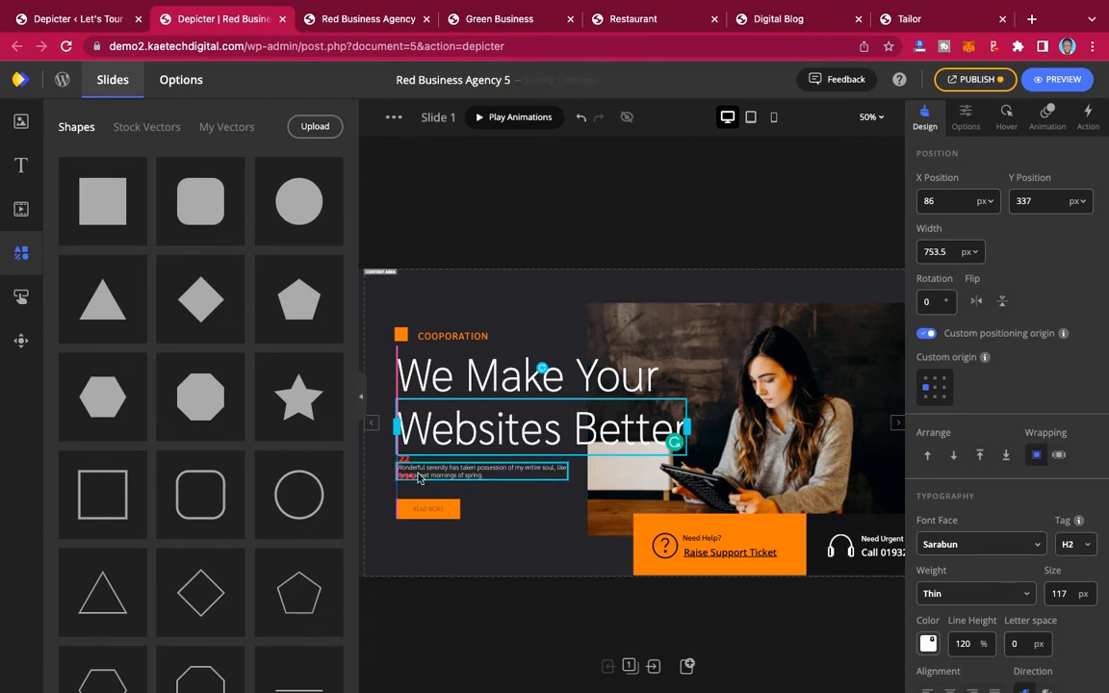
double_click(501, 475)
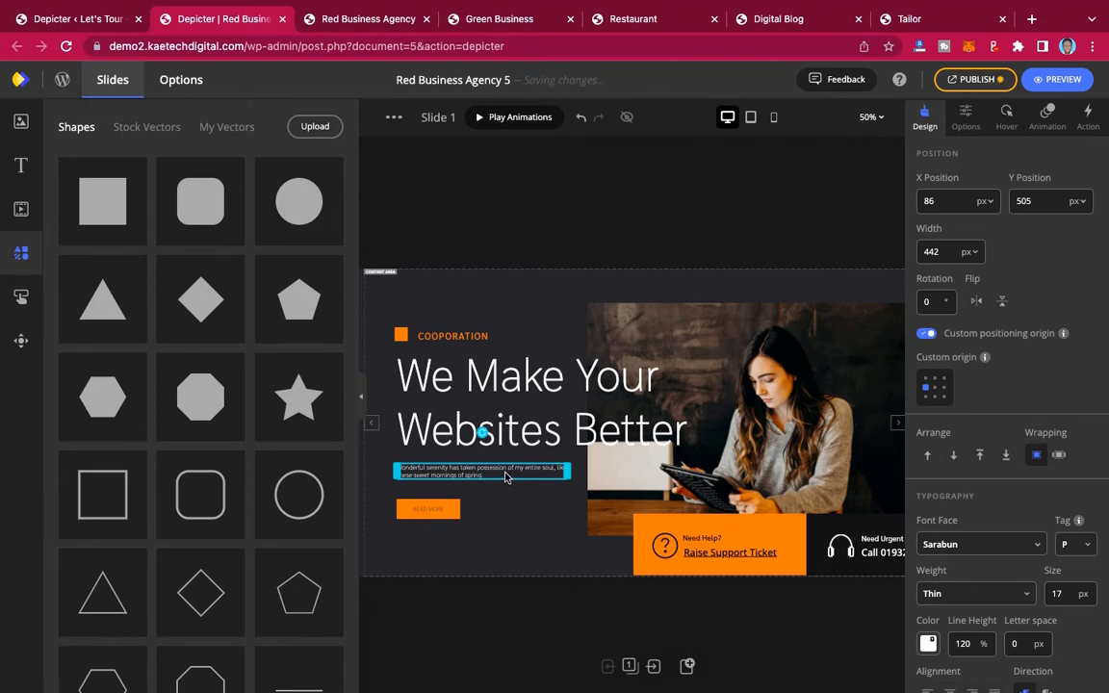
Set the READ MORE button text's font weight to Semi Bold.
left_click(432, 514)
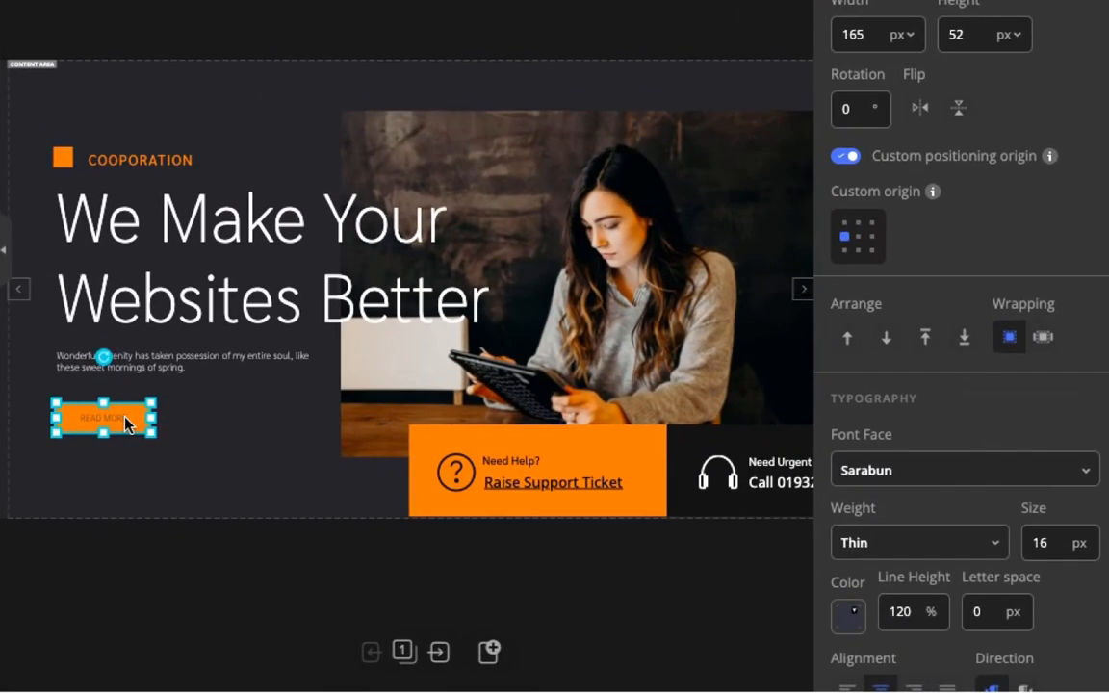
left_click_drag(126, 419, 126, 417)
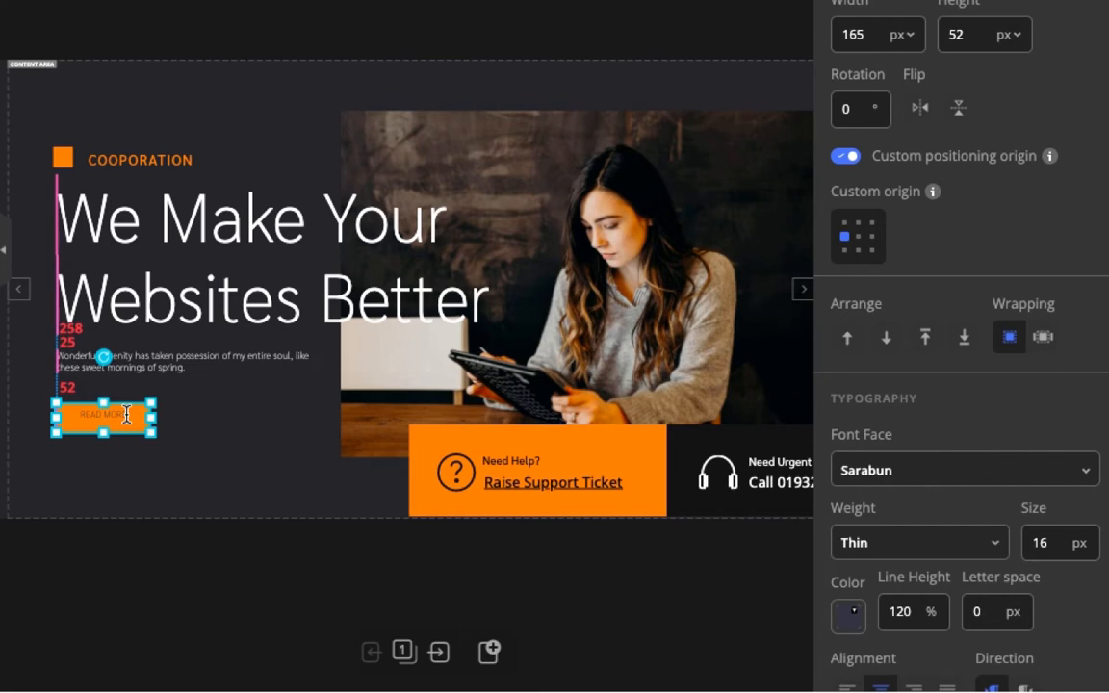
left_click_drag(126, 415, 74, 415)
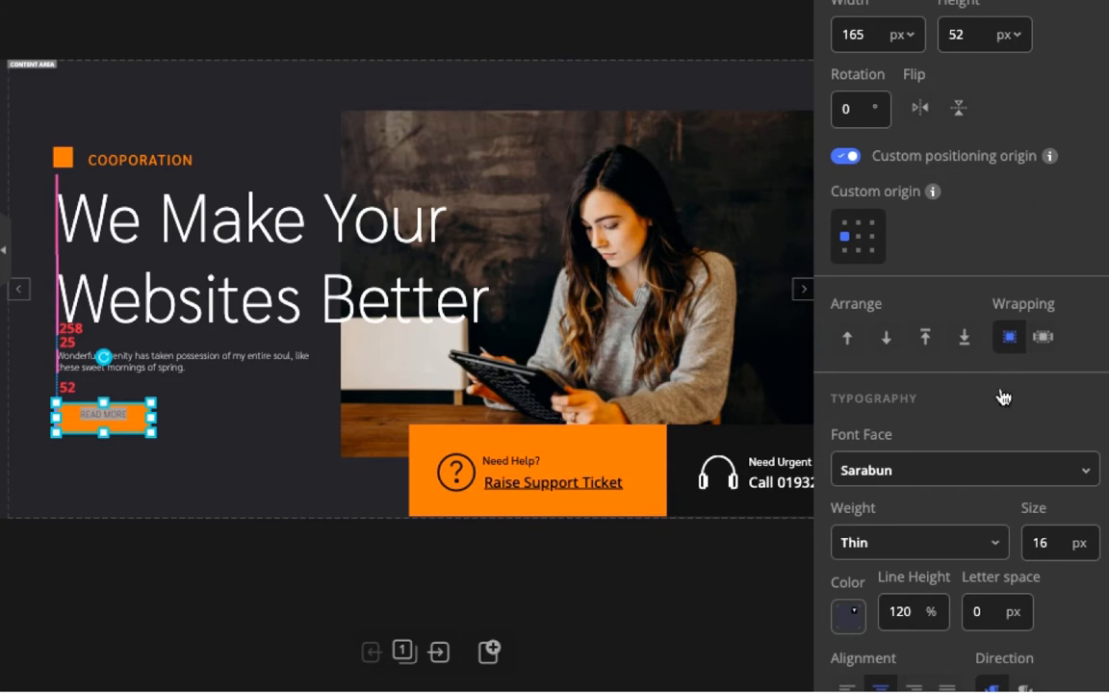
scroll(1003, 396, "down", 5)
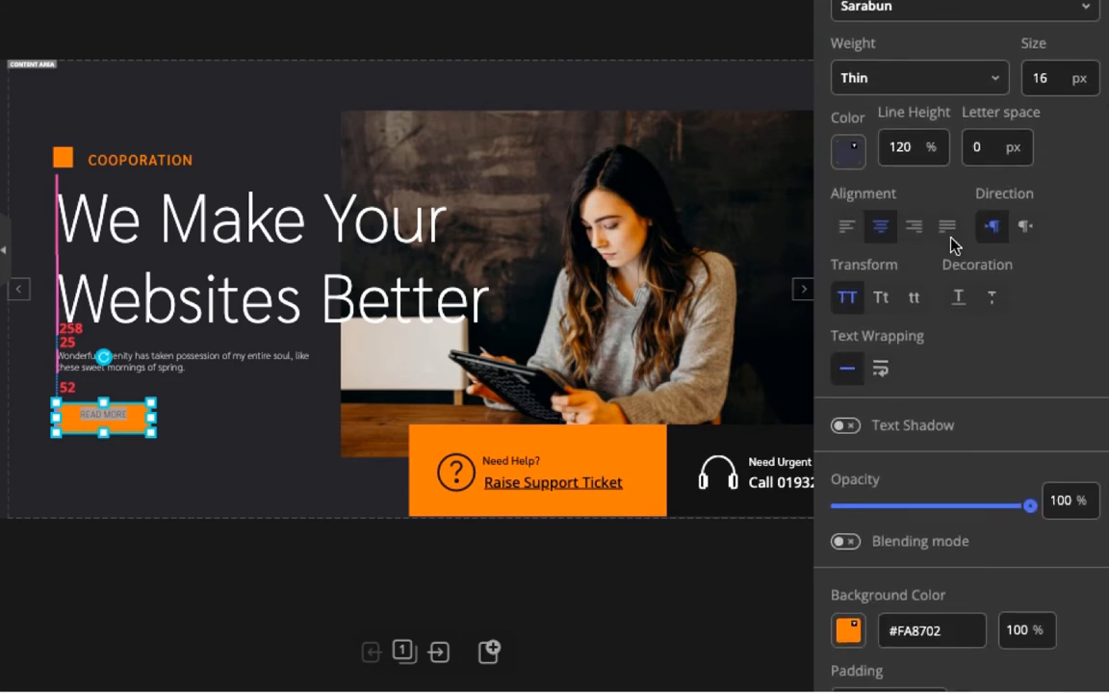
scroll(953, 242, "down", 2)
scroll(953, 243, "up", 2)
scroll(952, 243, "up", 2)
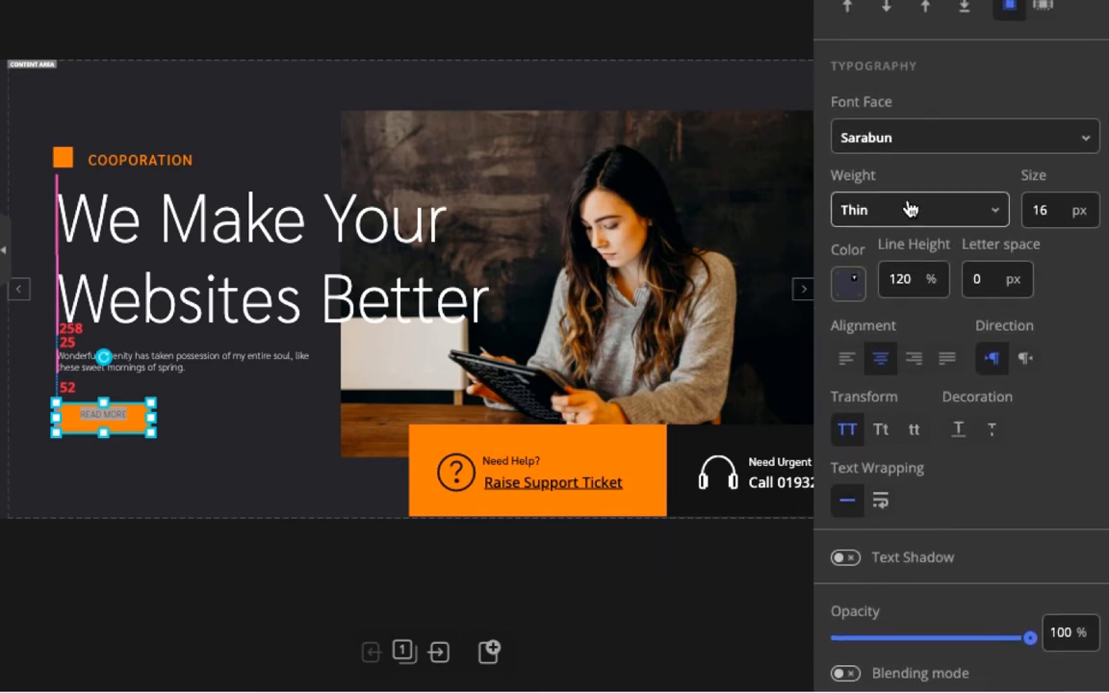
left_click(907, 209)
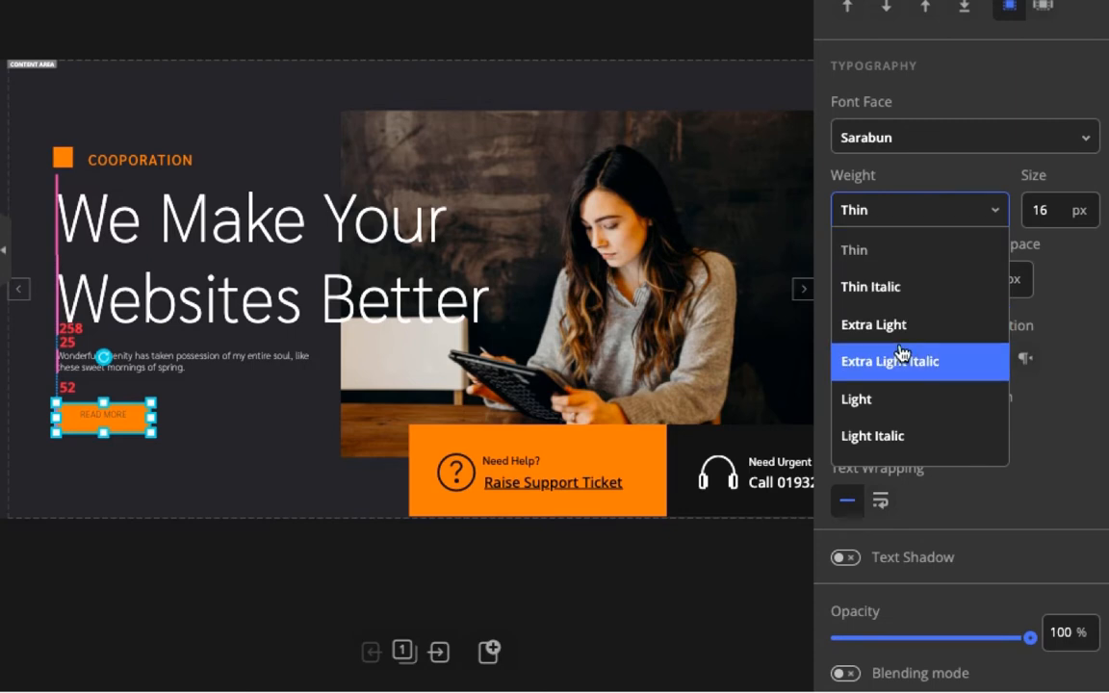
scroll(896, 355, "down", 1)
scroll(901, 352, "down", 4)
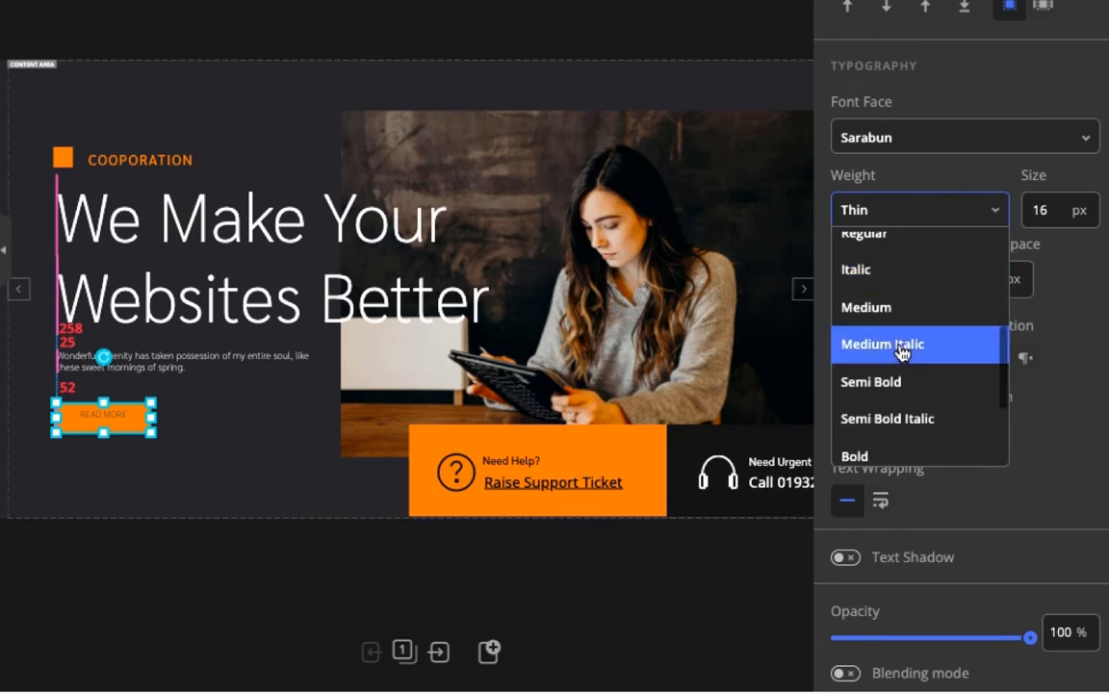
left_click(886, 348)
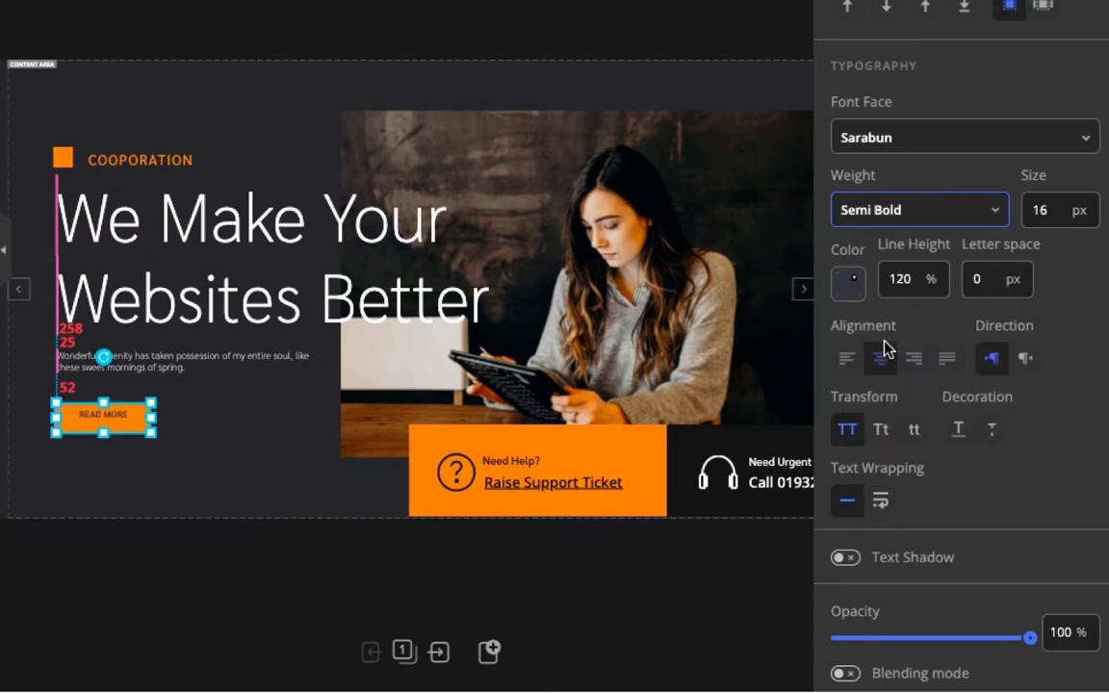
left_click(220, 424)
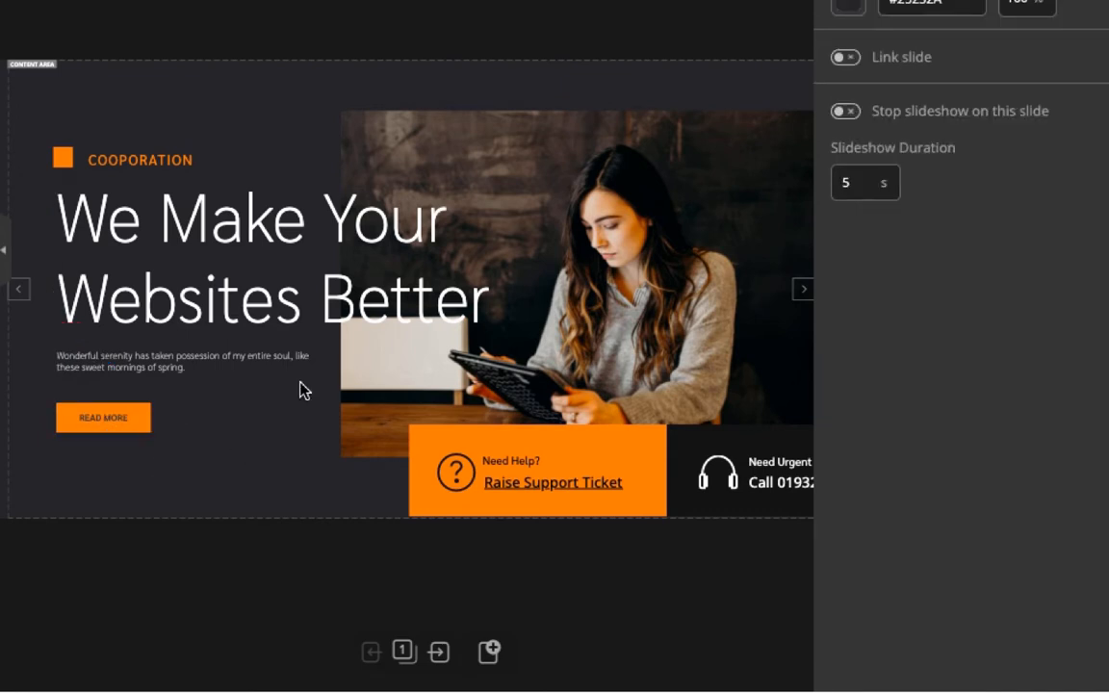
Review the slide layout, then examine the READ MORE button's design, options, hover and animation settings.
scroll(472, 323, "right", 3)
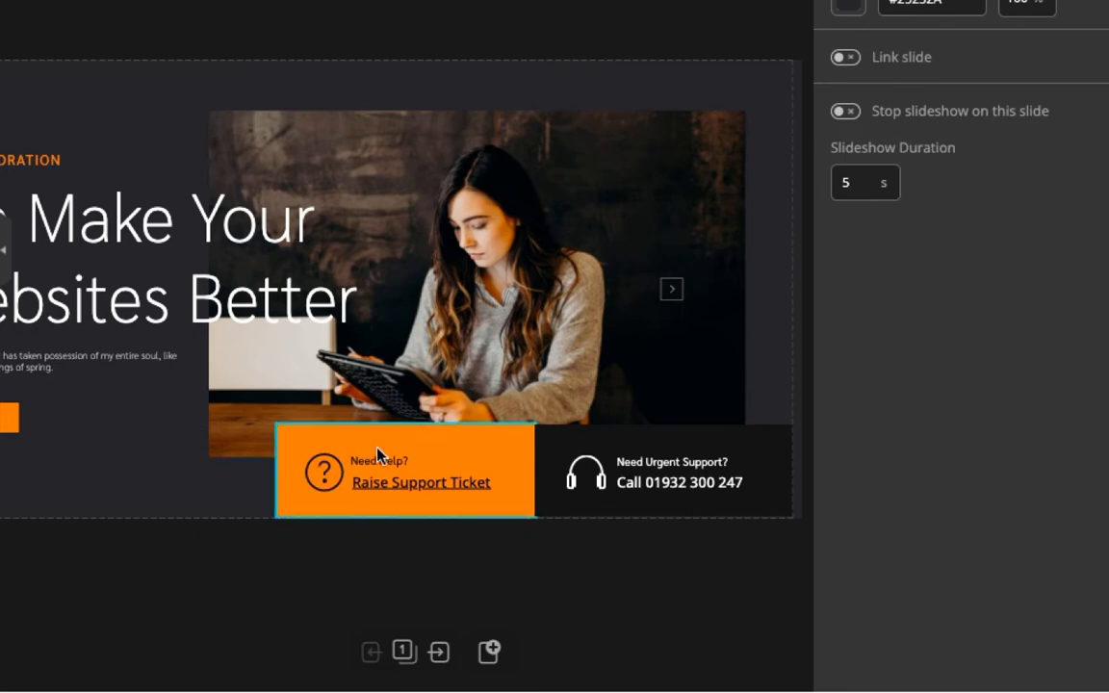
scroll(326, 462, "left", 2)
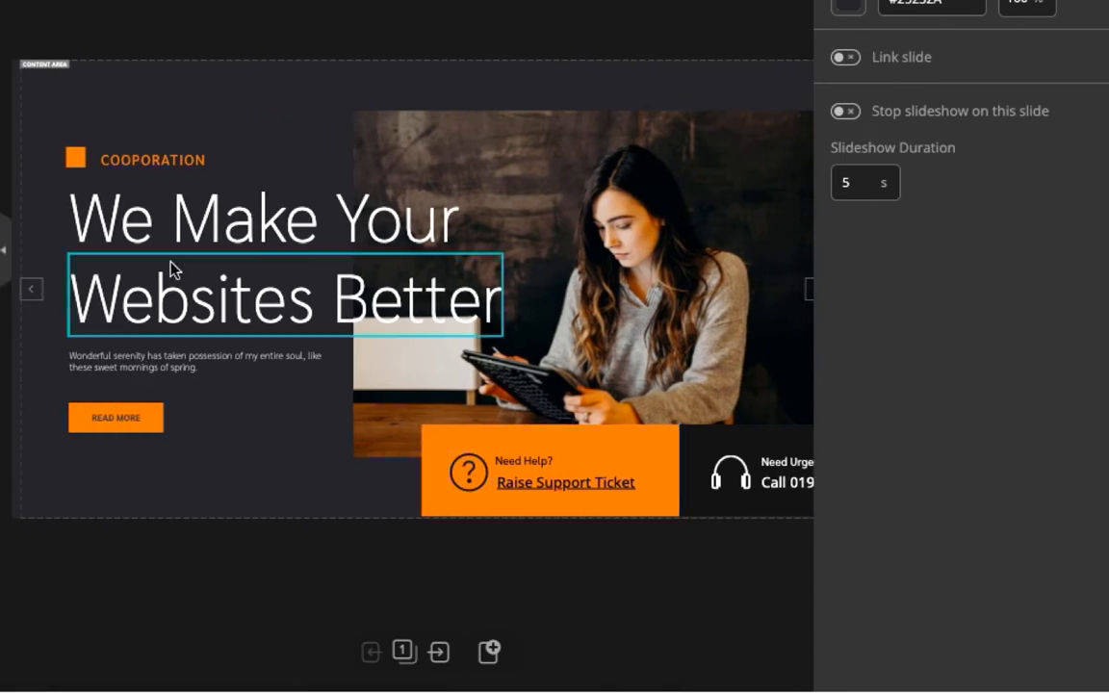
left_click(157, 440)
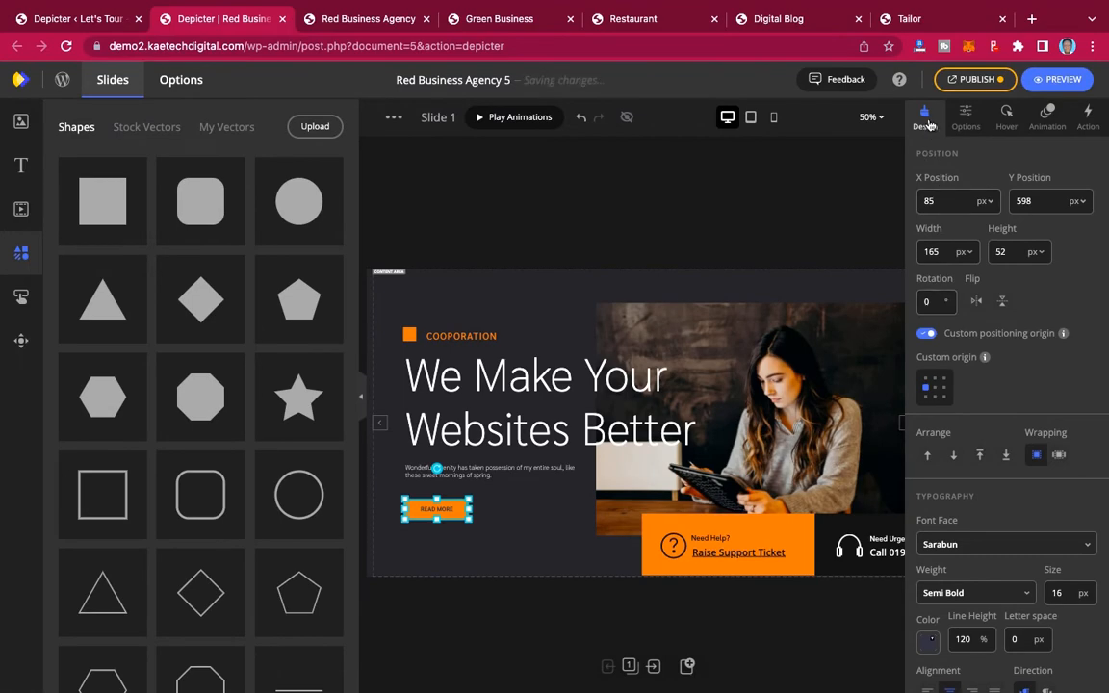
scroll(974, 301, "down", 5)
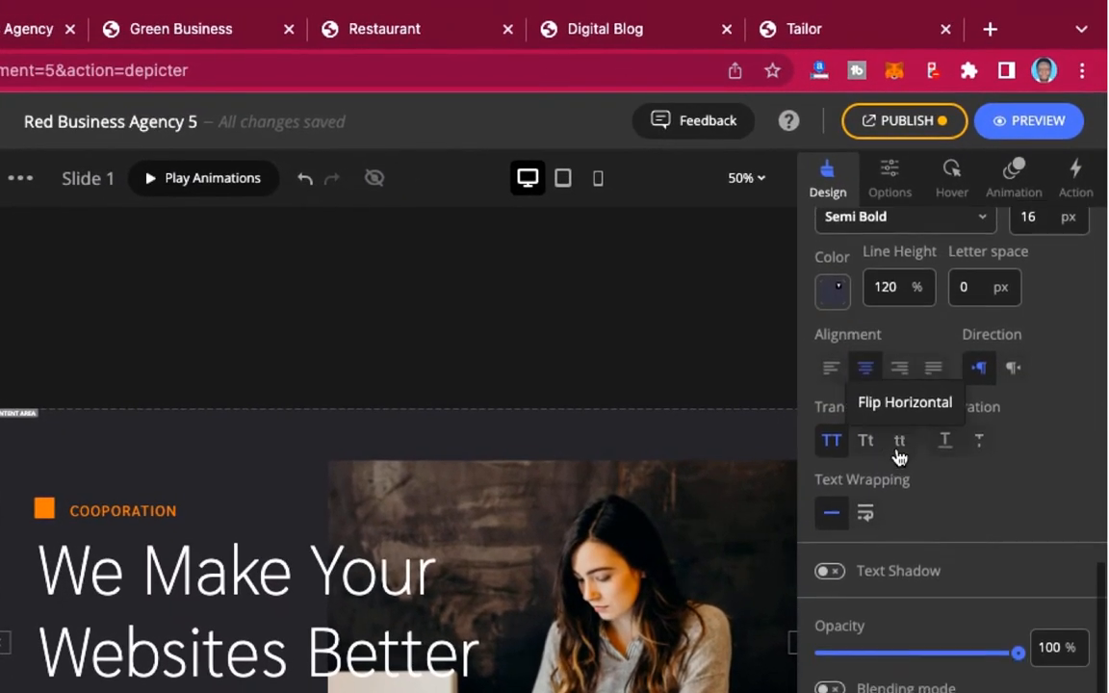
scroll(898, 456, "up", 5)
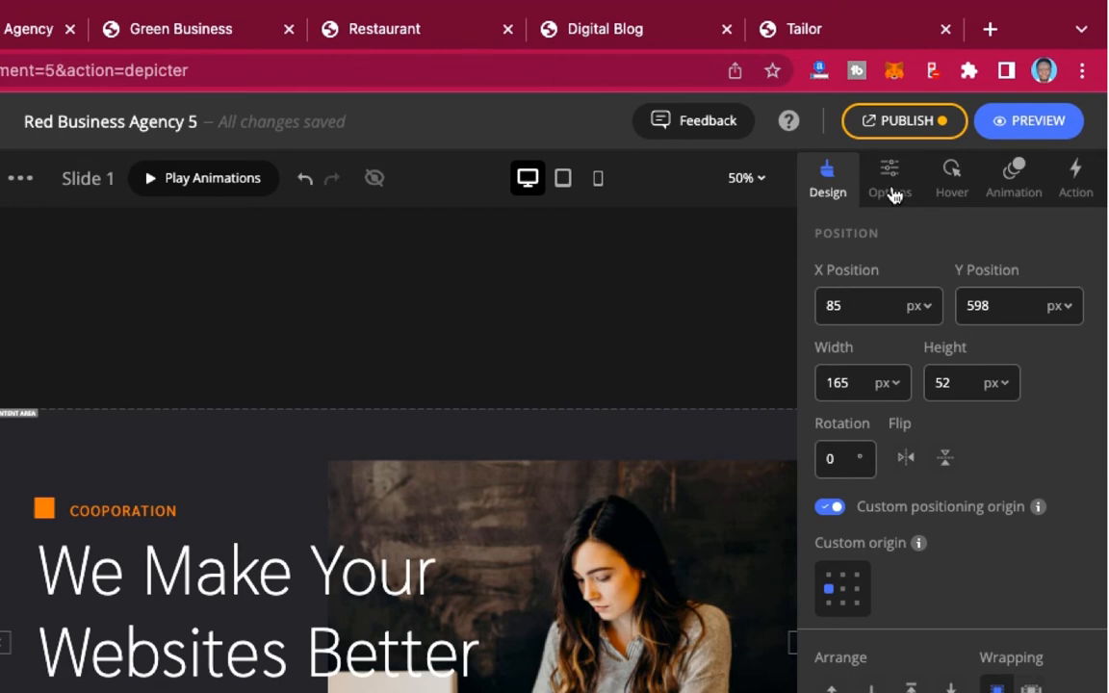
left_click(892, 192)
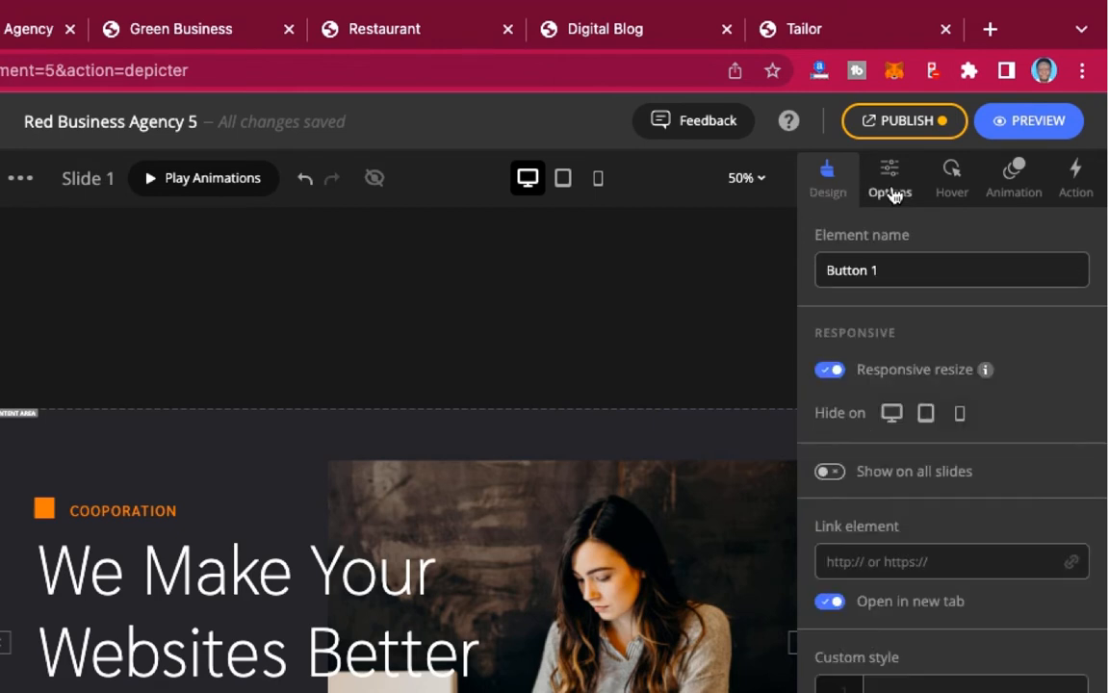
left_click(970, 196)
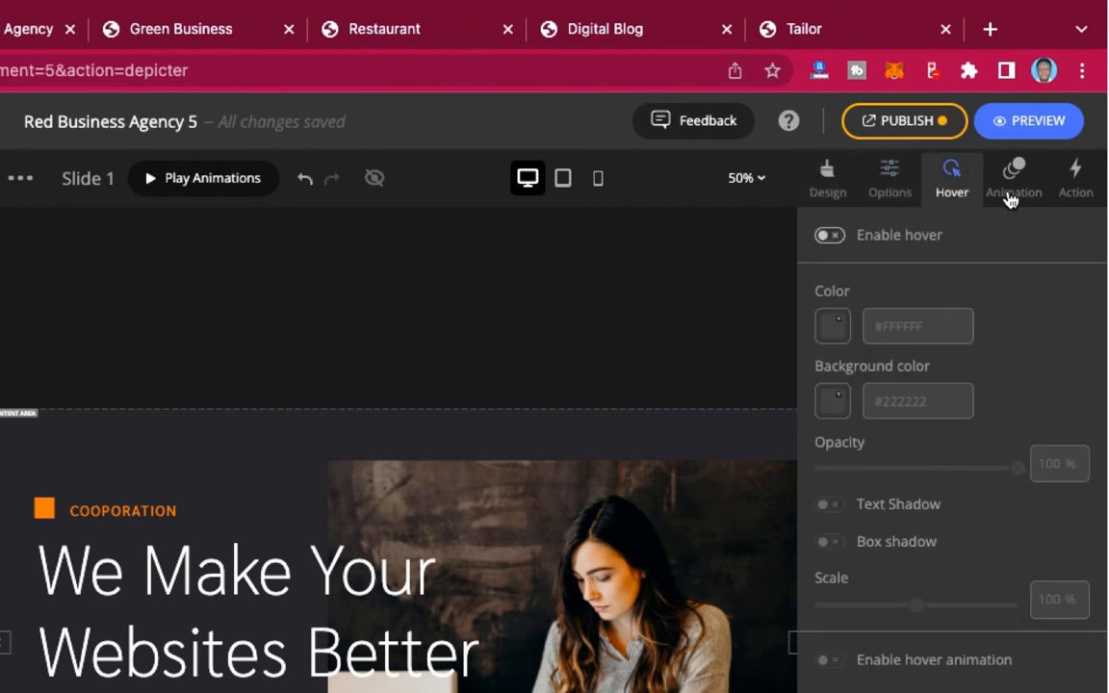
left_click(1021, 194)
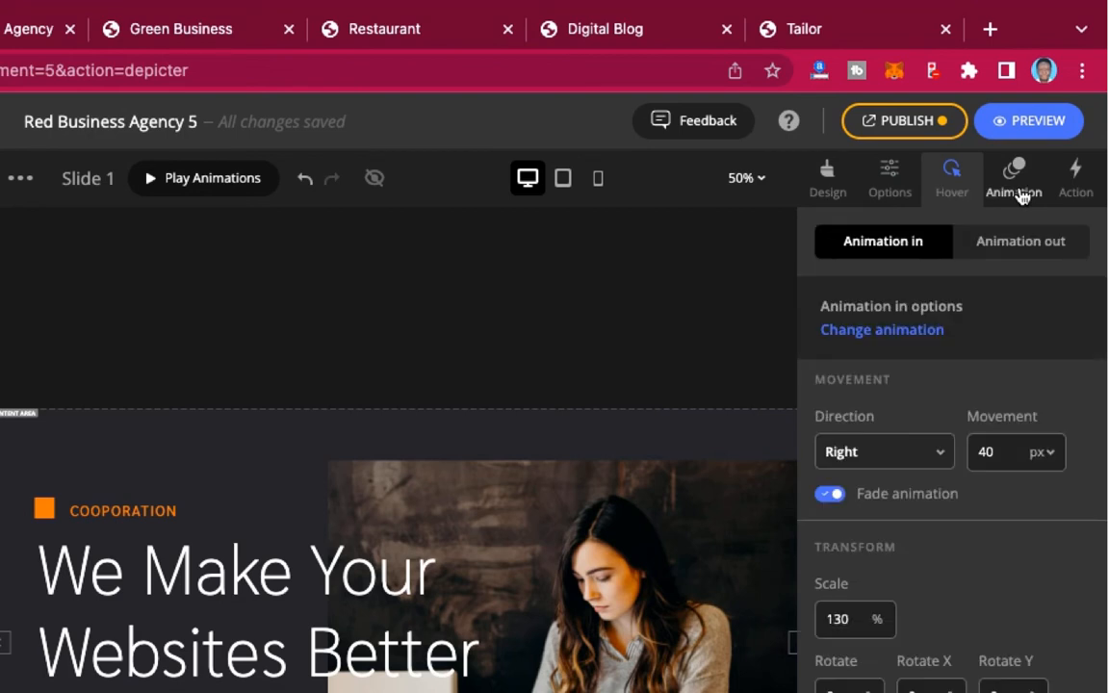
Add a Go to URL action with the Click trigger to the READ MORE button.
left_click(1087, 195)
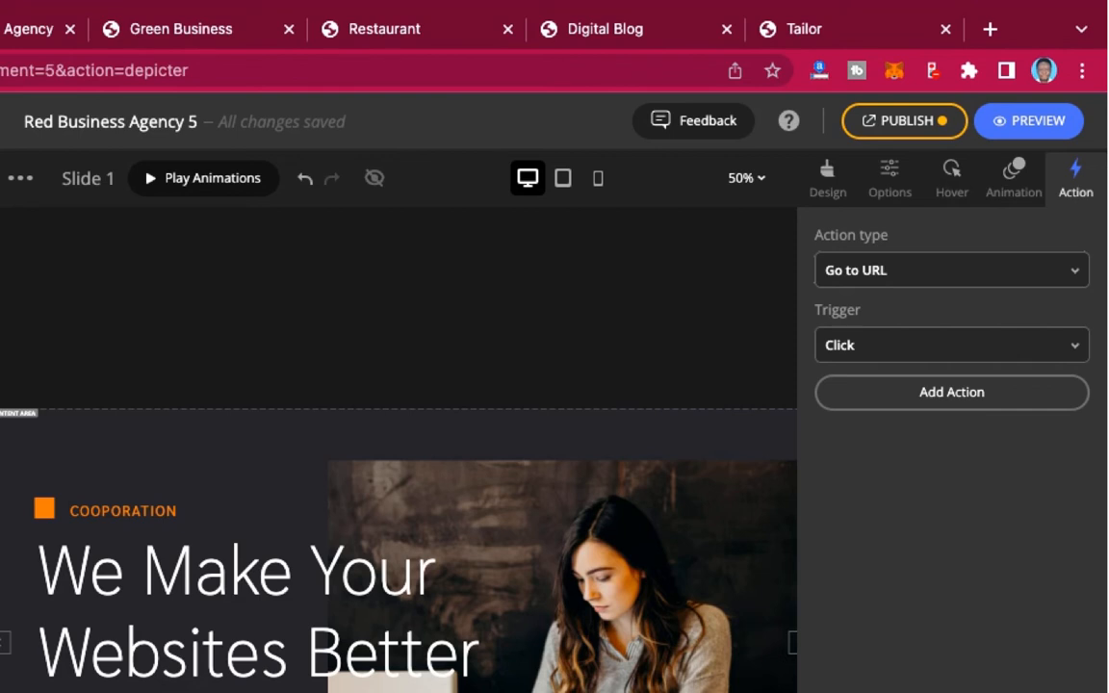
left_click(892, 274)
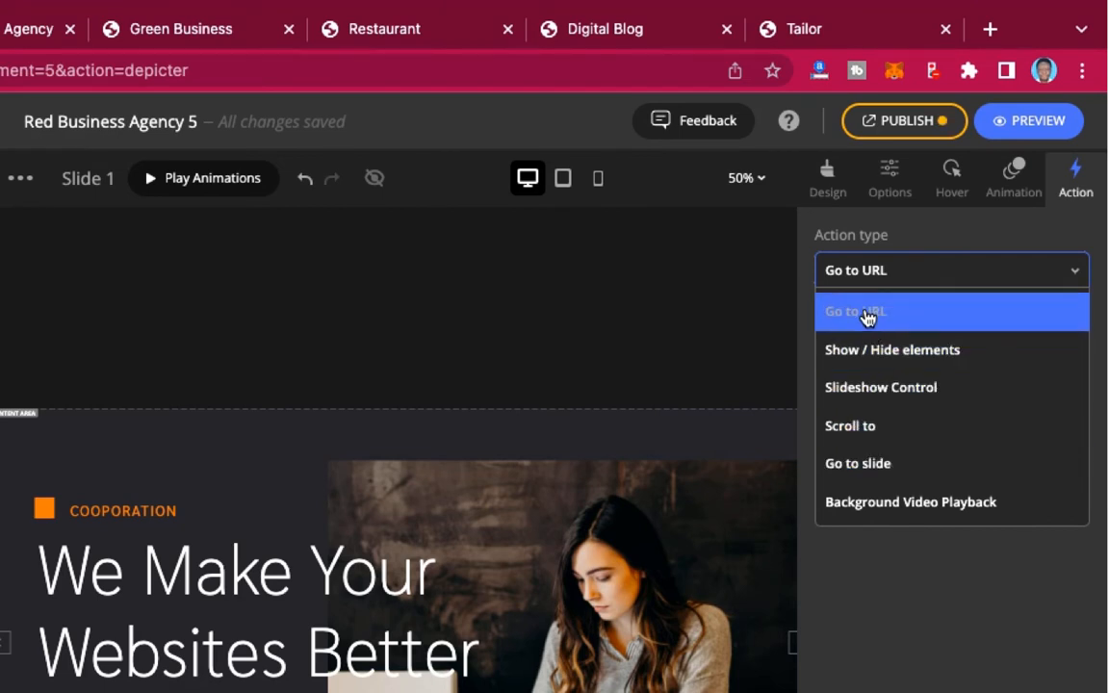
left_click(877, 275)
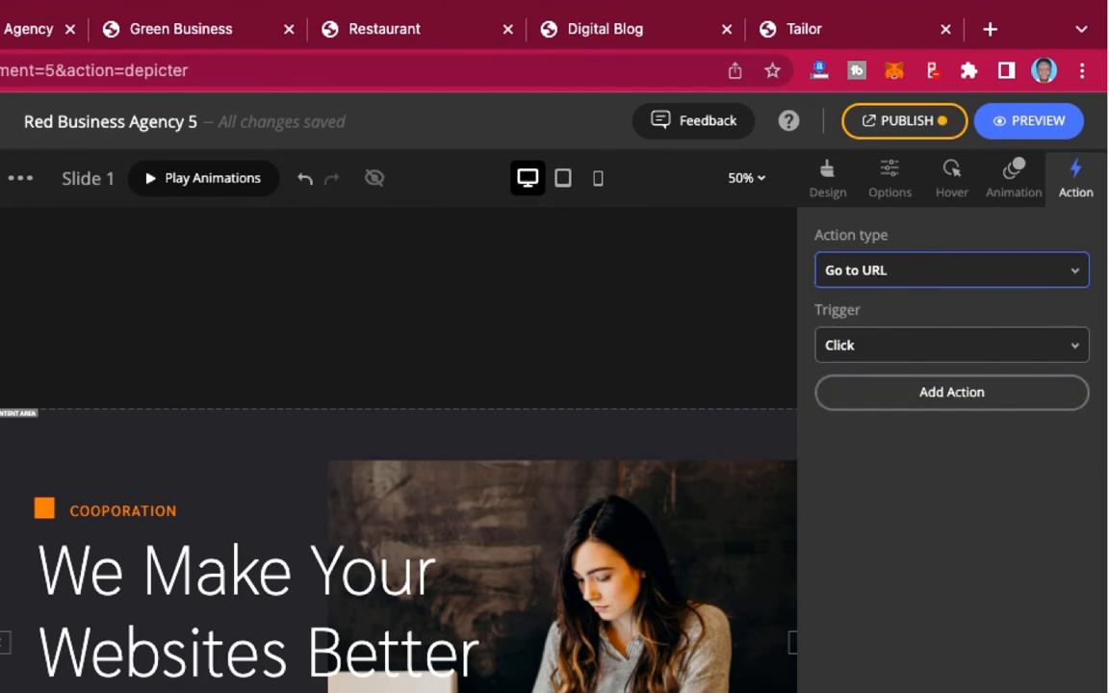
left_click(898, 347)
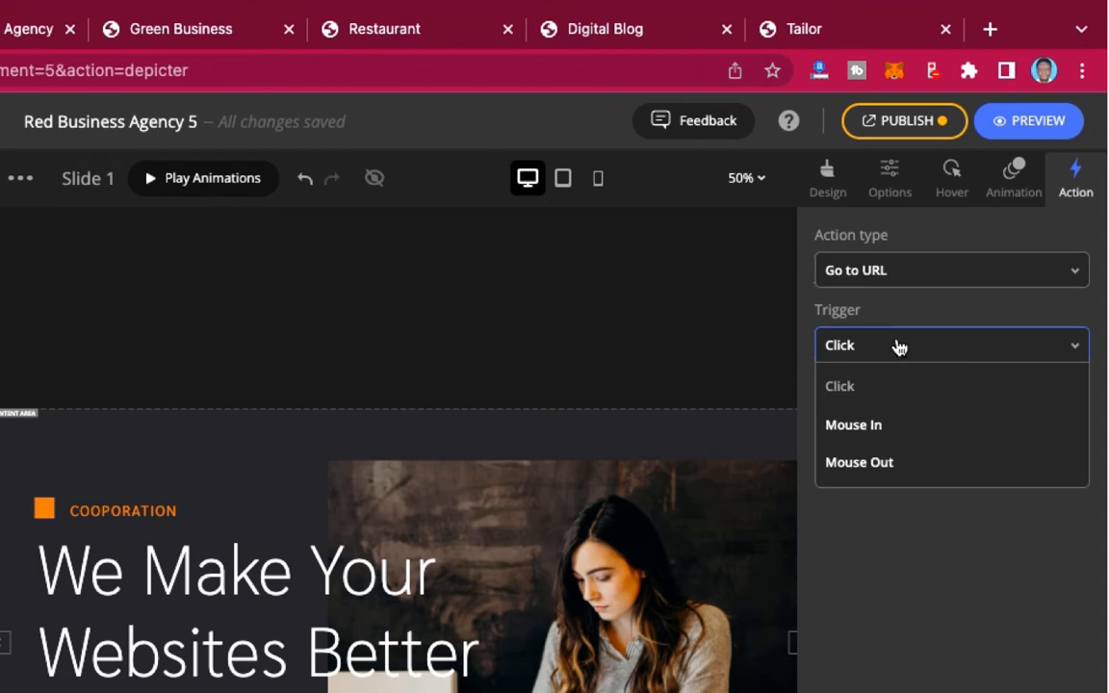
left_click(899, 348)
left_click(887, 347)
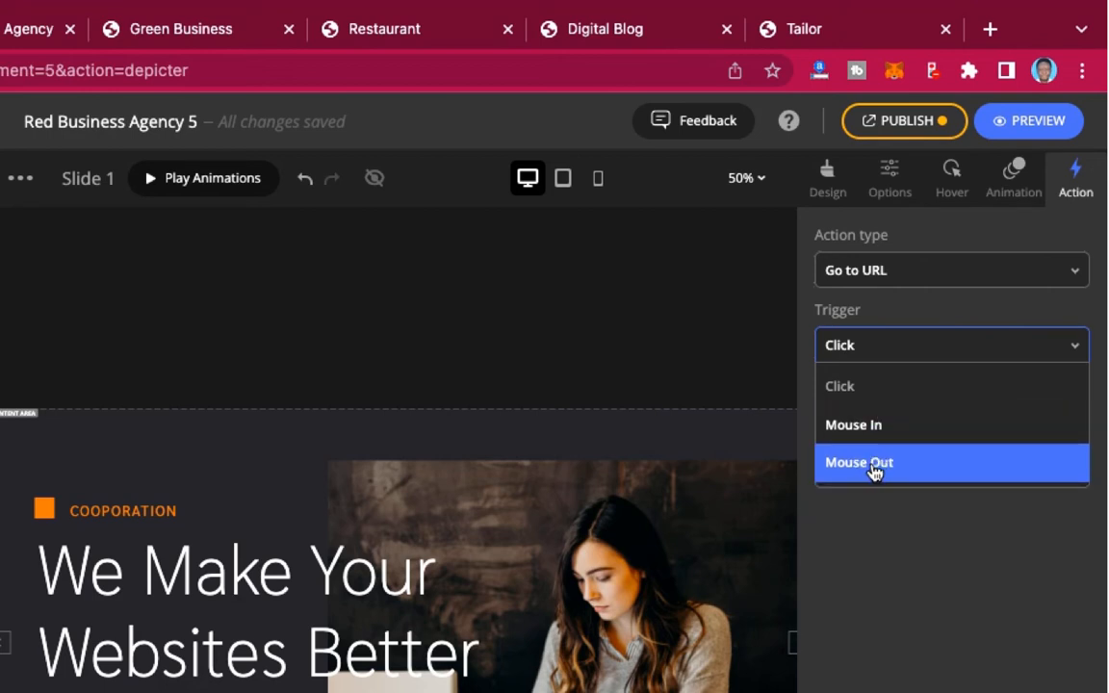
left_click(899, 336)
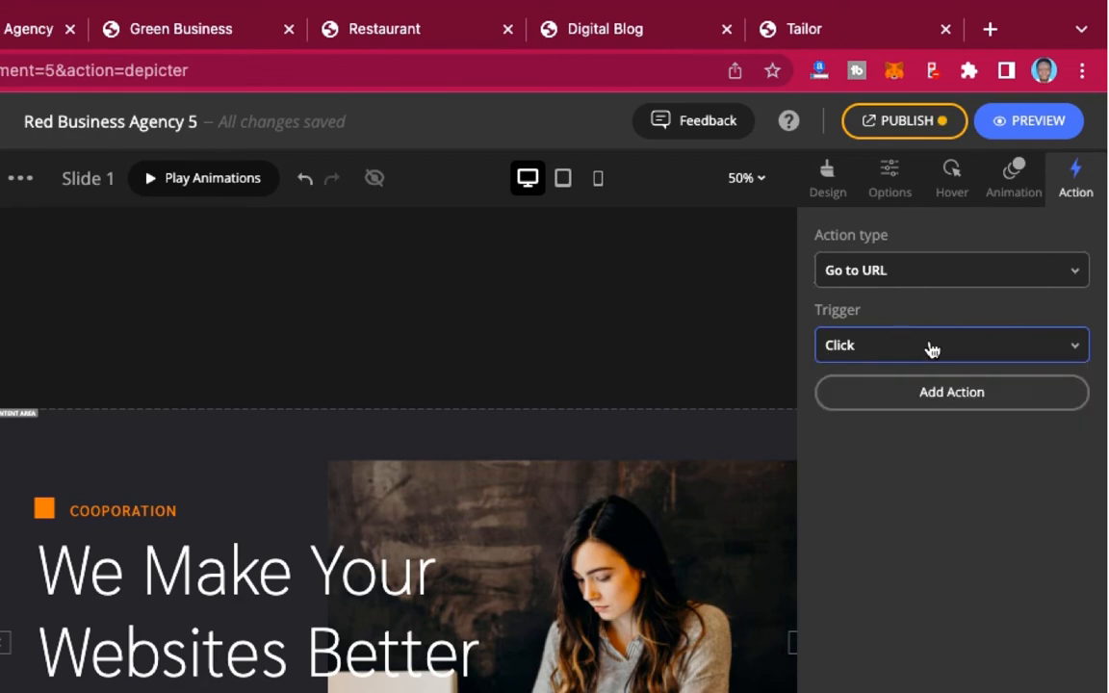
left_click(926, 394)
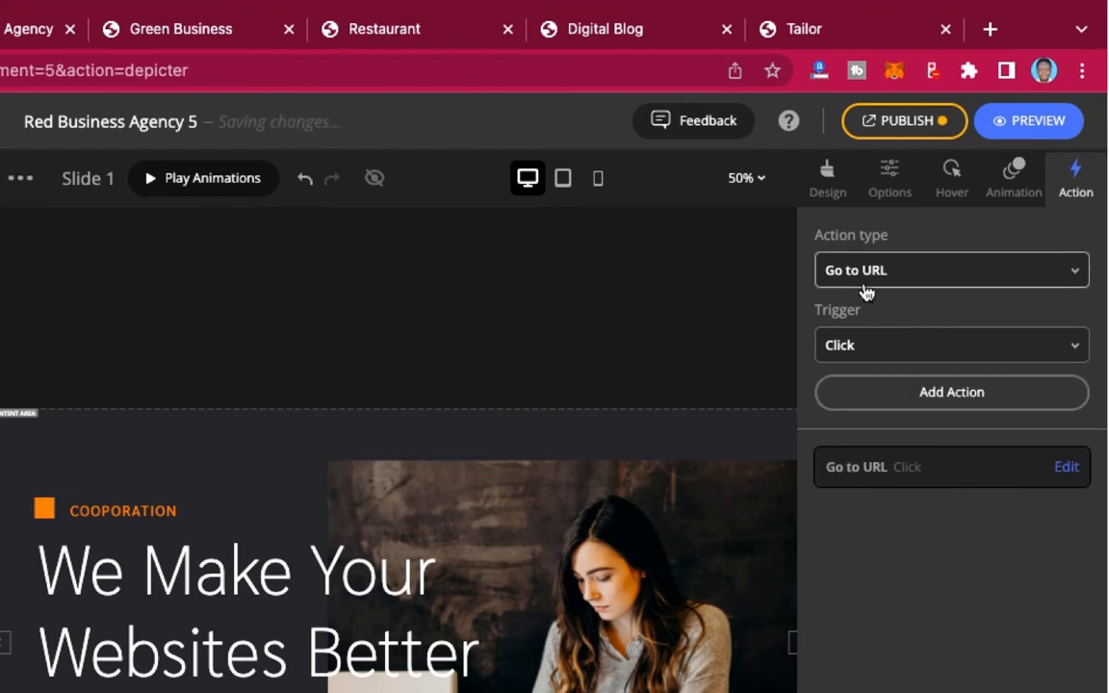
Set the address of the button's Go to URL action to kaetechdigital.com, keeping the Click trigger, and close its settings.
left_click(1069, 472)
left_click(889, 542)
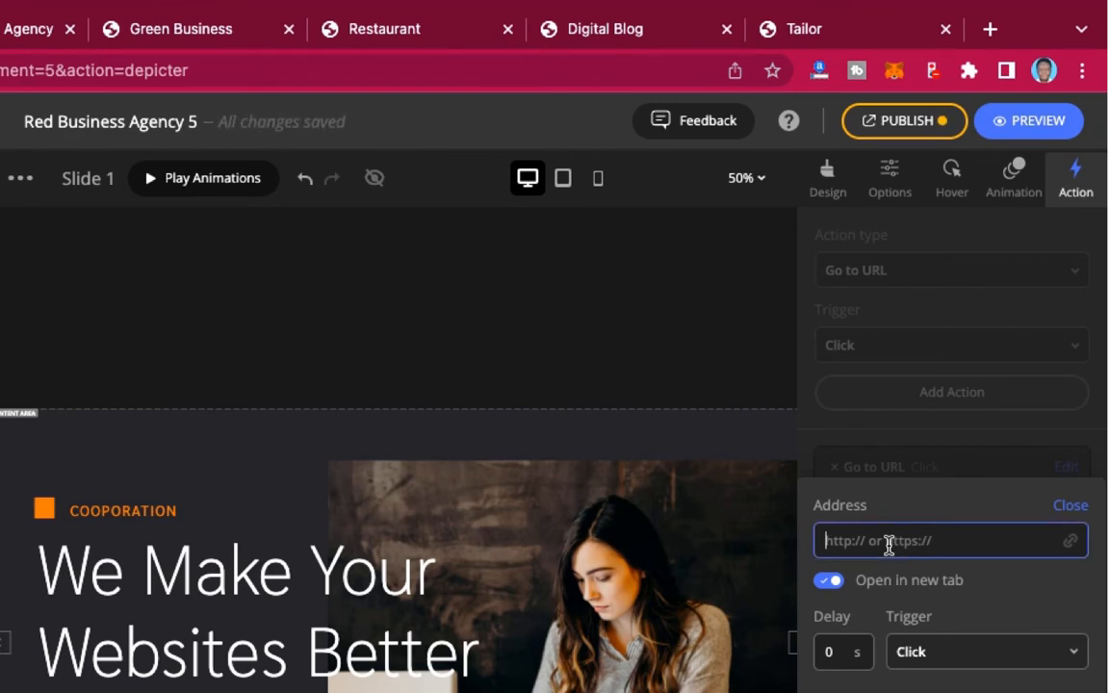
type("facebook")
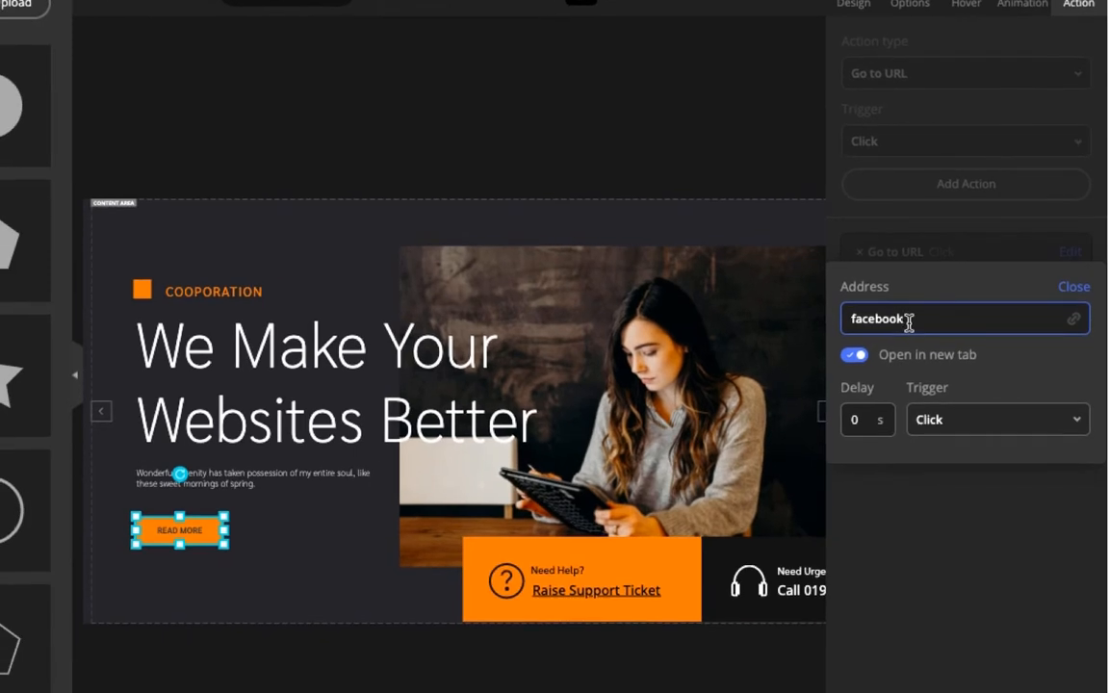
type(".com")
left_click_drag(937, 319, 854, 317)
type("ka")
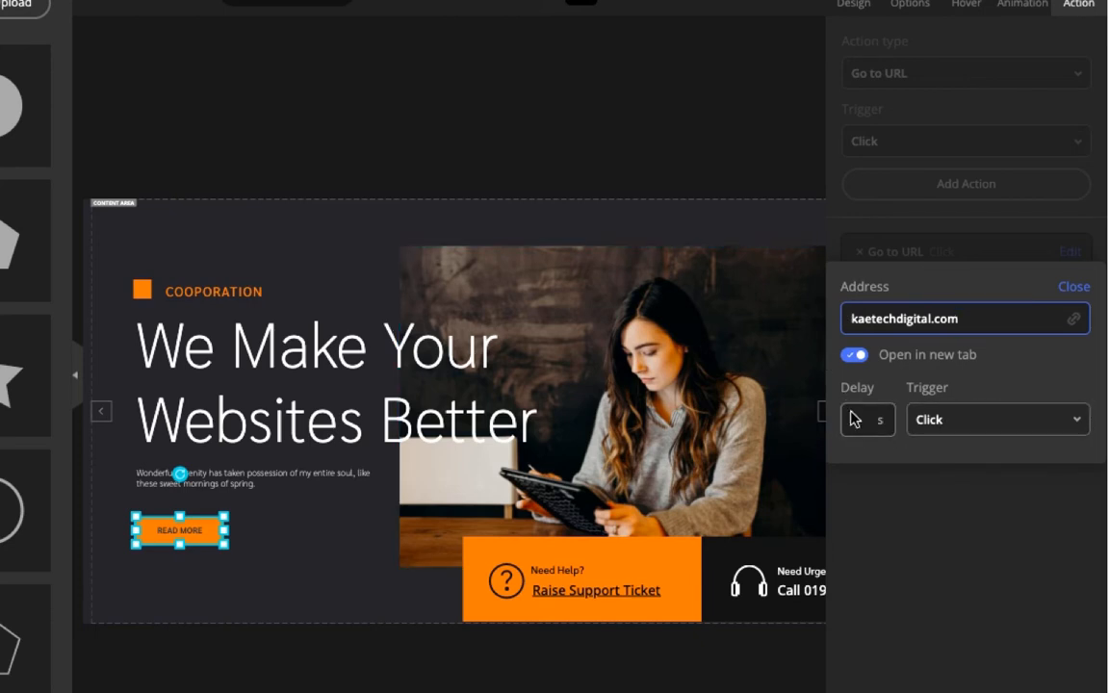
left_click(1013, 433)
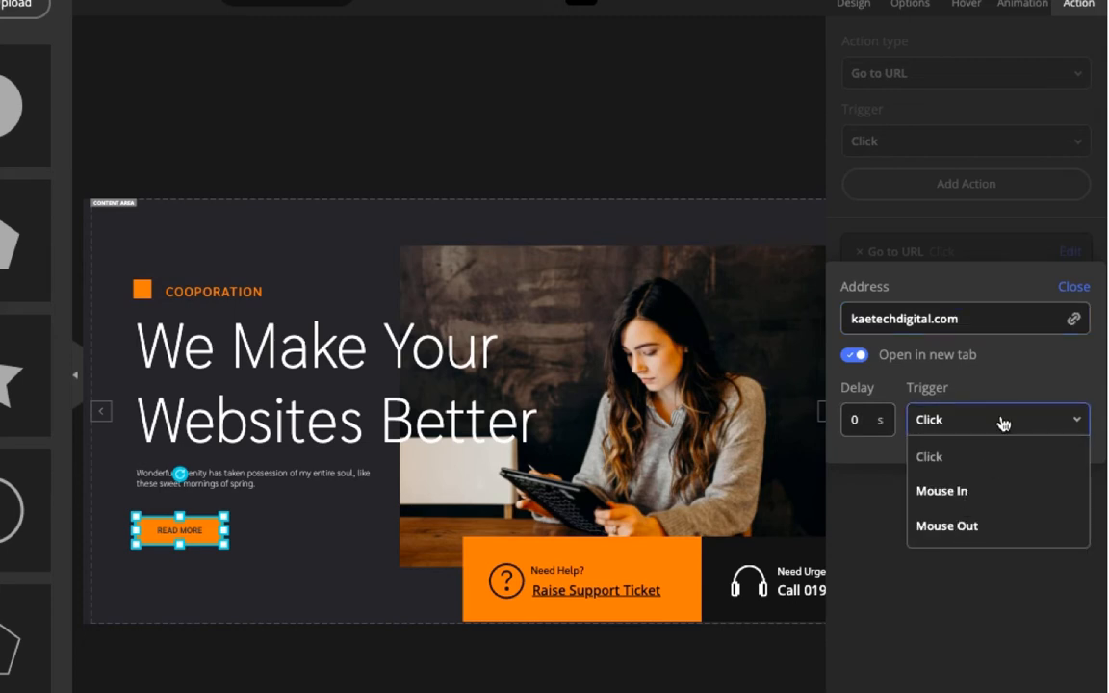
left_click(1003, 424)
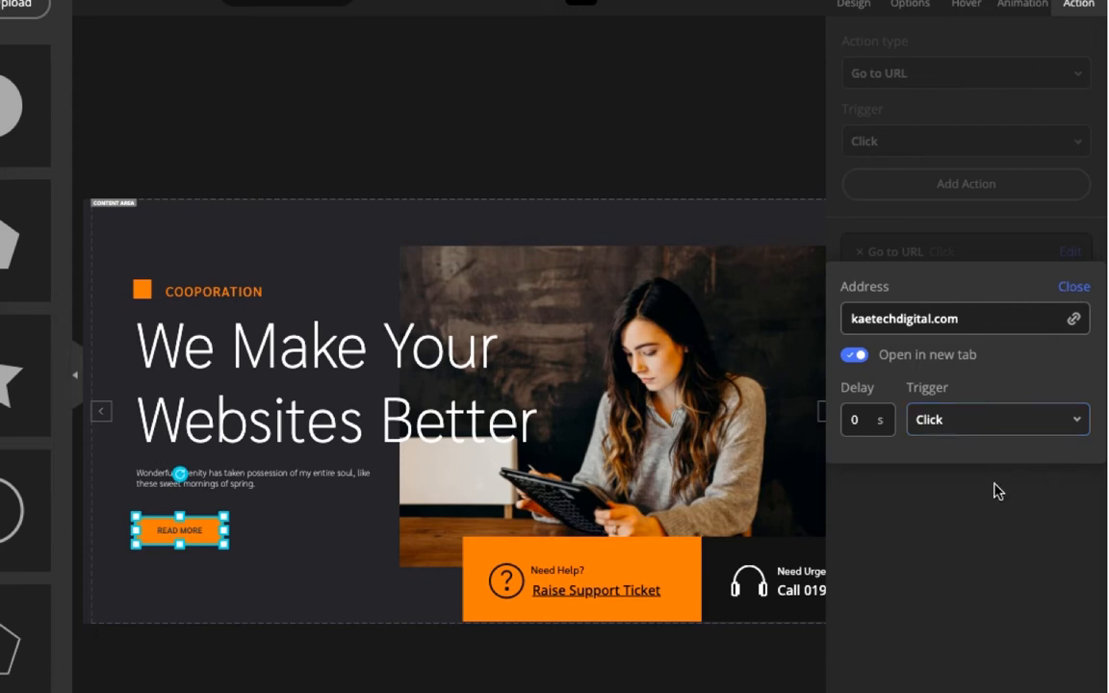
left_click(1075, 288)
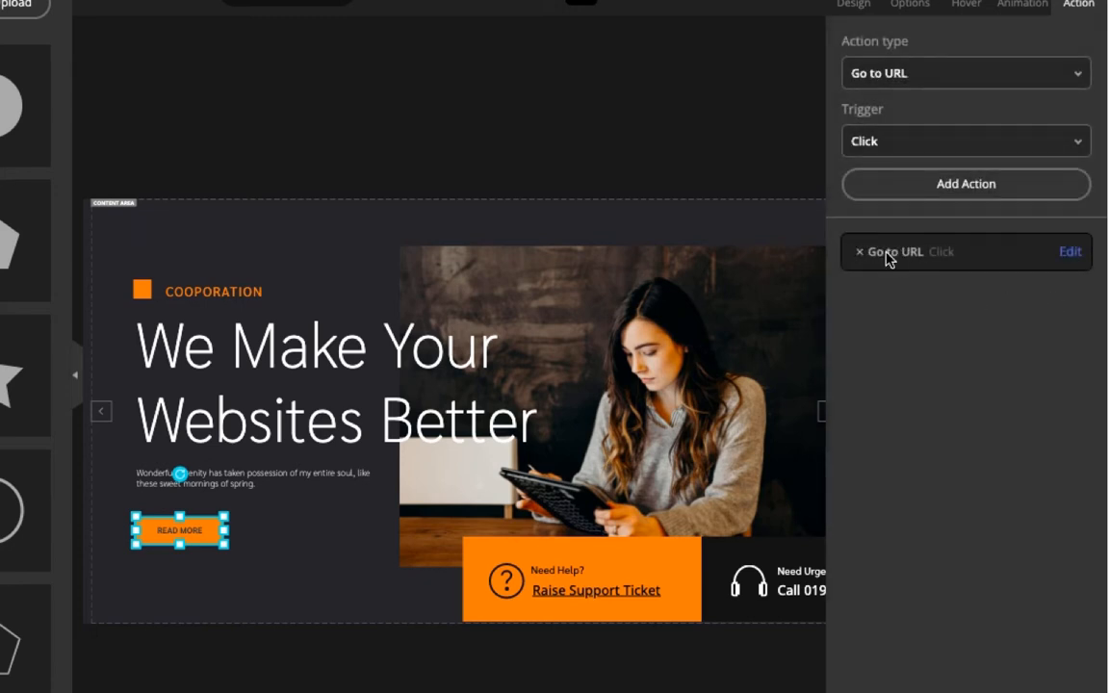
Check the settings of the READ MORE button's Go to URL action and close them.
left_click(1070, 256)
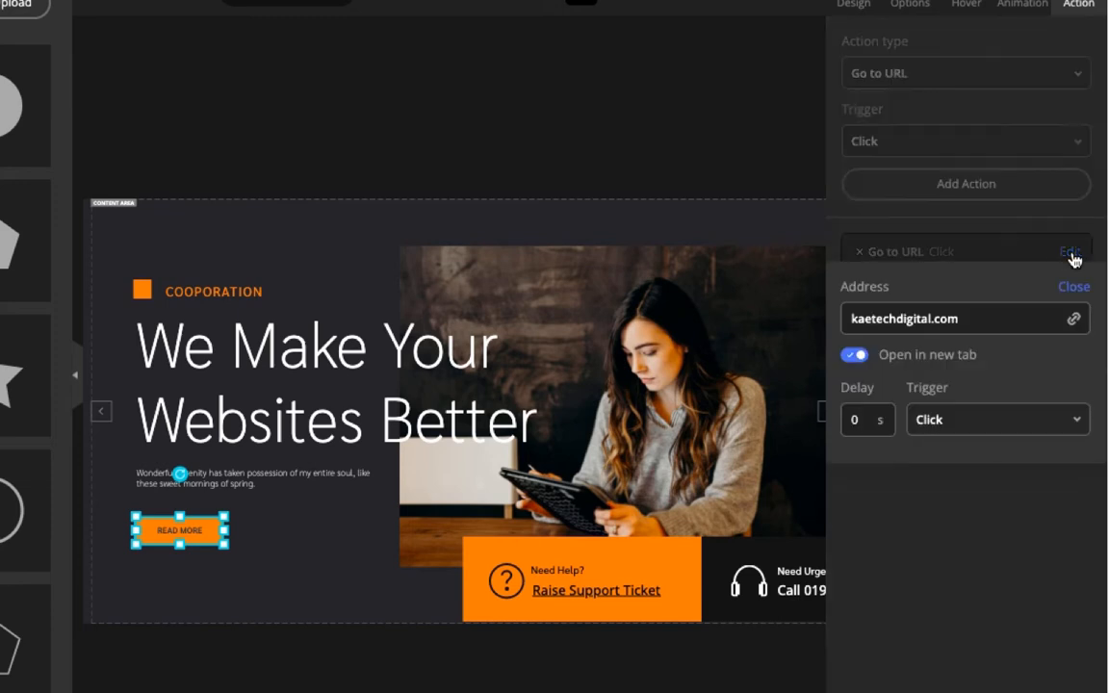
left_click(1076, 289)
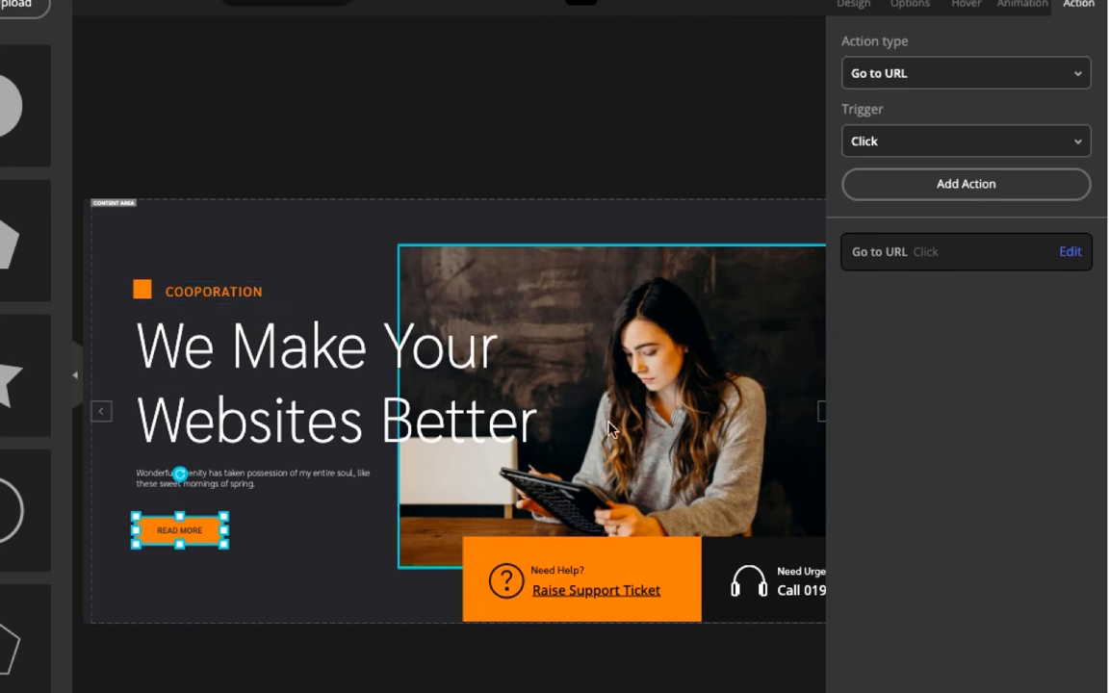
Add a Go to URL action with the Click trigger to the Raise Support Ticket text, with the address facebook.com.
scroll(664, 452, "right", 2)
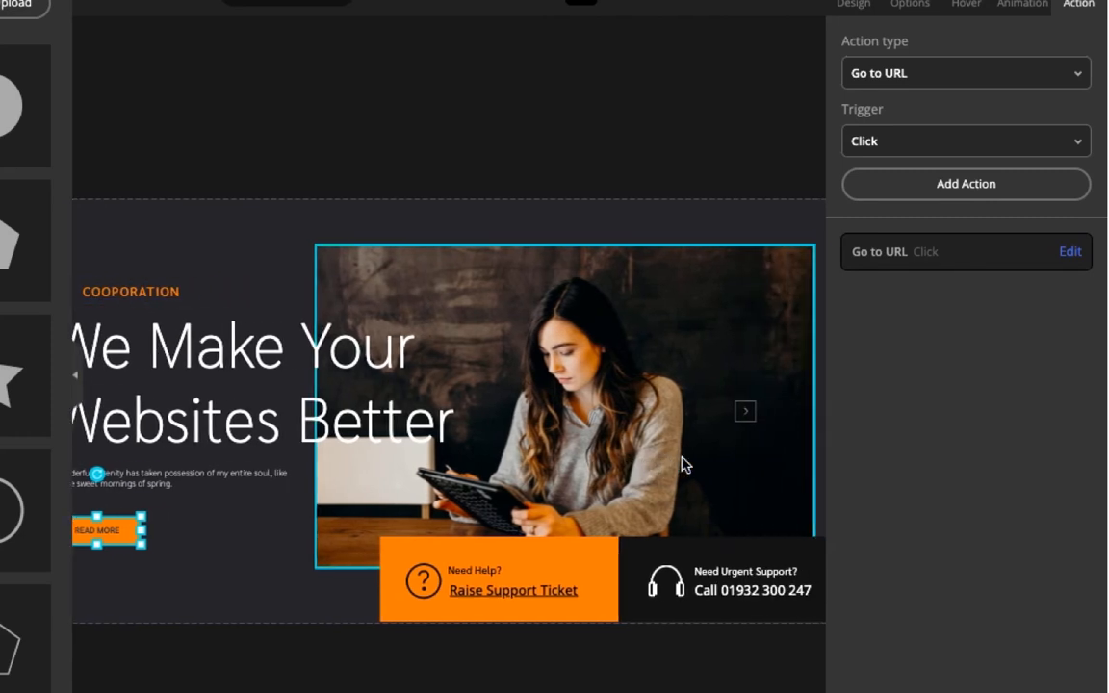
left_click(509, 598)
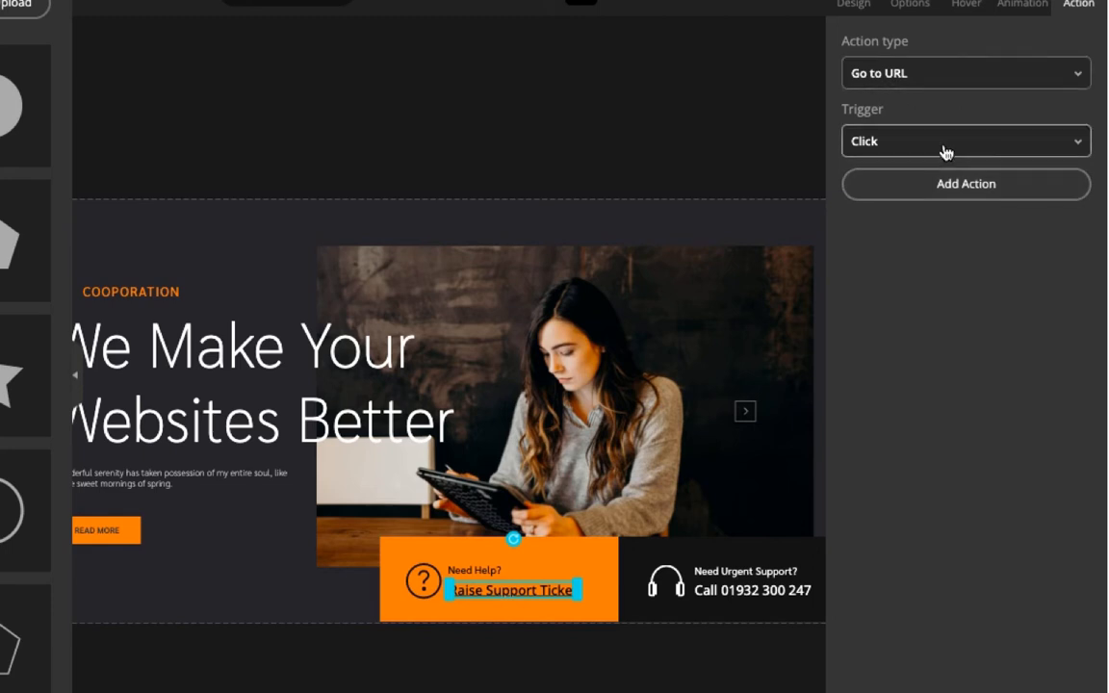
left_click(970, 189)
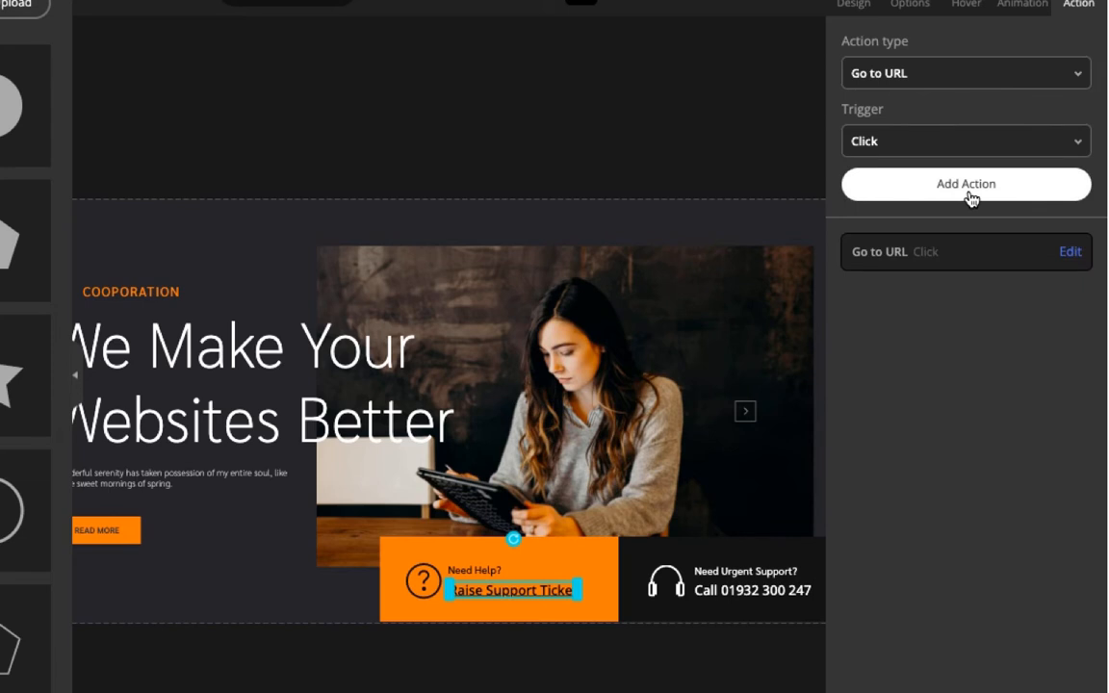
left_click(1071, 254)
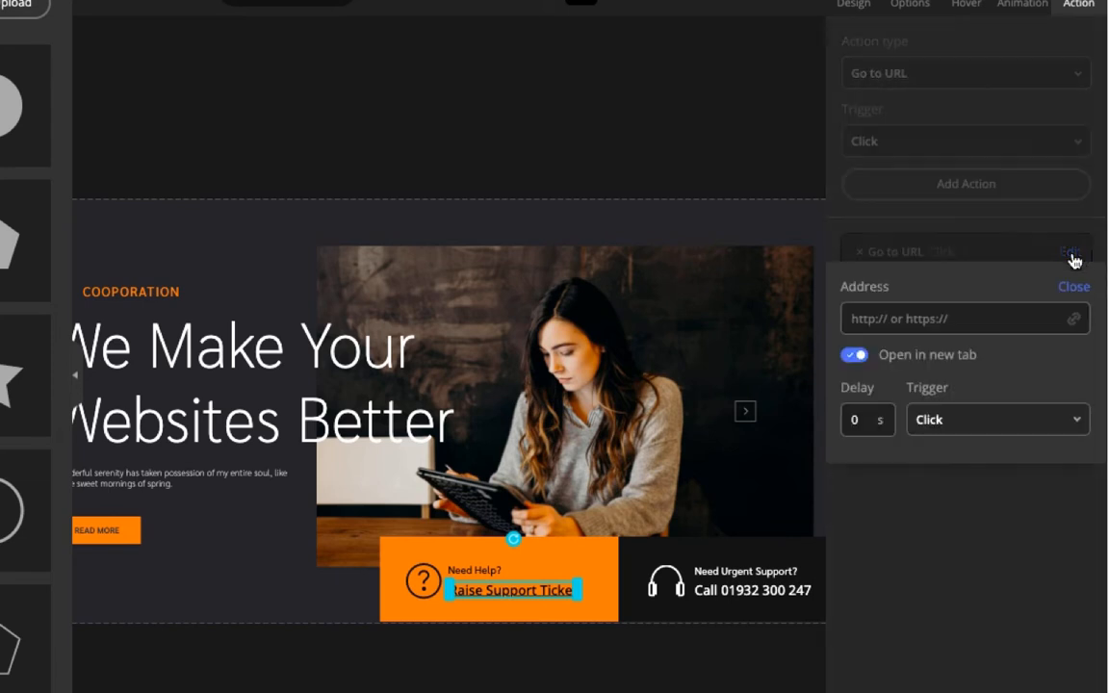
left_click(924, 321)
type("facebook.com")
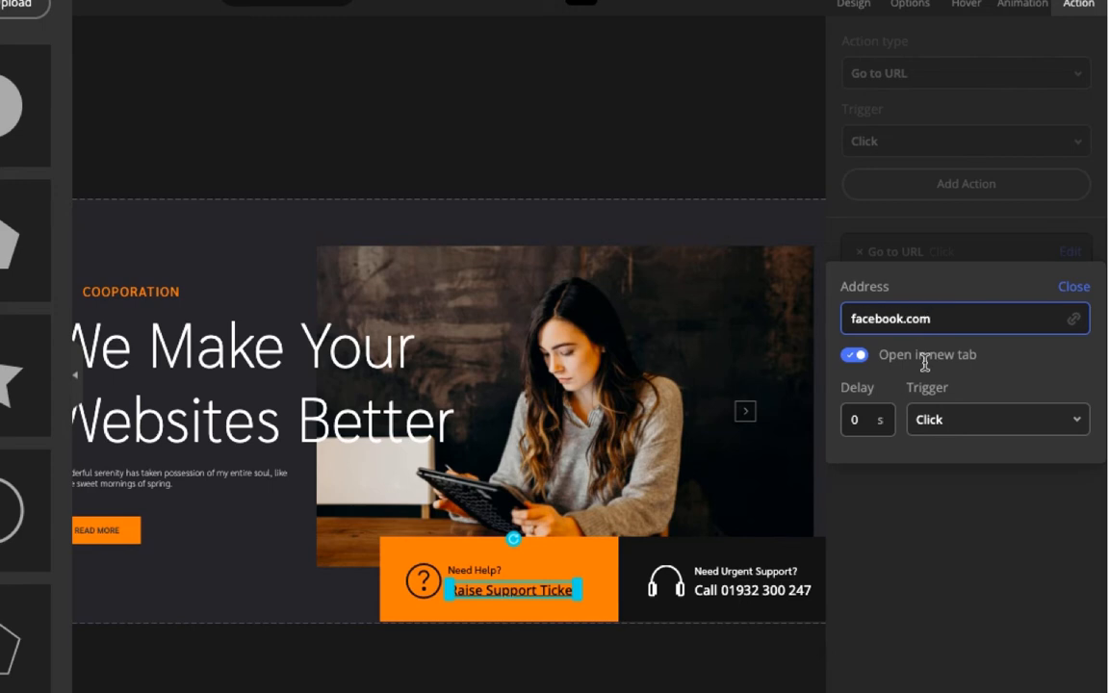
left_click(1073, 287)
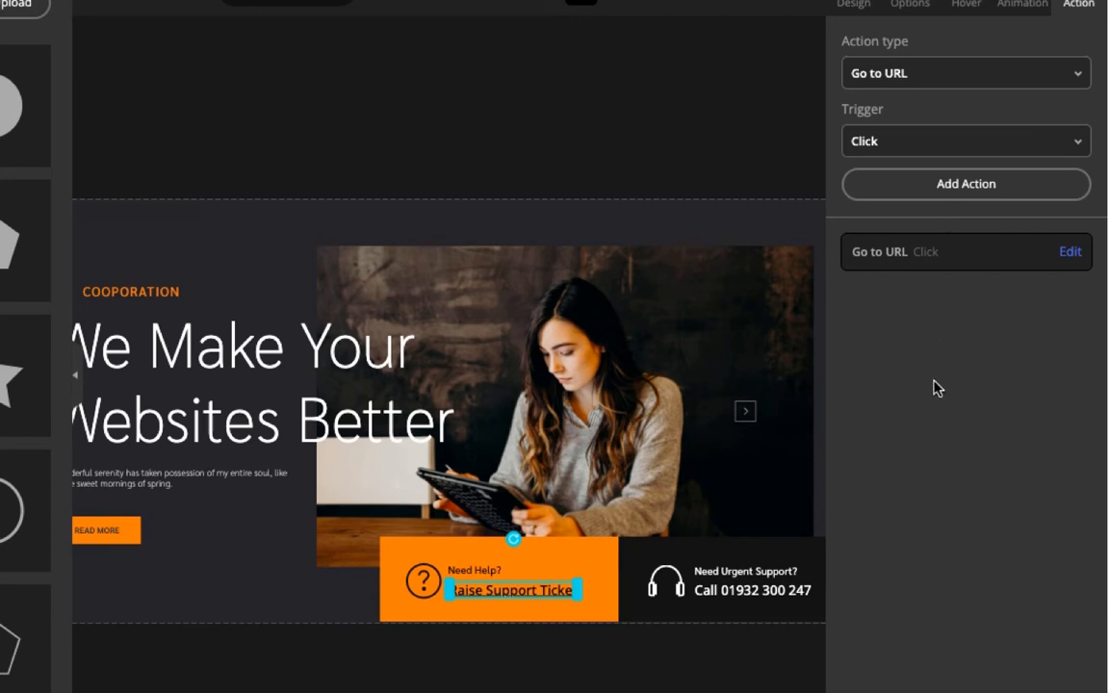
Examine the previous-slide arrow's design and action settings, and the action types available for both navigation arrows.
scroll(573, 517, "left", 1)
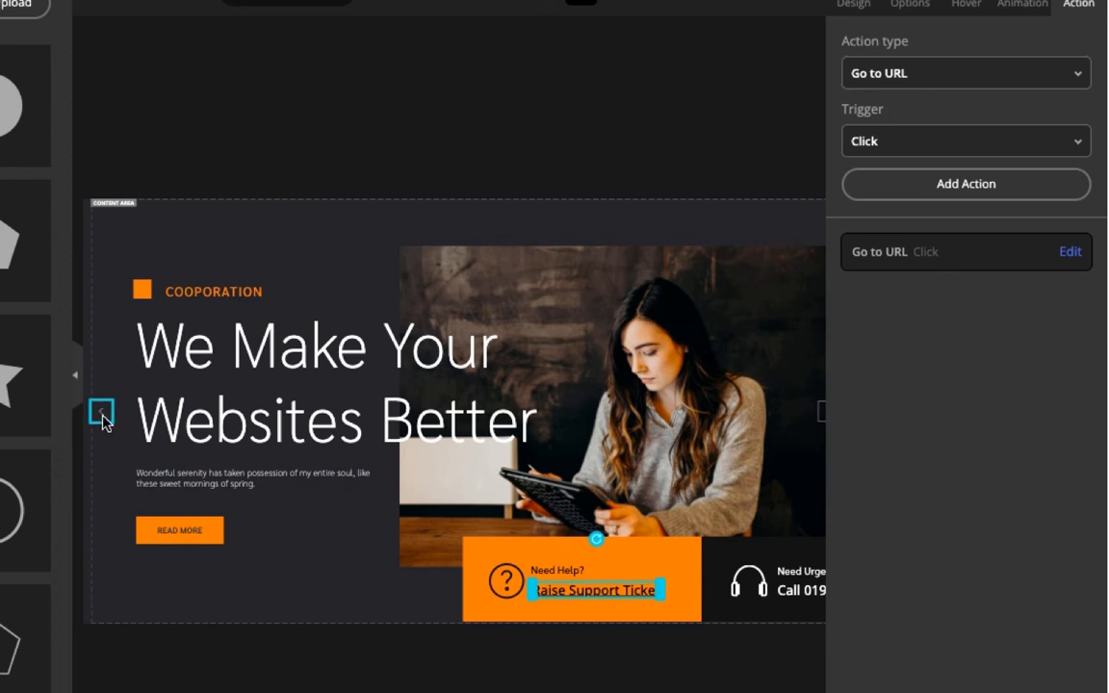
left_click(102, 414)
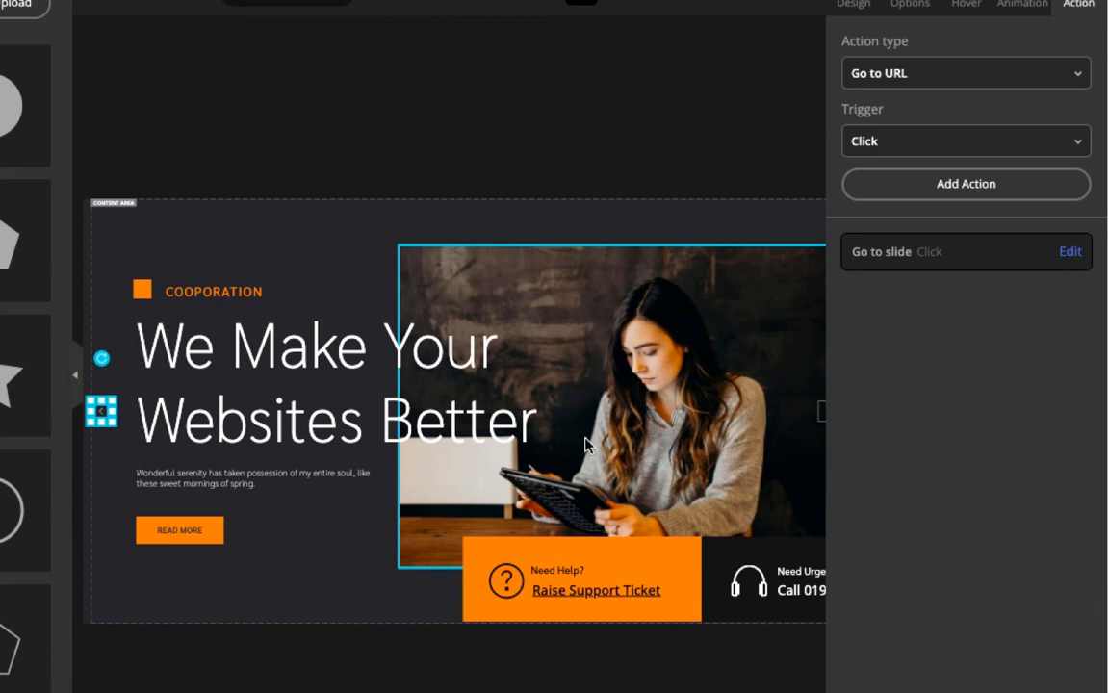
scroll(501, 444, "right", 2)
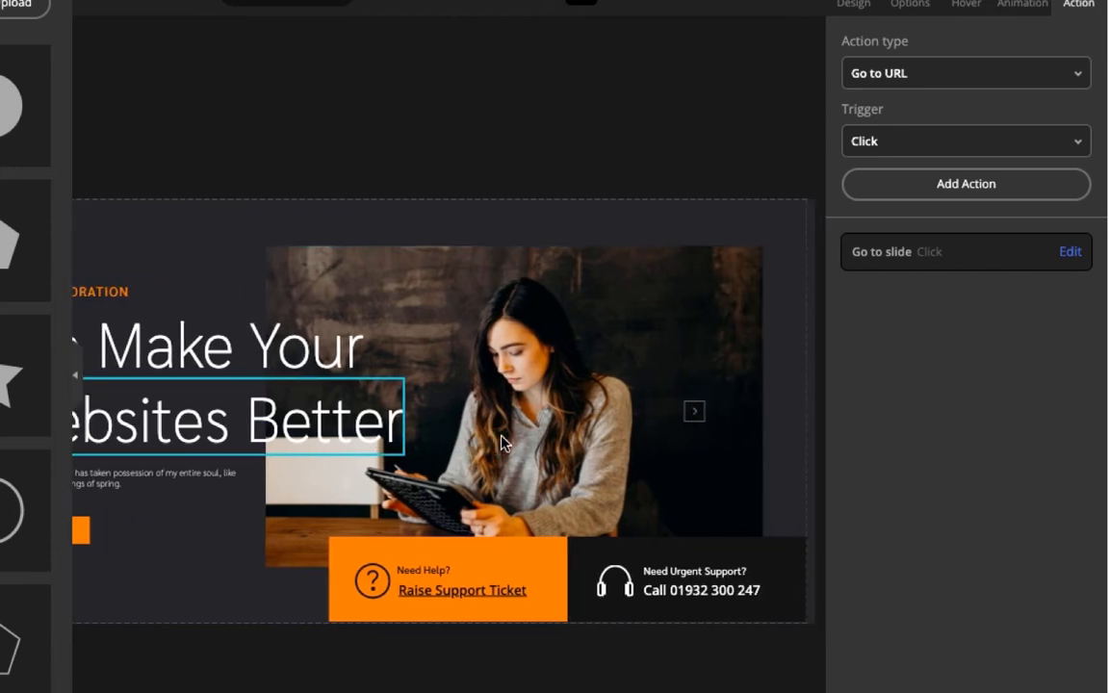
scroll(502, 444, "left", 2)
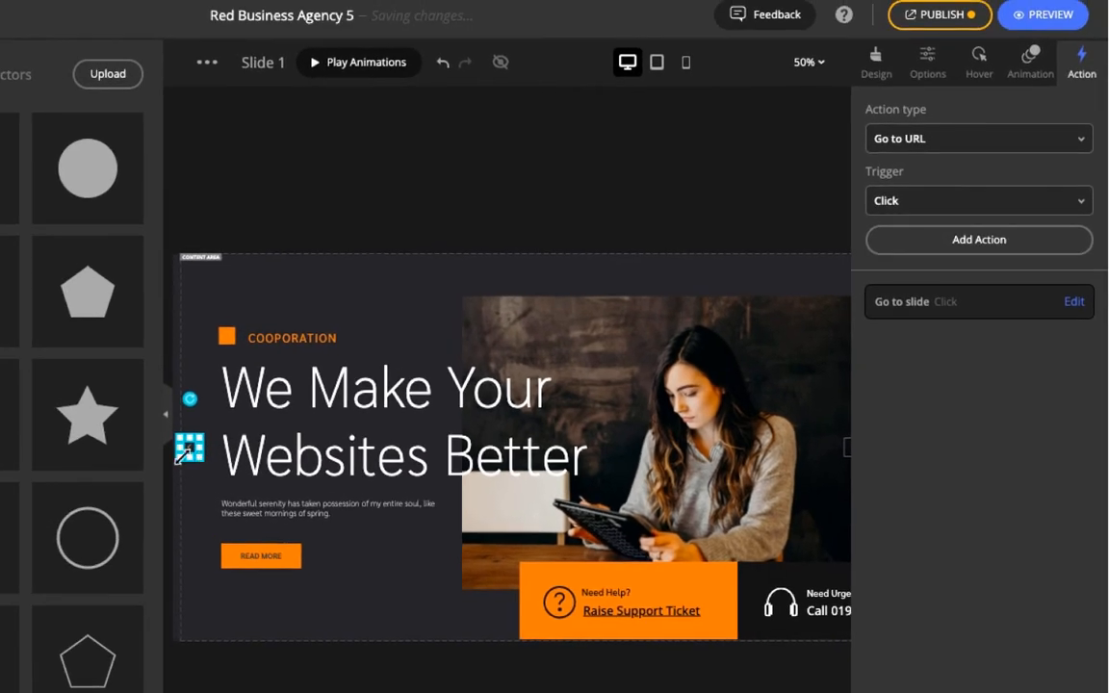
left_click(879, 64)
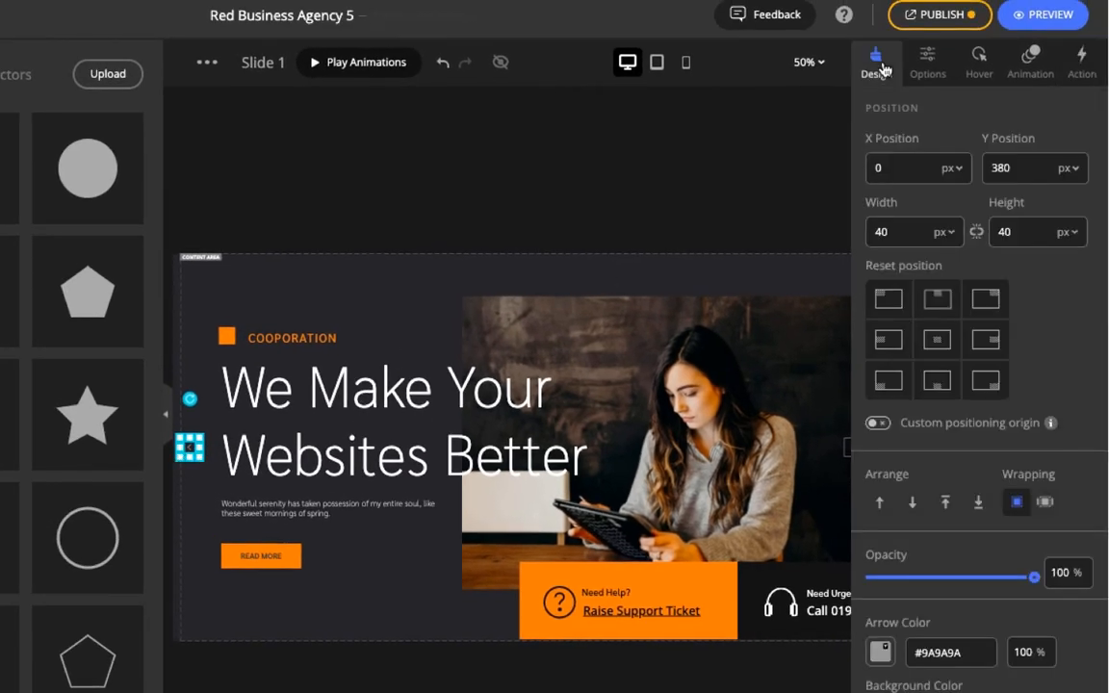
left_click(1082, 63)
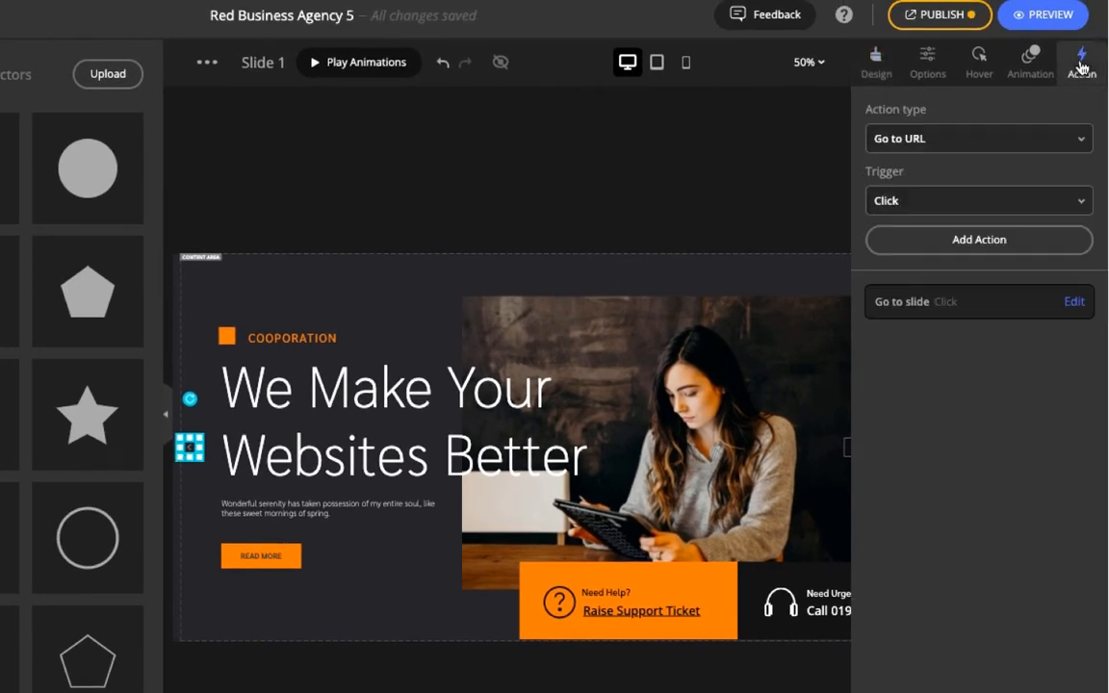
left_click(994, 148)
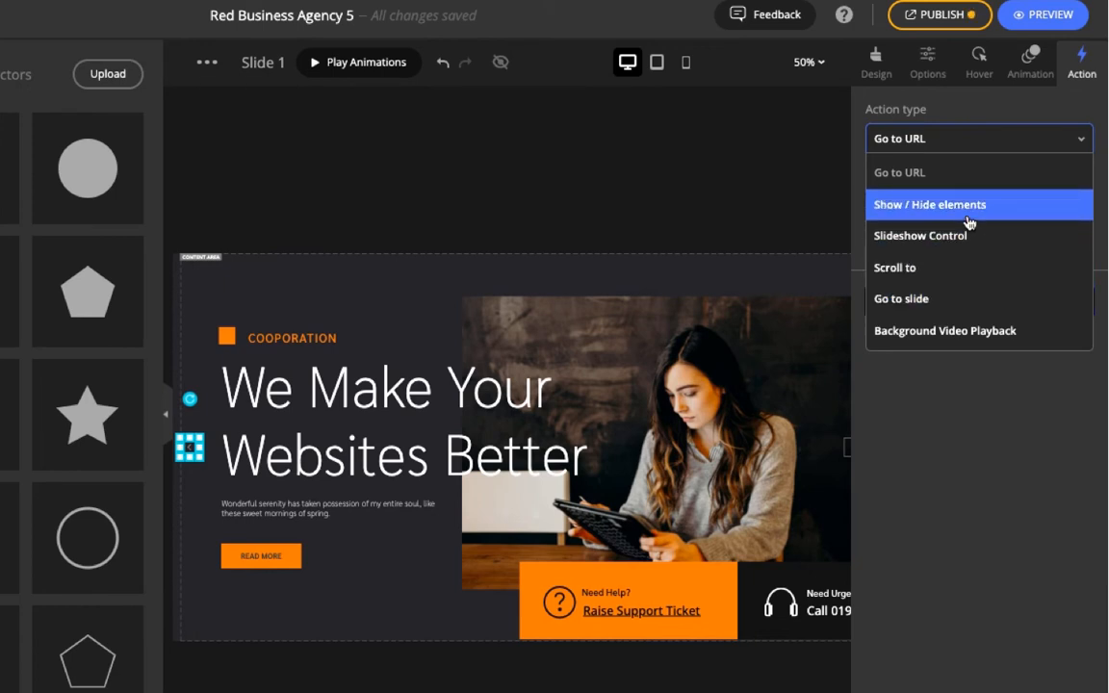
left_click(978, 143)
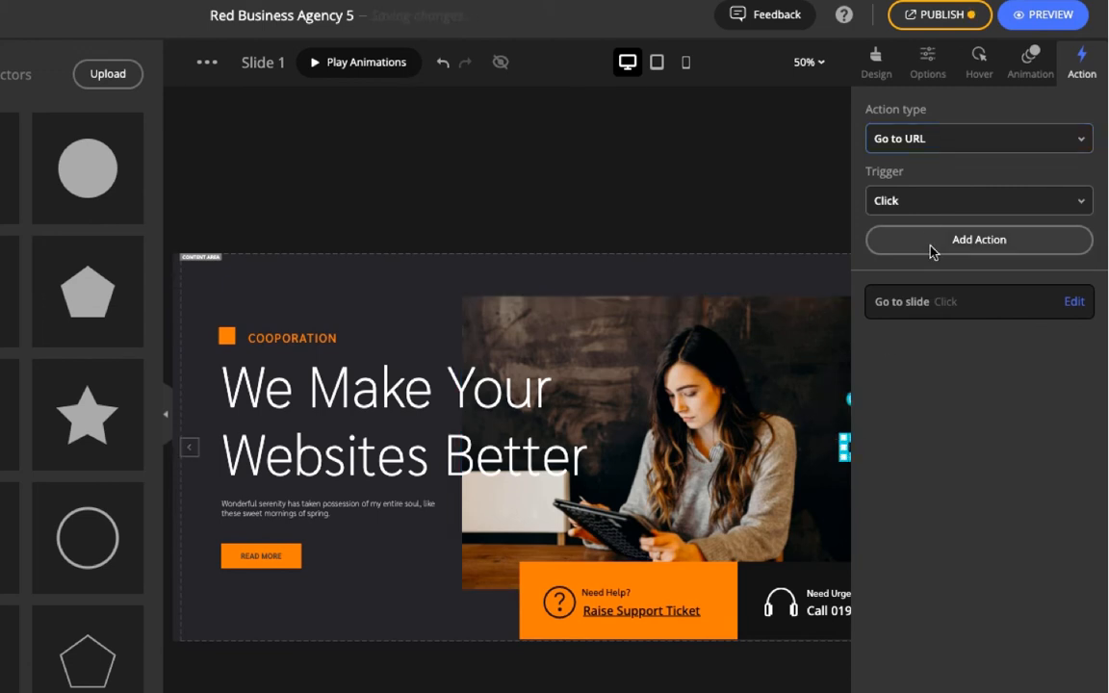
left_click(956, 137)
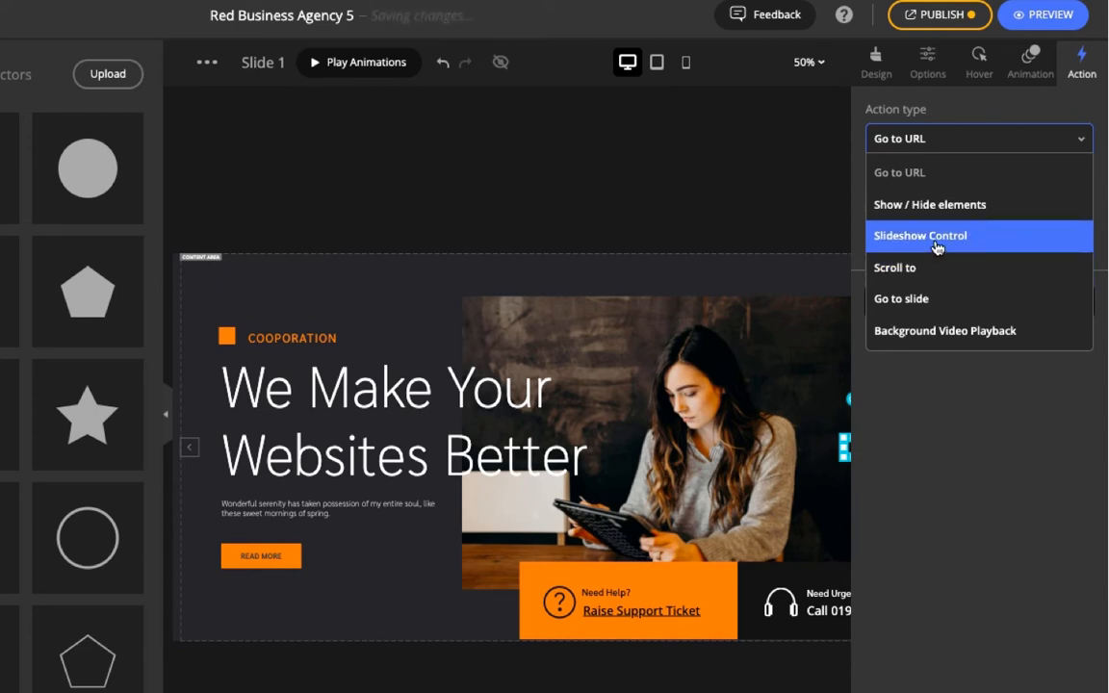
left_click(938, 149)
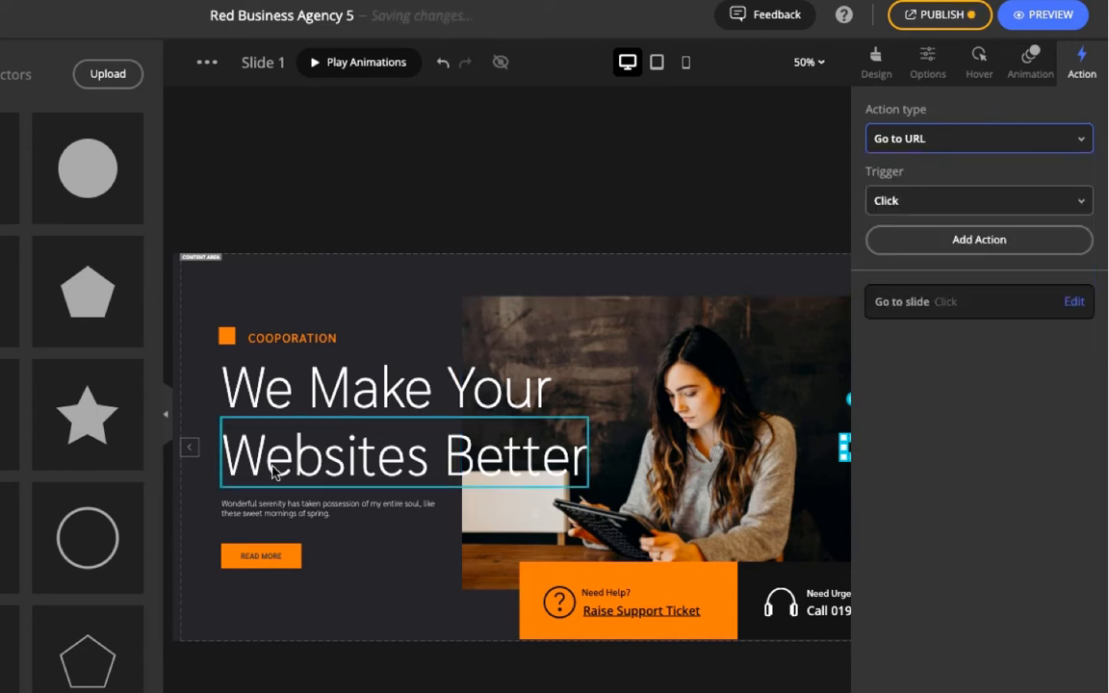
Choose Go to slide as the action type for the previous-slide arrow, keeping the Click trigger.
left_click(189, 448)
left_click(964, 143)
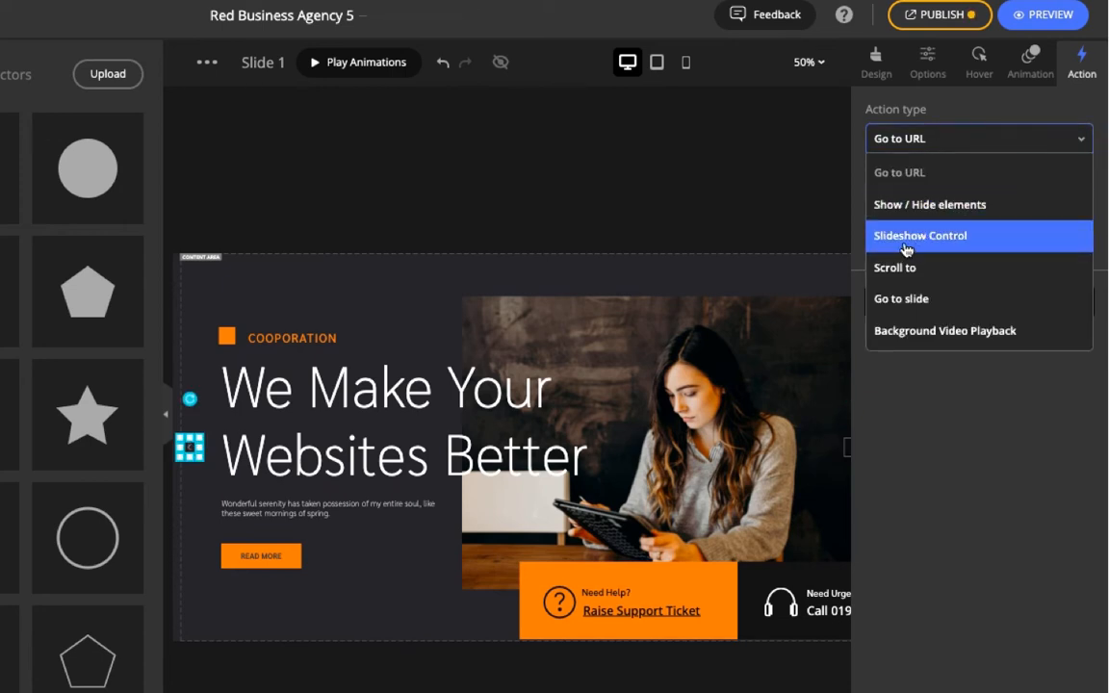
left_click(939, 238)
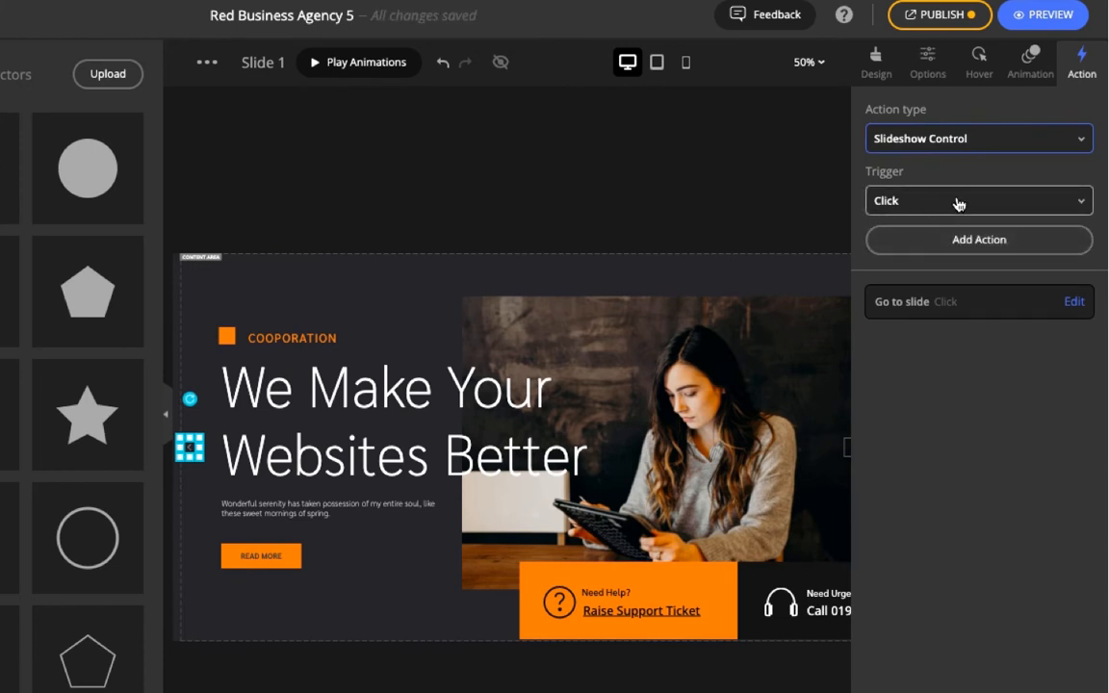
left_click(958, 139)
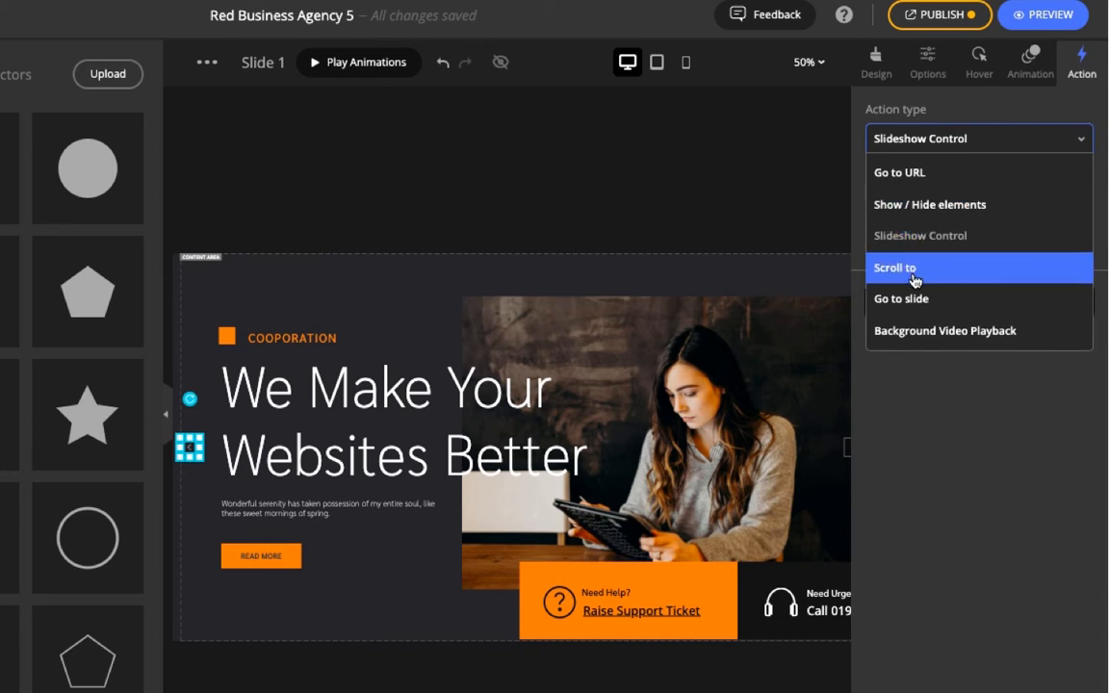
left_click(927, 299)
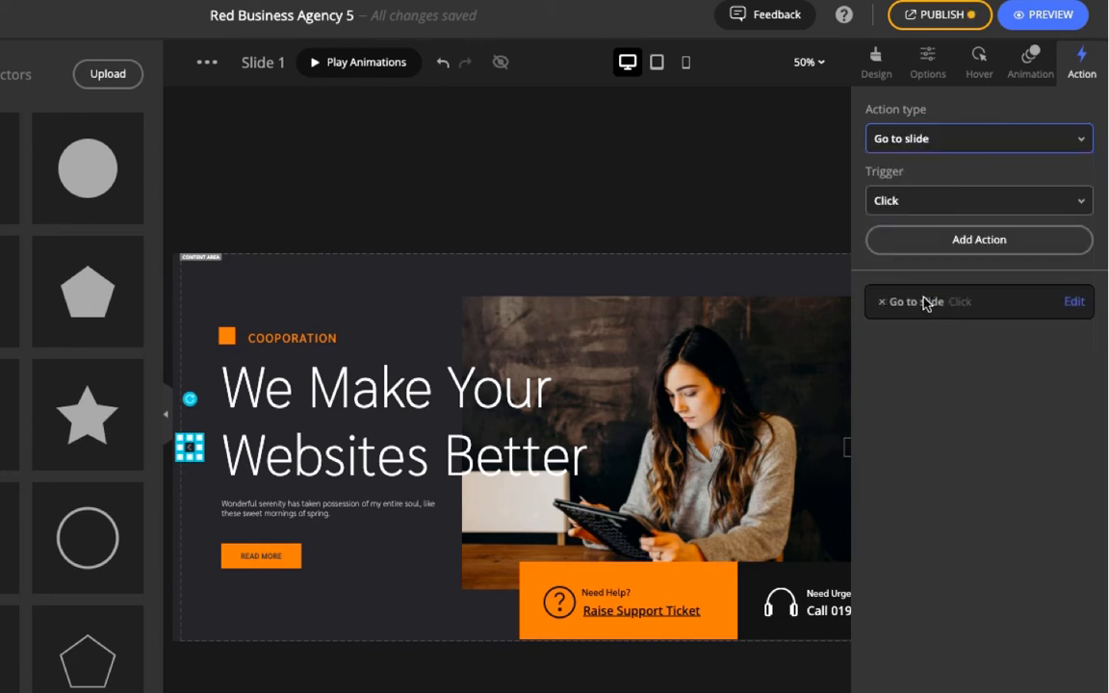
left_click(954, 201)
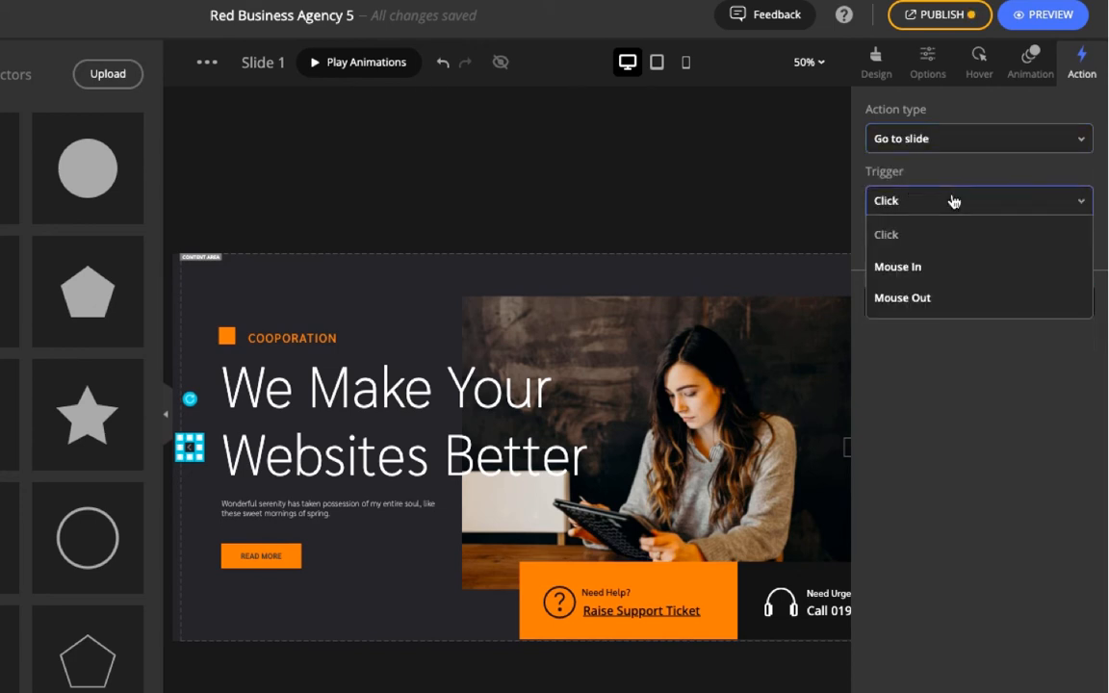
left_click(944, 189)
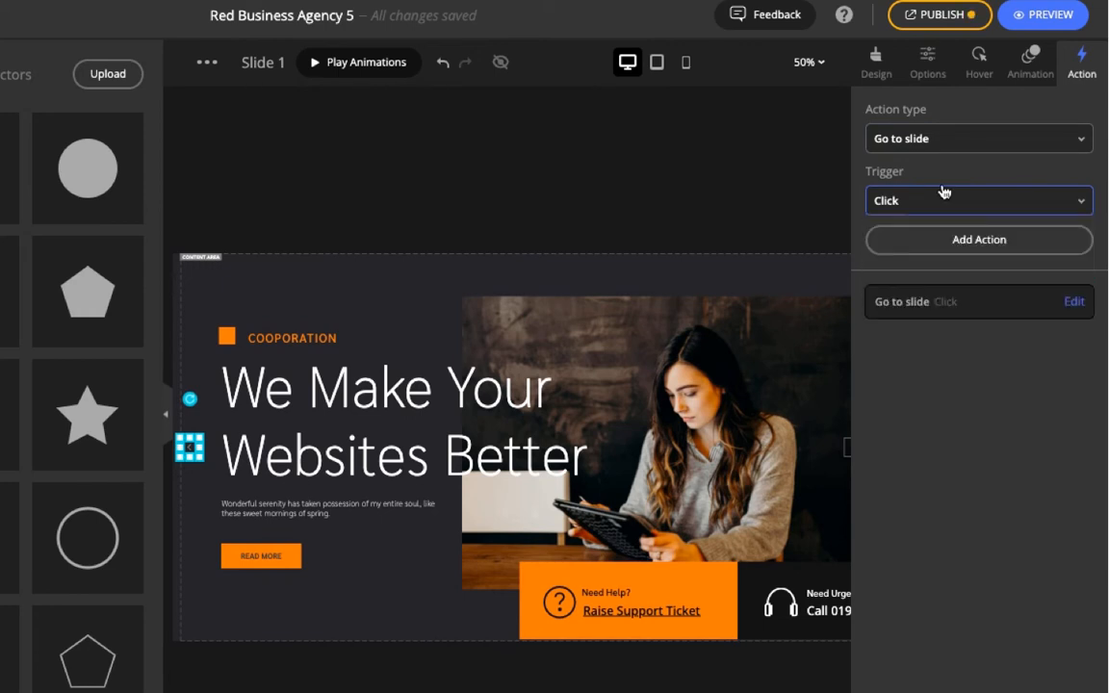
Review the target options of the previous-slide arrow's existing Go to slide action, keeping Previous slide, and close its settings.
left_click(1081, 306)
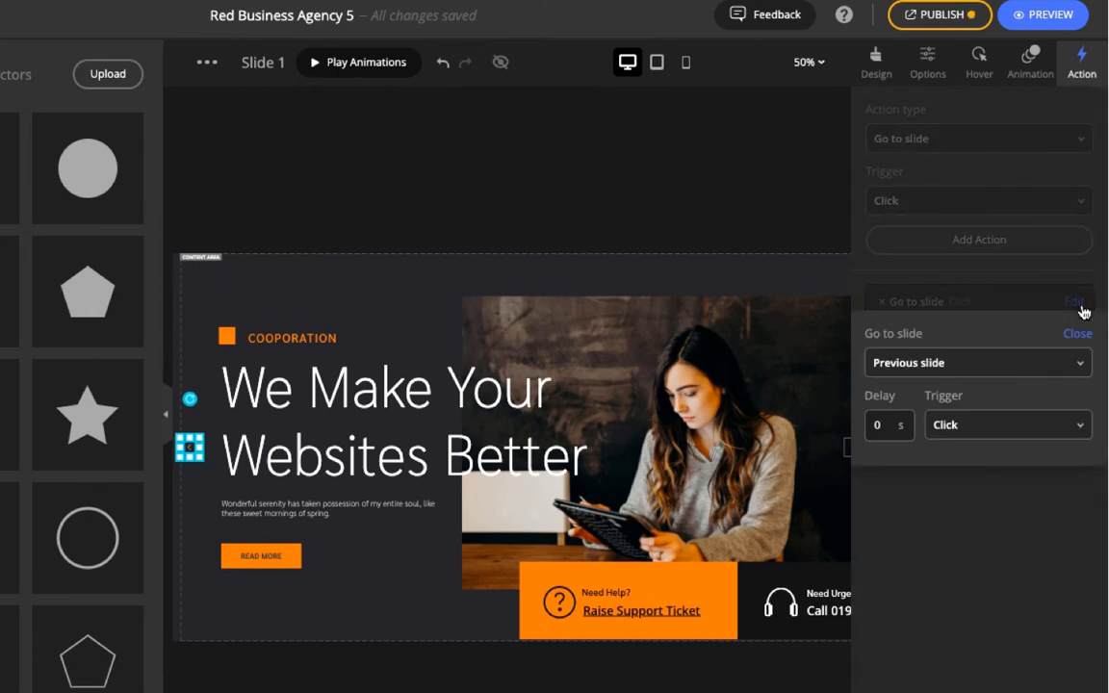
left_click(951, 369)
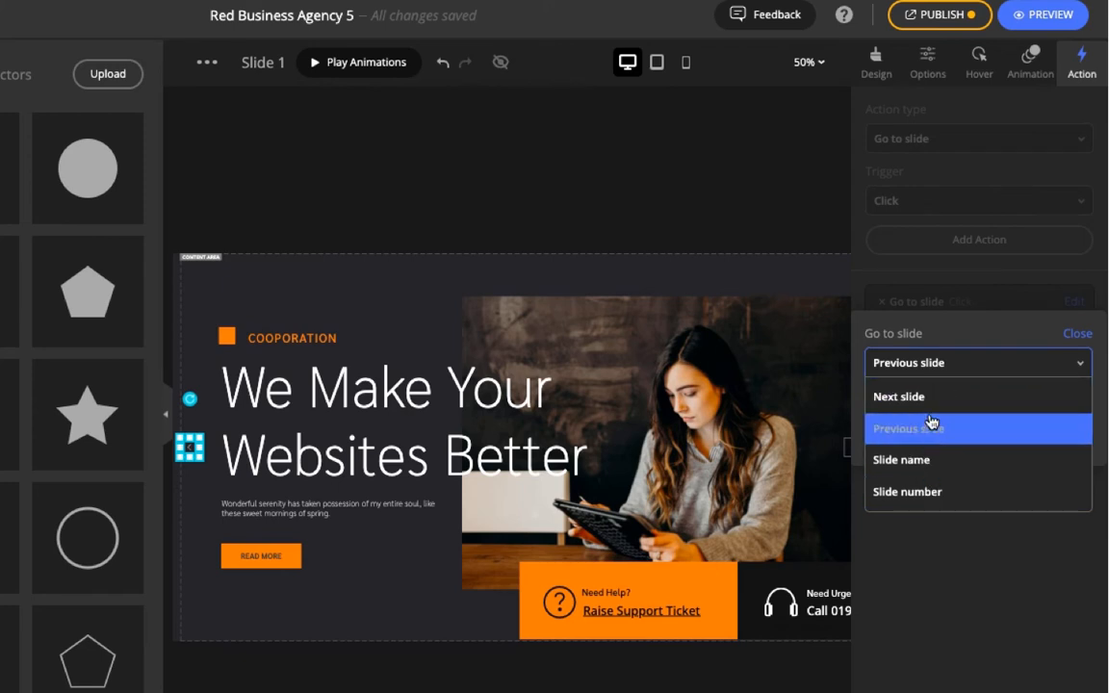
left_click(950, 363)
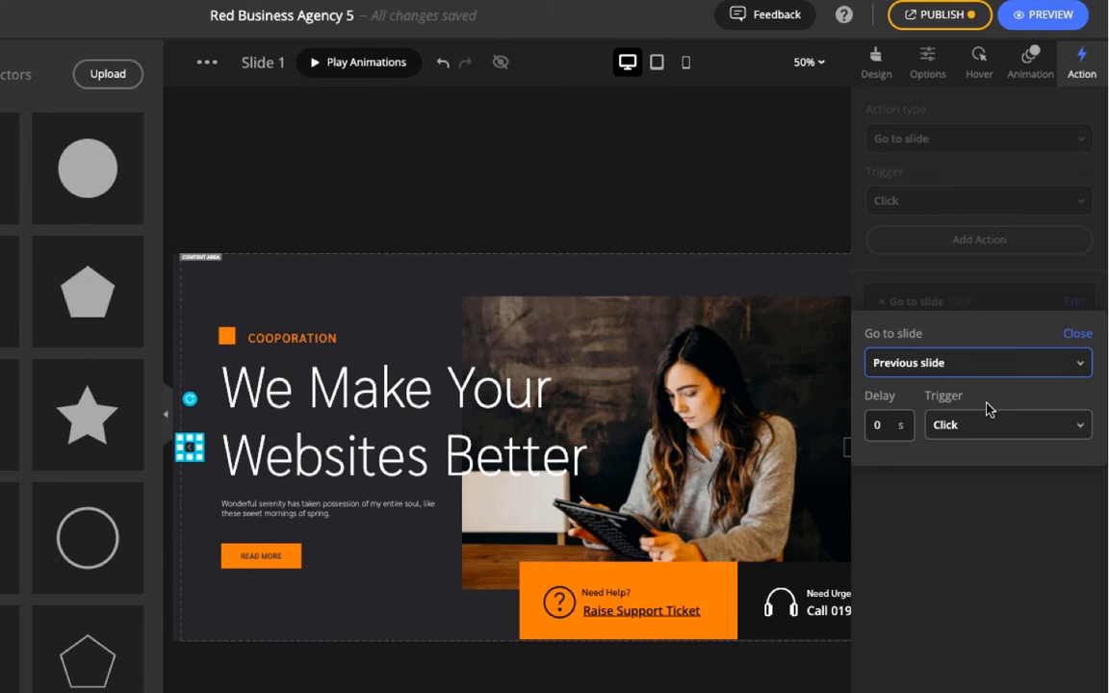
left_click(1077, 334)
Review the next-slide arrow's action types and the settings of its existing Go to slide action.
scroll(797, 453, "right", 3)
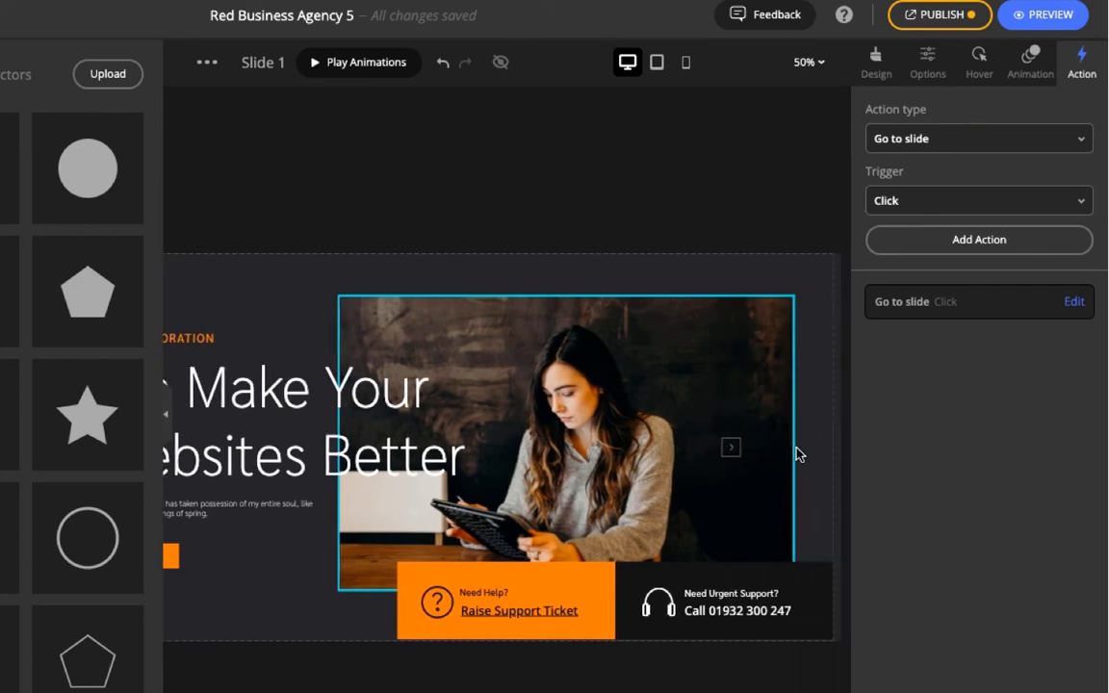
left_click(732, 451)
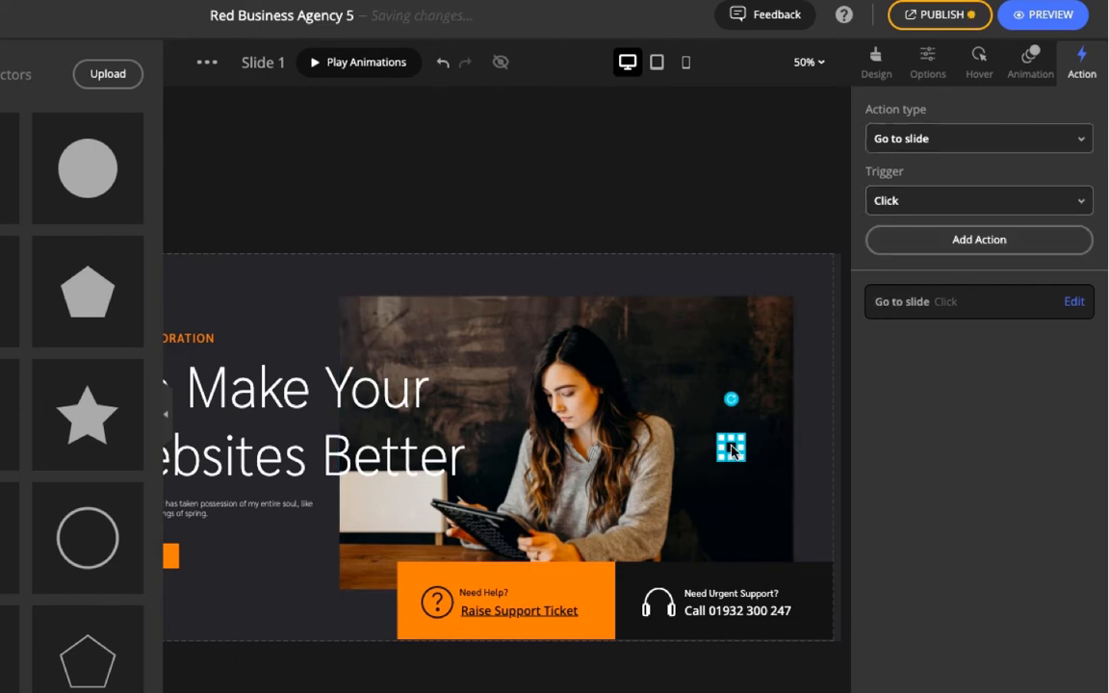
left_click(954, 141)
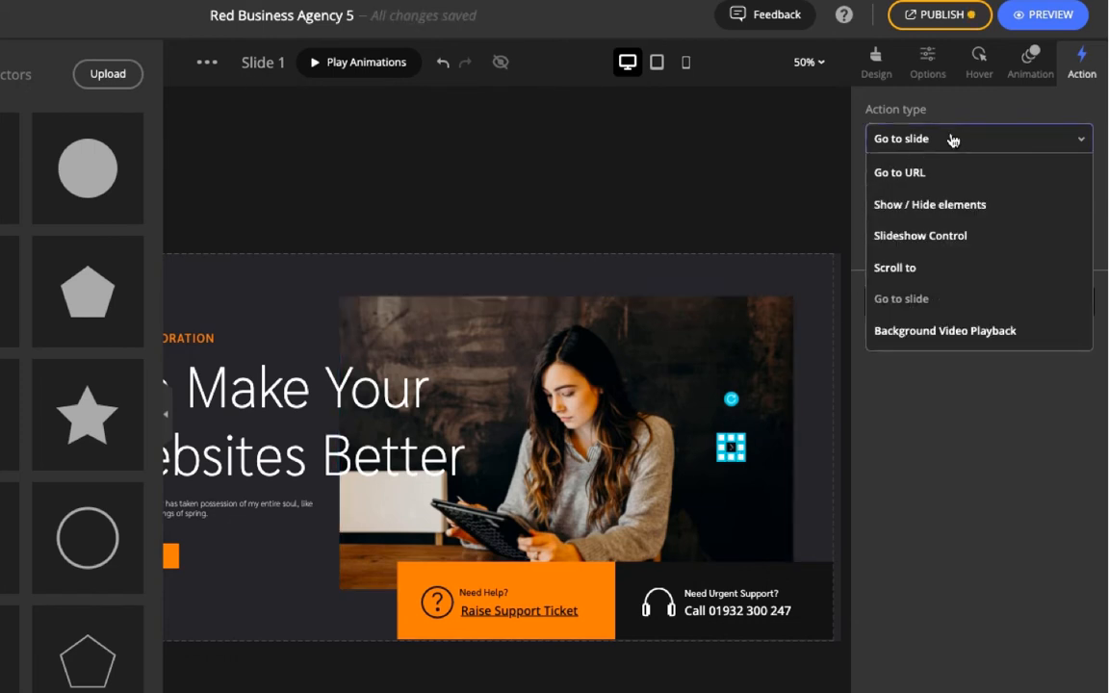
left_click(900, 299)
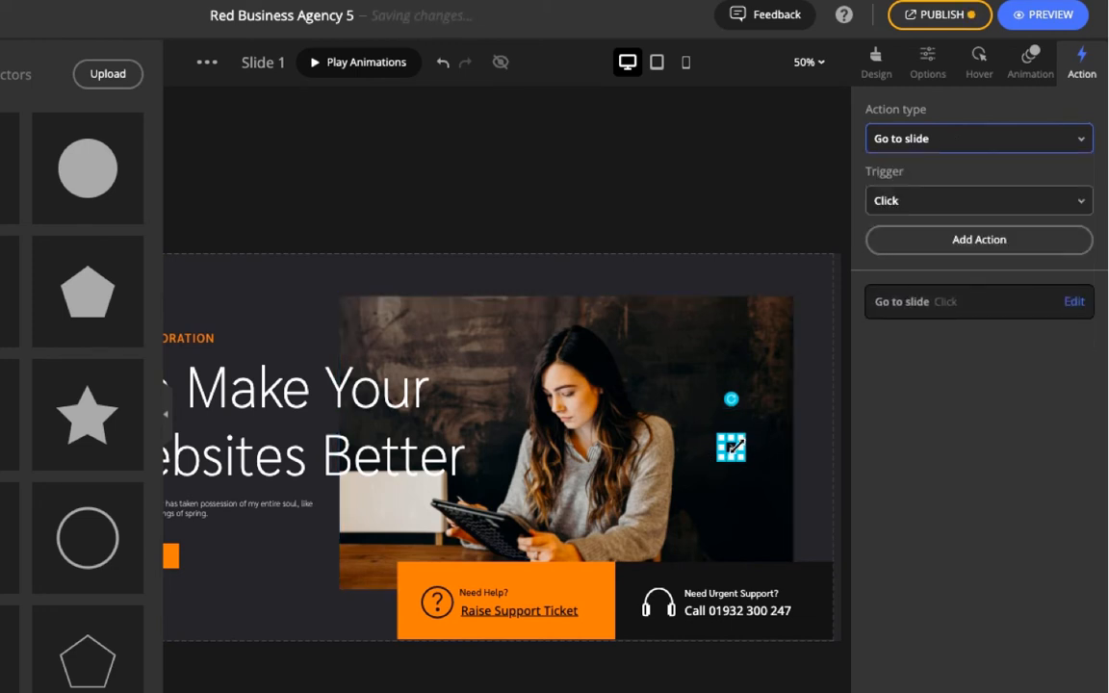
left_click(1075, 303)
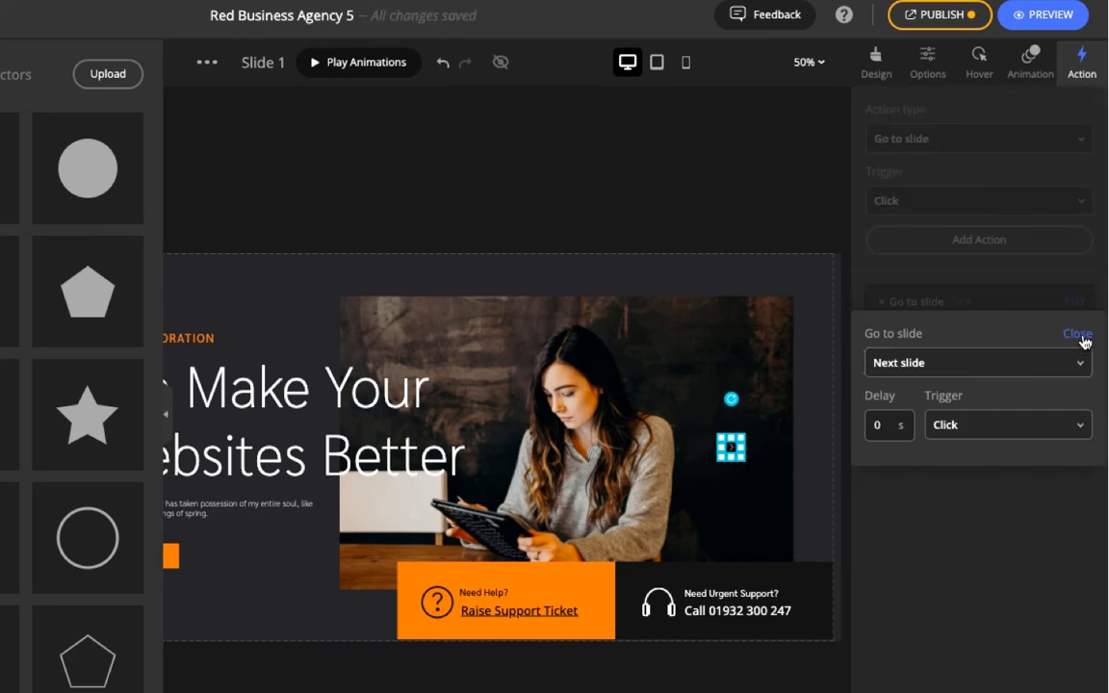
left_click(1079, 334)
scroll(582, 466, "left", 3)
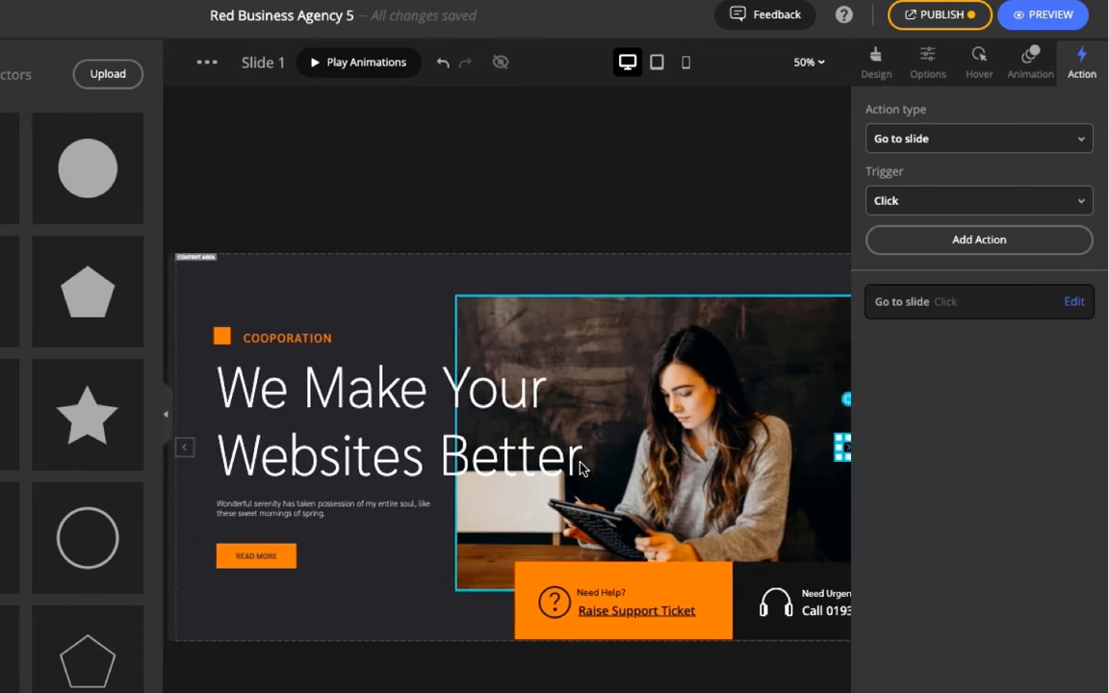
scroll(594, 429, "right", 1)
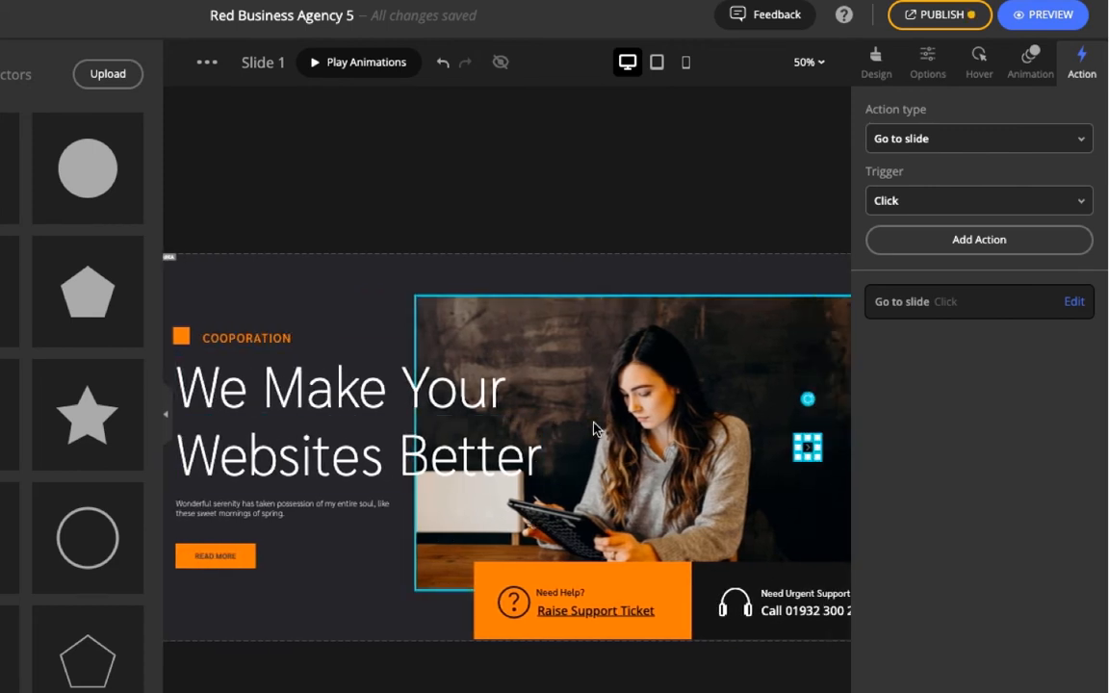
scroll(594, 429, "right", 2)
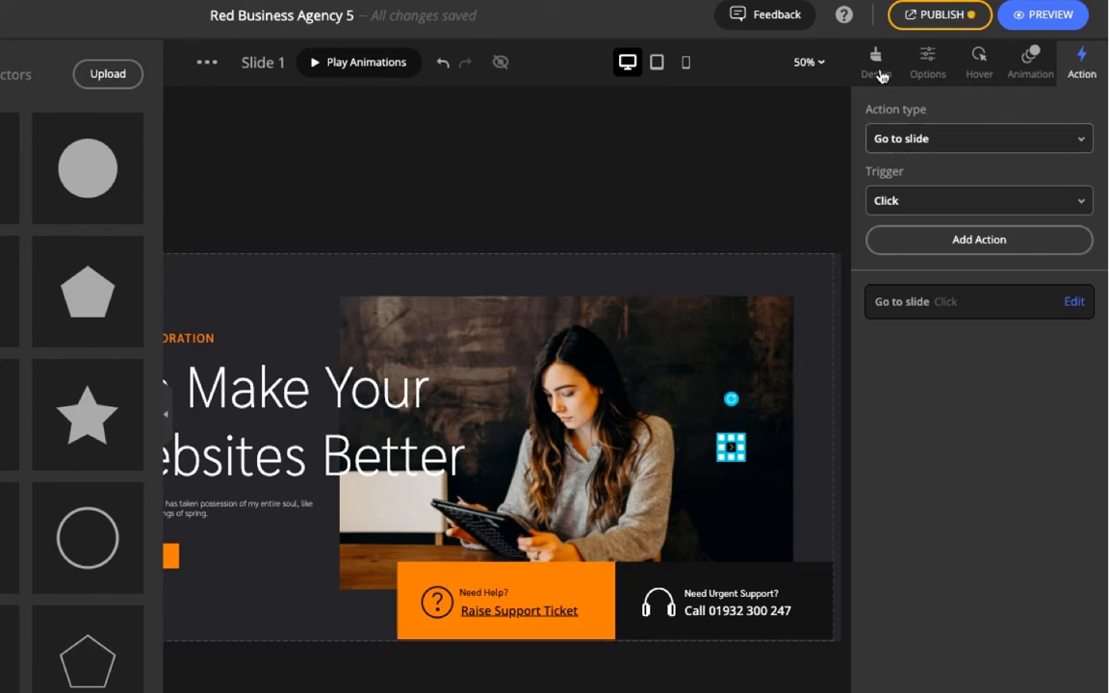
Review the next-slide arrow's responsive, visibility and custom style options.
left_click(932, 61)
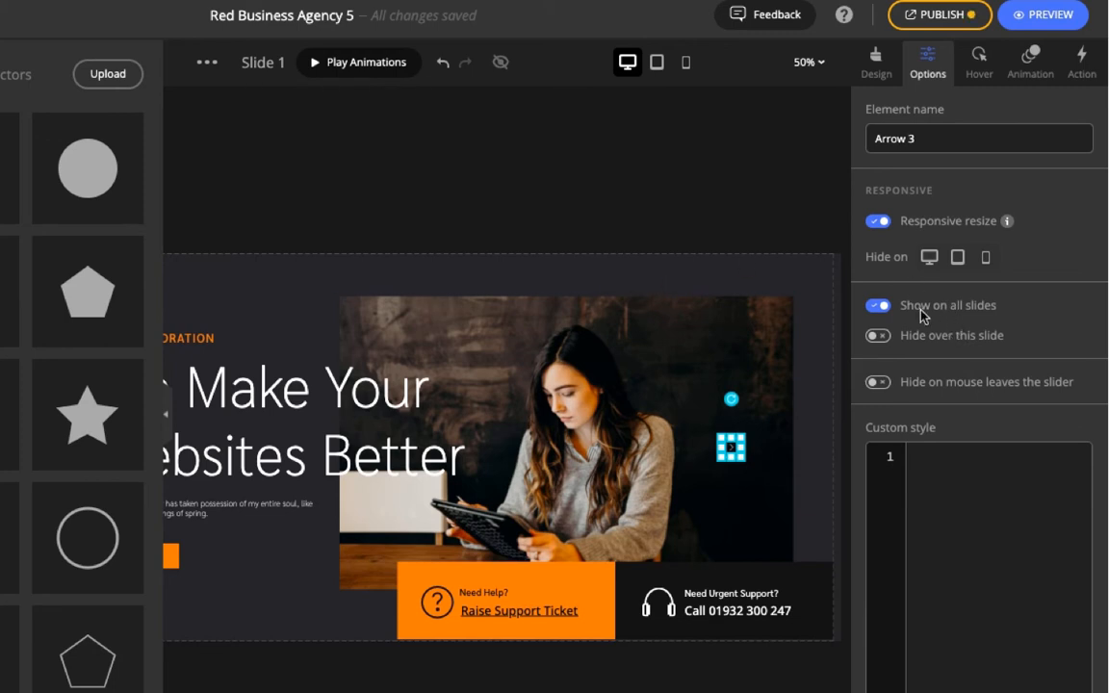
scroll(911, 395, "down", 2)
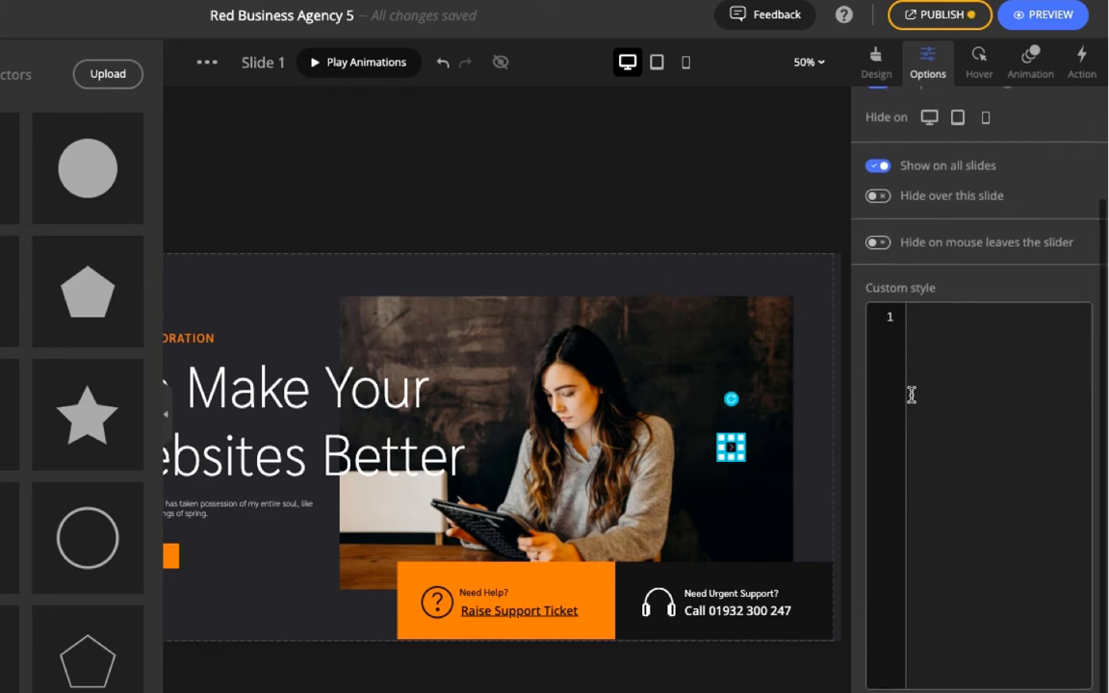
scroll(911, 395, "down", 1)
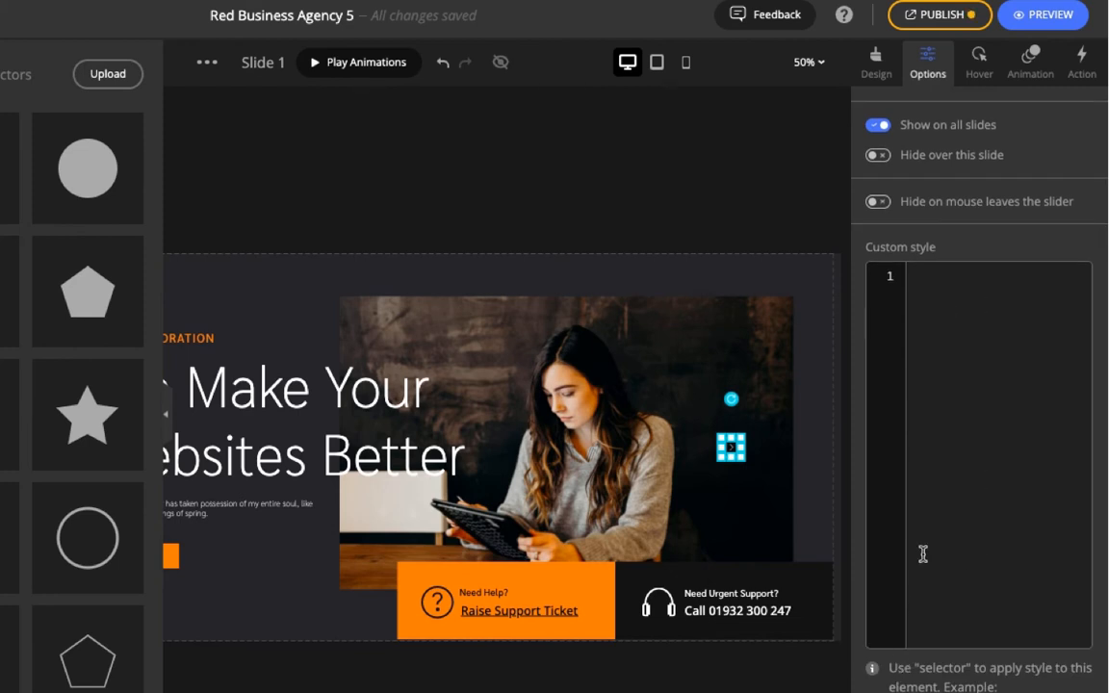
scroll(922, 553, "up", 3)
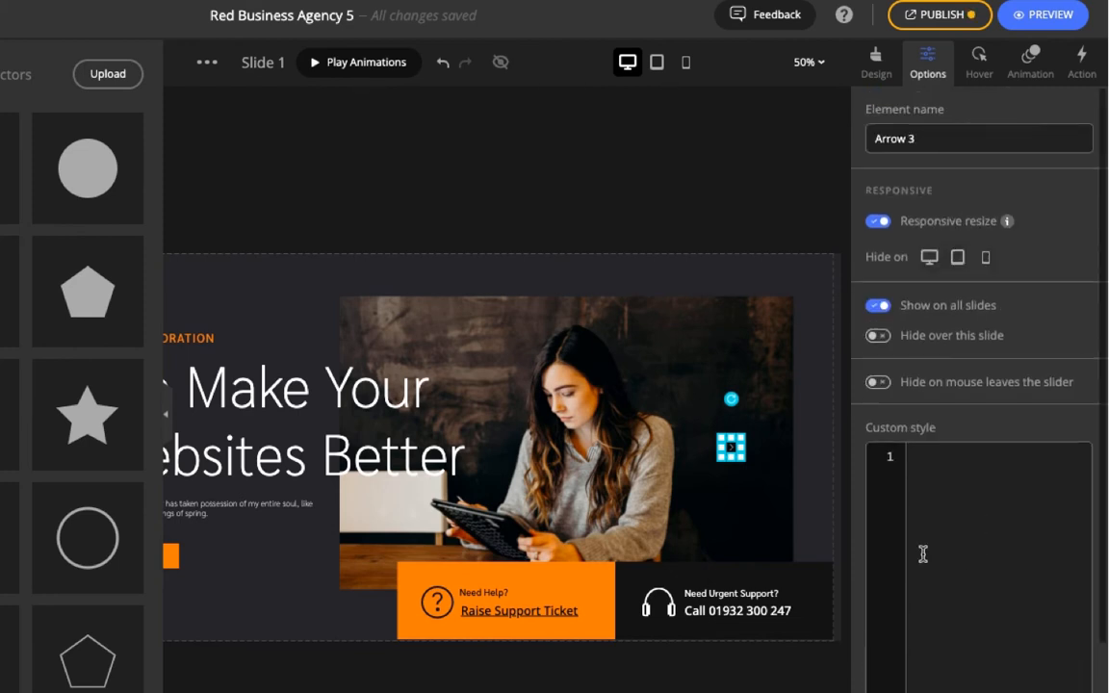
Set the next-slide arrow's hover background colour to orange #FA8702 and reselect the arrow to check it.
left_click(982, 61)
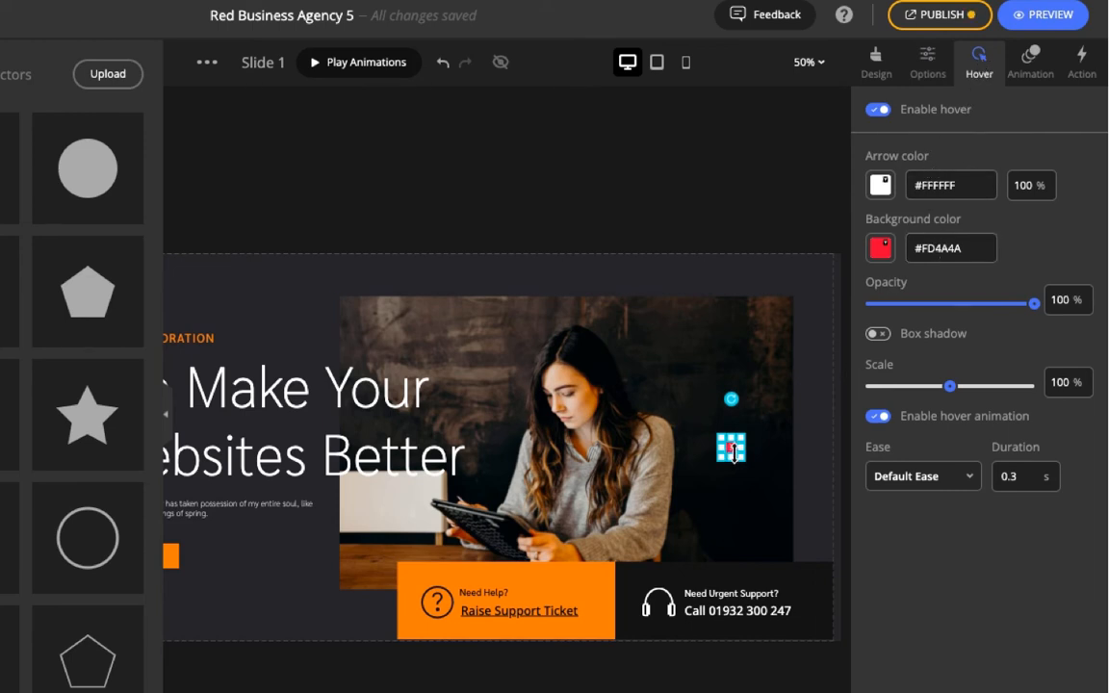
left_click(881, 250)
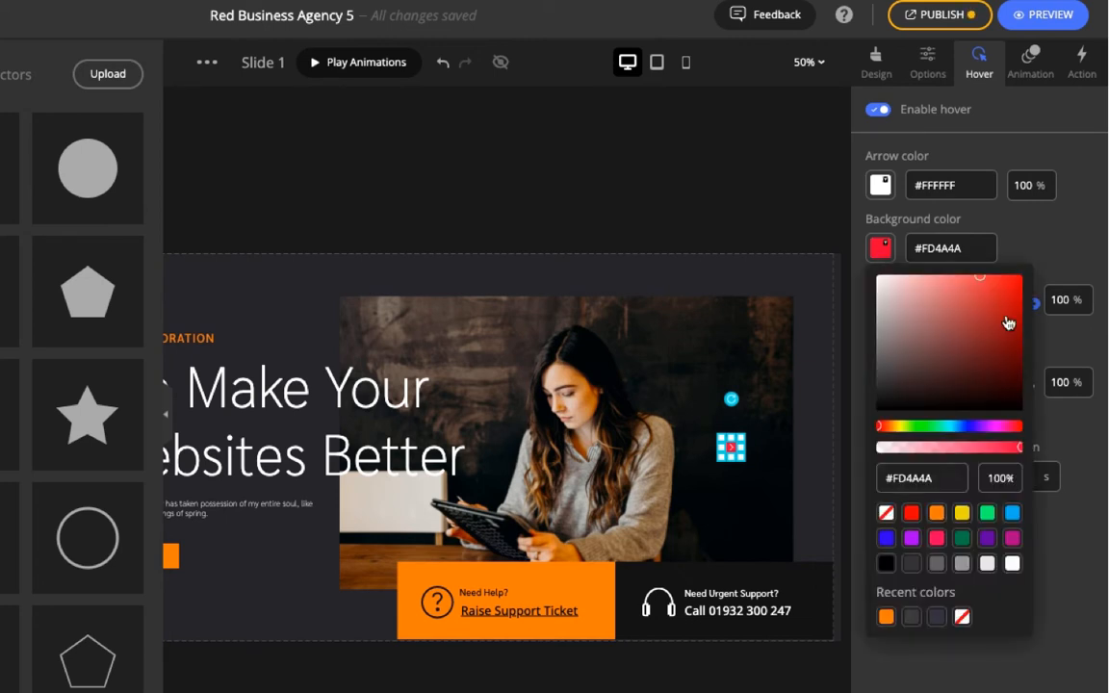
left_click(937, 512)
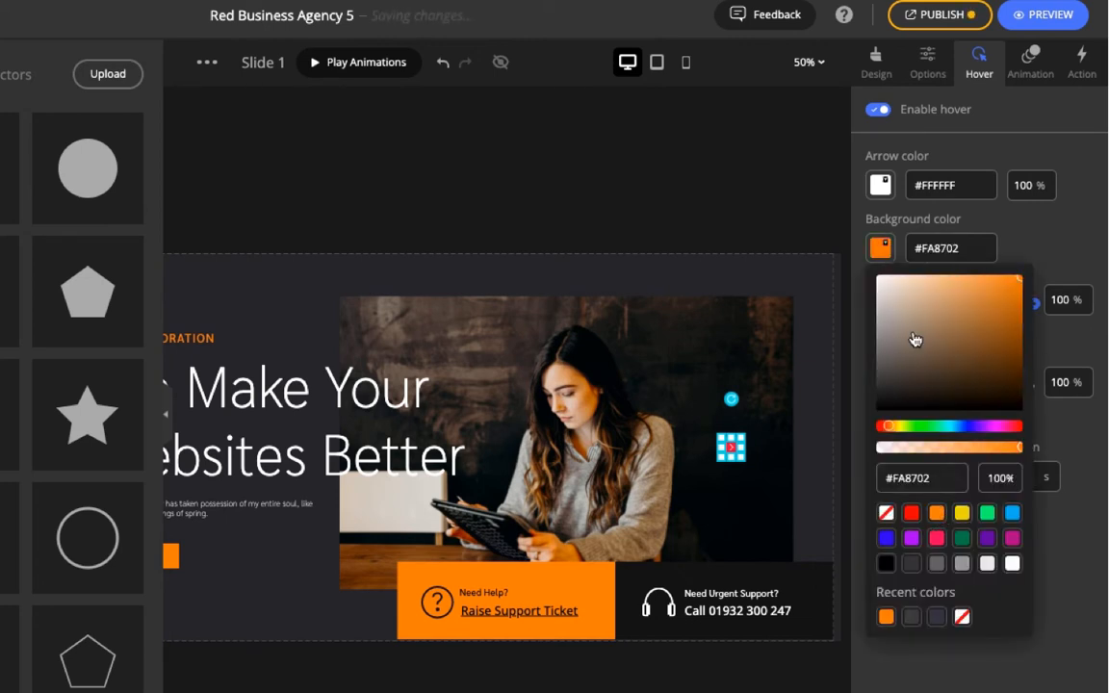
left_click(866, 252)
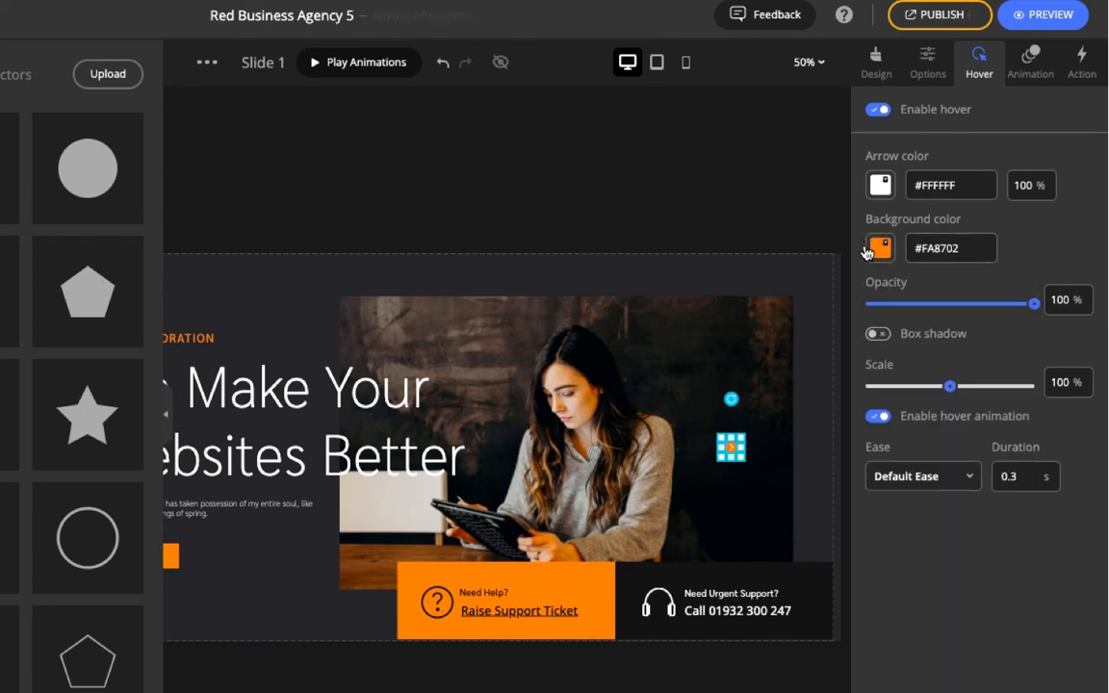
left_click(805, 277)
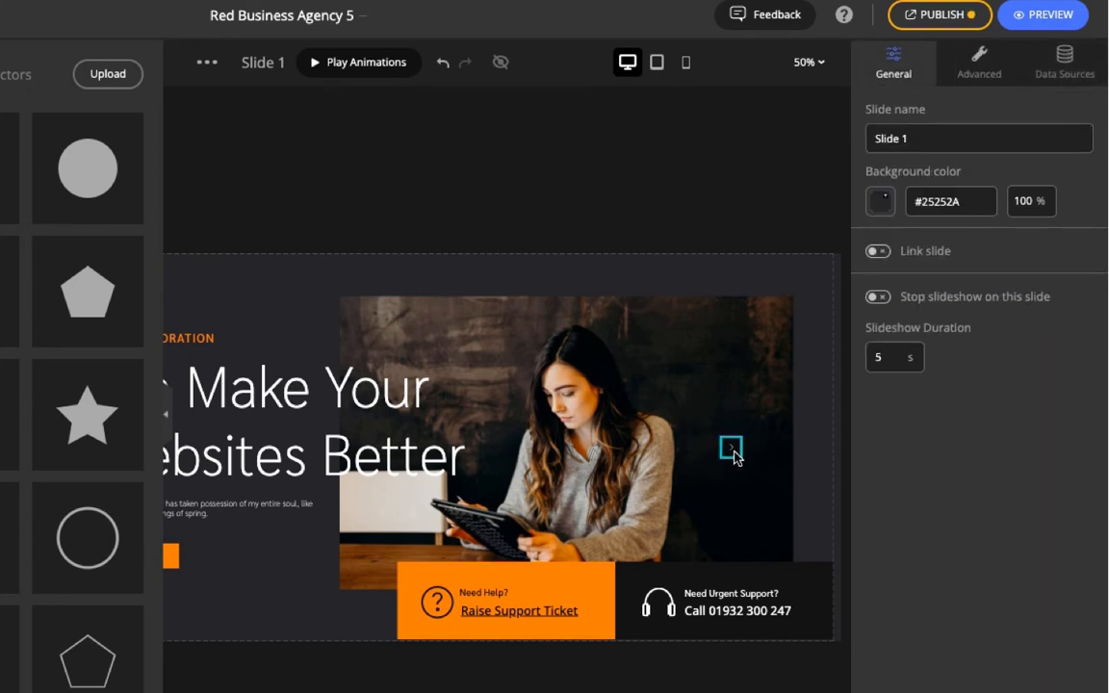
left_click(732, 451)
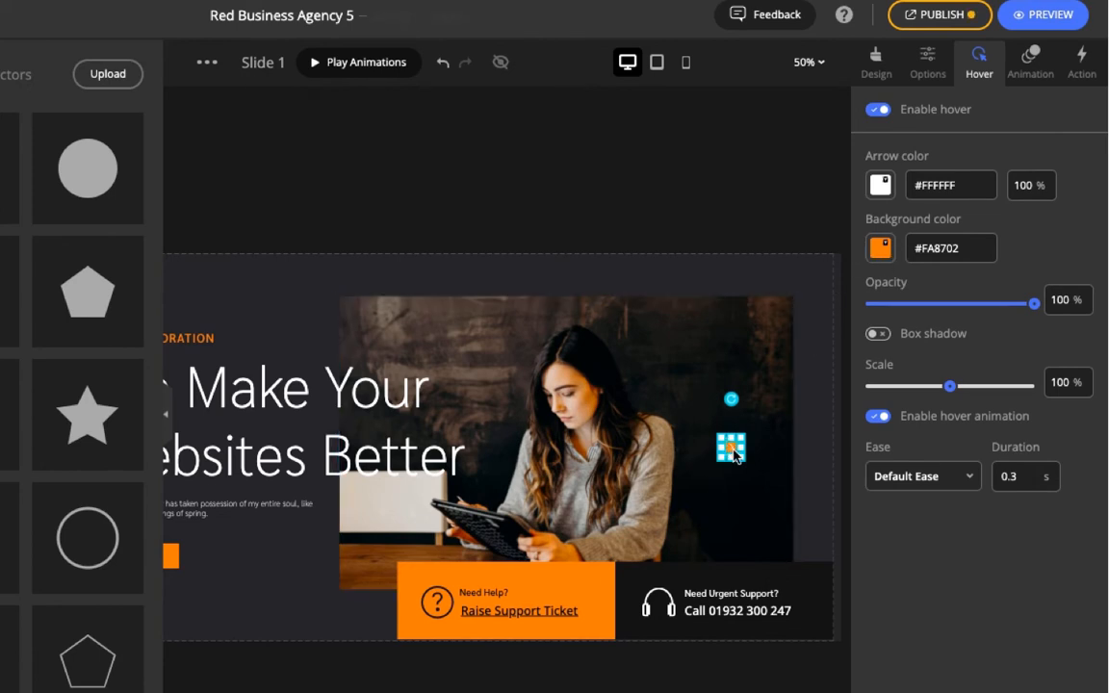
Open the next-slide arrow's animation settings and watch the slide transition in the original Red Business Agency preview.
left_click(1031, 59)
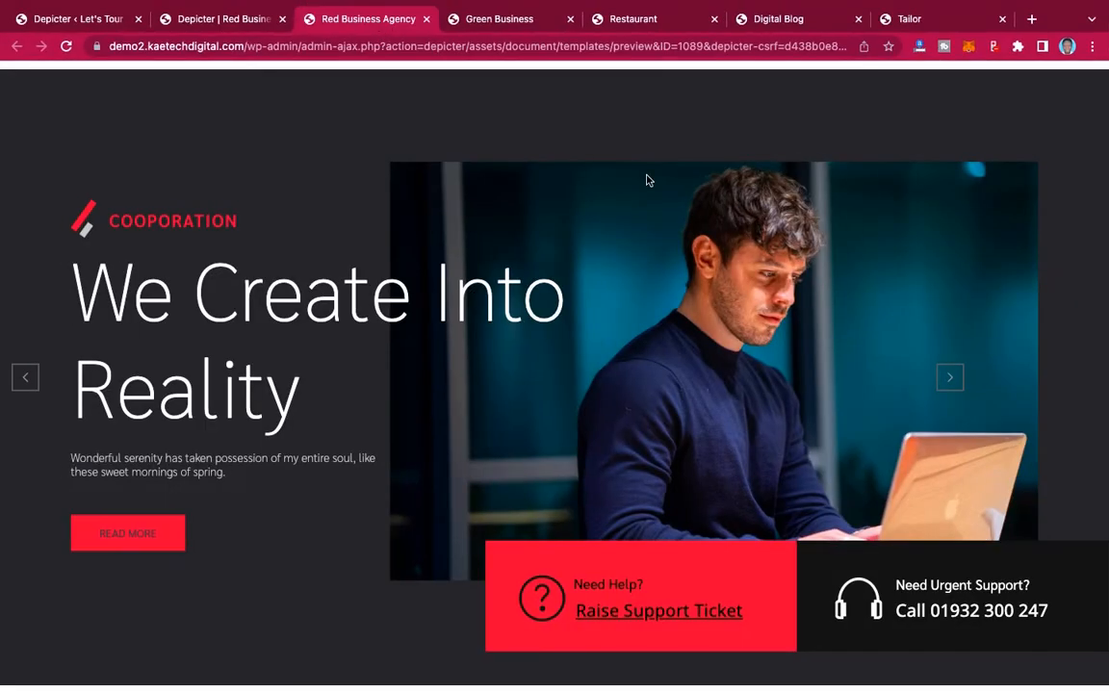
left_click(952, 379)
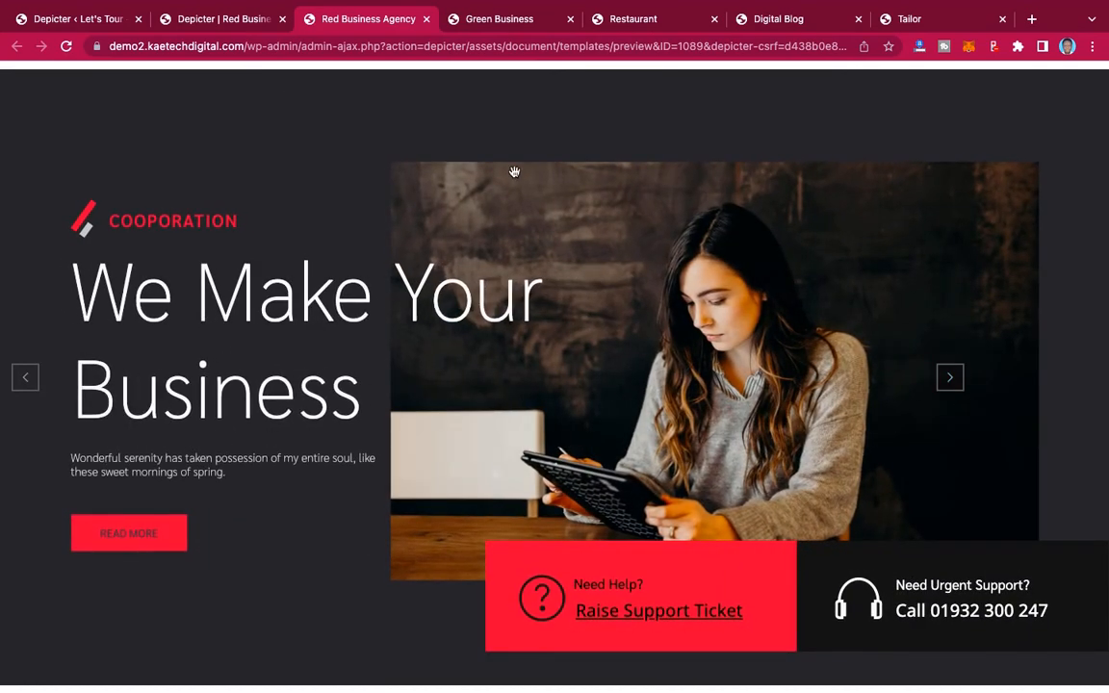
left_click(214, 21)
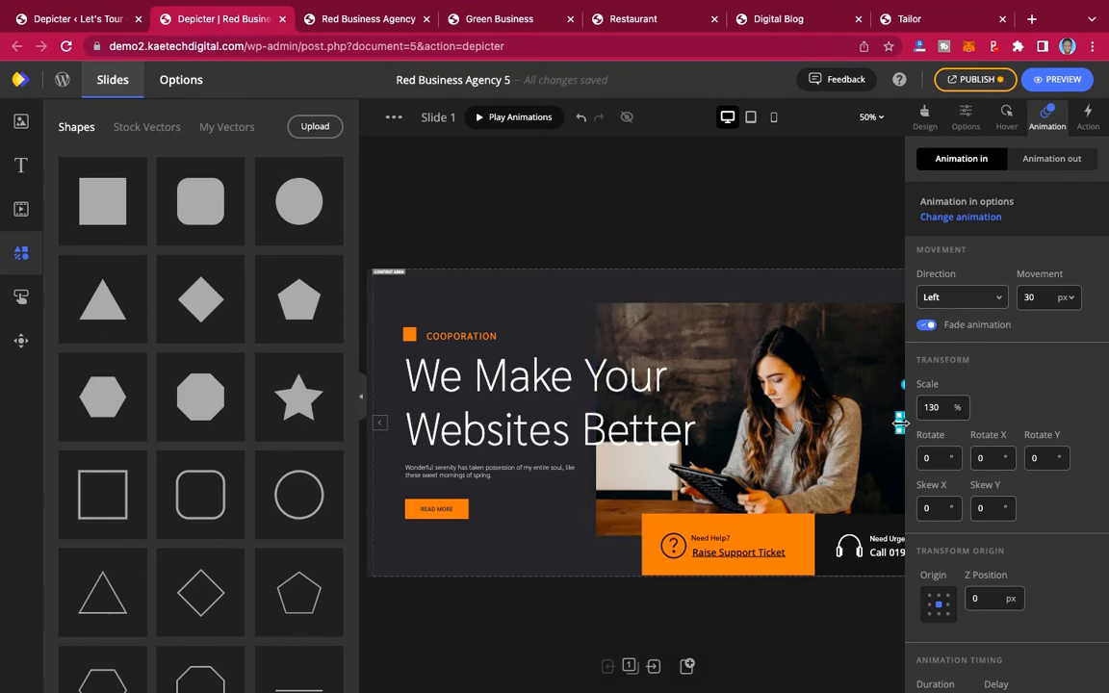
Examine the animation-in settings of both heading lines, "We Make Your" and "Websites Better", on Slide 1.
left_click(504, 379)
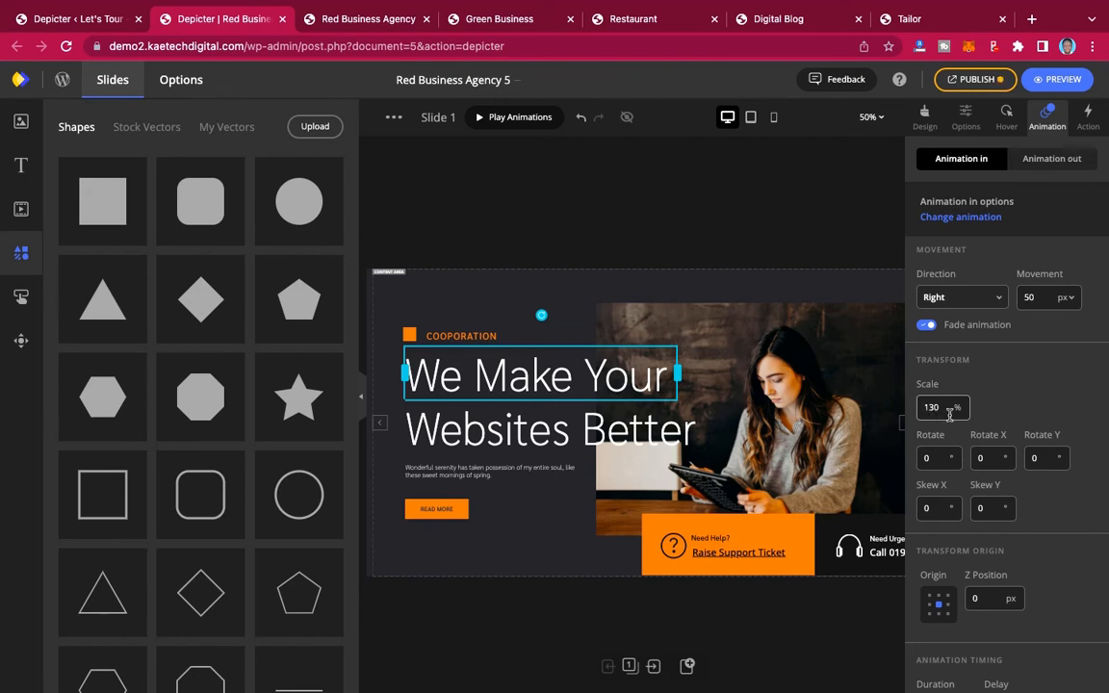
left_click(1031, 298)
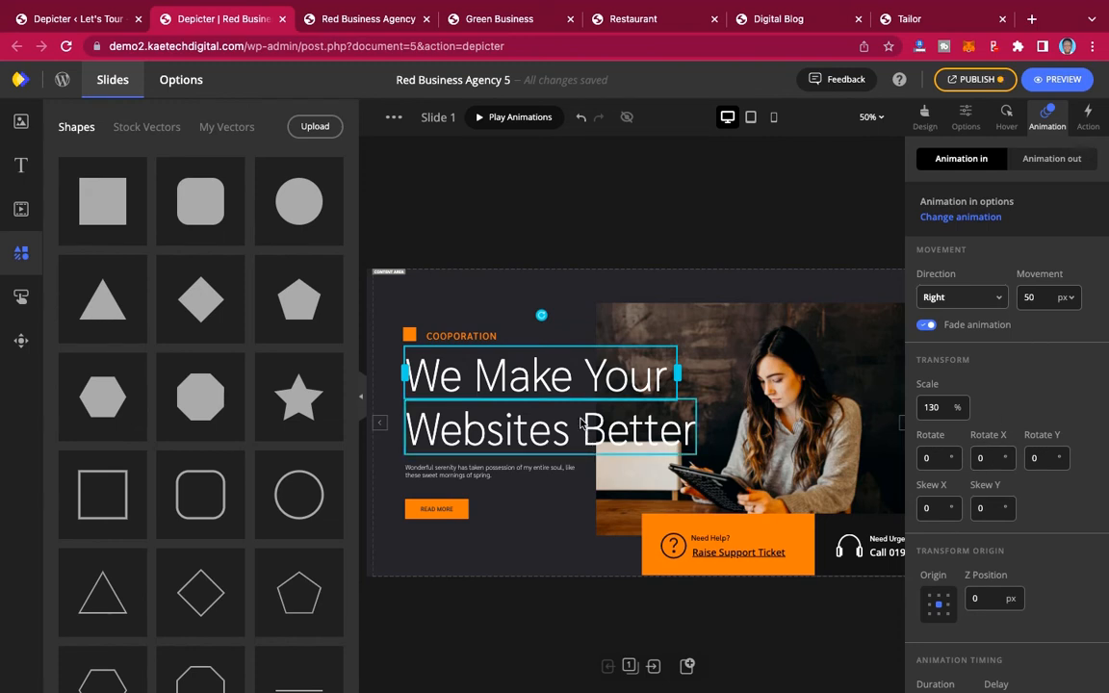
left_click(544, 435)
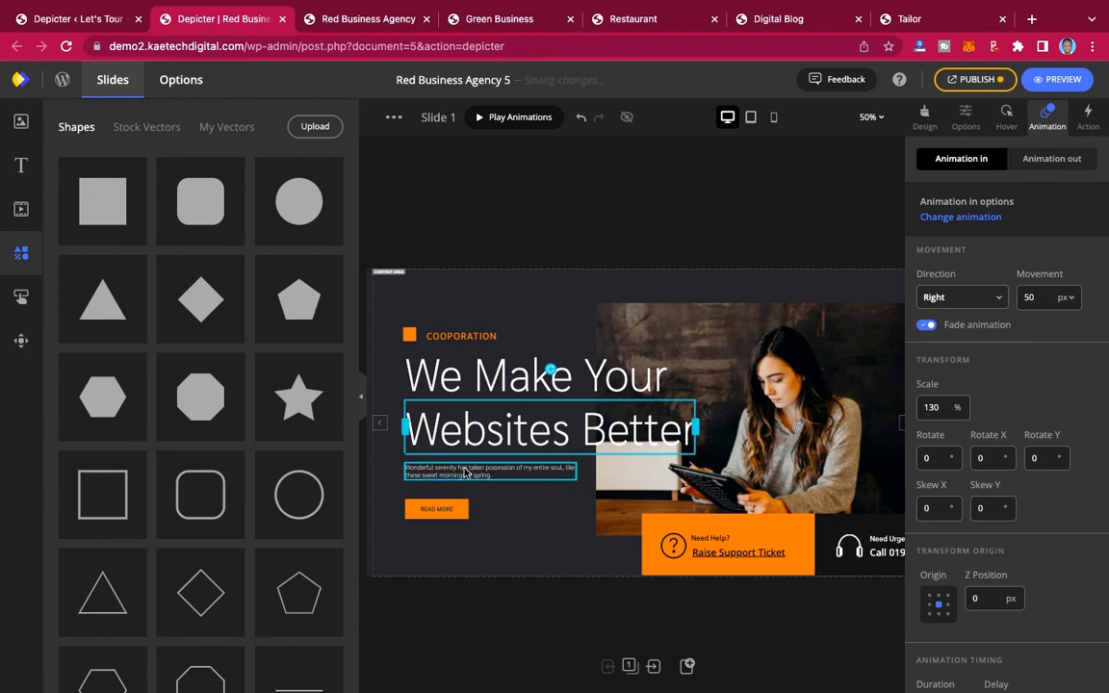
Preview the animation of Slide 1's small paragraph text and all of the slide's animations.
left_click(465, 472)
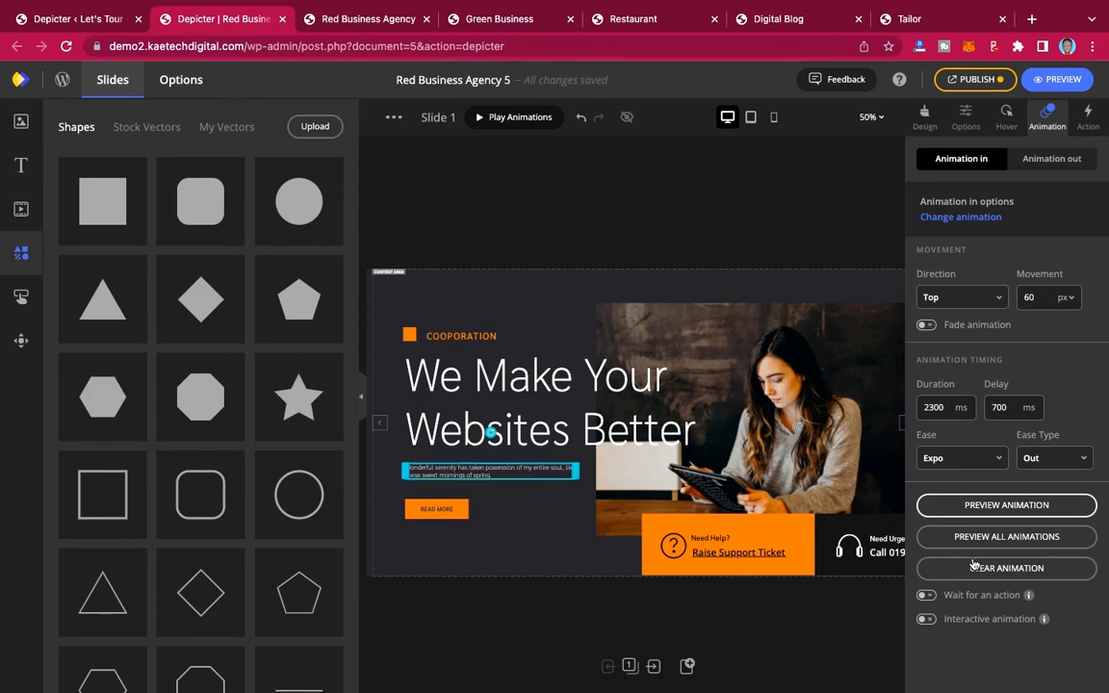
left_click(990, 504)
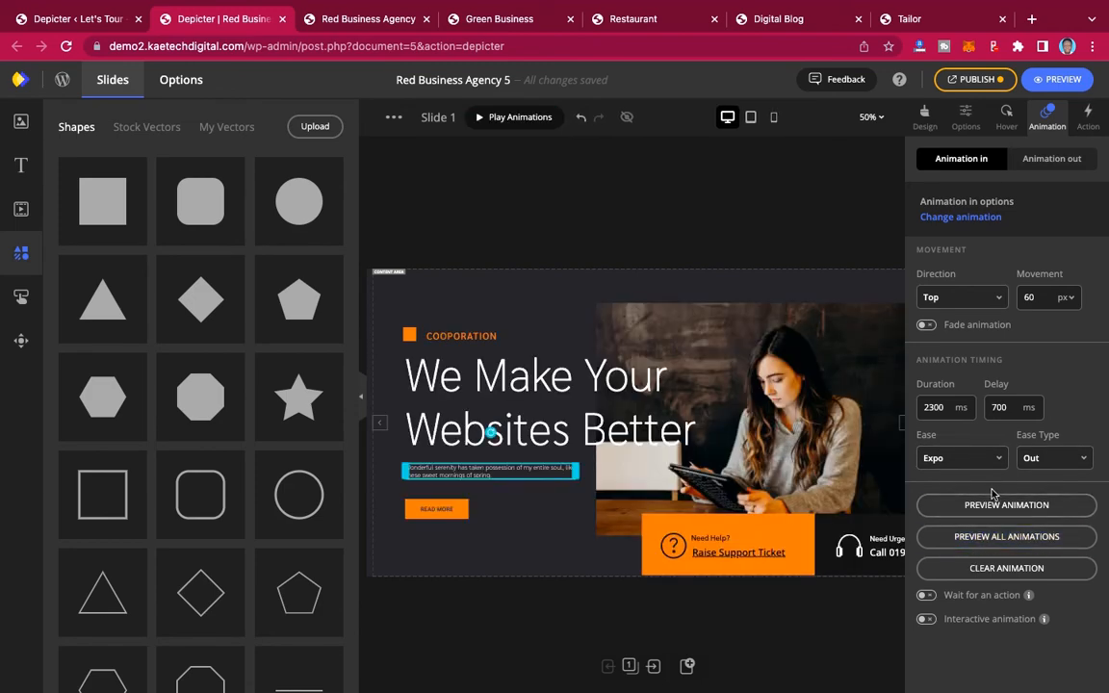
left_click(992, 538)
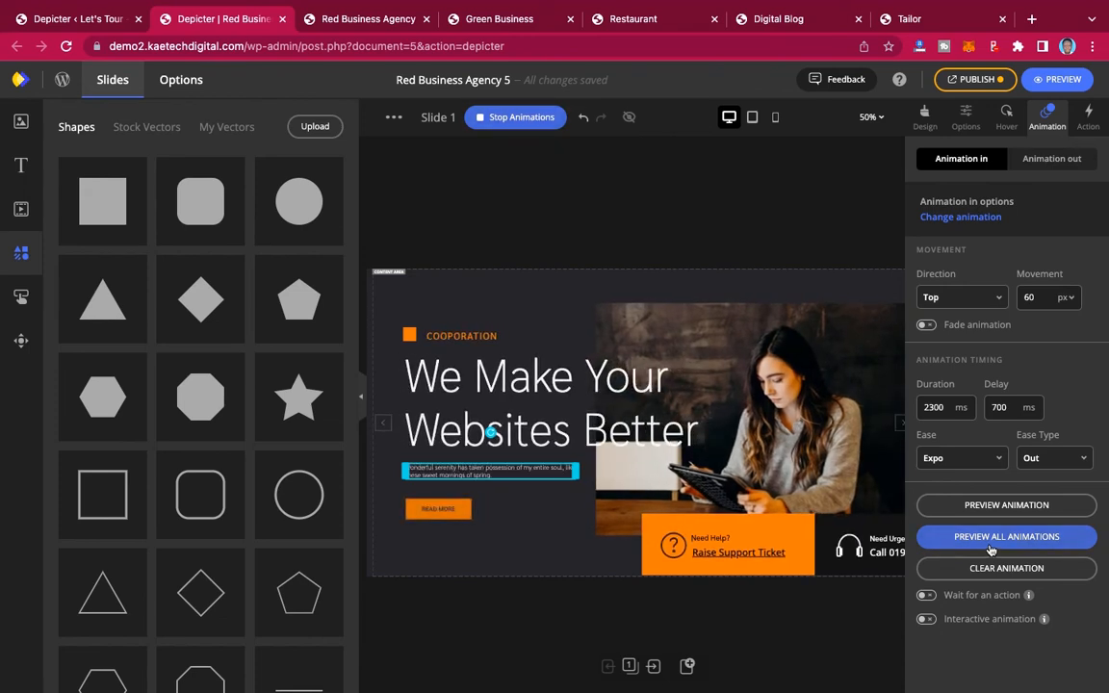
left_click(994, 506)
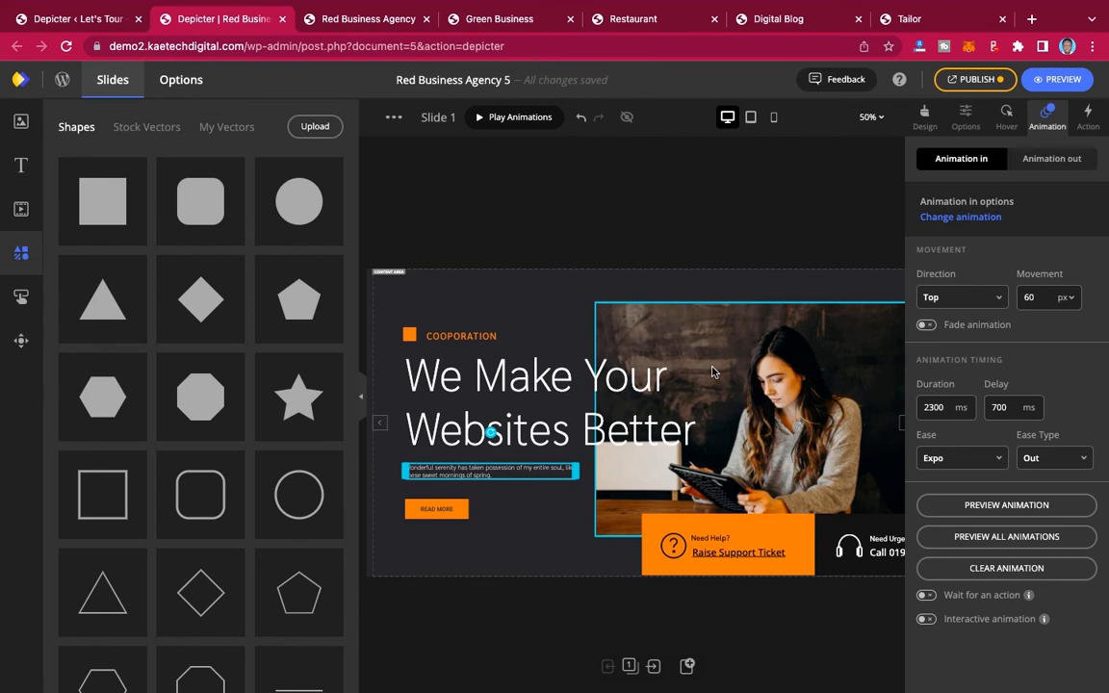
Review the paragraph's design settings and look through the overview of the slider's slides.
left_click(930, 118)
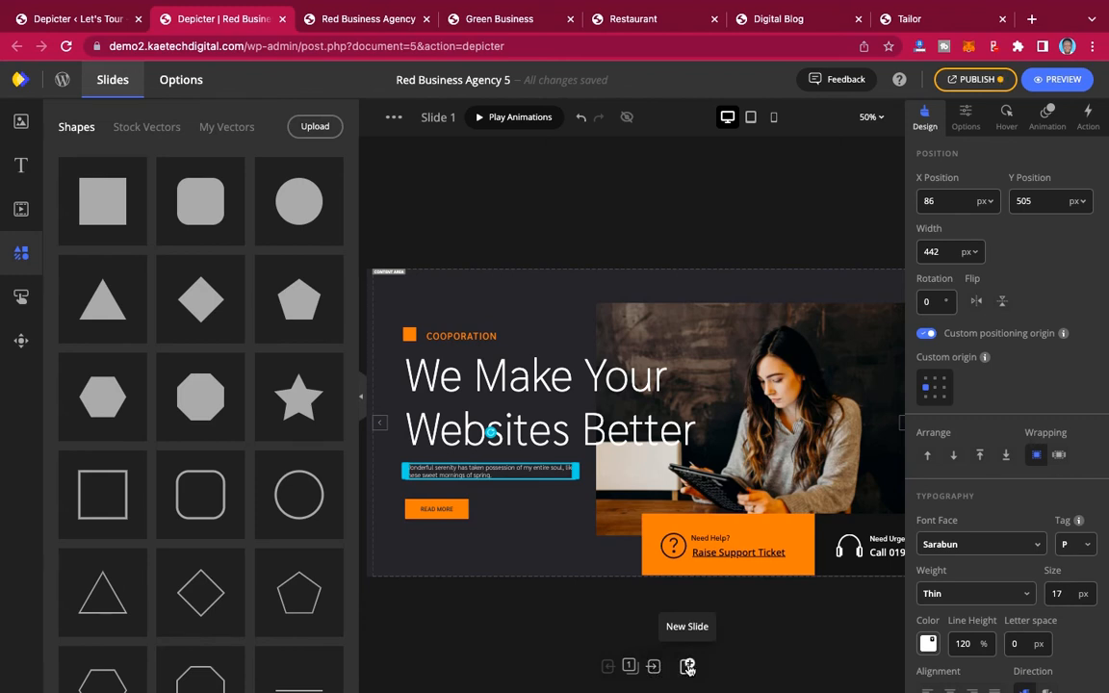
left_click(631, 667)
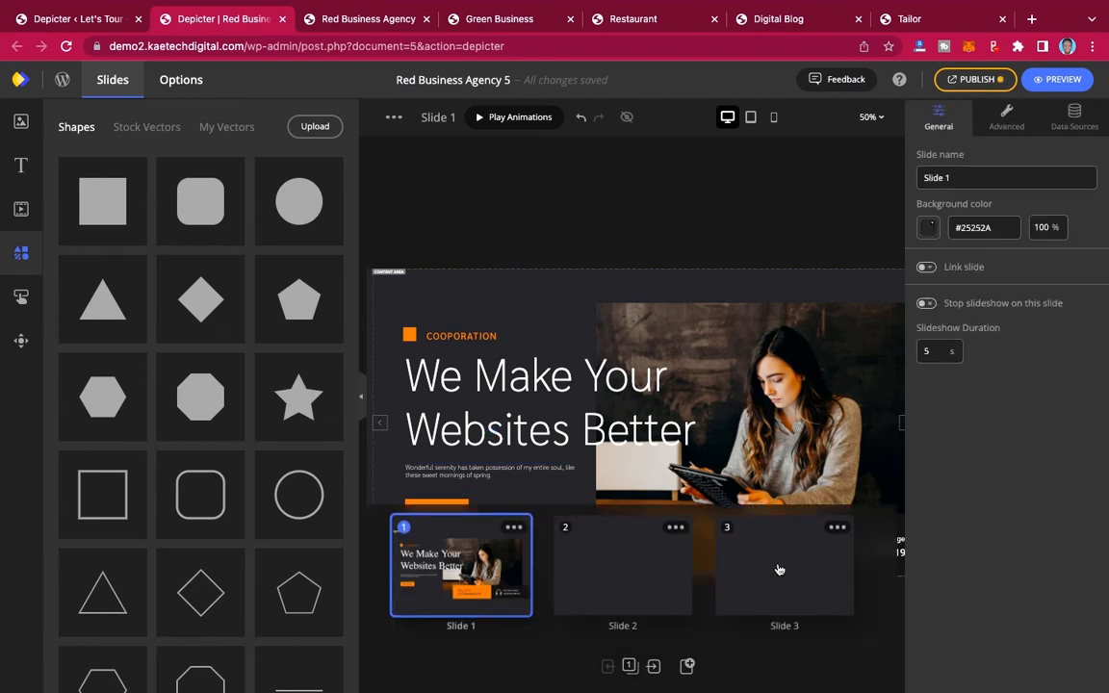
left_click(837, 654)
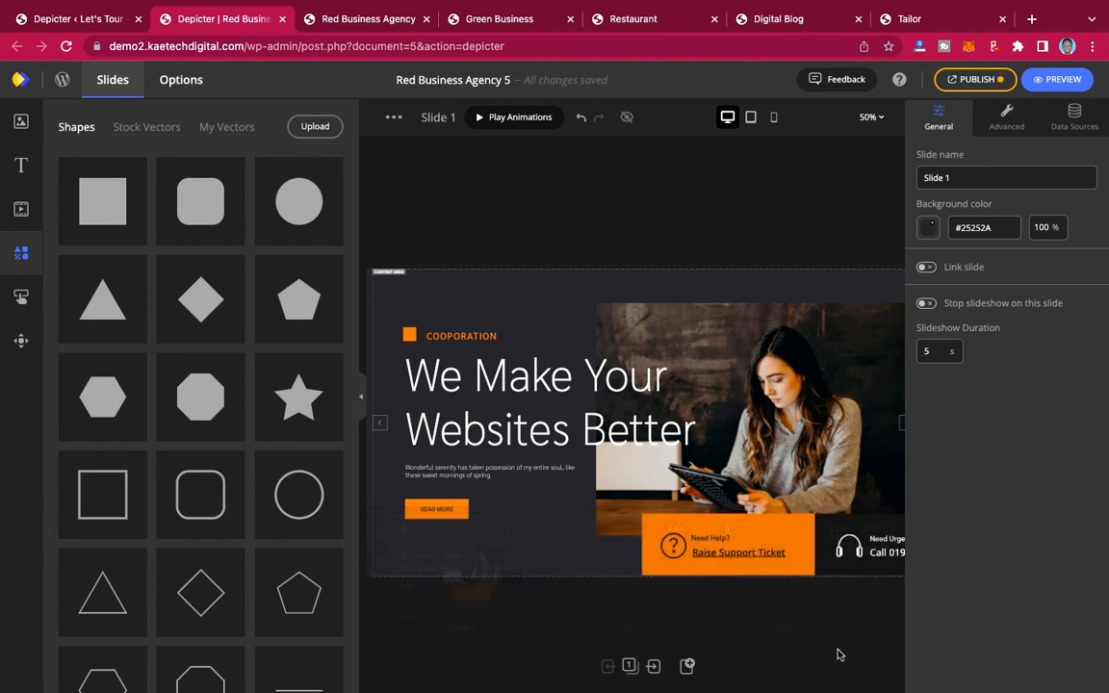
Go to Slide 2 and set the COOPORATION text colour to orange #FA8702.
left_click(655, 666)
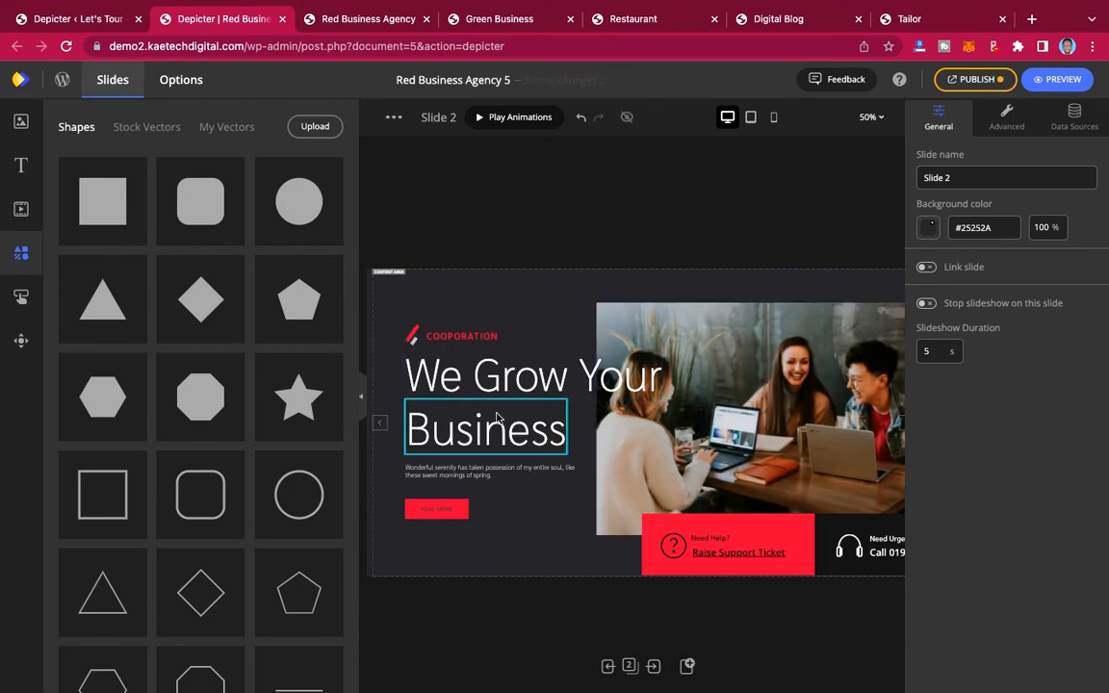
left_click(469, 337)
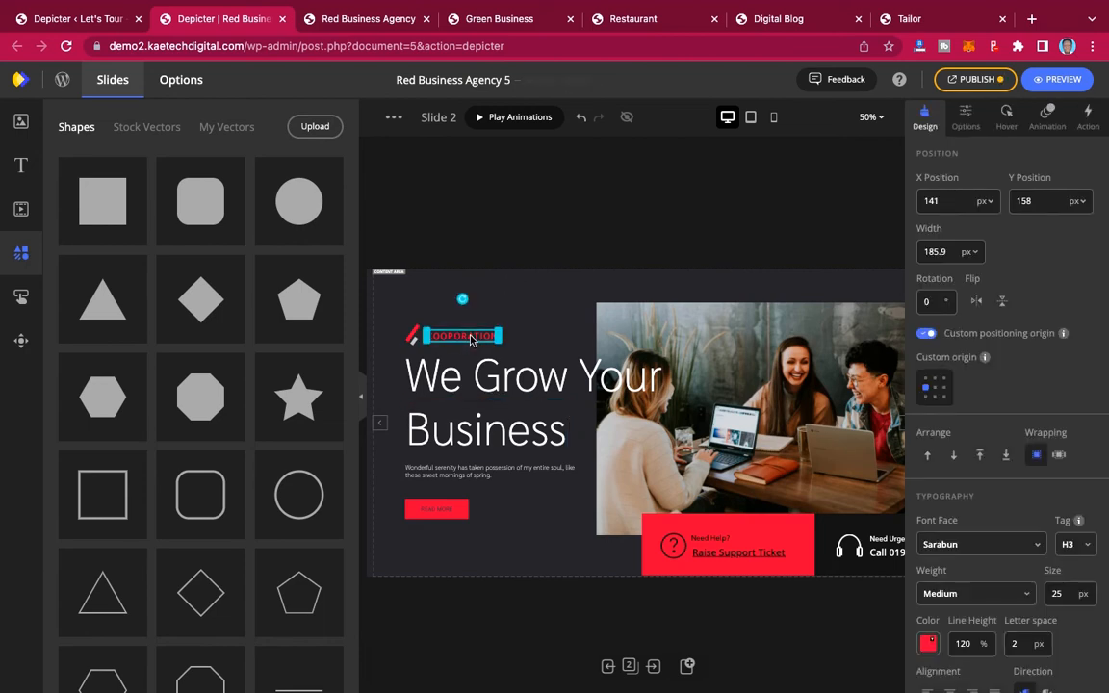
scroll(1059, 452, "down", 5)
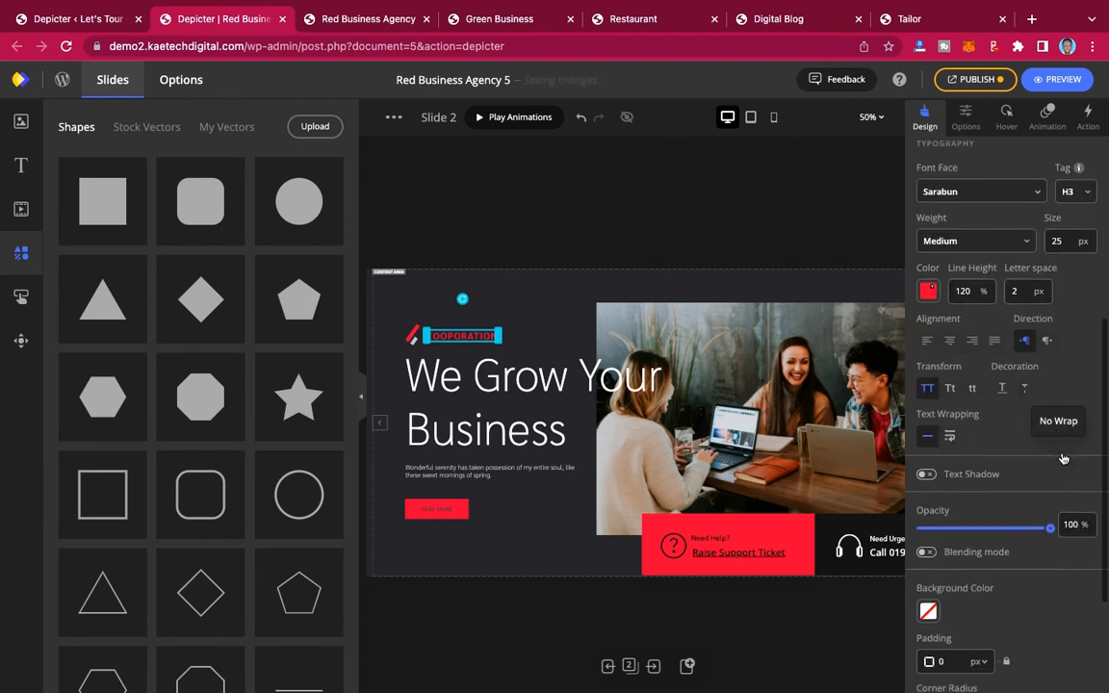
left_click(928, 221)
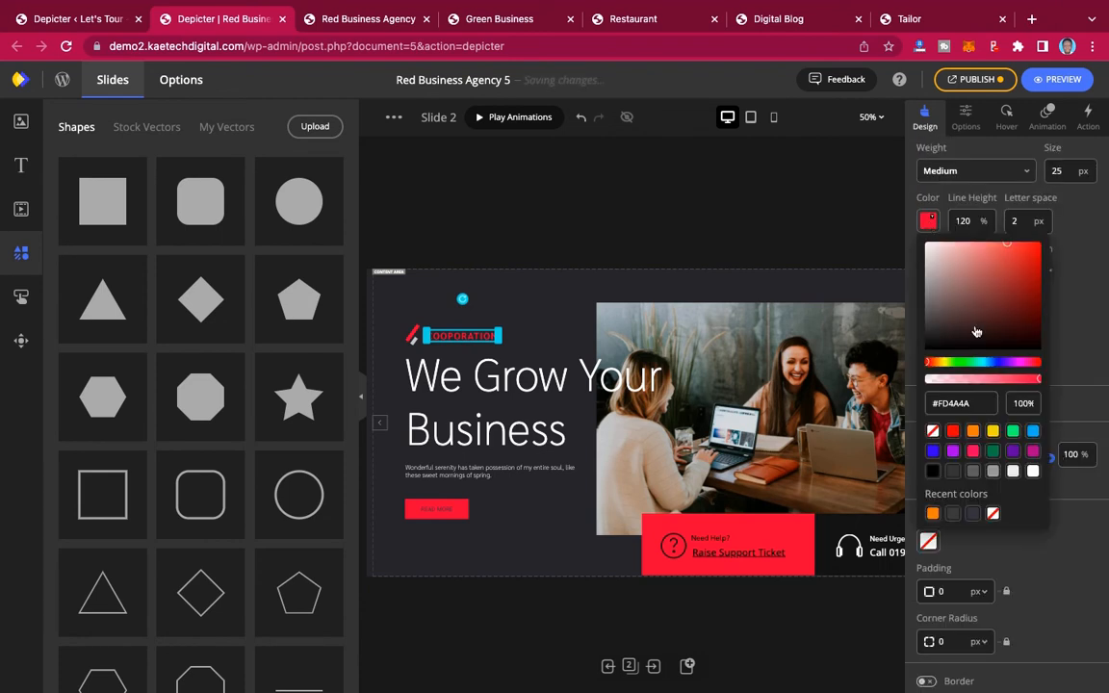
left_click(973, 430)
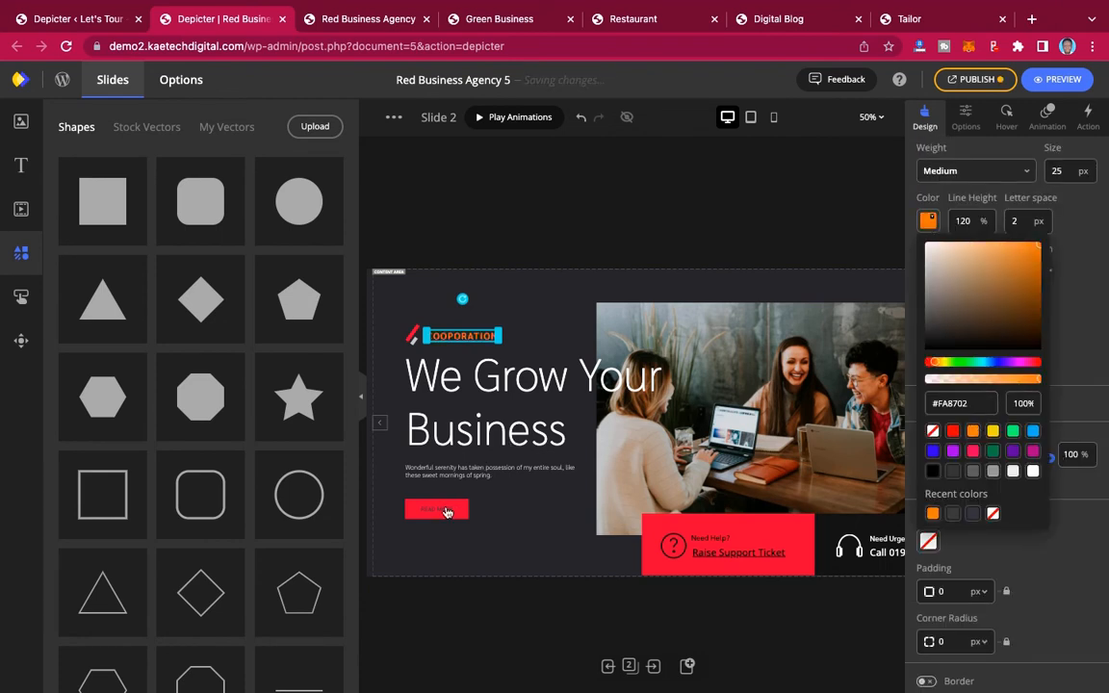
Set the background colour of Slide 2's READ MORE button to orange #FA8702.
left_click(462, 513)
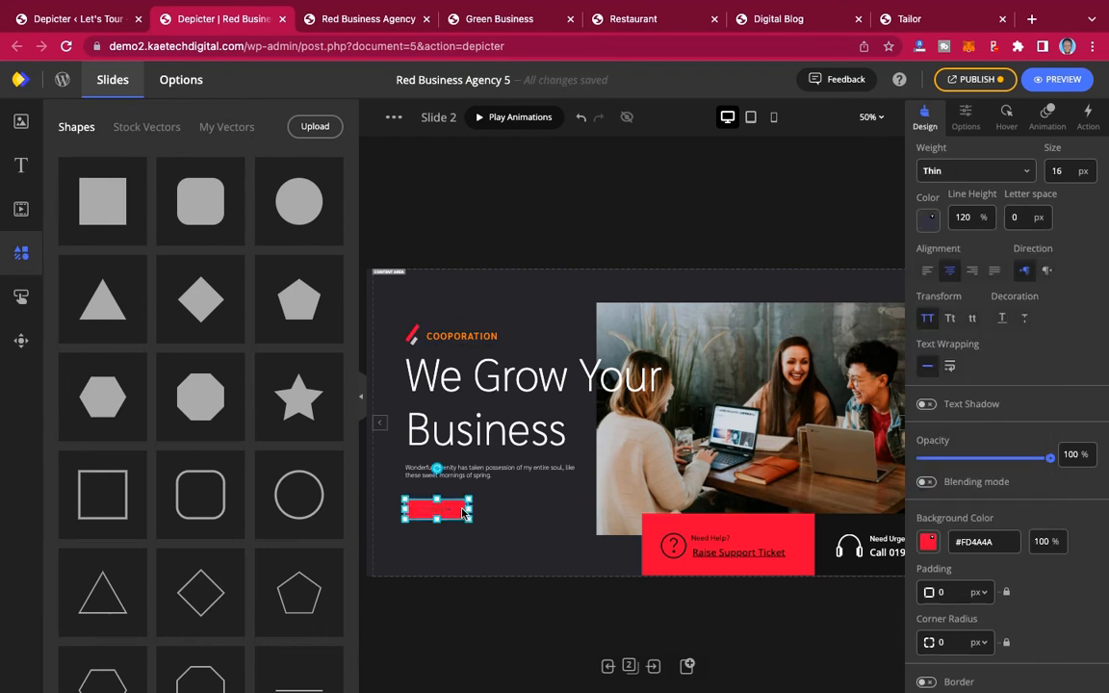
left_click(928, 546)
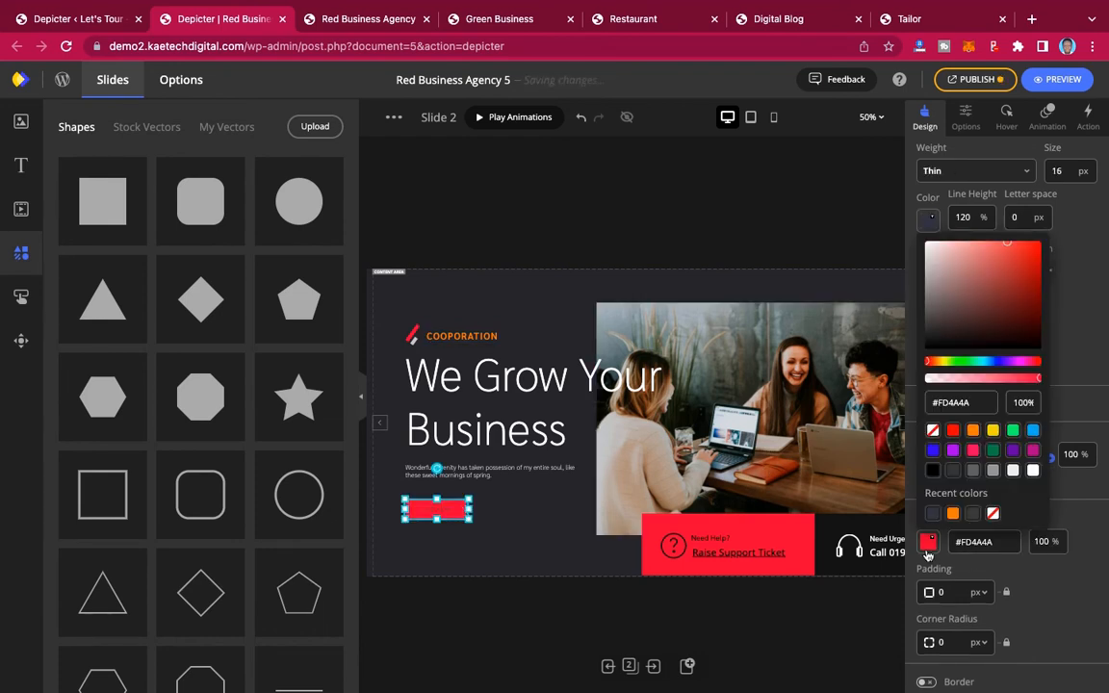
left_click(973, 432)
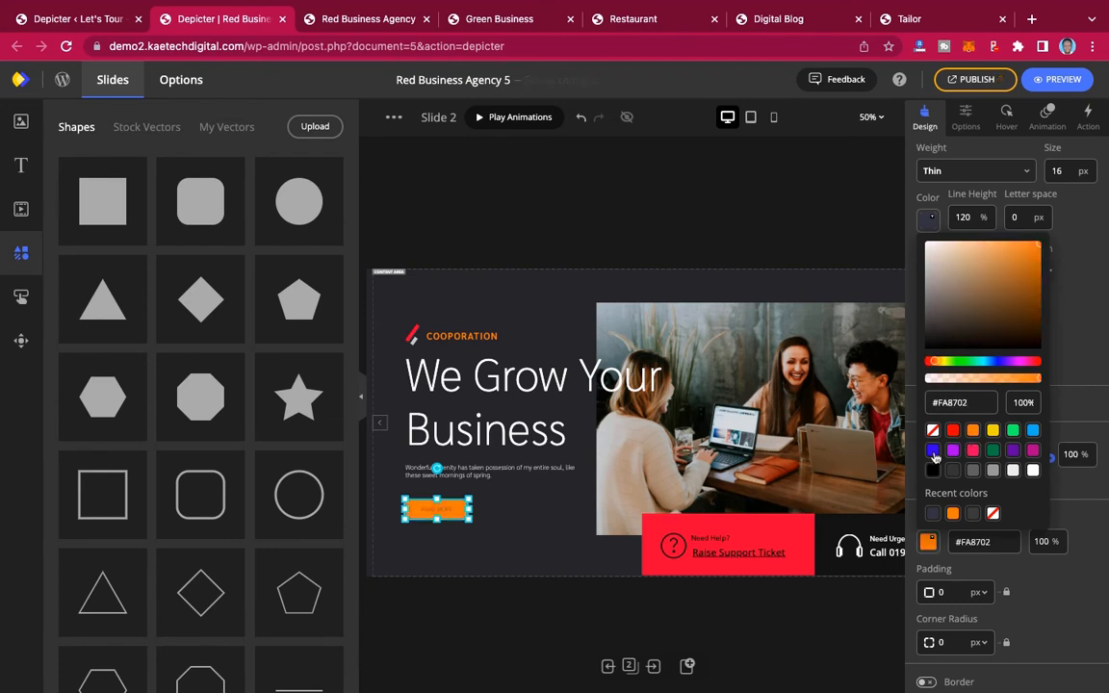
Fill the box behind "Raise Support Ticket" on Slide 2 with orange #FA8702.
left_click(806, 532)
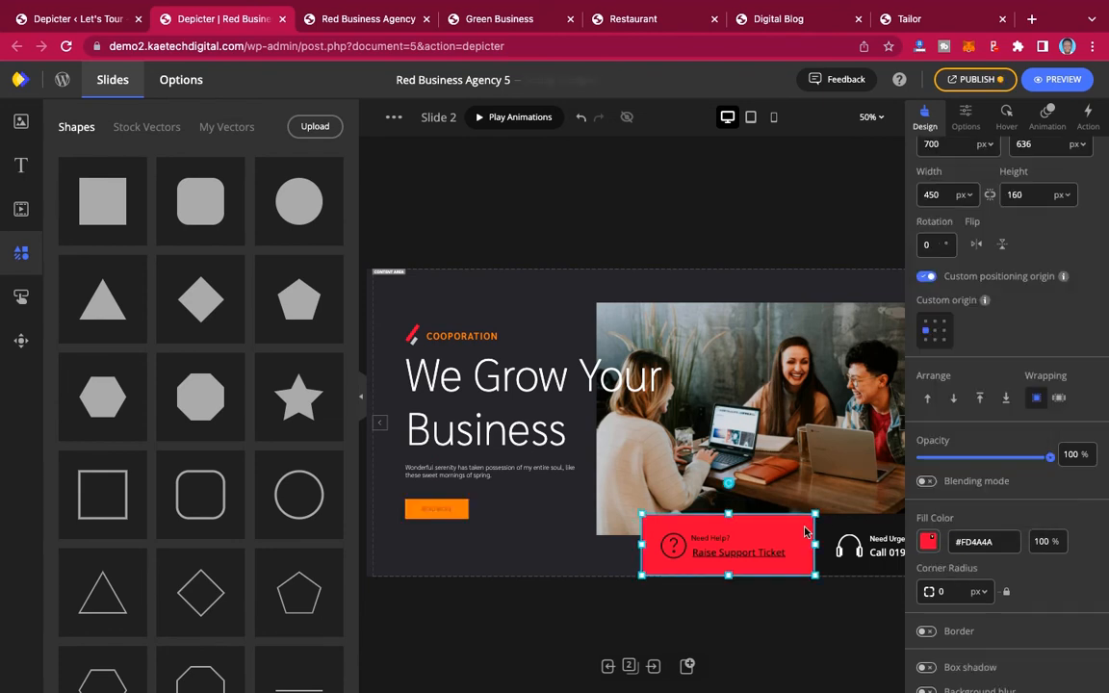
left_click(930, 542)
left_click(973, 431)
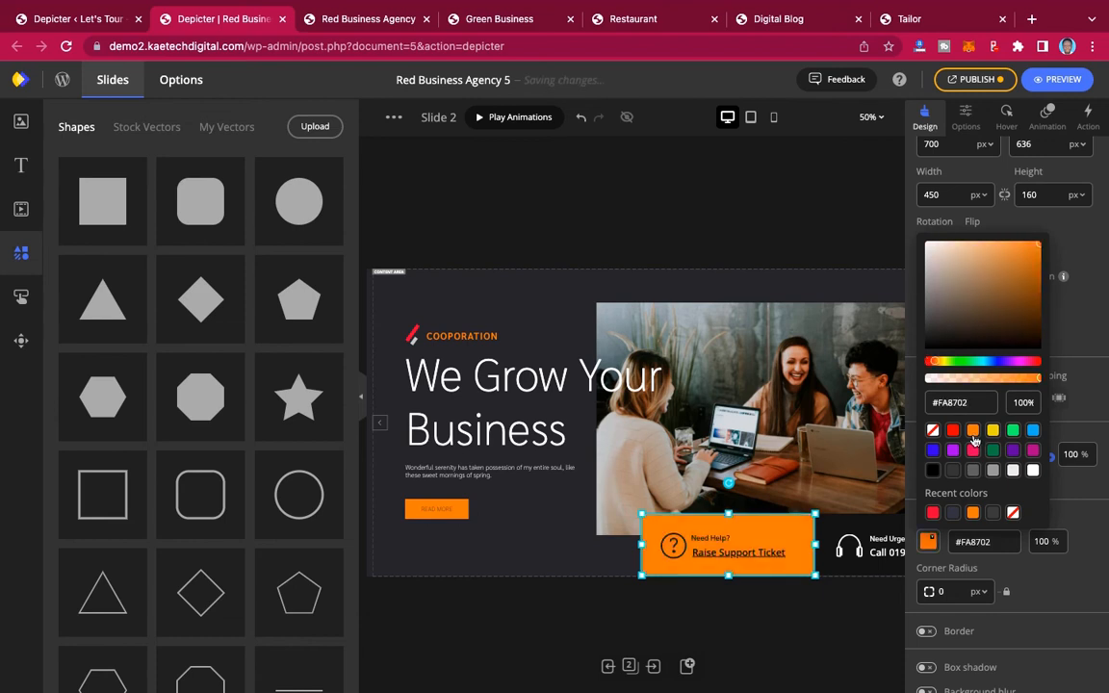
Look at the stock photo library and the photo upload dialog for replacing Slide 2's image, and close it without inserting a photo.
left_click(735, 318)
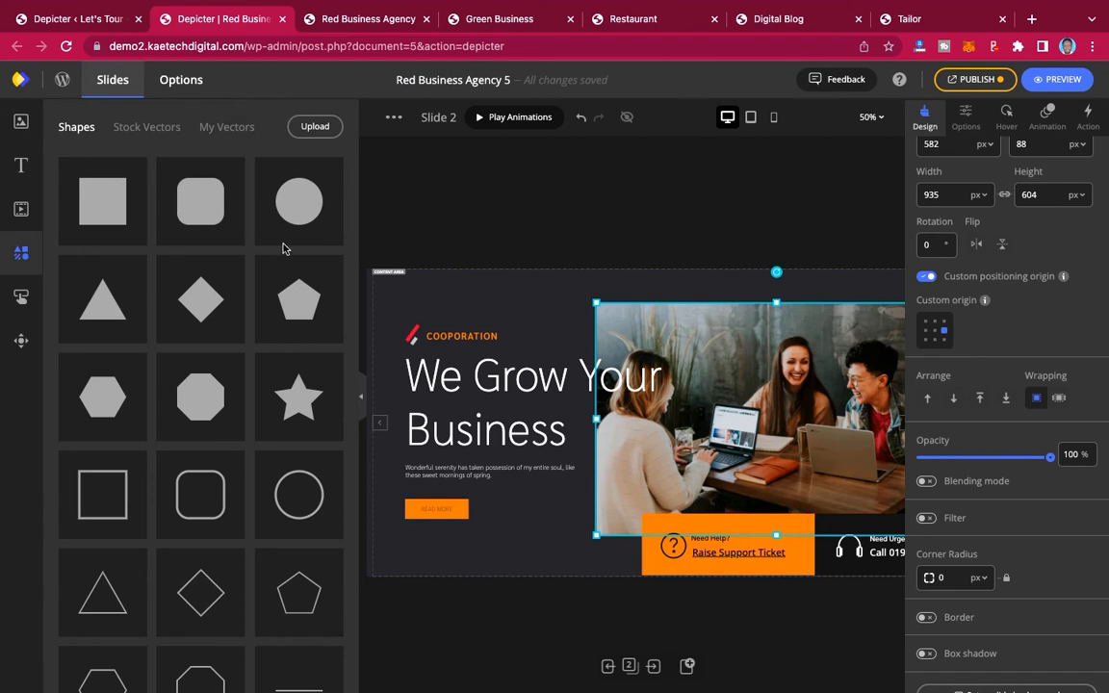
left_click(20, 118)
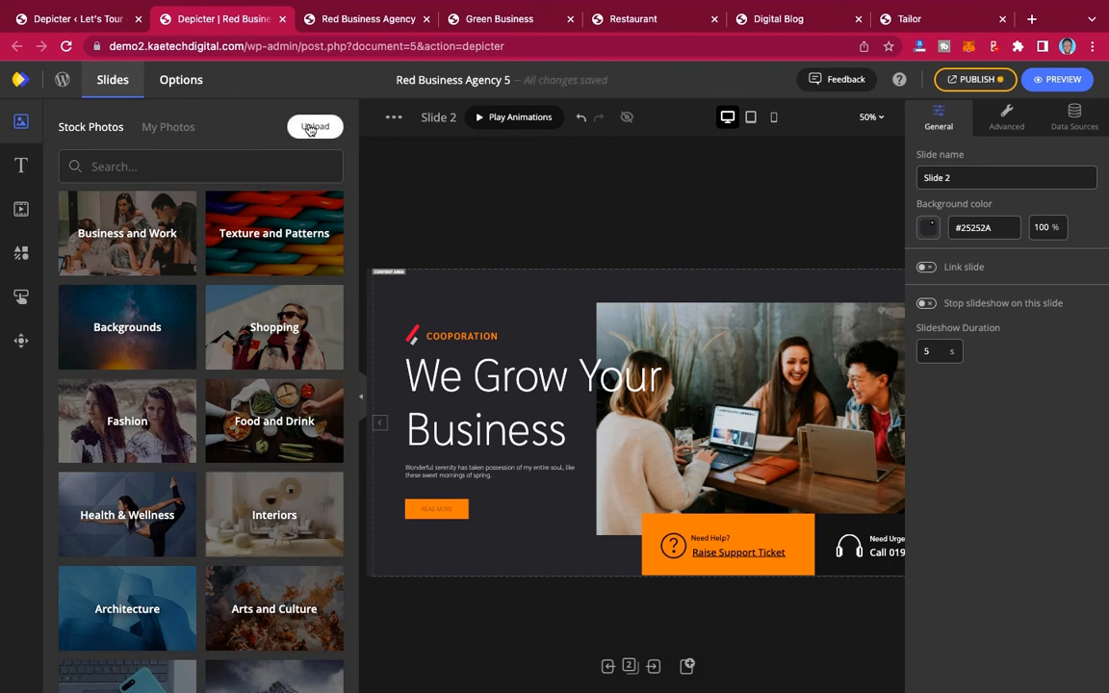
left_click(310, 129)
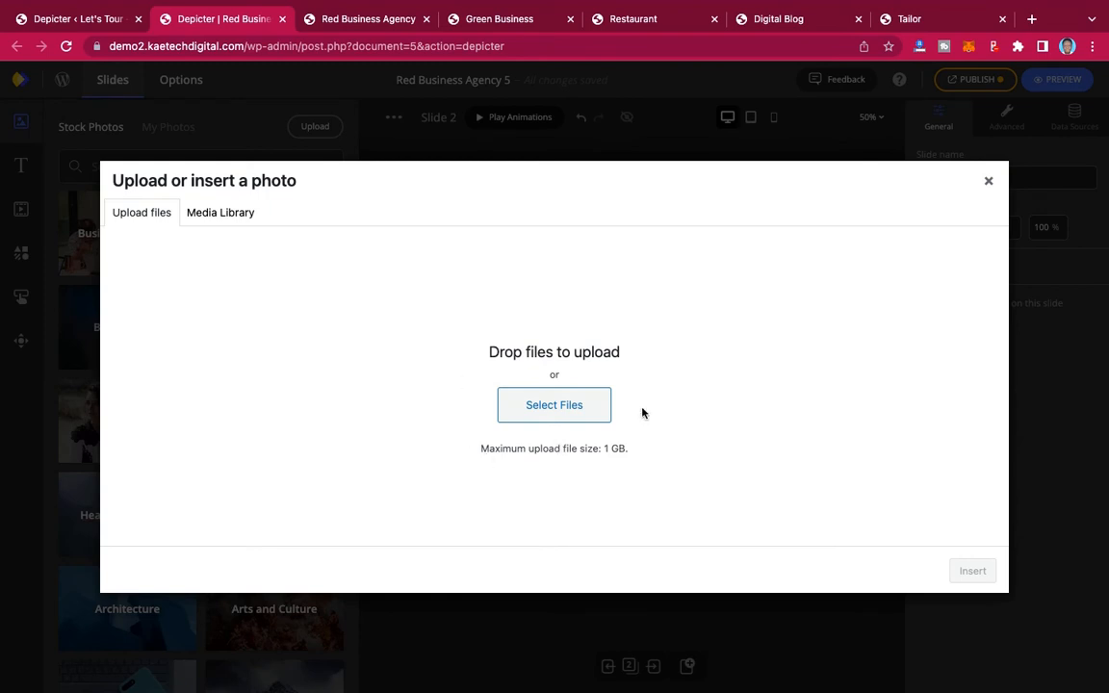
left_click(989, 182)
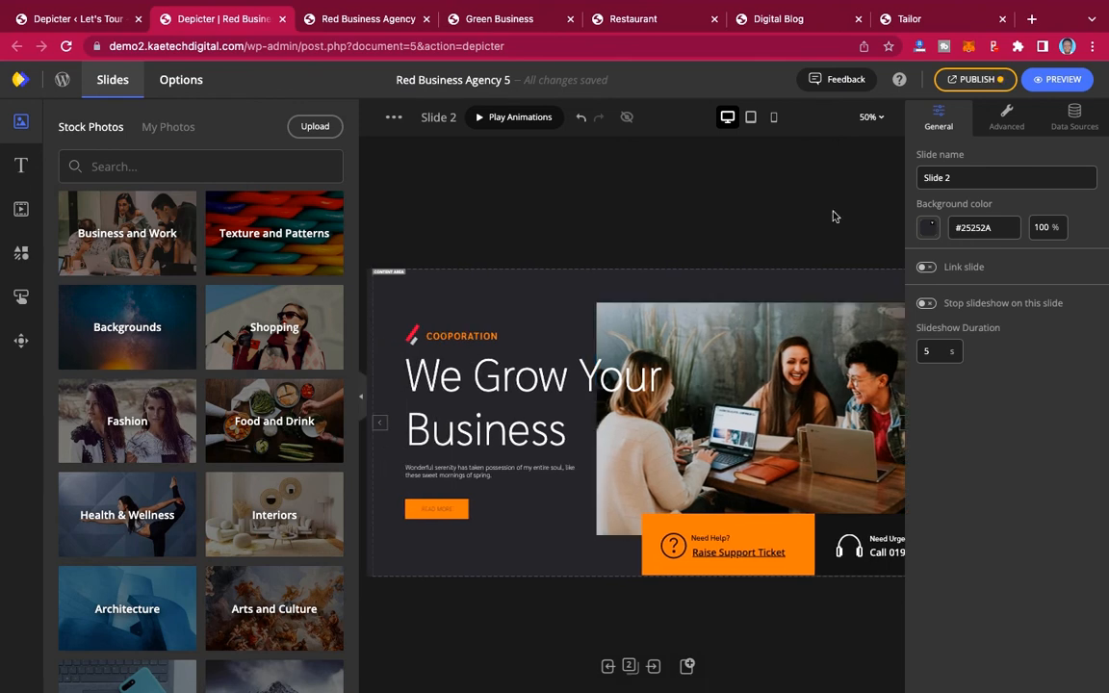
Publish the slider's changes and copy its alias shortcode.
left_click(976, 81)
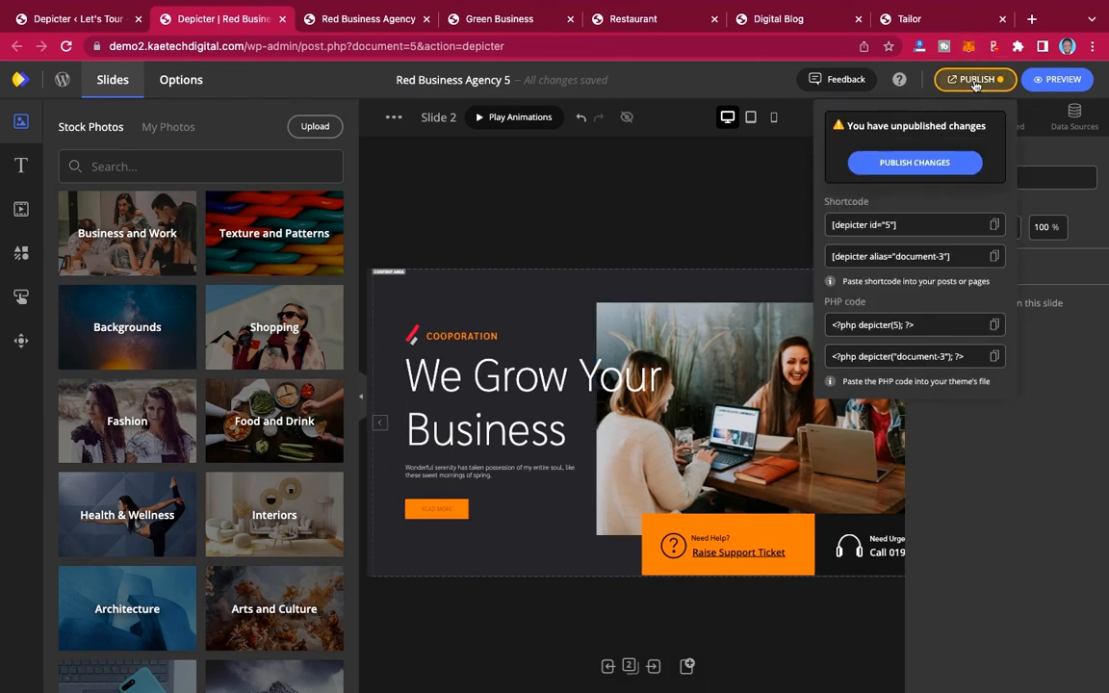
left_click(918, 165)
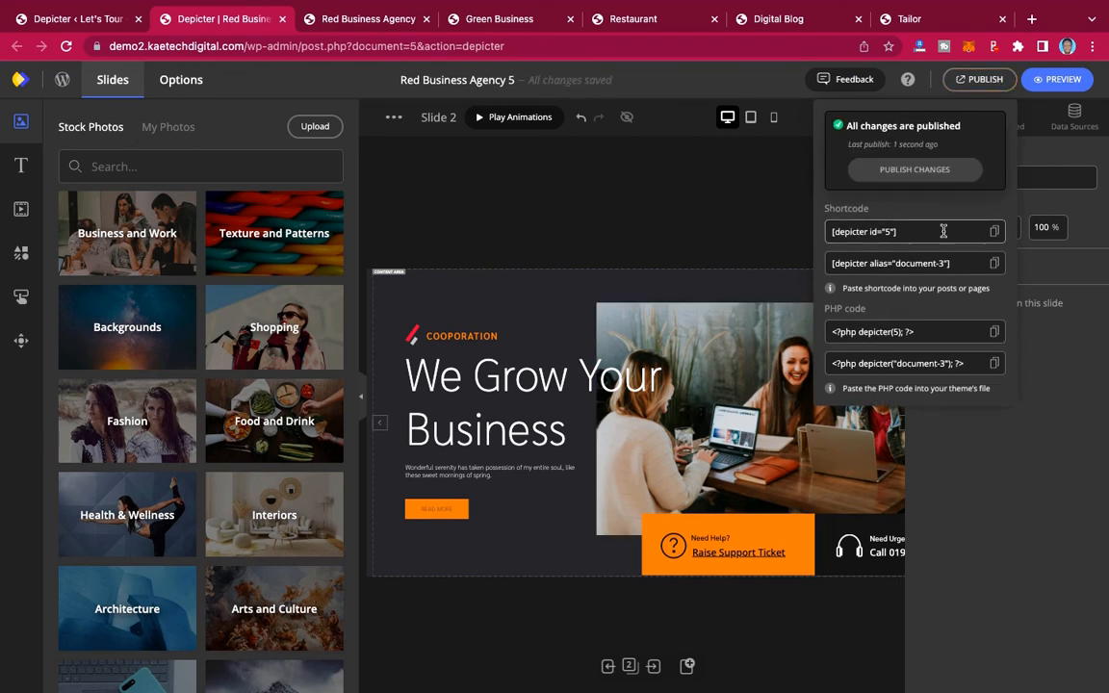
left_click(995, 264)
Go to the WordPress dashboard and create a new page titled "Slider 2".
left_click(83, 18)
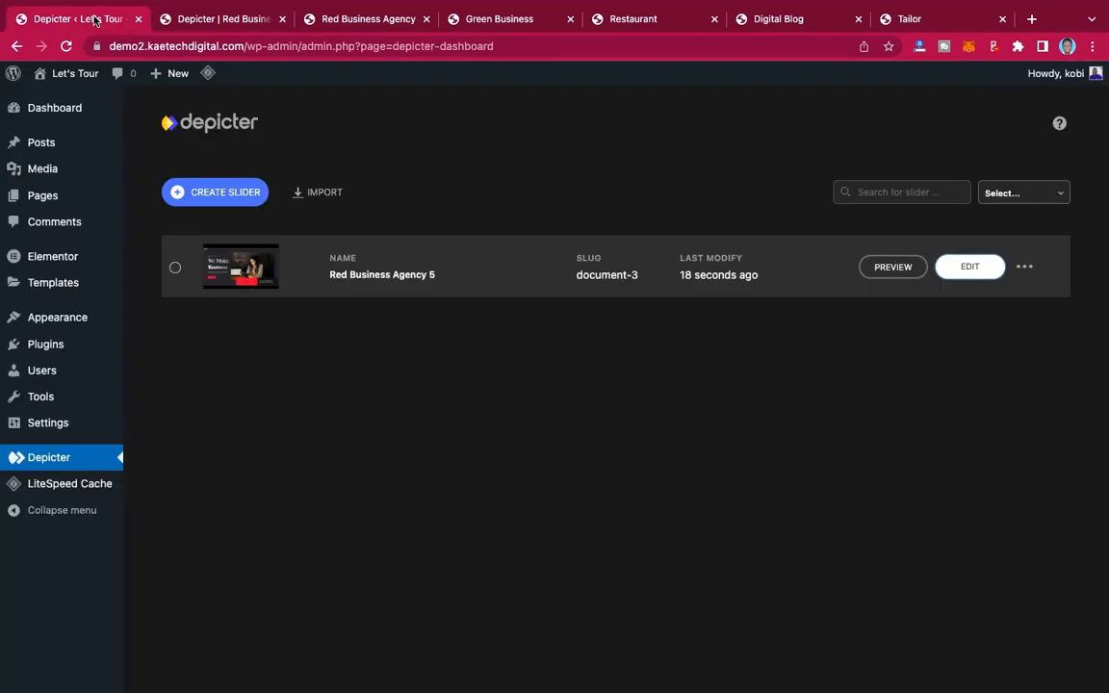
mouse_move(71, 154)
mouse_move(41, 199)
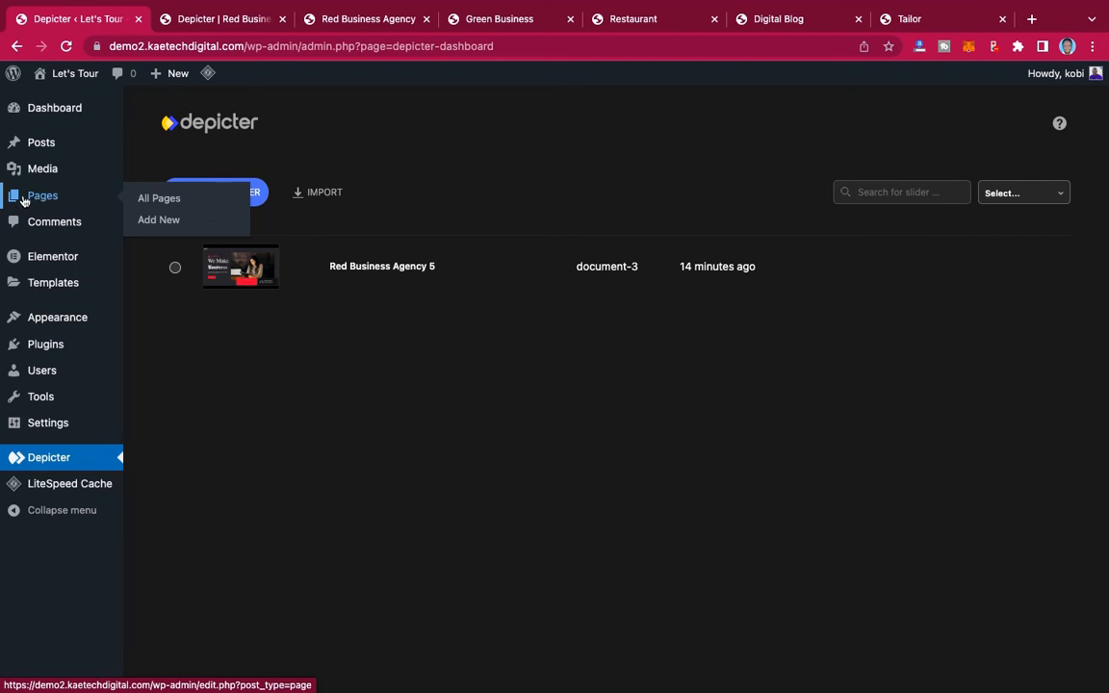
left_click(144, 220)
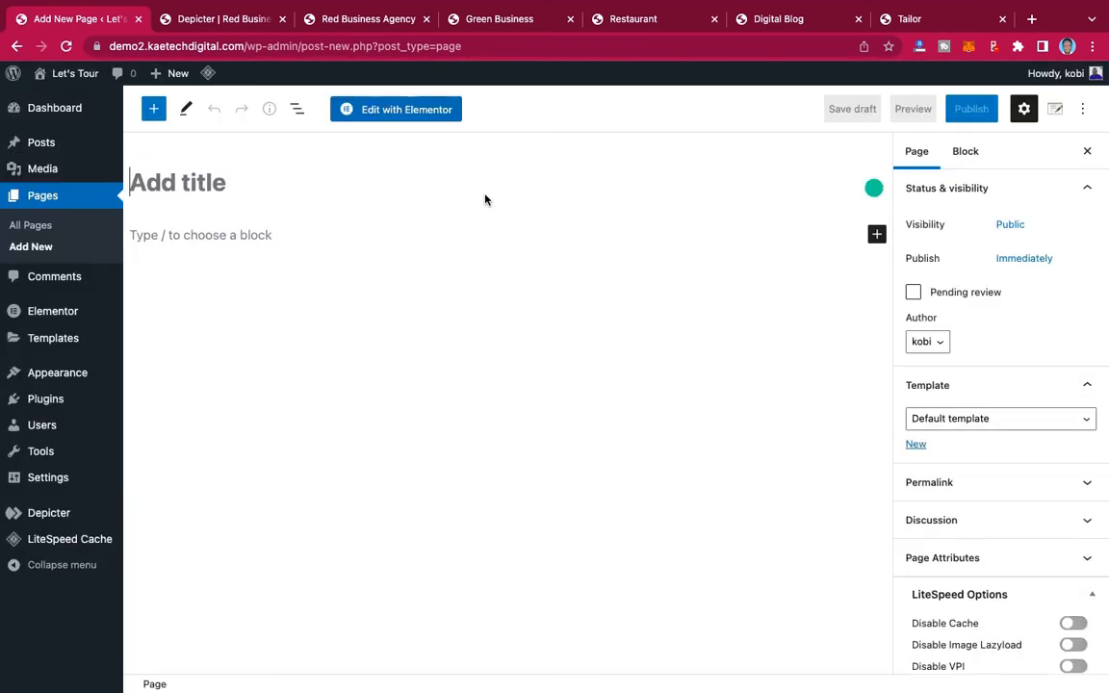
type("Slider")
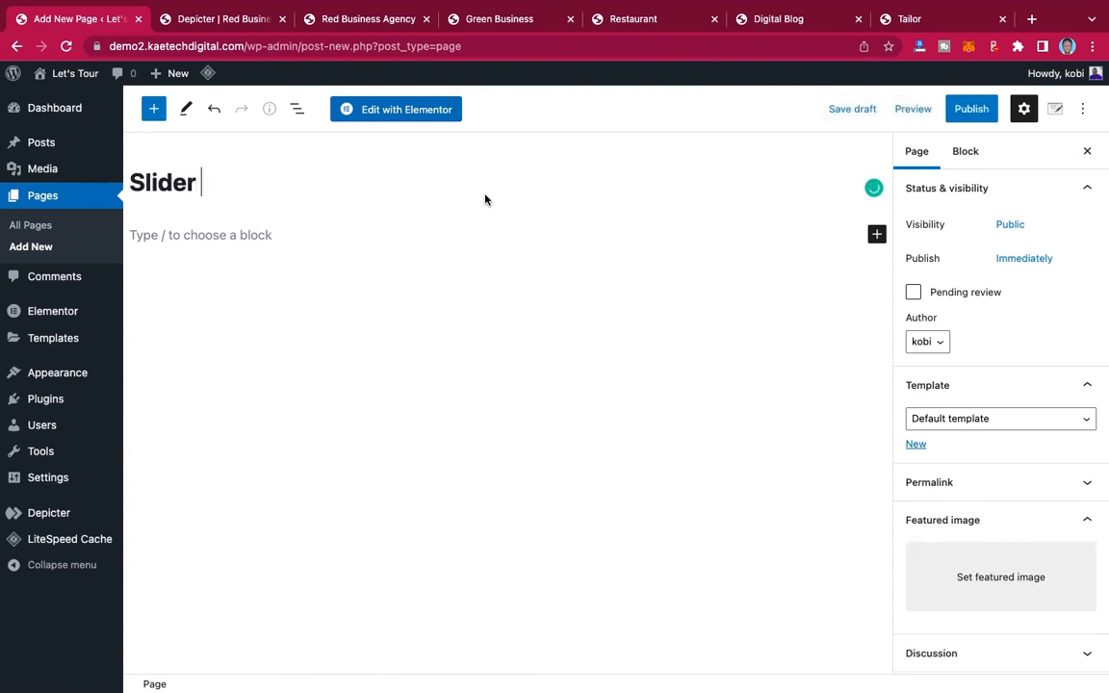
type(" 2")
Set the page's template to Elementor Canvas and publish the page.
left_click(971, 417)
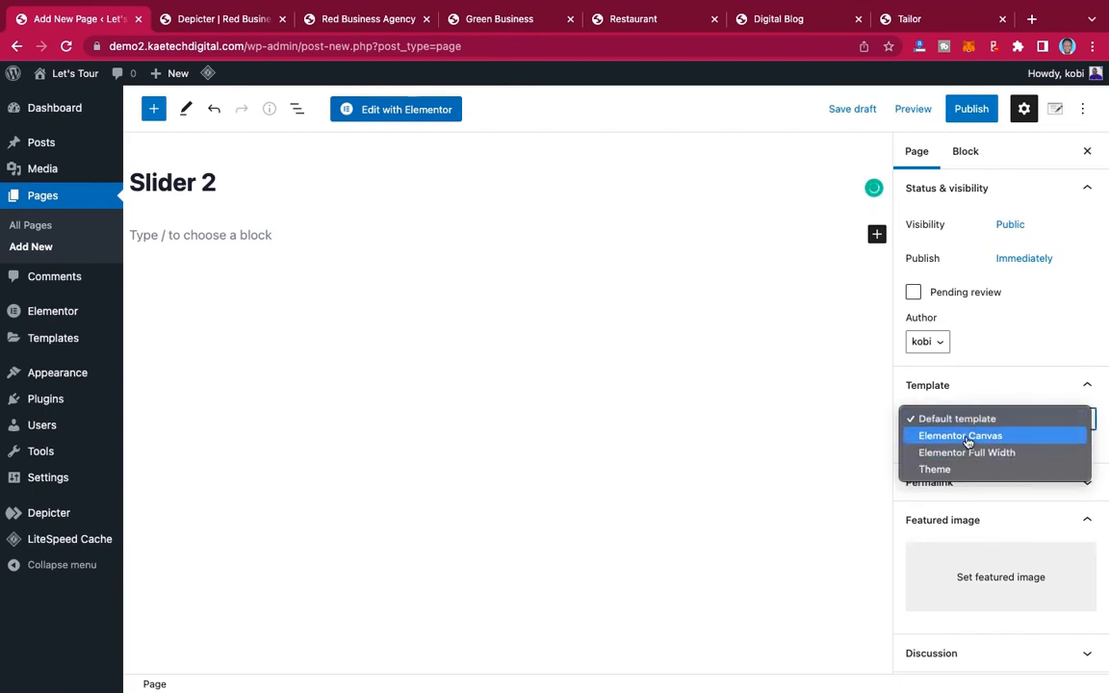
left_click(967, 438)
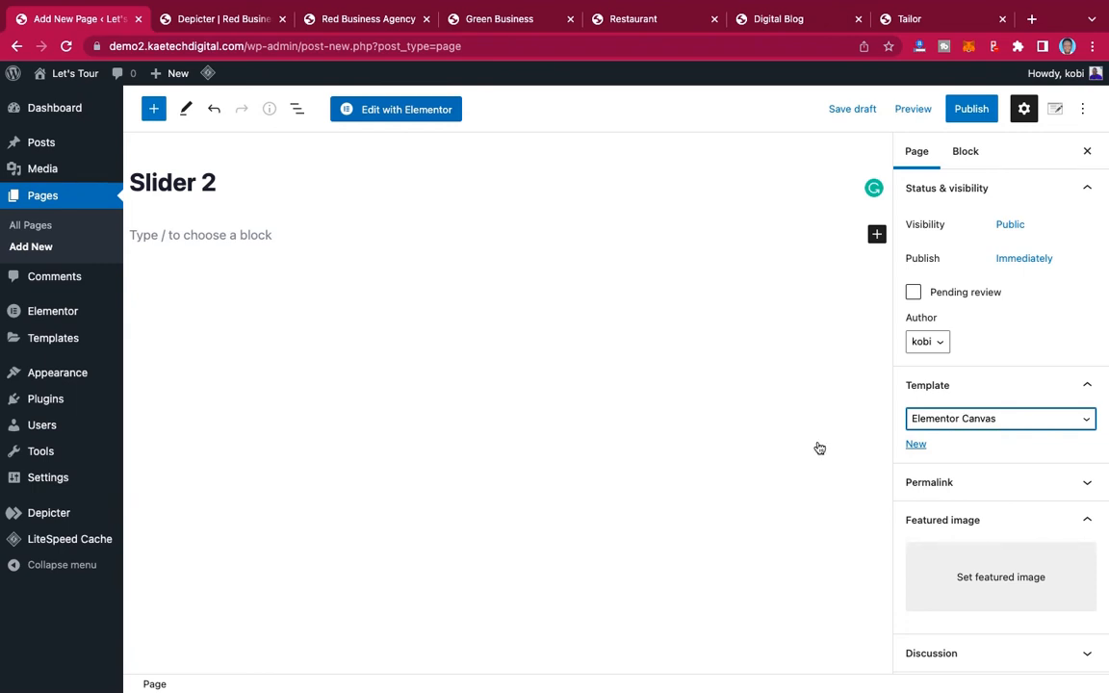
left_click(969, 109)
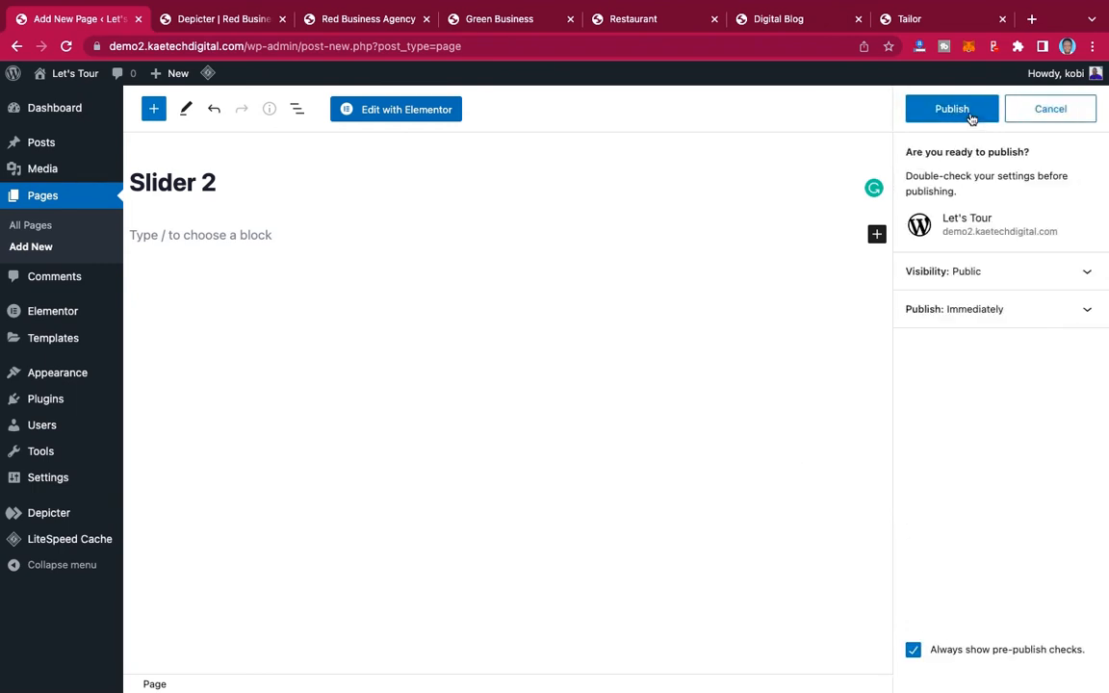
left_click(970, 111)
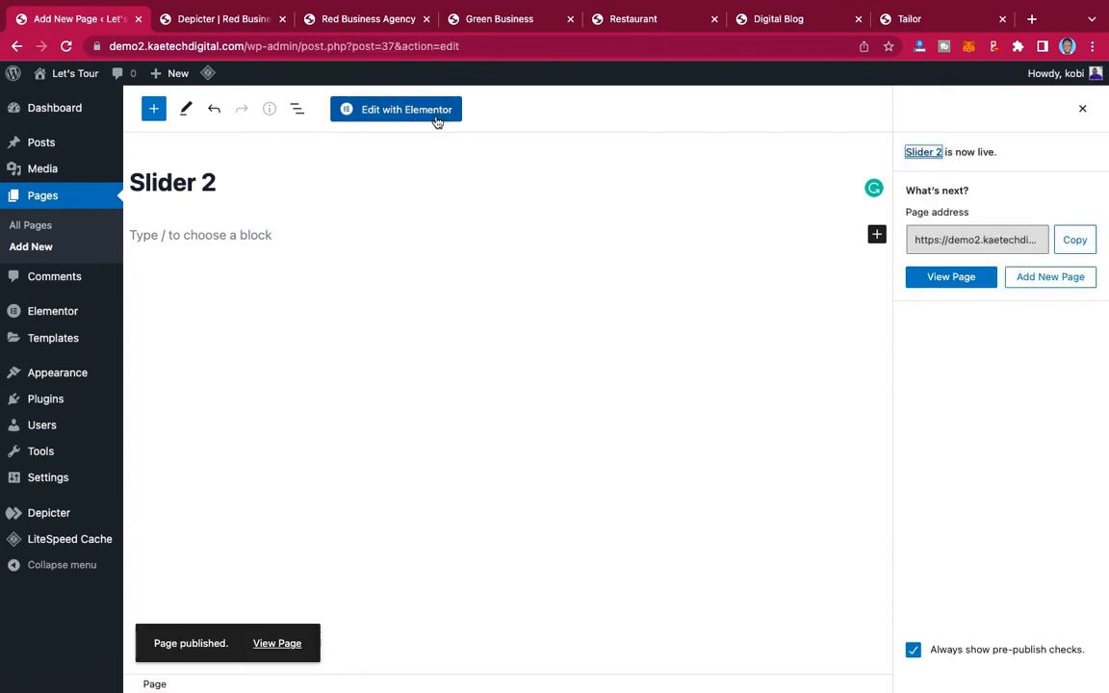
Open the page for editing in Elementor and add a single-column section.
left_click(394, 104)
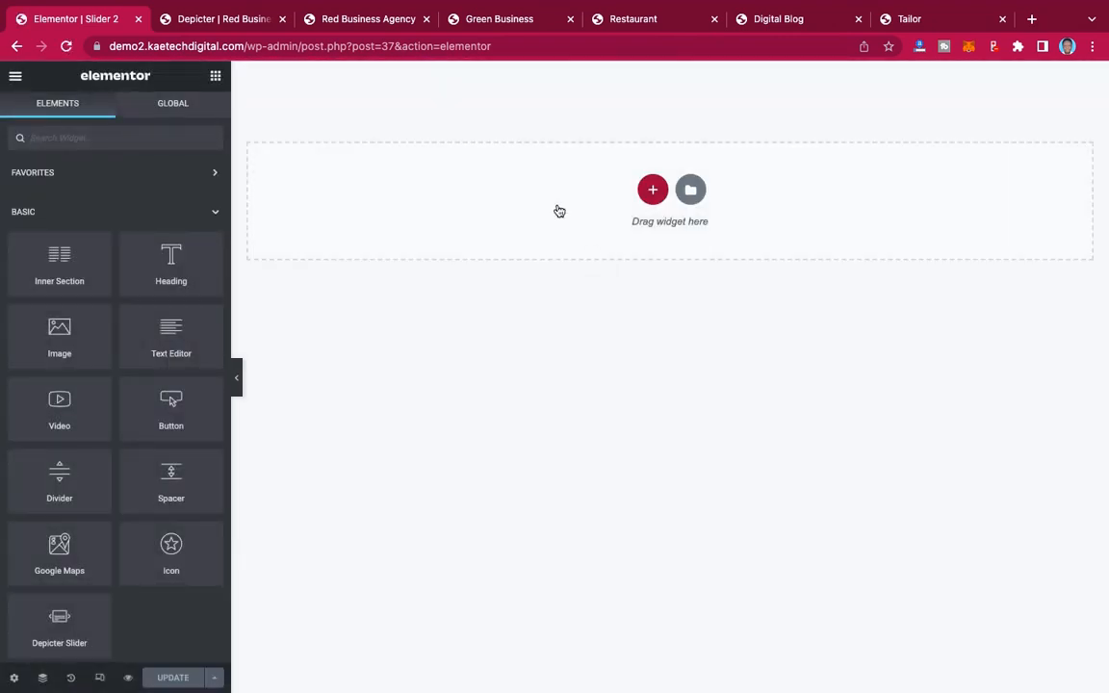
left_click(655, 192)
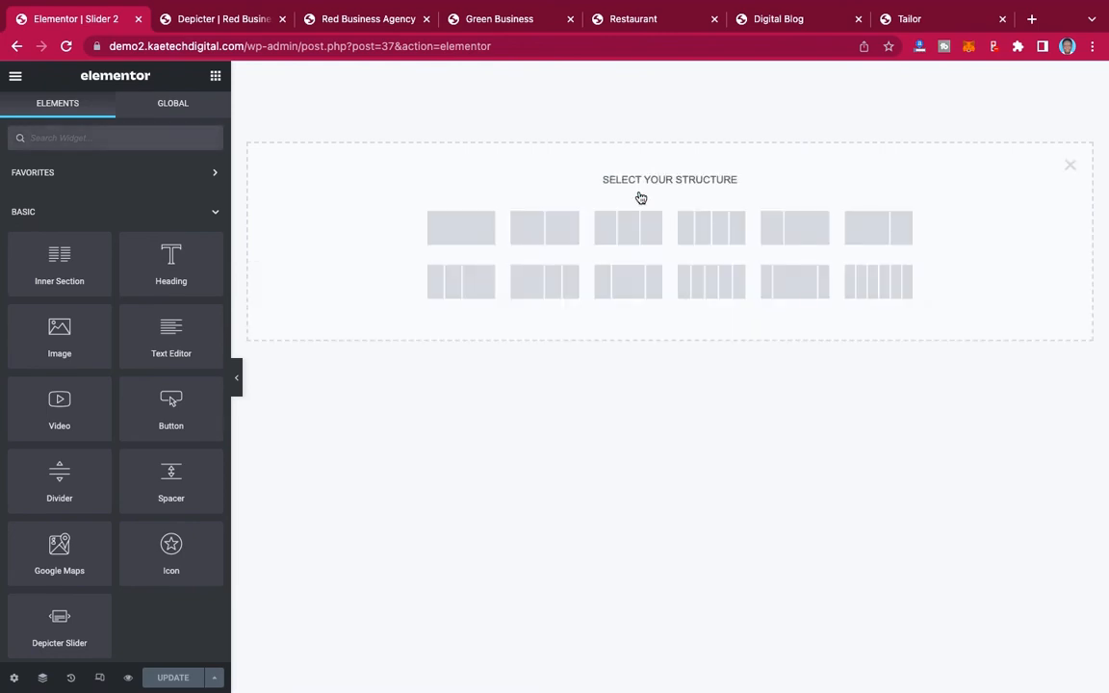
left_click(458, 233)
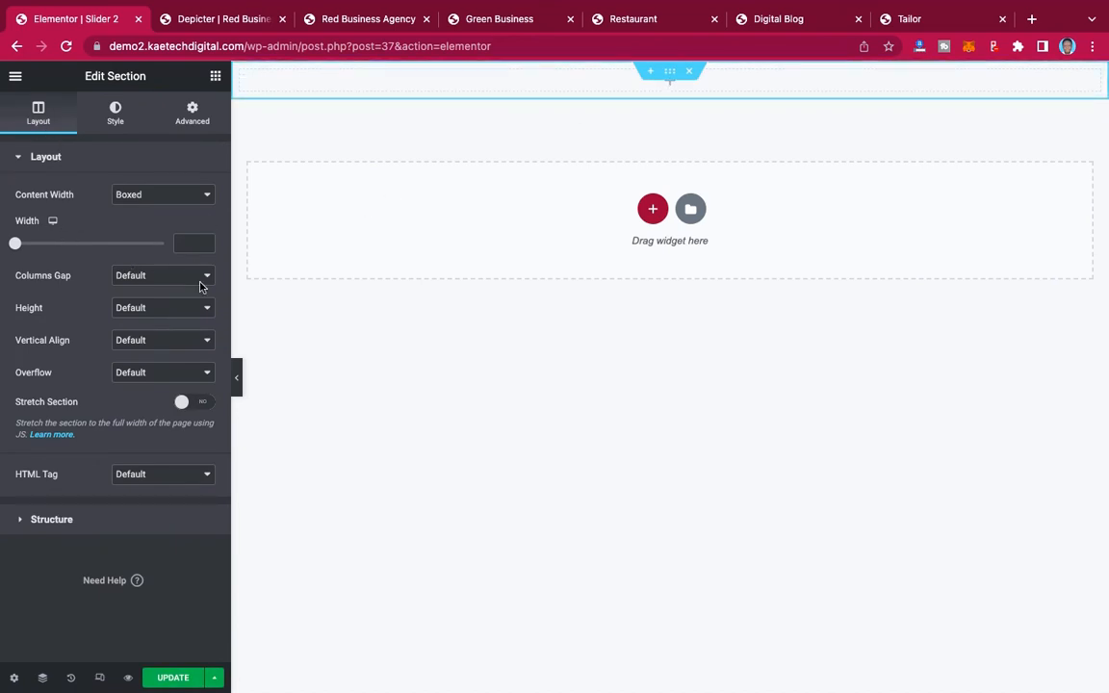
Set the section's content width to Full Width and its columns gap to No Gap.
left_click(175, 194)
left_click(165, 212)
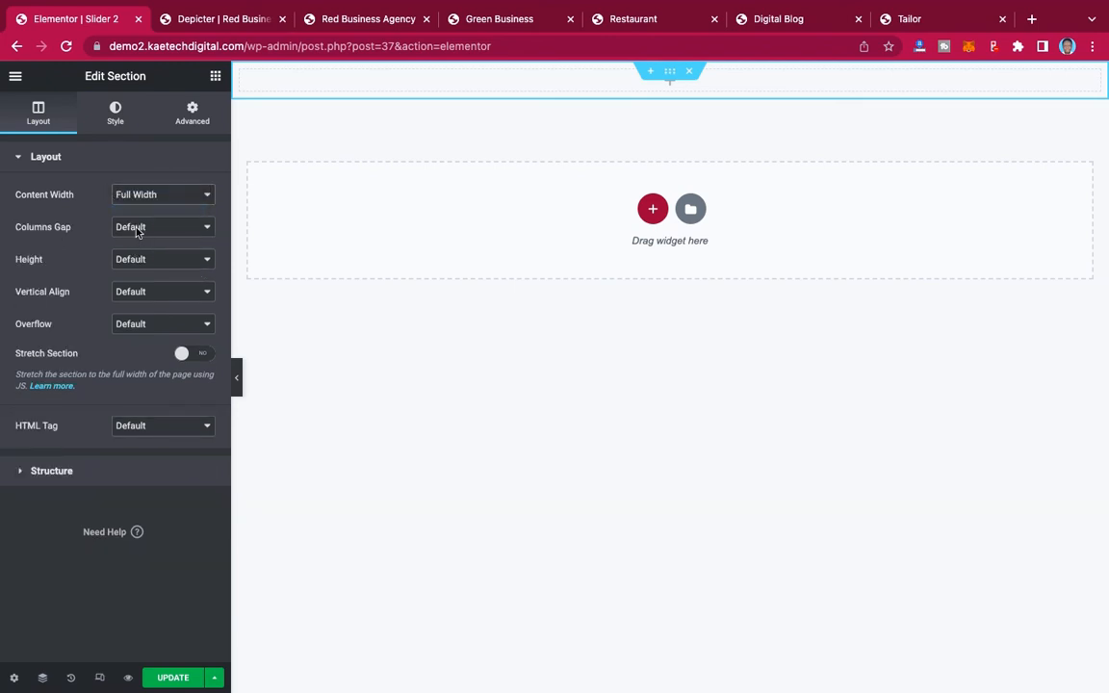
left_click(135, 228)
left_click(138, 243)
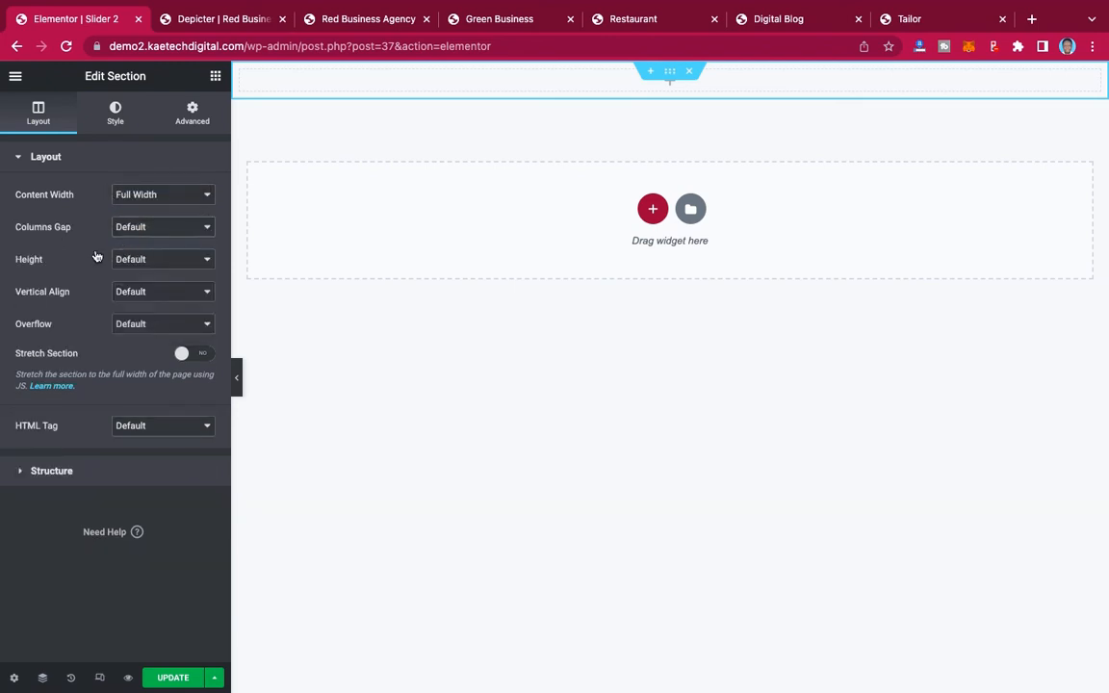
Give the section a minimum height of 100 VH and stretch it to the full page width.
left_click(147, 259)
left_click(149, 291)
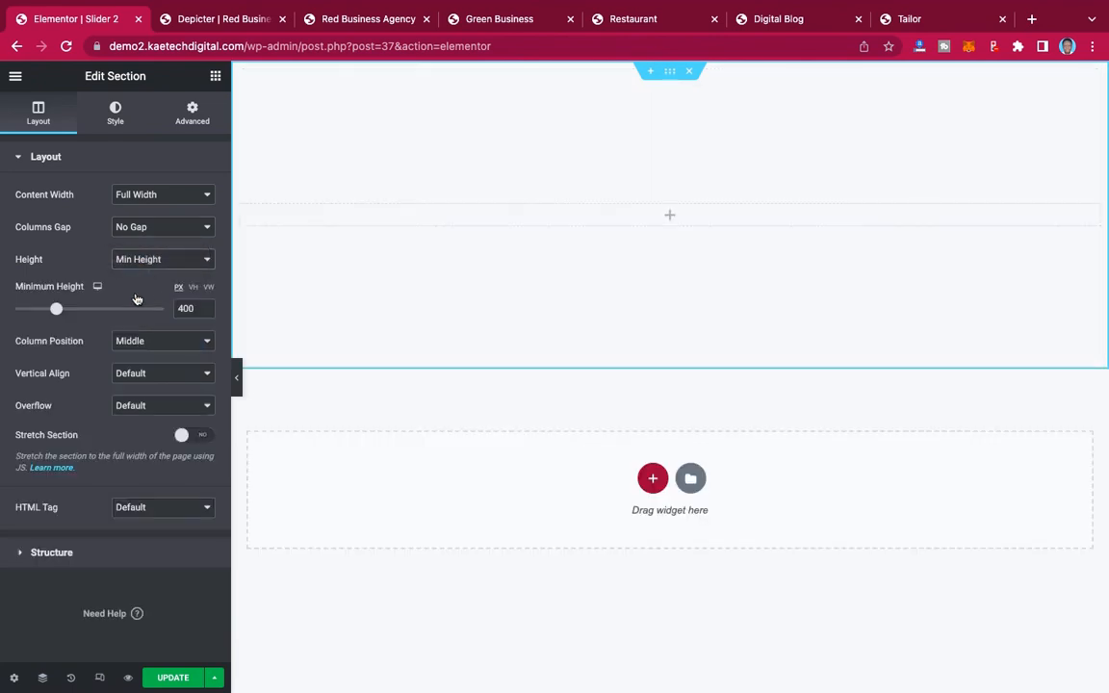
left_click(196, 289)
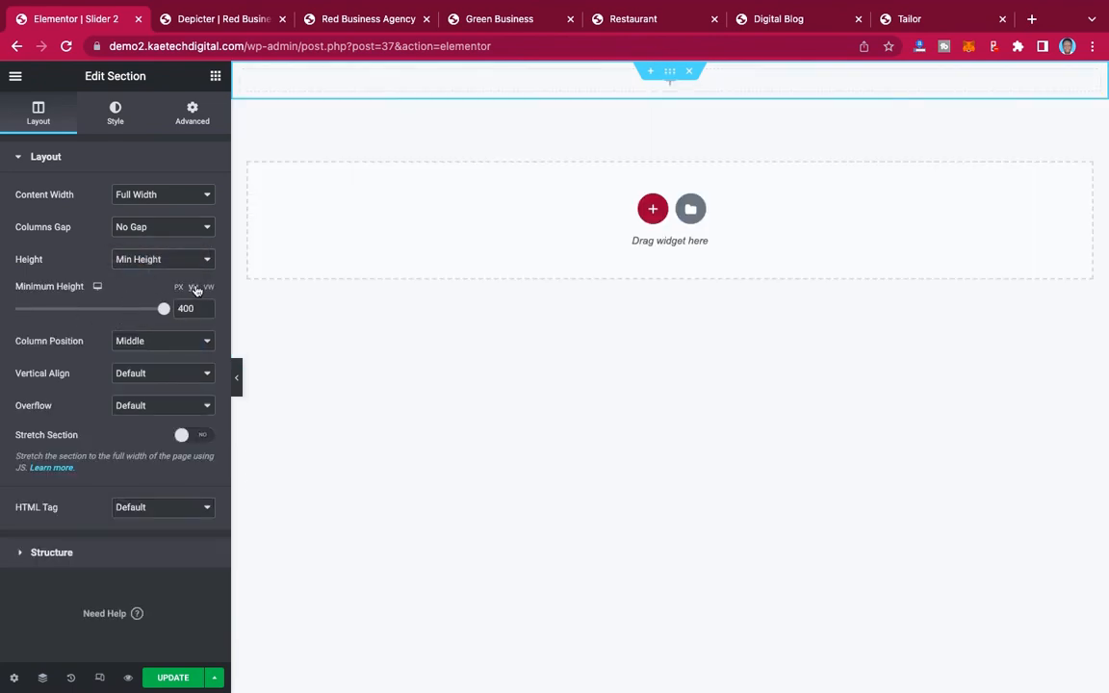
left_click(163, 309)
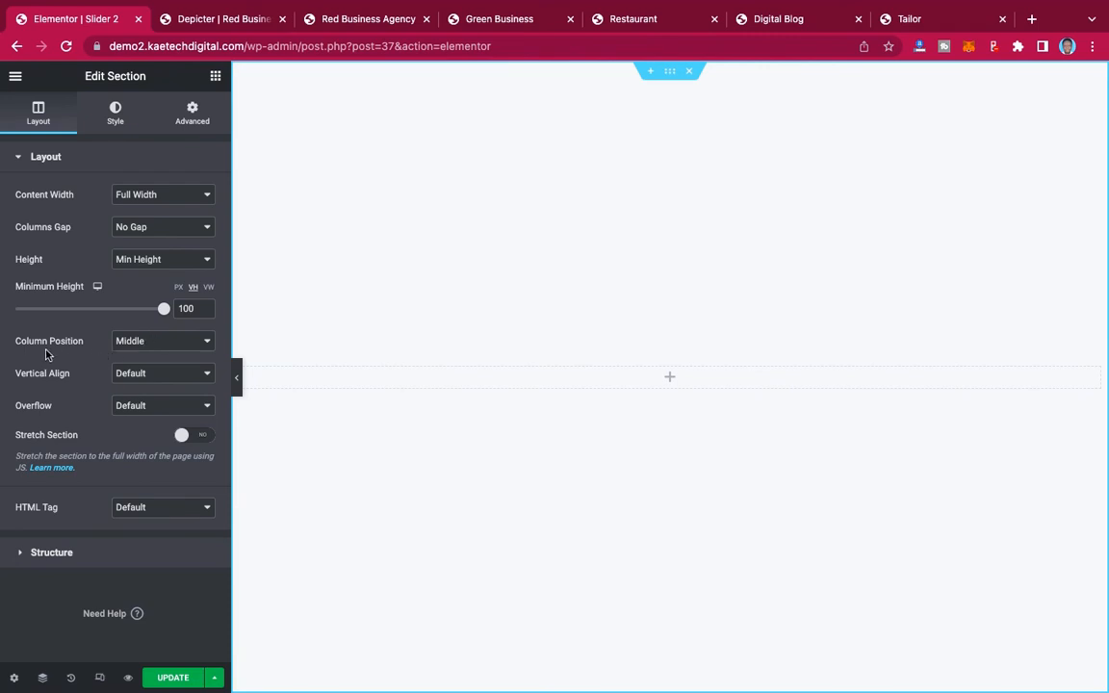
left_click(204, 440)
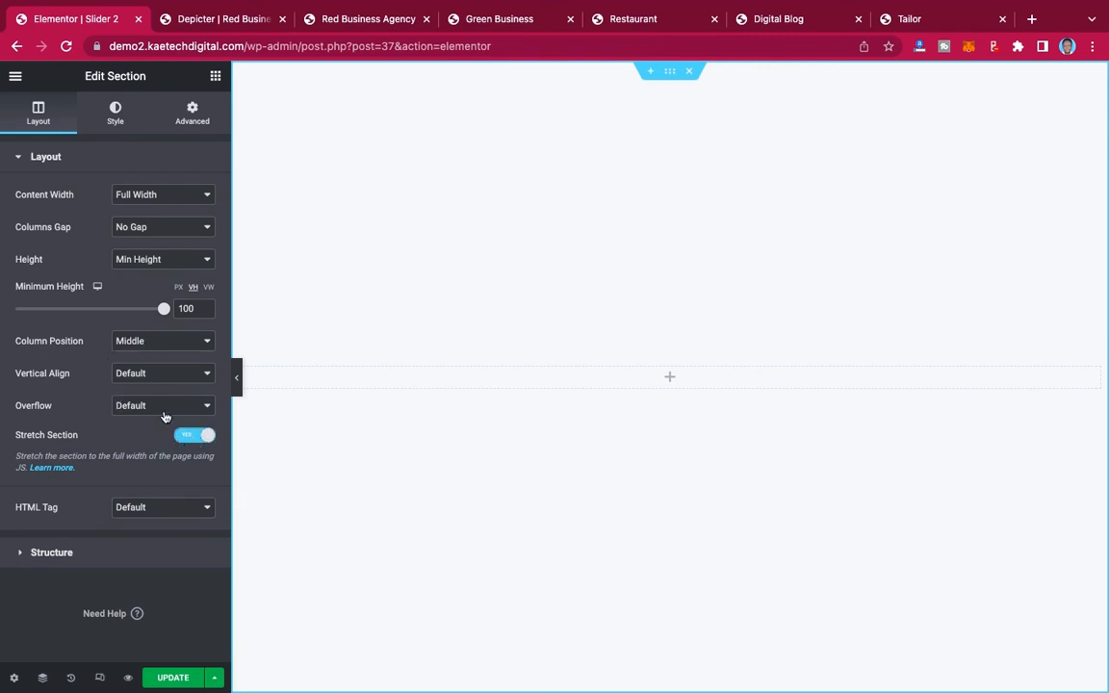
Add a Shortcode widget to the section with [depicter alias="document-3"] as its shortcode, and update the page.
left_click(669, 377)
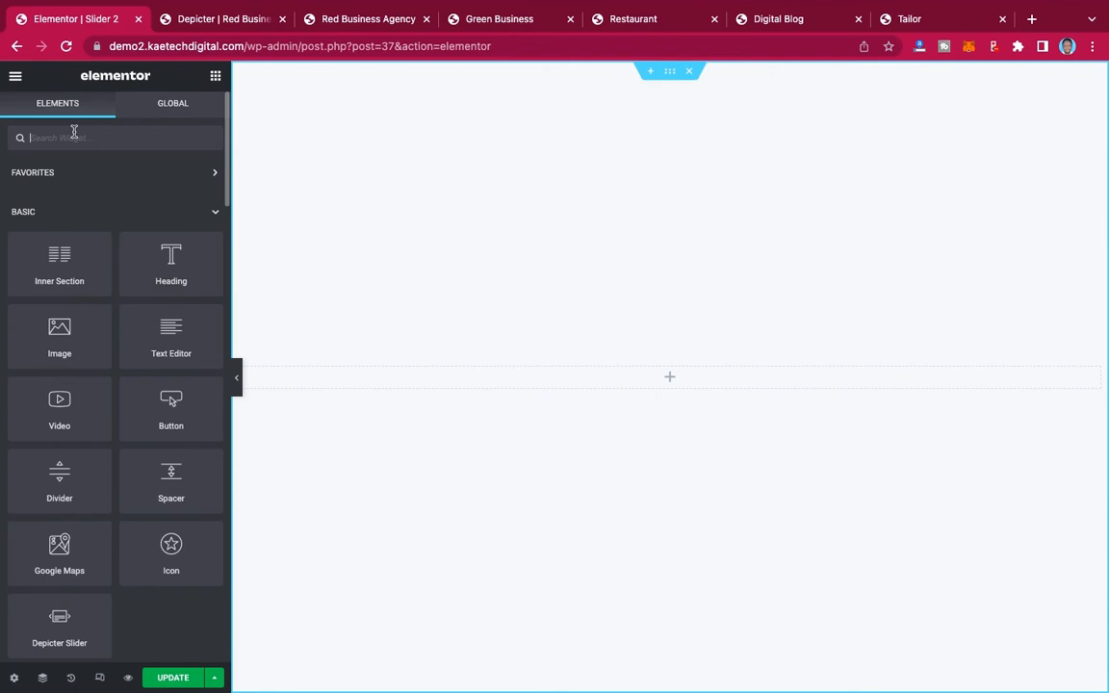
type("short")
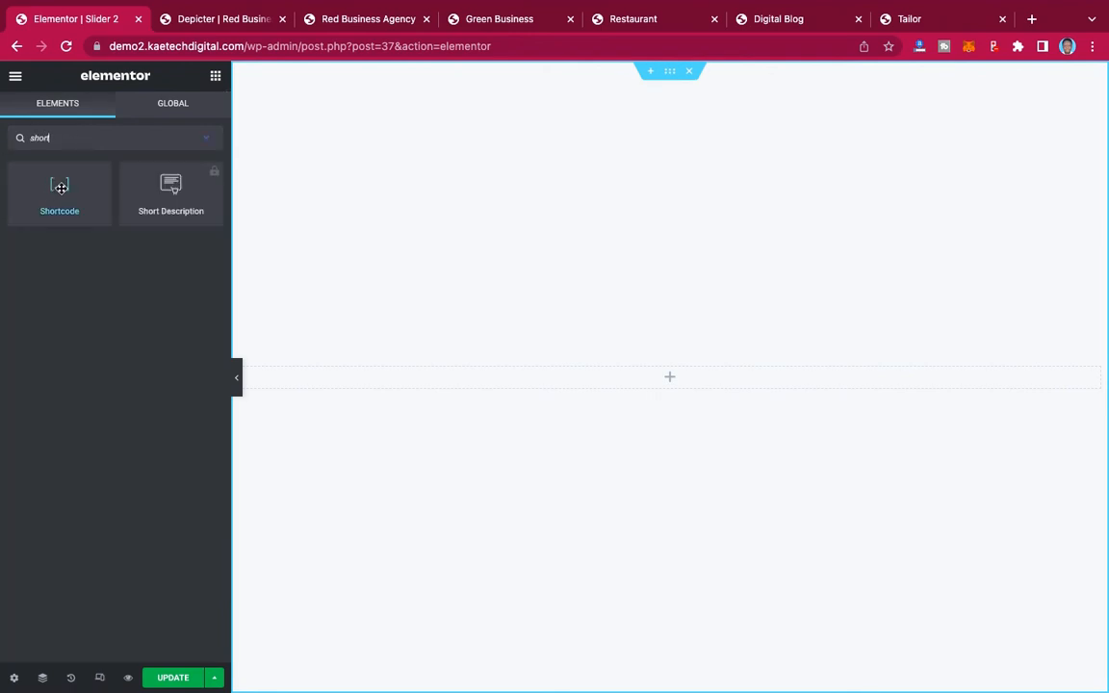
left_click_drag(60, 187, 698, 378)
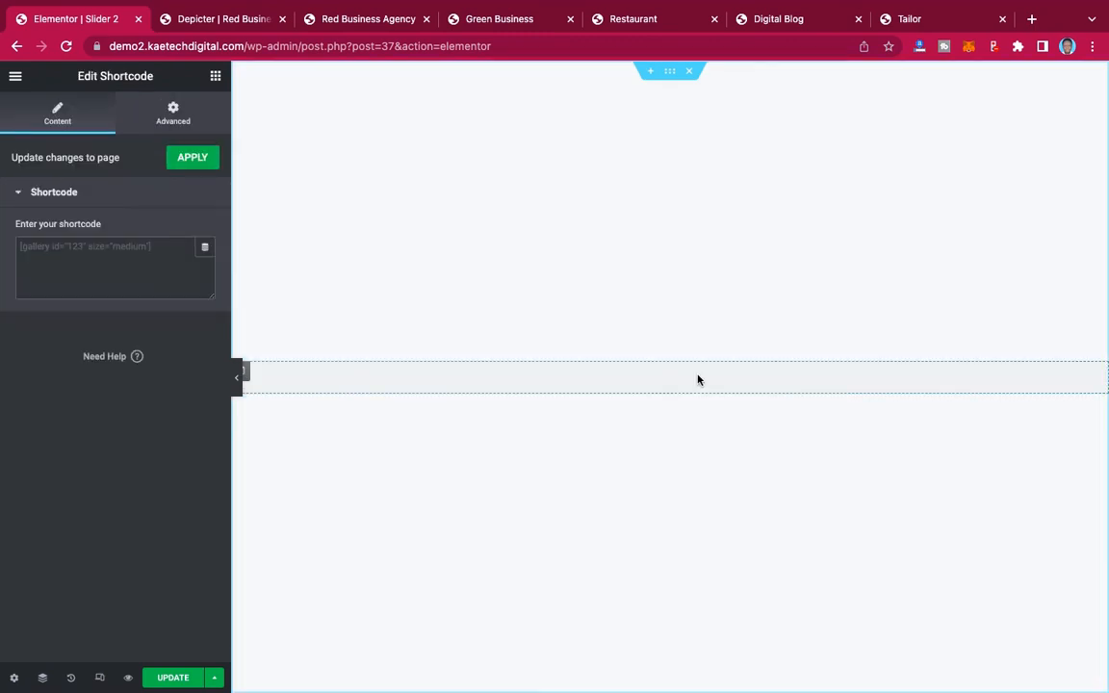
type("[depicter alias=\"document-3\"]")
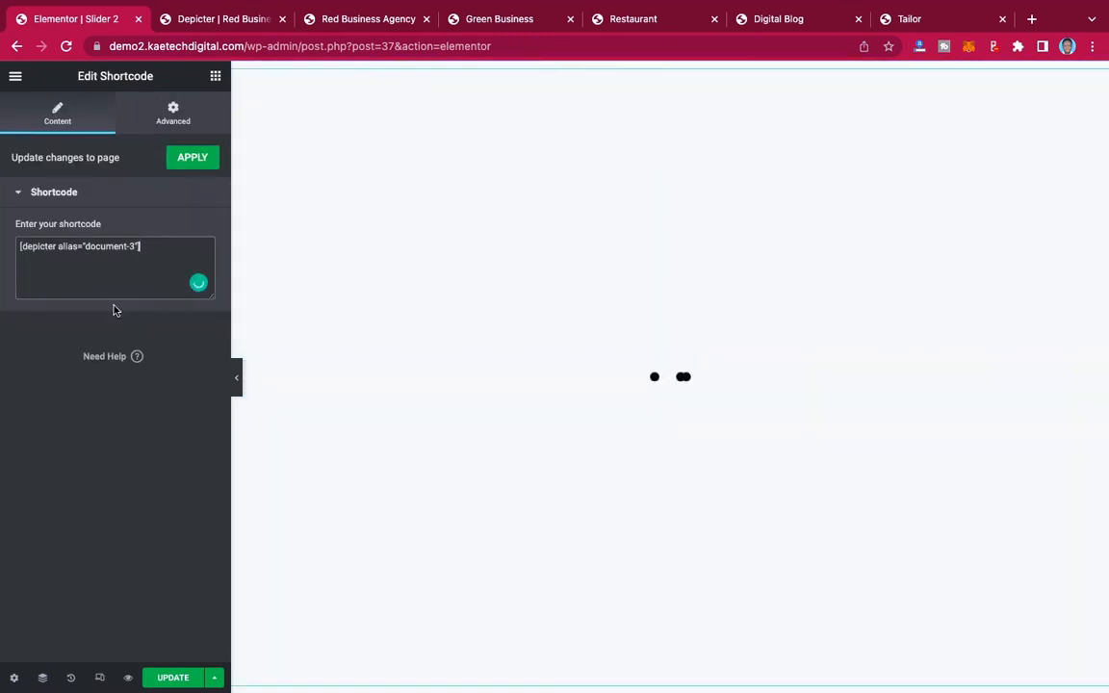
left_click(168, 677)
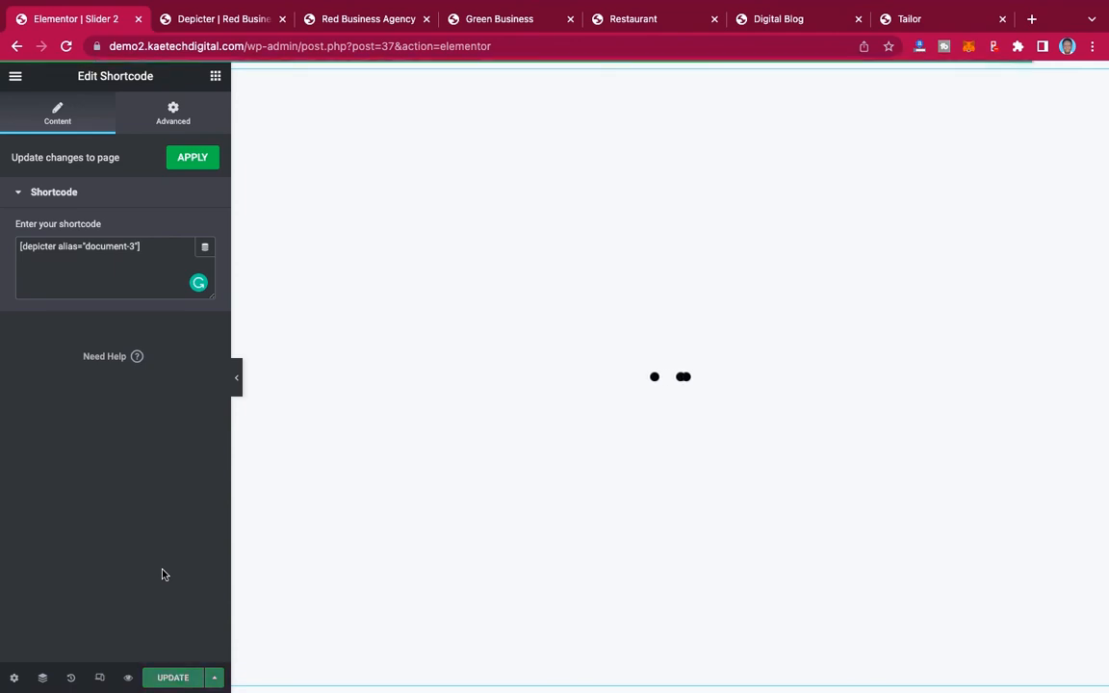
View the live Slider 2 page in a new tab and step forward through all of the slider's slides.
left_click(16, 77)
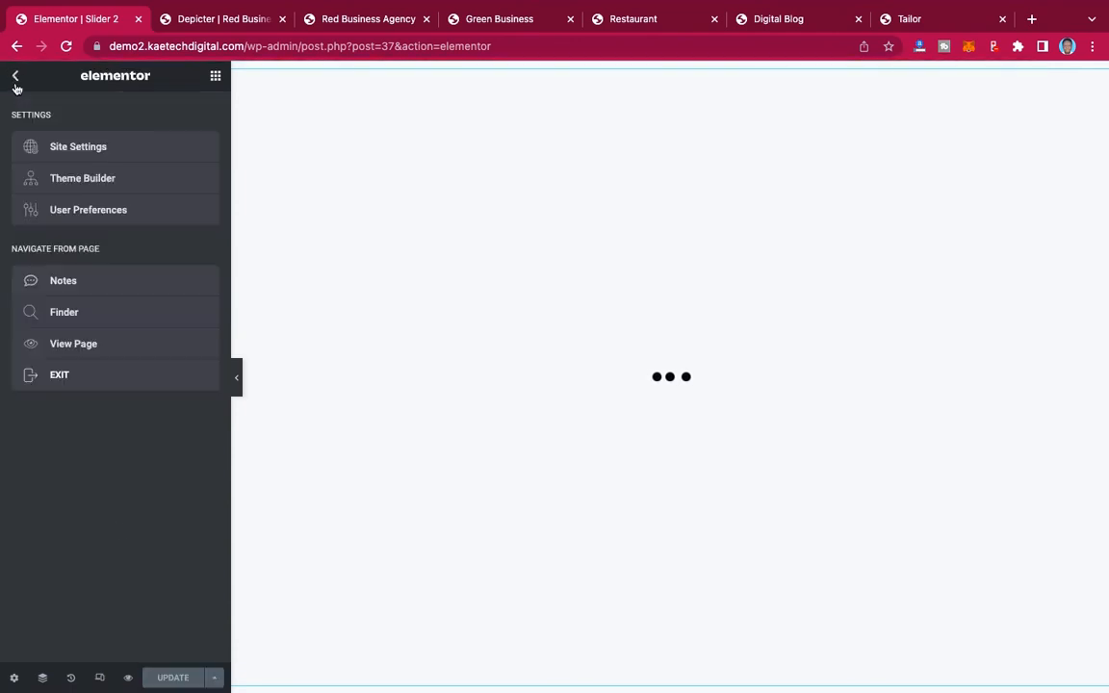
right_click(77, 347)
left_click(108, 353)
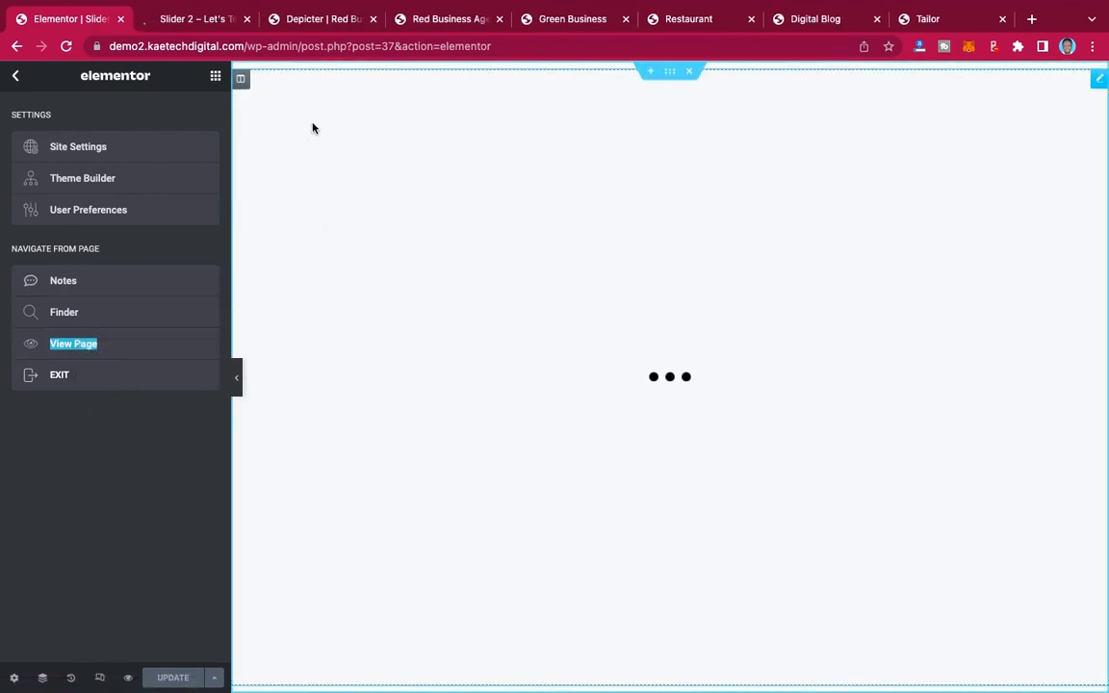
left_click(202, 19)
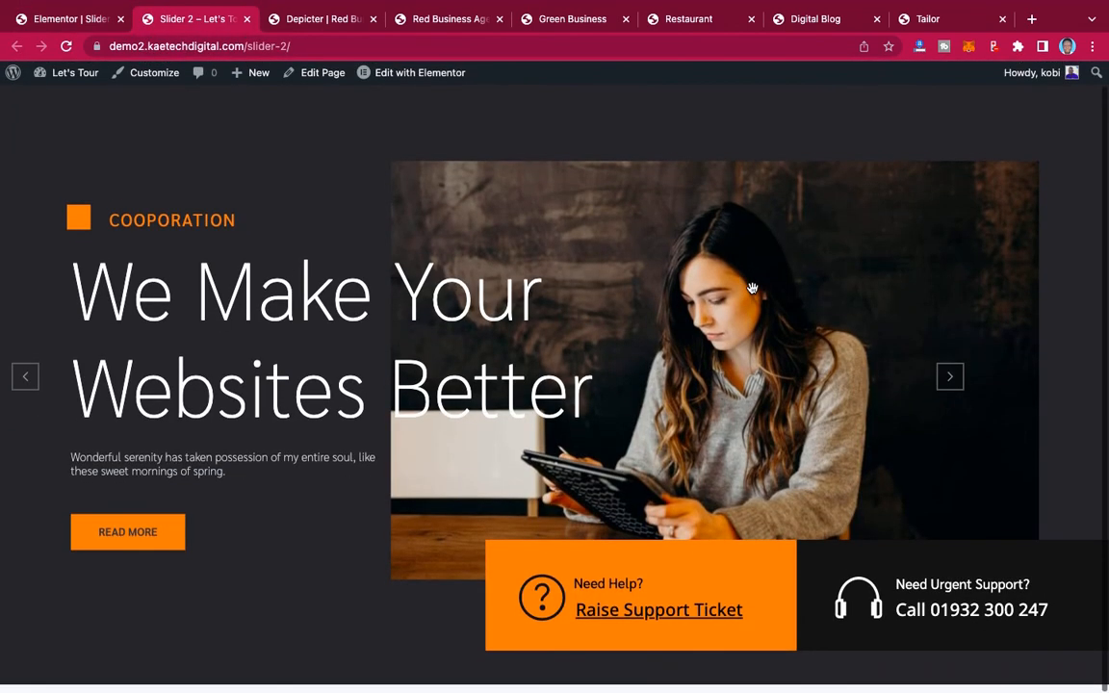
scroll(752, 288, "up", 1)
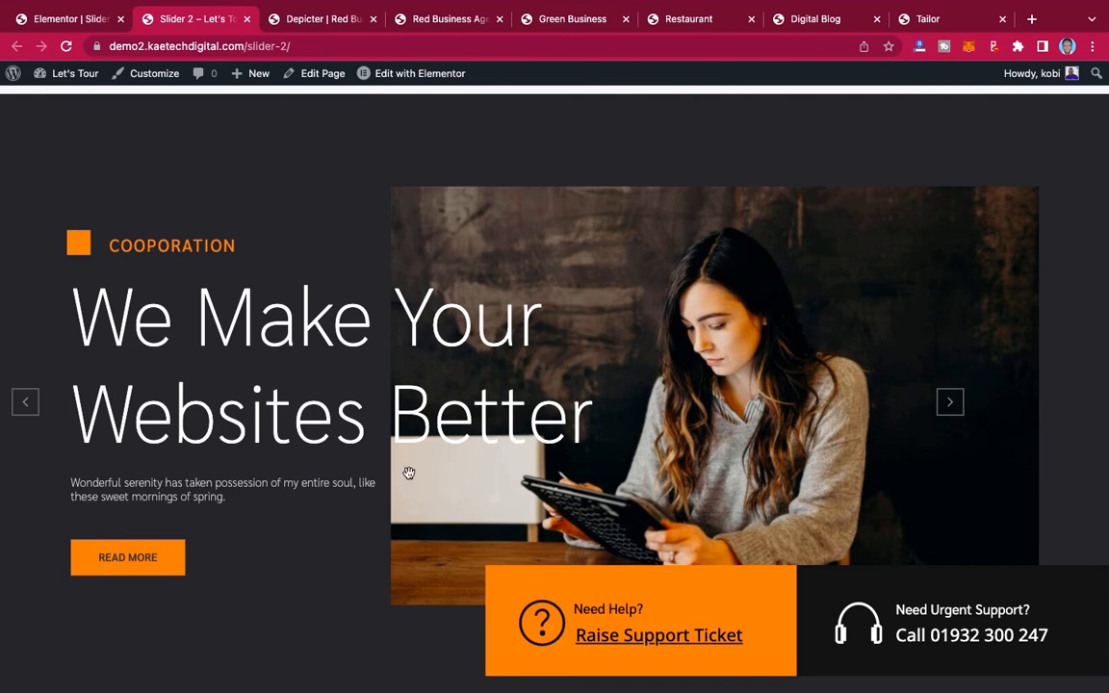
left_click(951, 404)
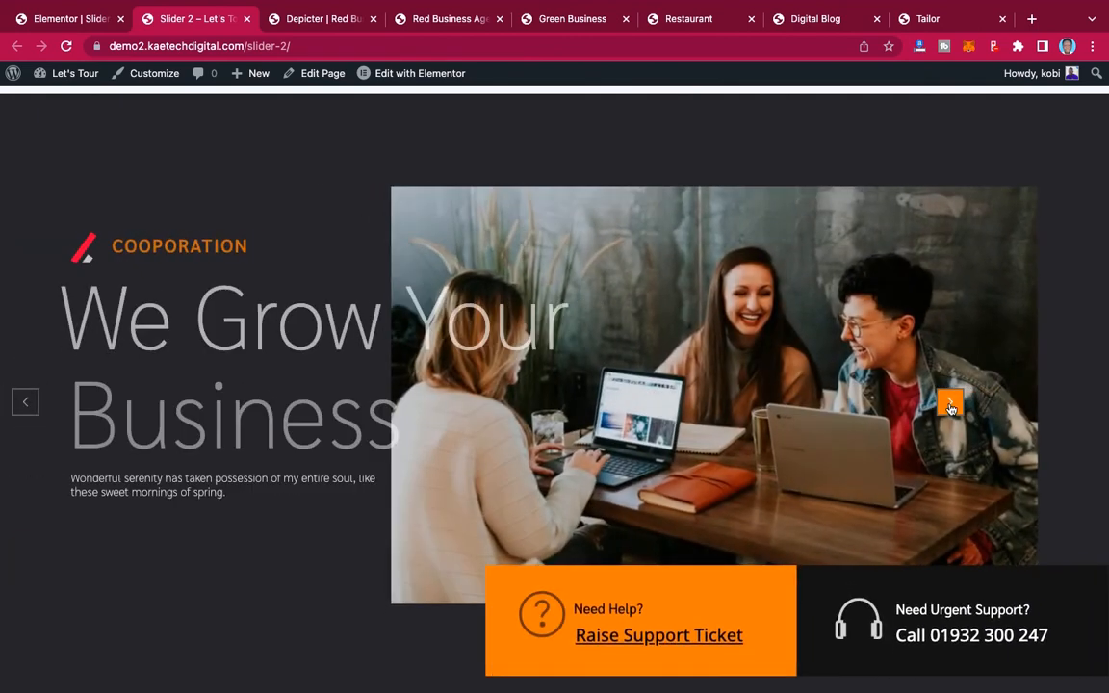
left_click(950, 405)
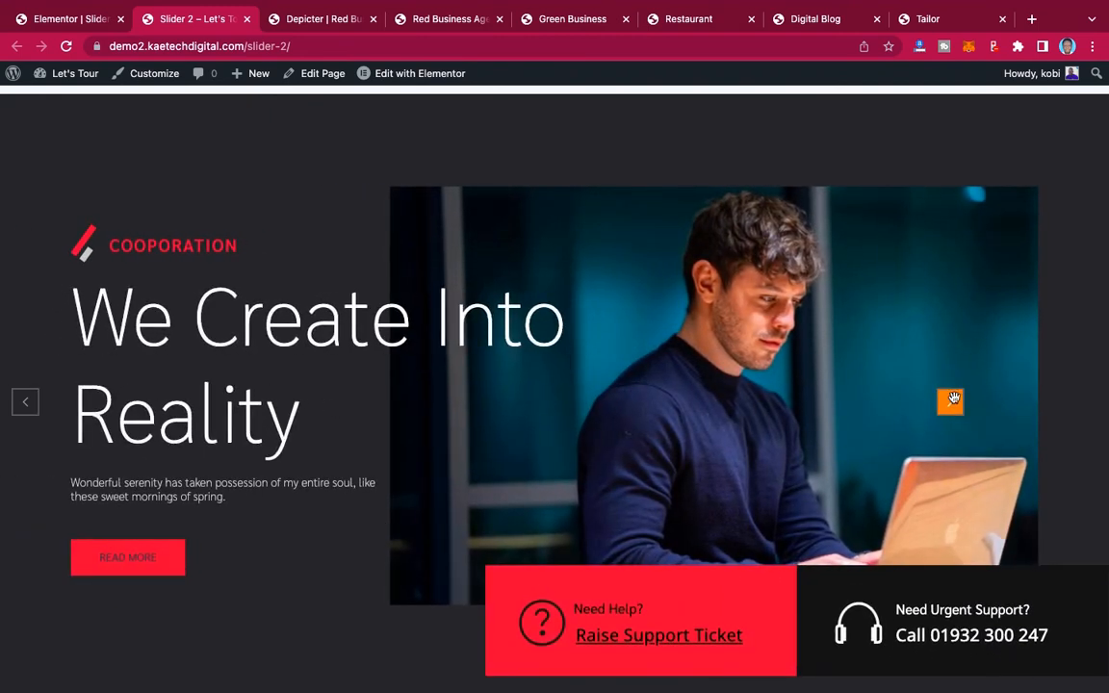
left_click(952, 401)
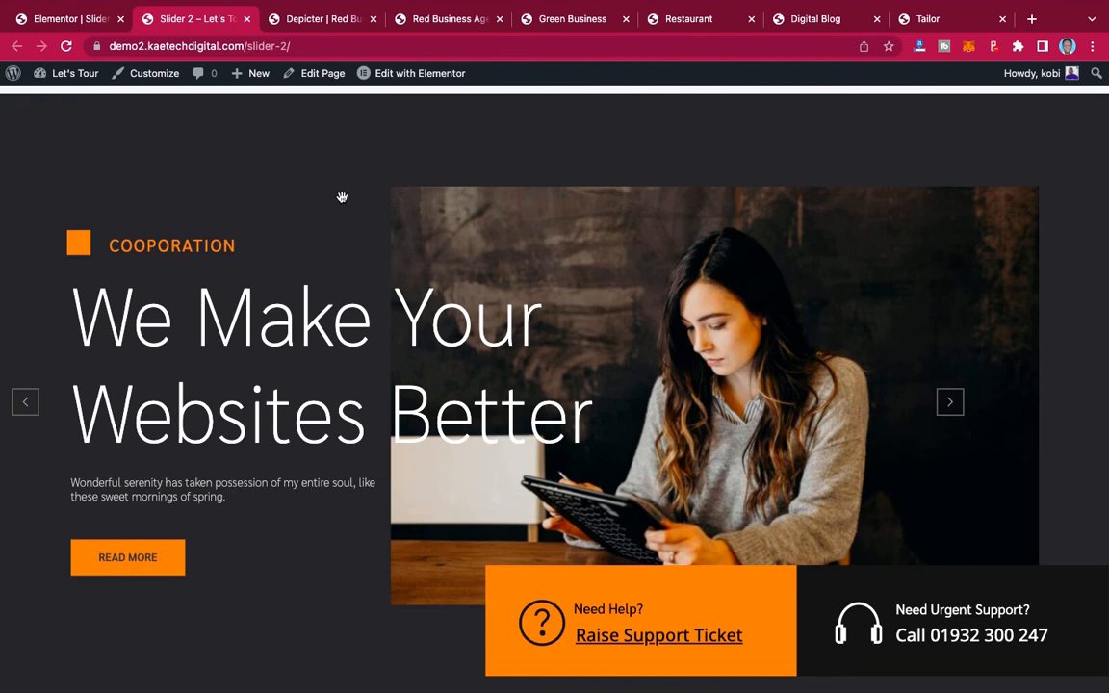
Check slide 2 in the Depicter editor's tablet and mobile views, and return to the live Slider 2 page.
left_click(302, 21)
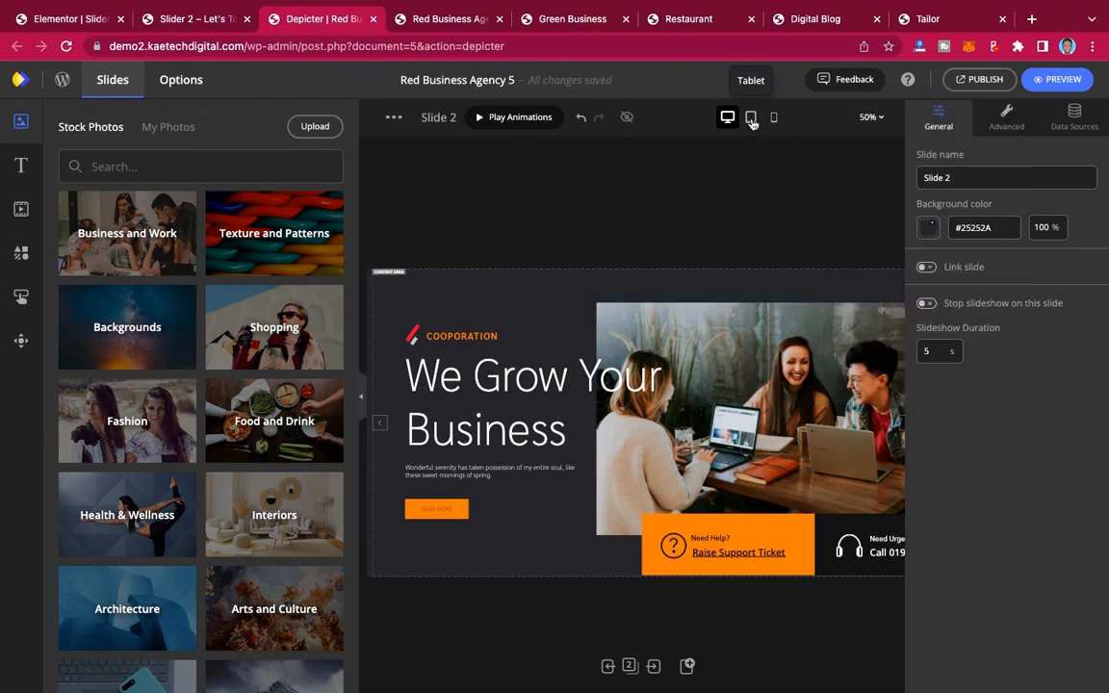
left_click(751, 118)
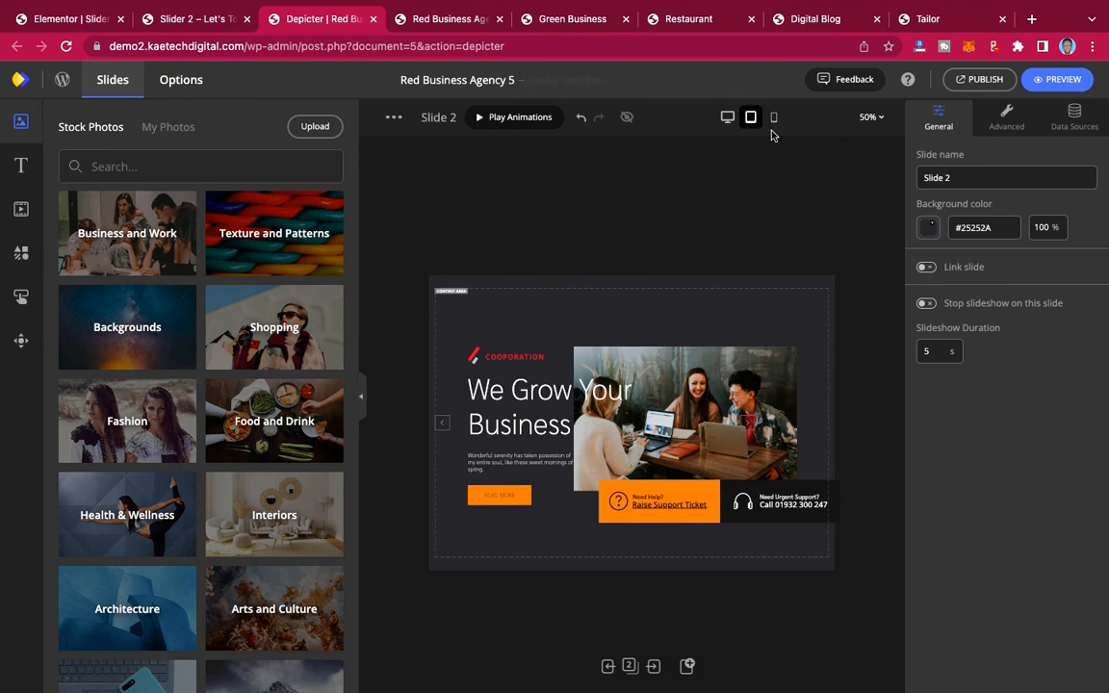
left_click(774, 117)
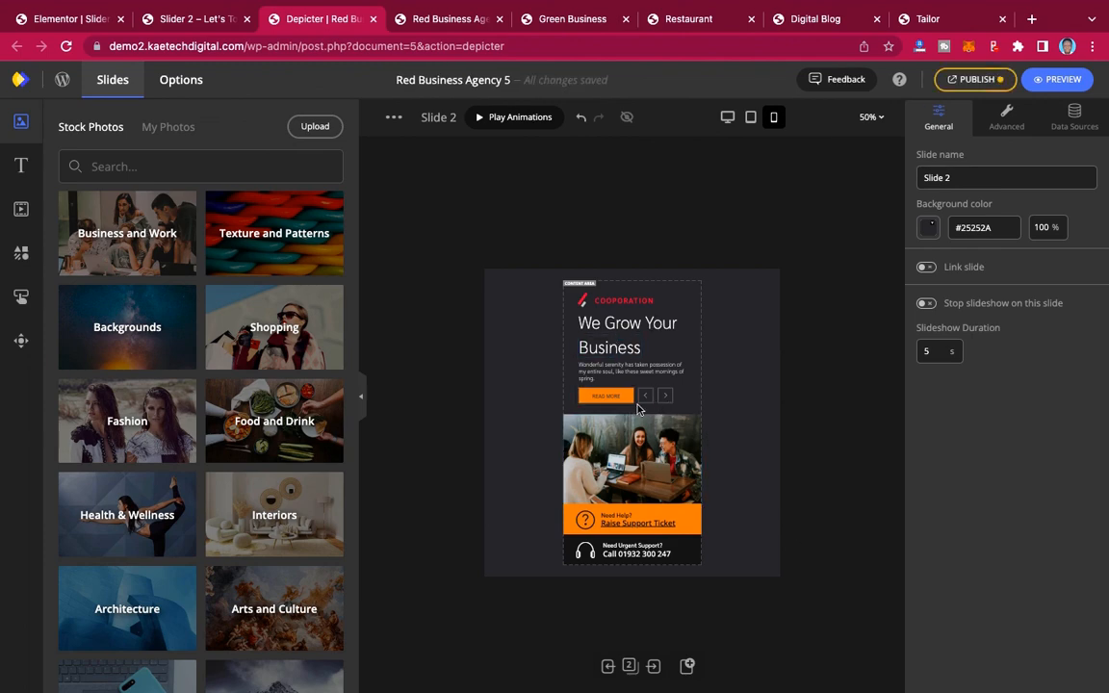
left_click(200, 20)
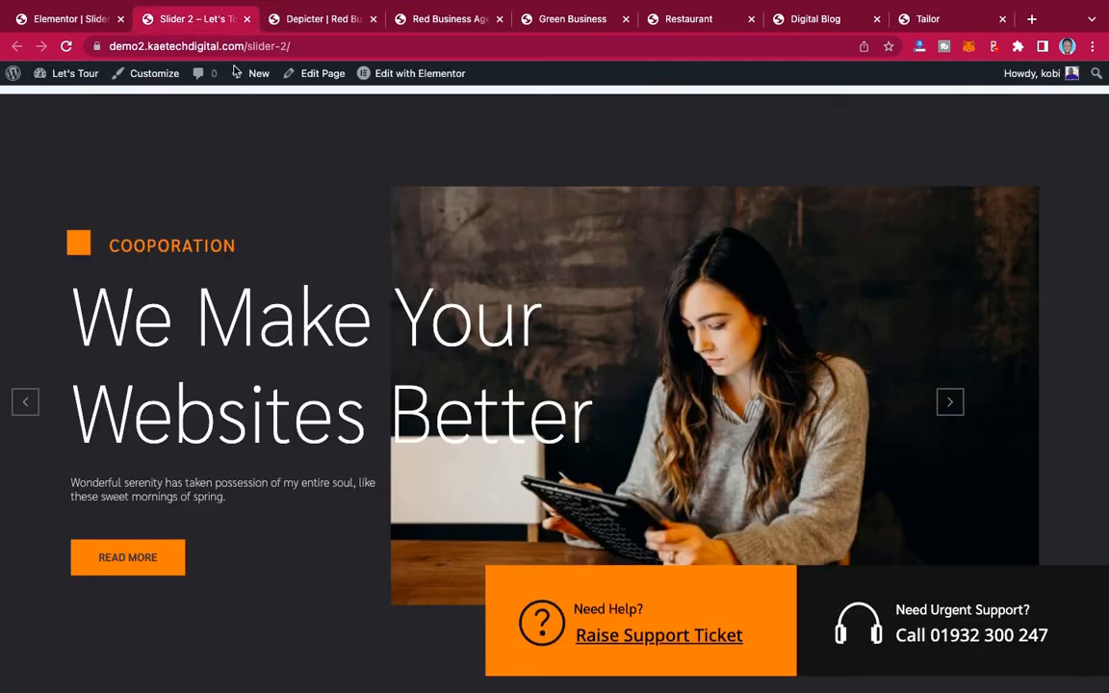
Return to the Elementor editor and review the section's layout settings, keeping its columns gap at No Gap.
left_click(60, 19)
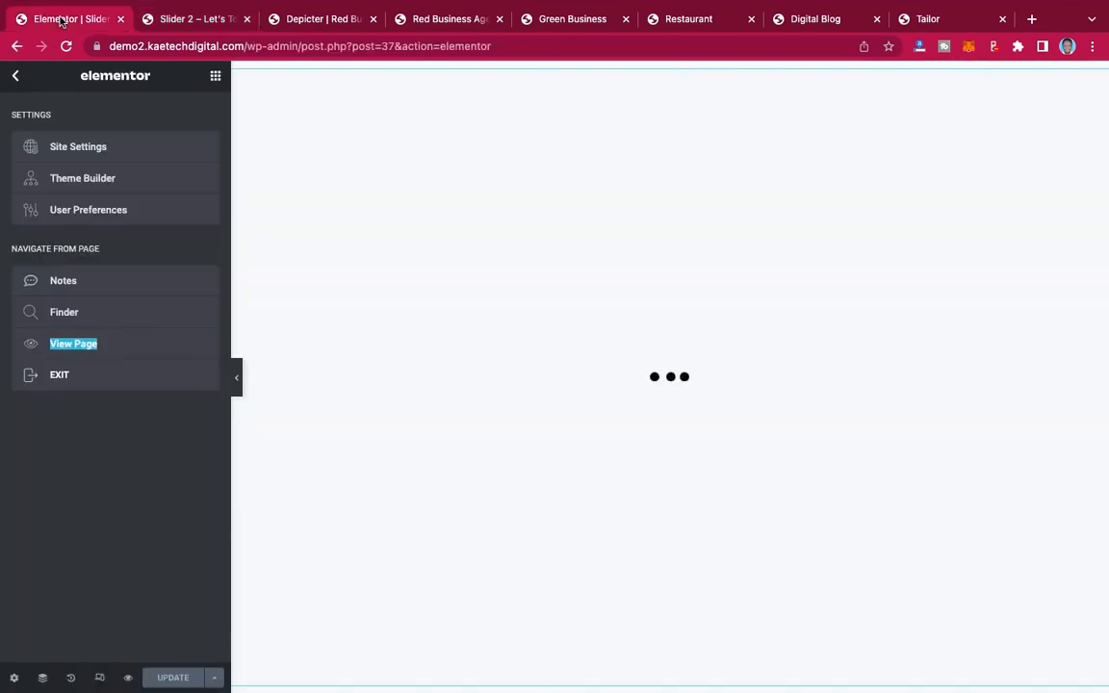
left_click(17, 80)
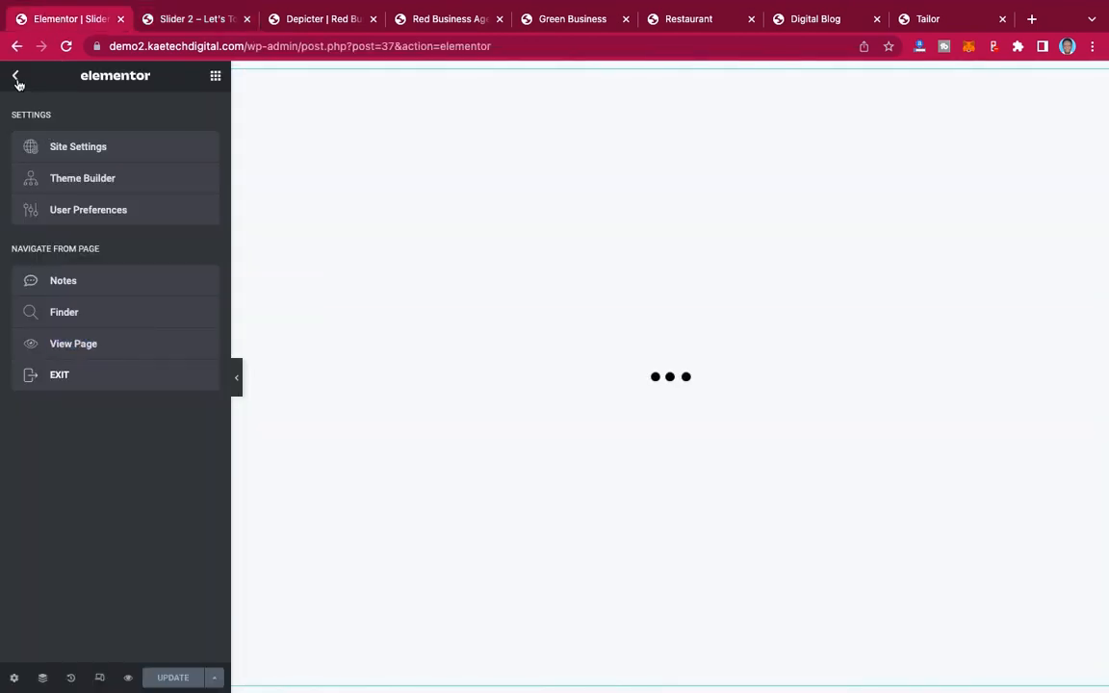
left_click(671, 75)
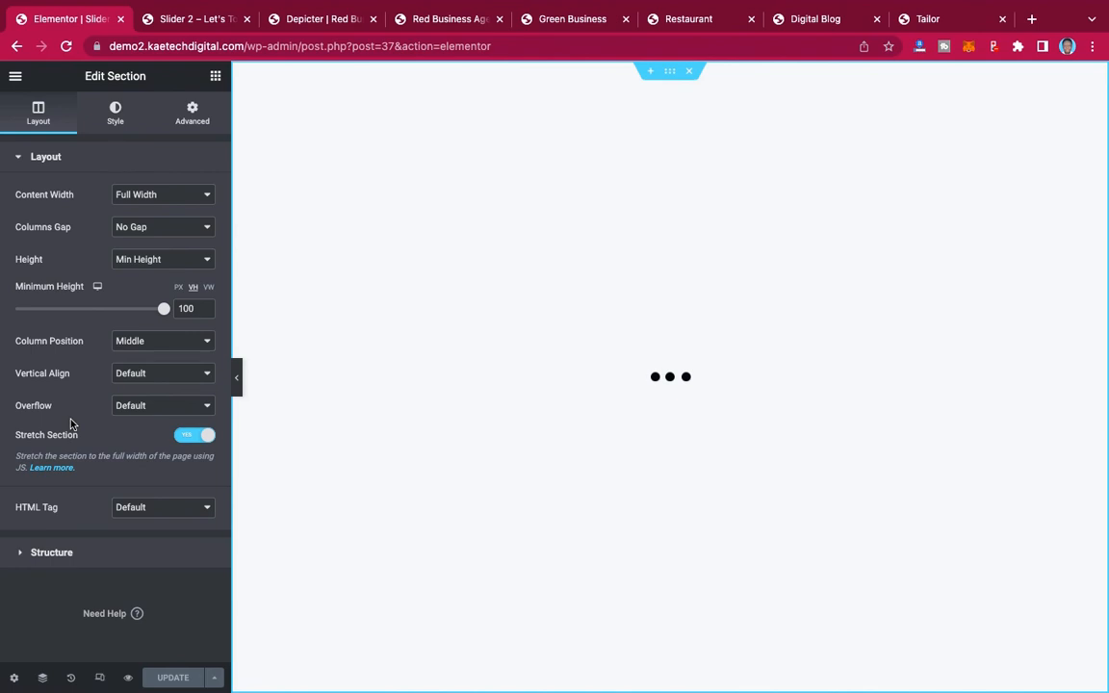
left_click(157, 229)
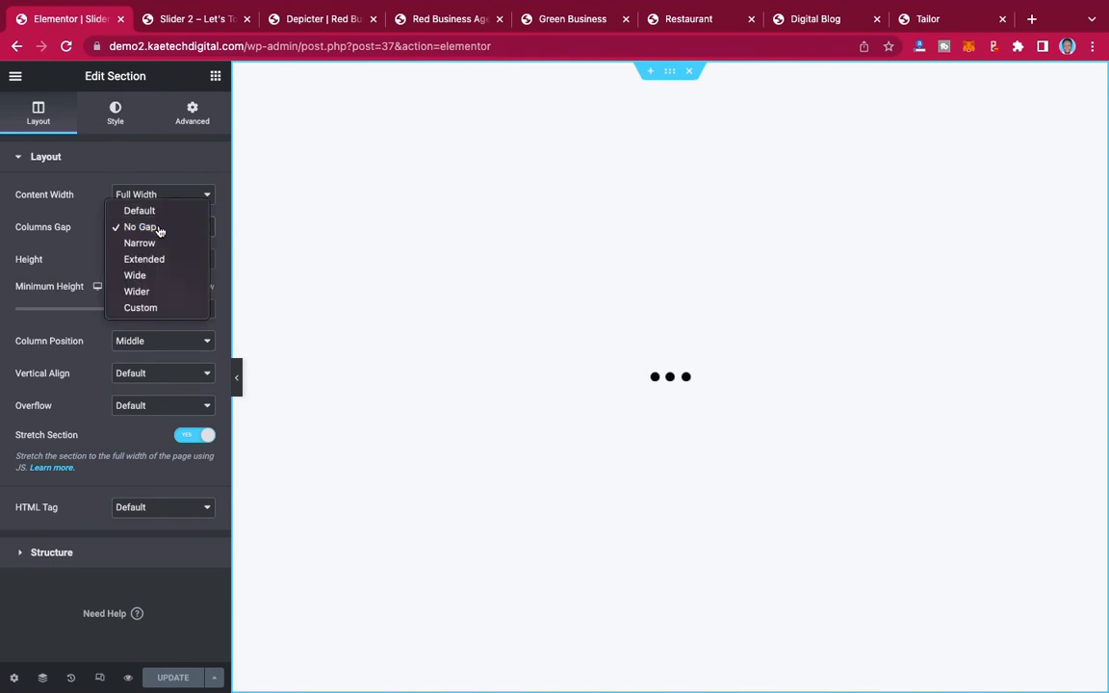
left_click(160, 228)
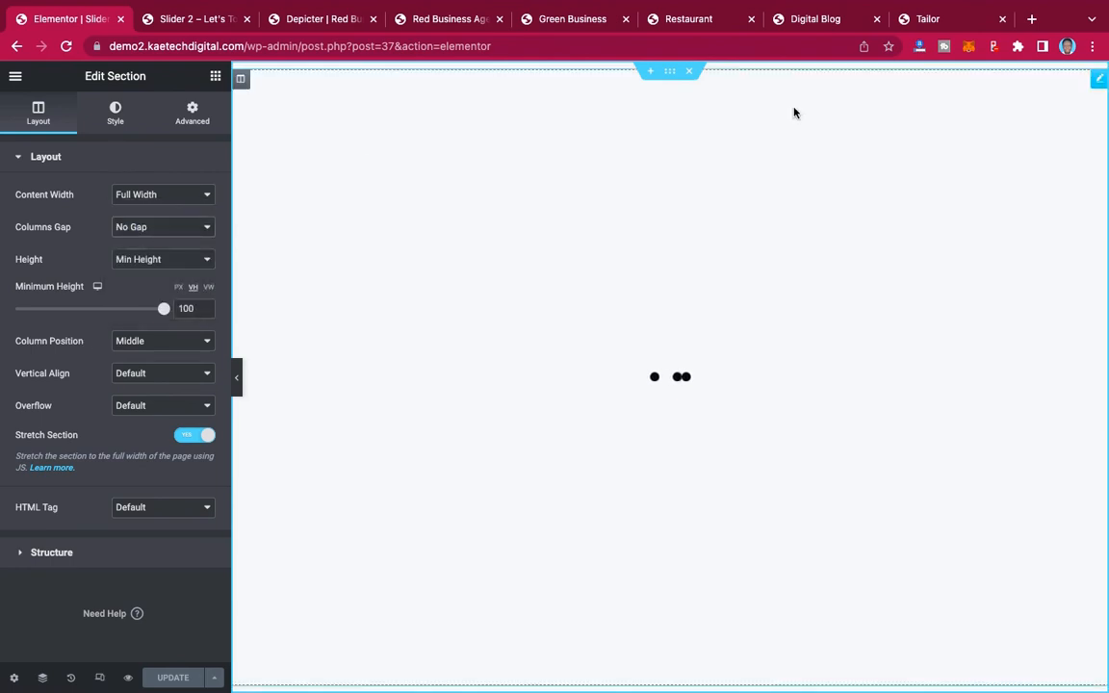
Unlink the Shortcode widget's margins, set its top margin to -20 px, update the page and reload the live Slider 2 page.
left_click(1099, 83)
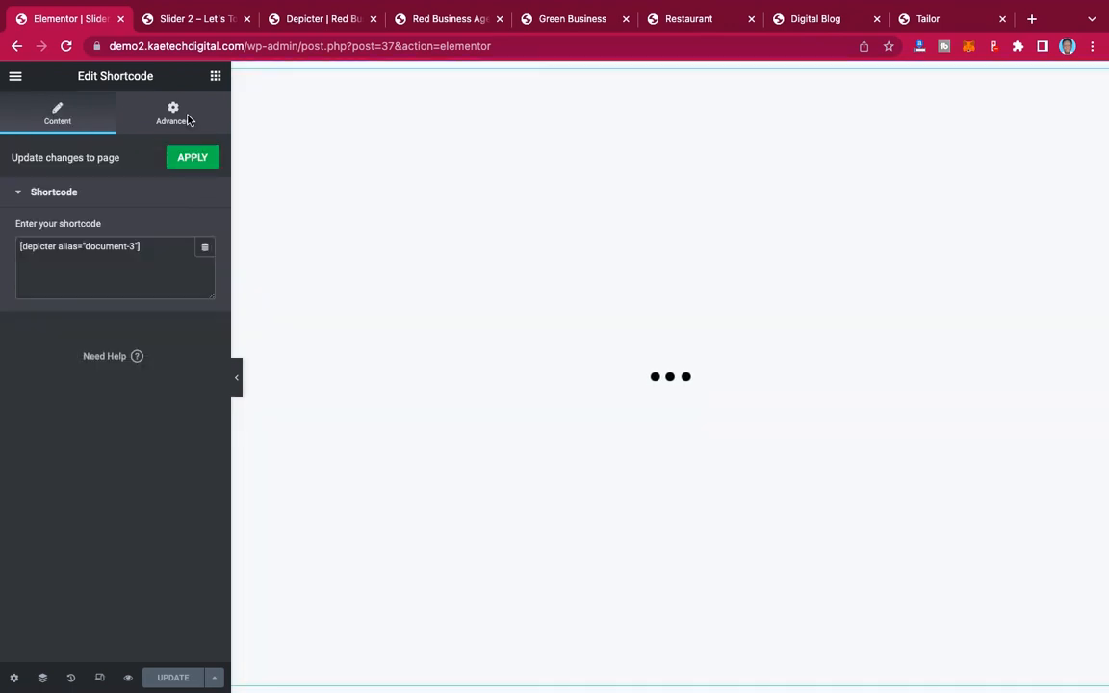
left_click(181, 115)
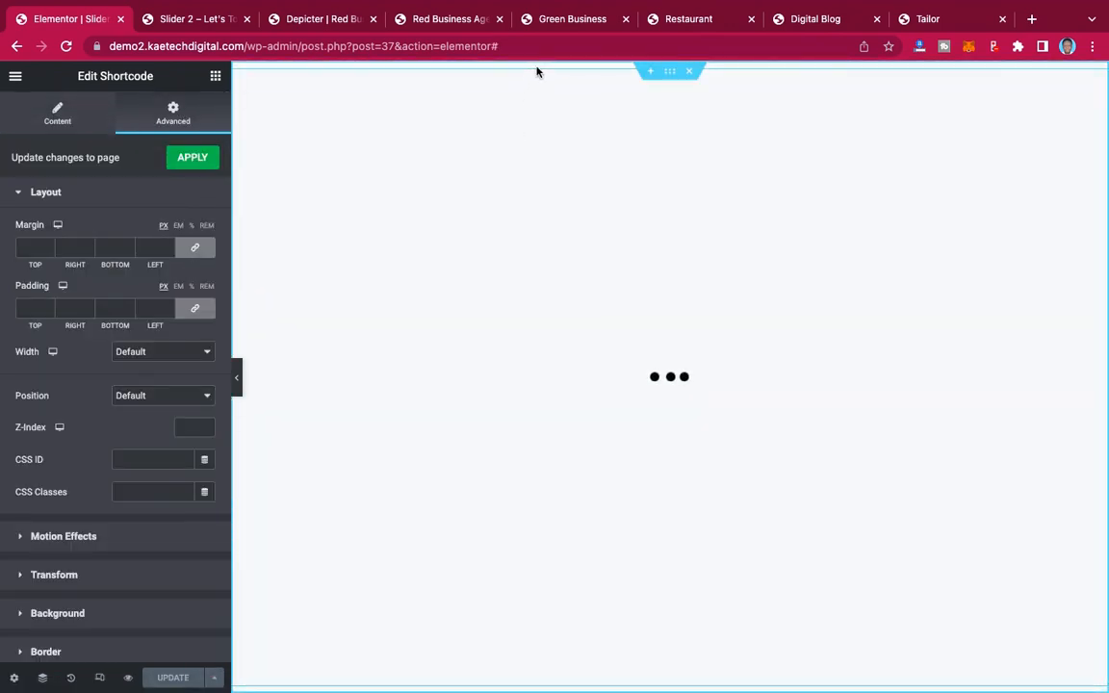
left_click(193, 250)
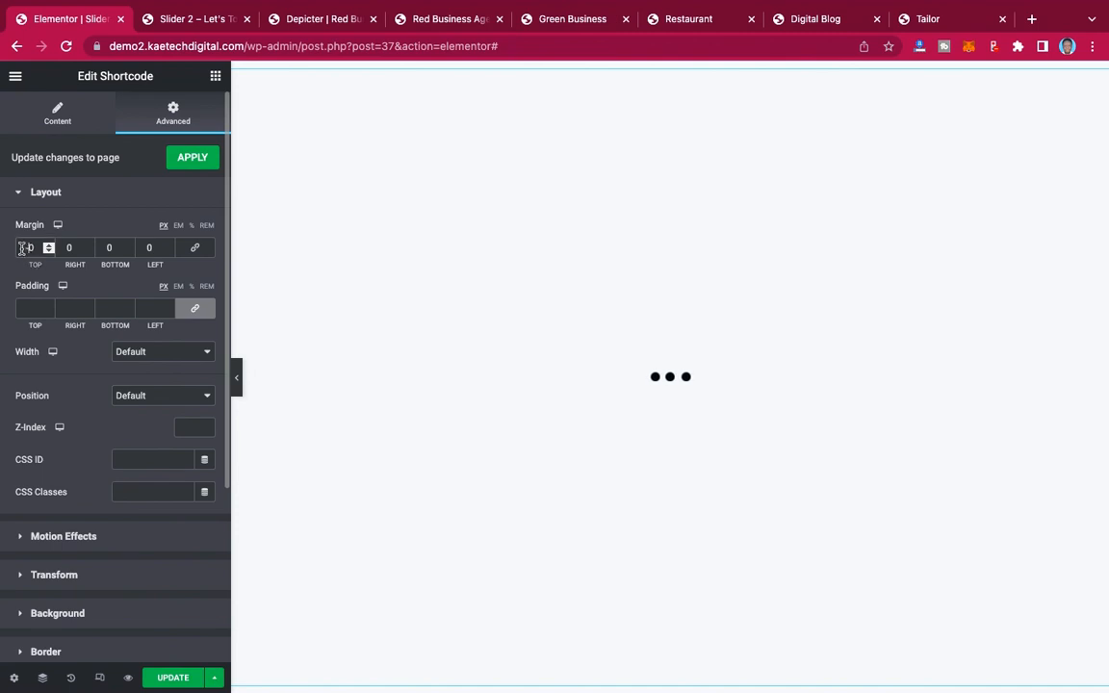
type("2")
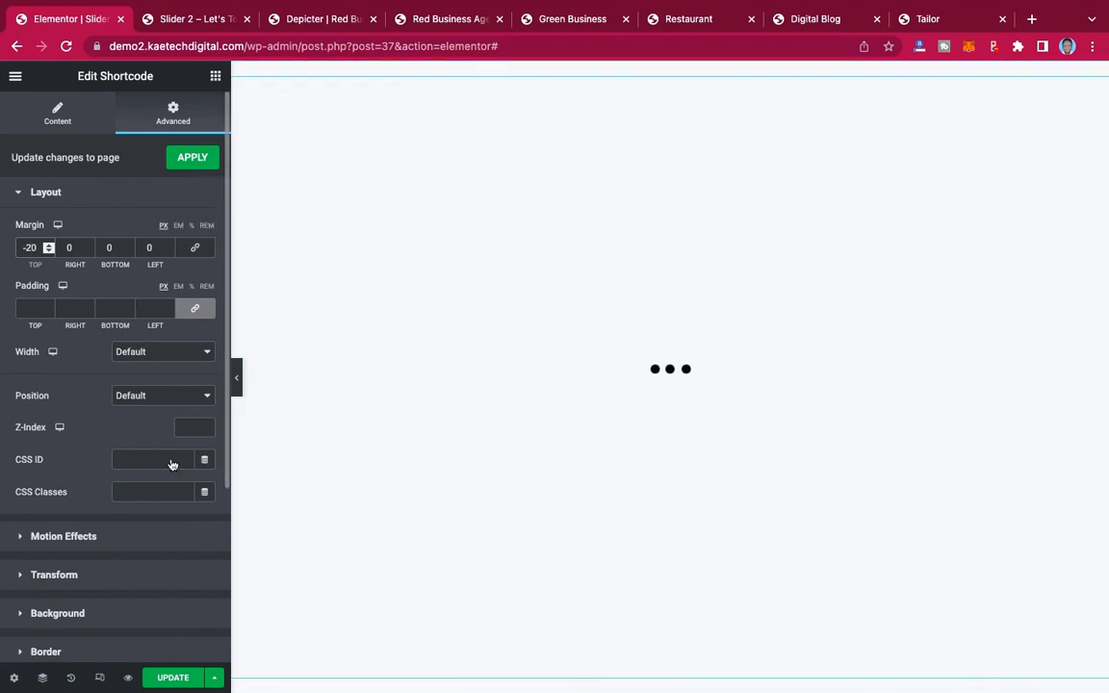
left_click(173, 679)
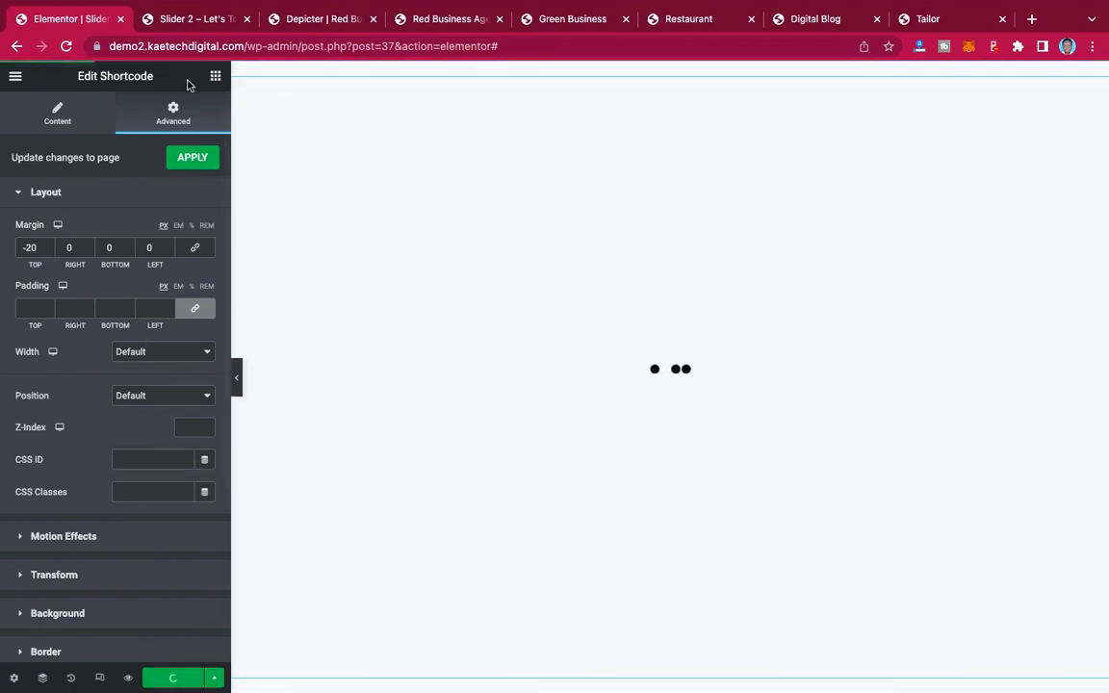
left_click(193, 21)
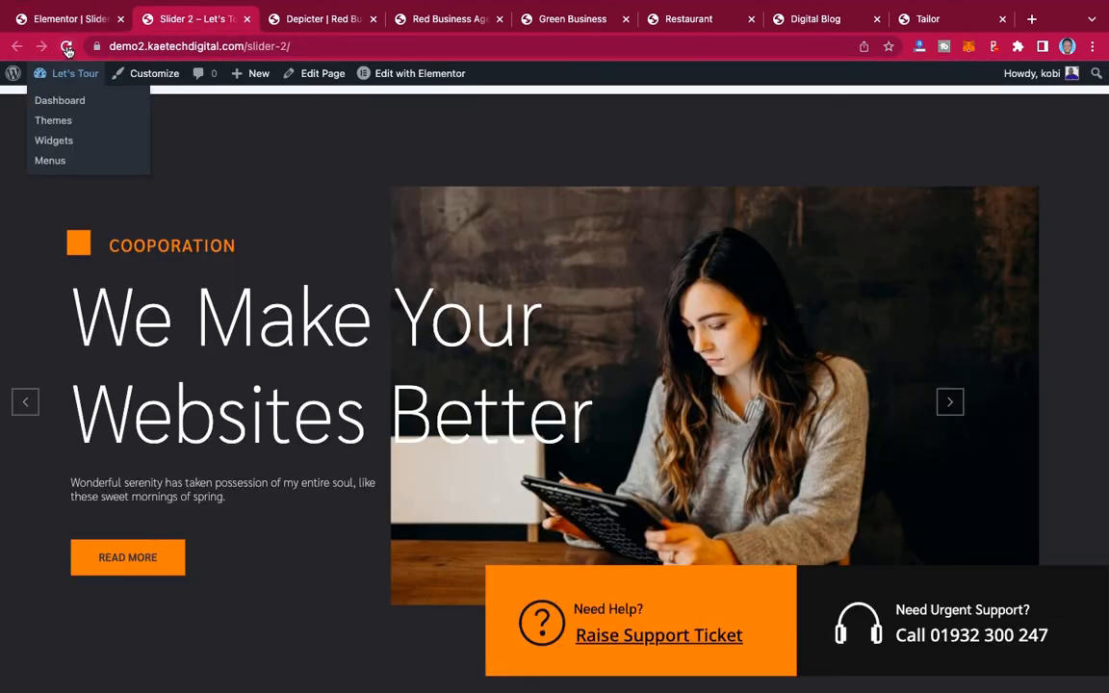
key("super+r")
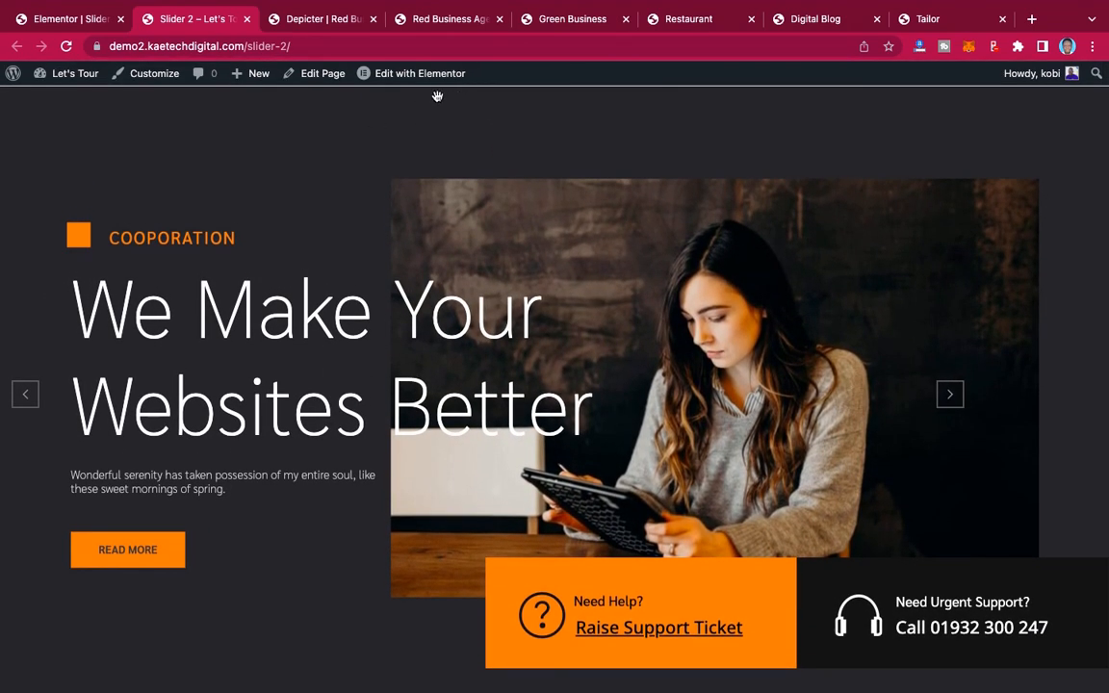
Set the Shortcode widget's top margin to -30 px, update the page, and check the slider on the reloaded live page.
left_click(92, 18)
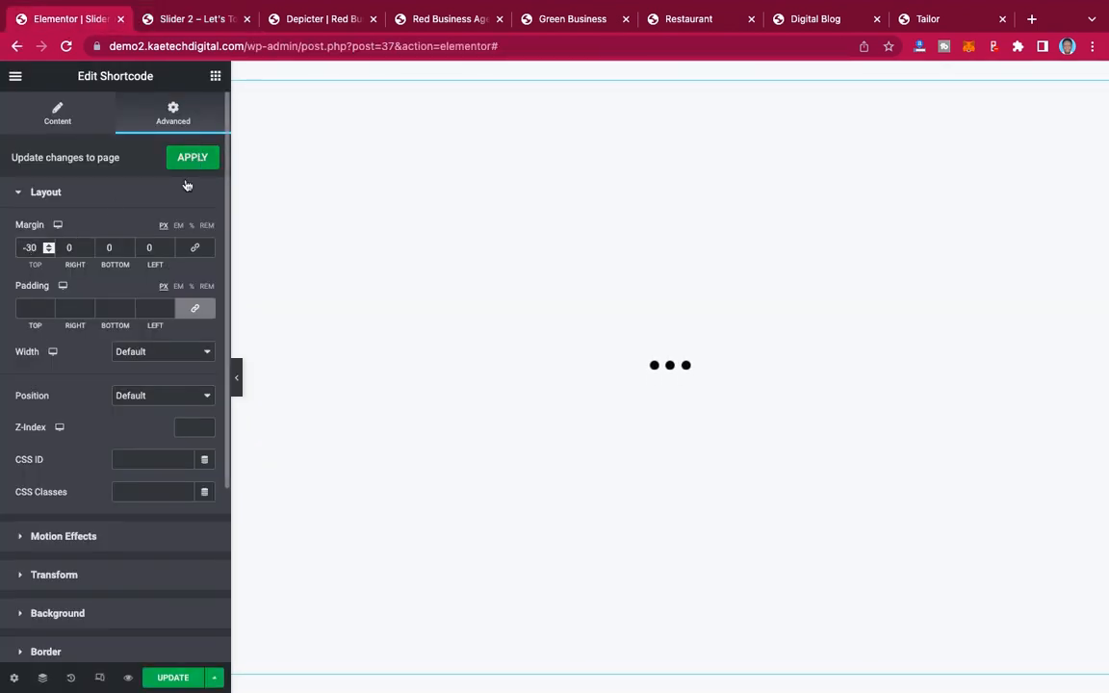
left_click(174, 677)
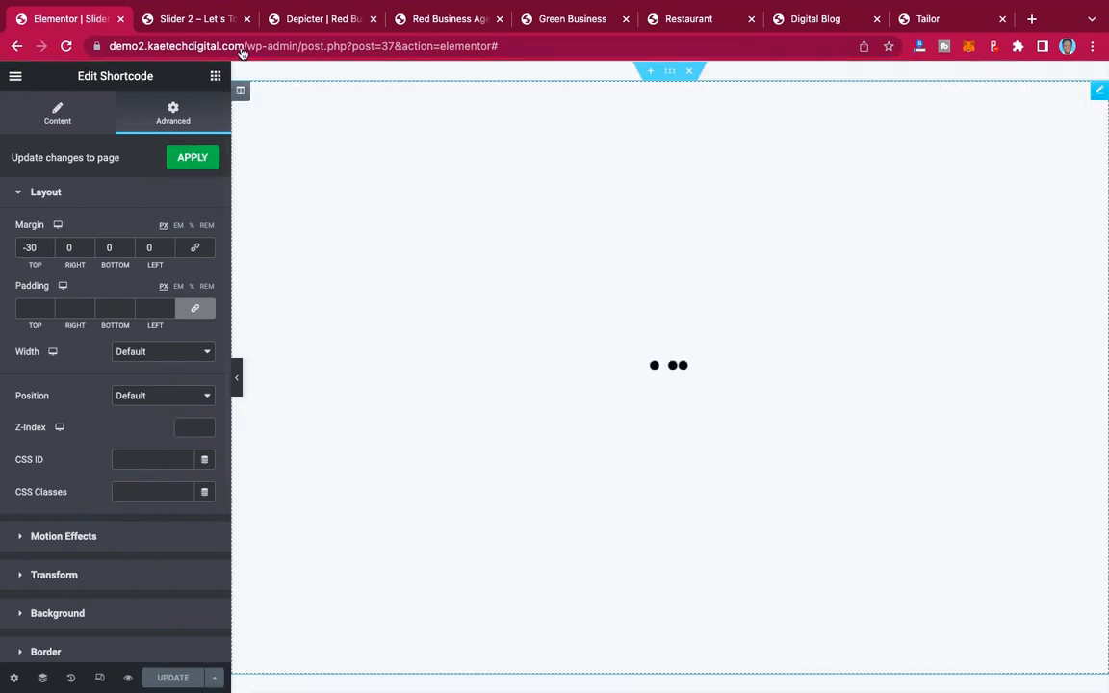
left_click(198, 18)
left_click(66, 46)
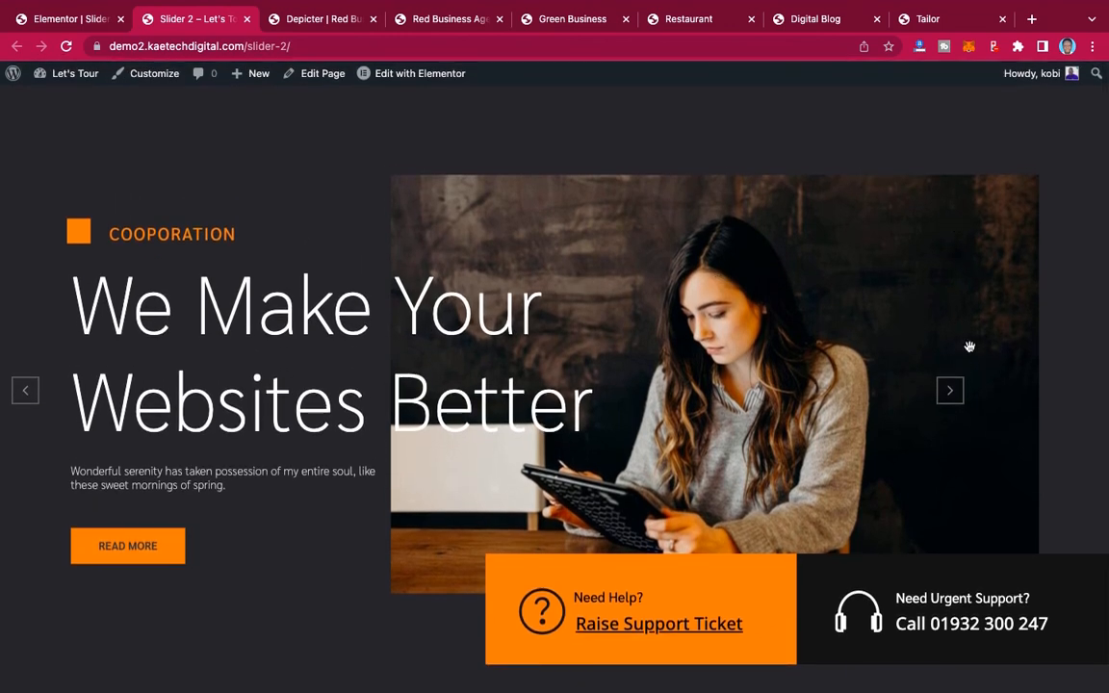
left_click(956, 395)
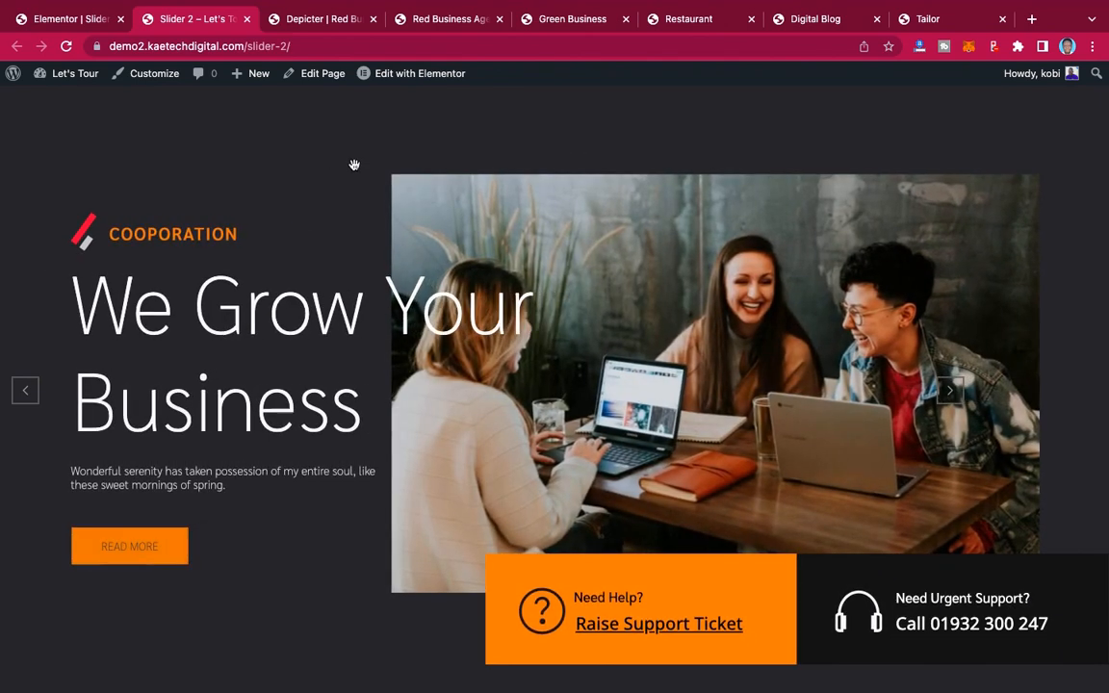
Inspect the live page with the browser's developer tools and step through the slides in the Samsung Galaxy S8+ view.
right_click(321, 167)
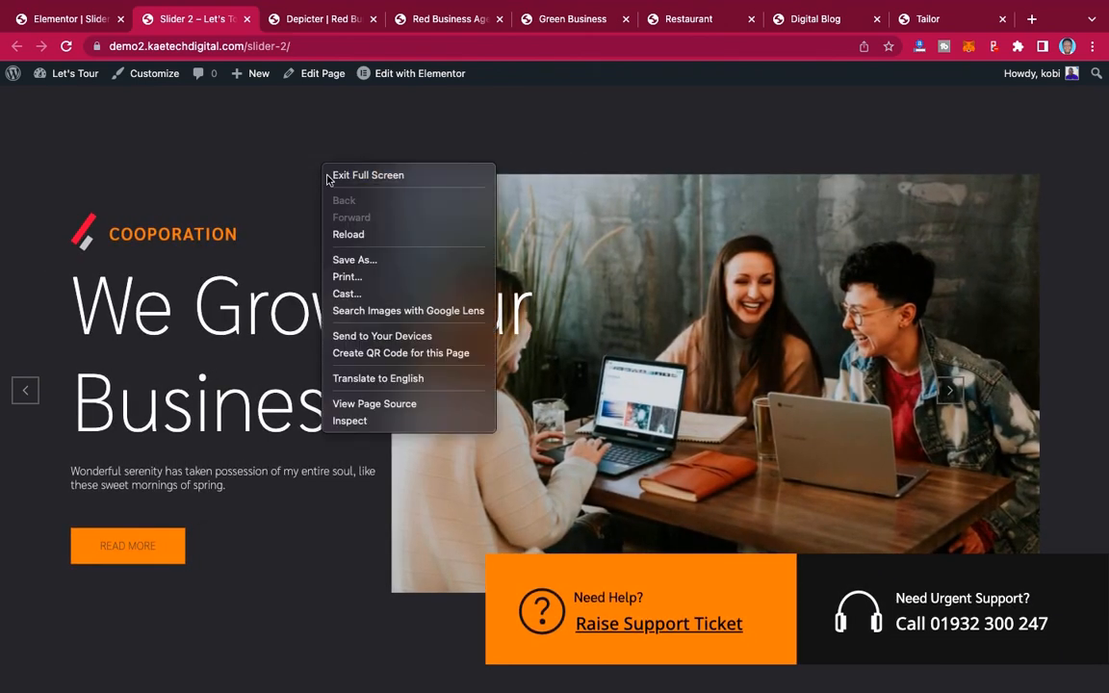
left_click(381, 421)
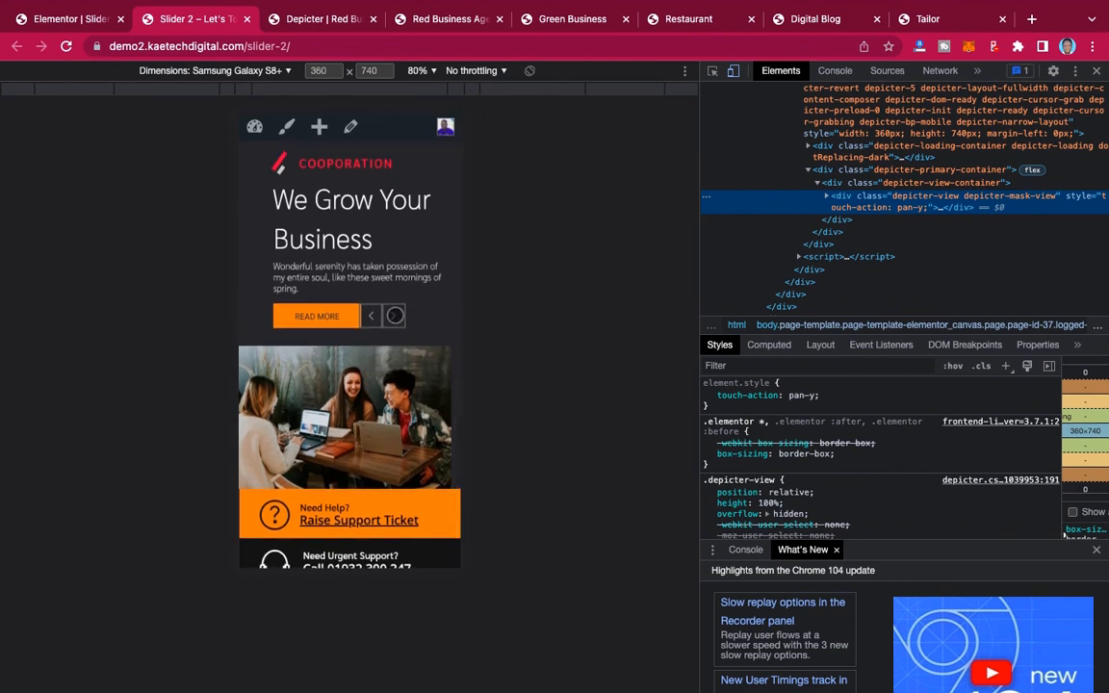
left_click(394, 315)
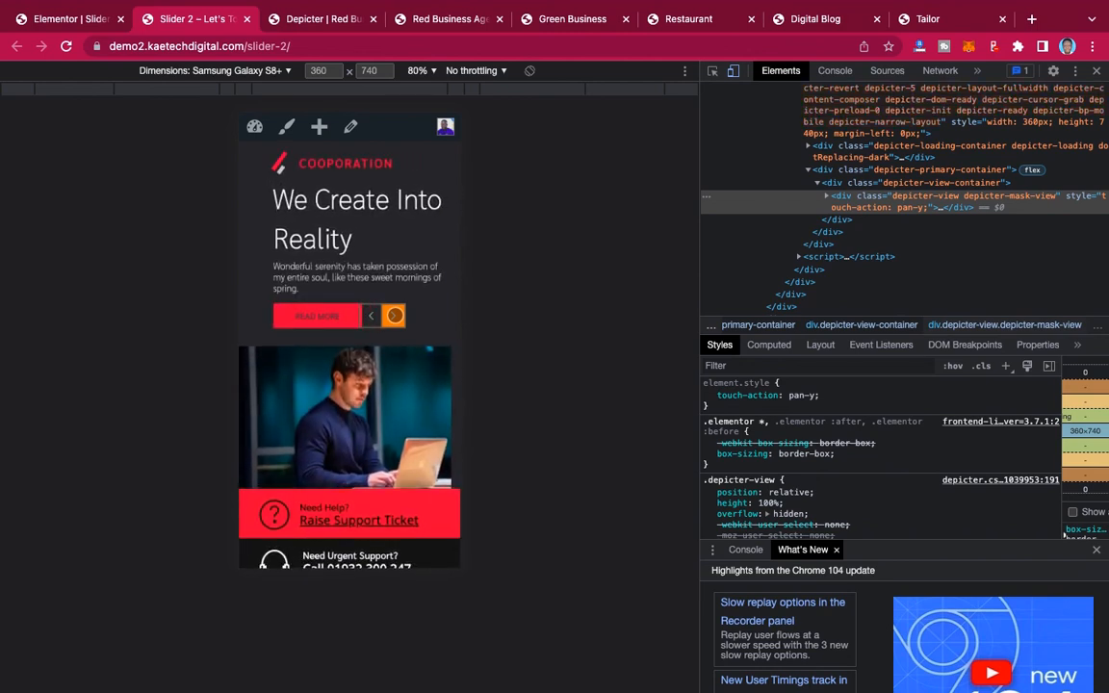
left_click(394, 316)
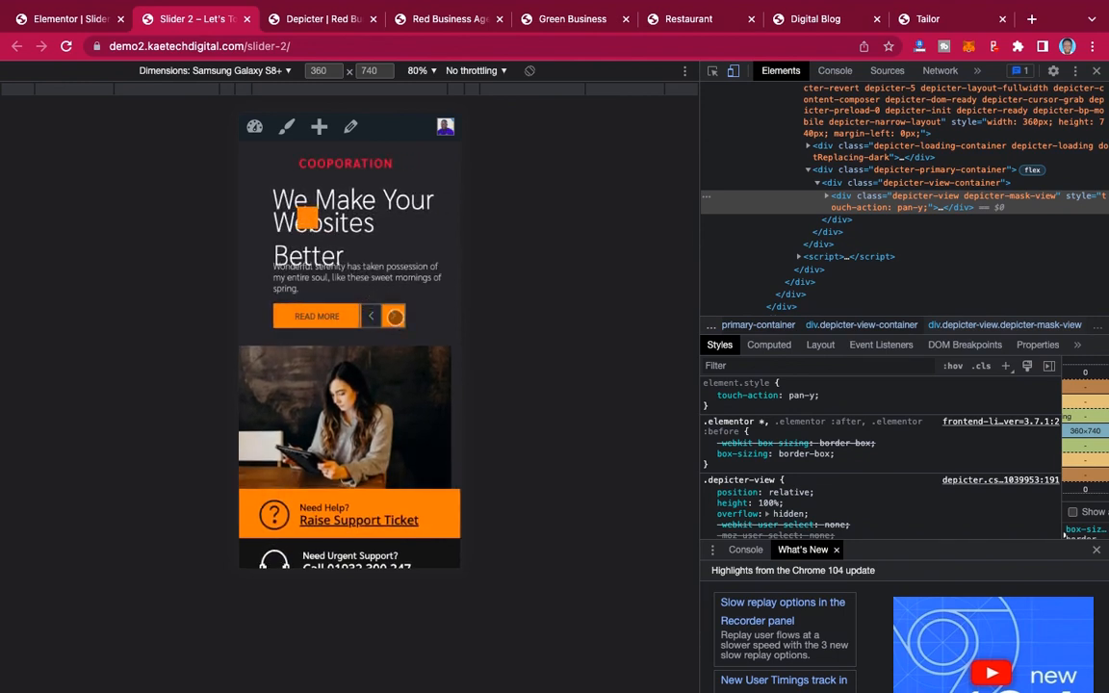
left_click(396, 317)
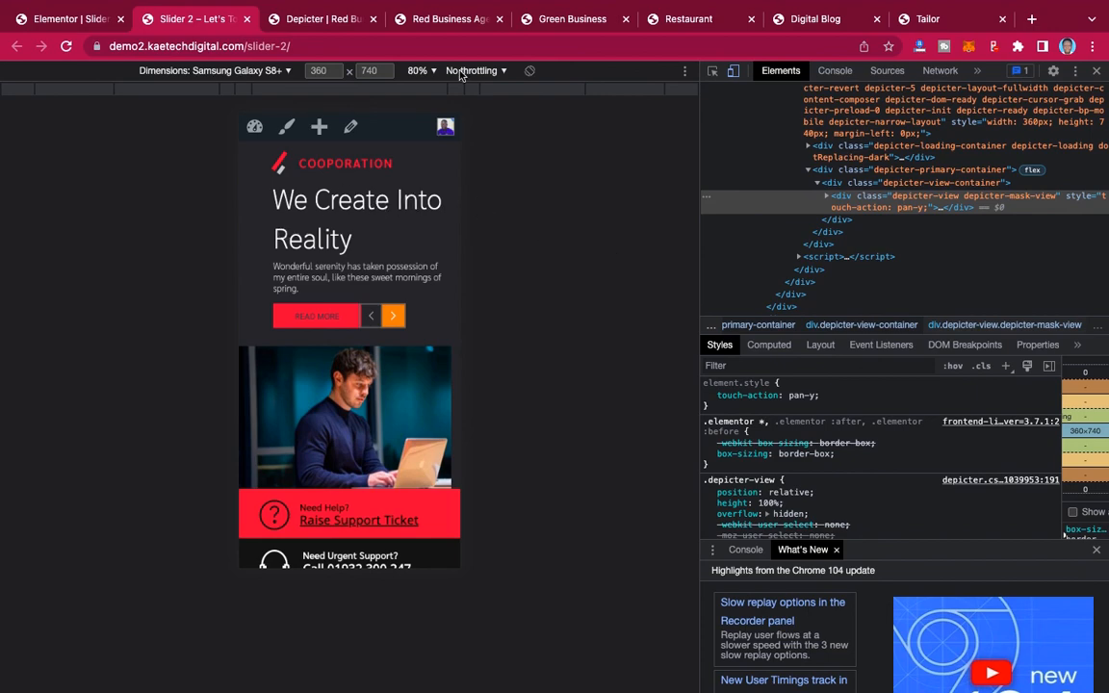
Look through the open template previews for Red Business Agency, Green Business, Restaurant and Digital Blog.
left_click(420, 17)
left_click(577, 19)
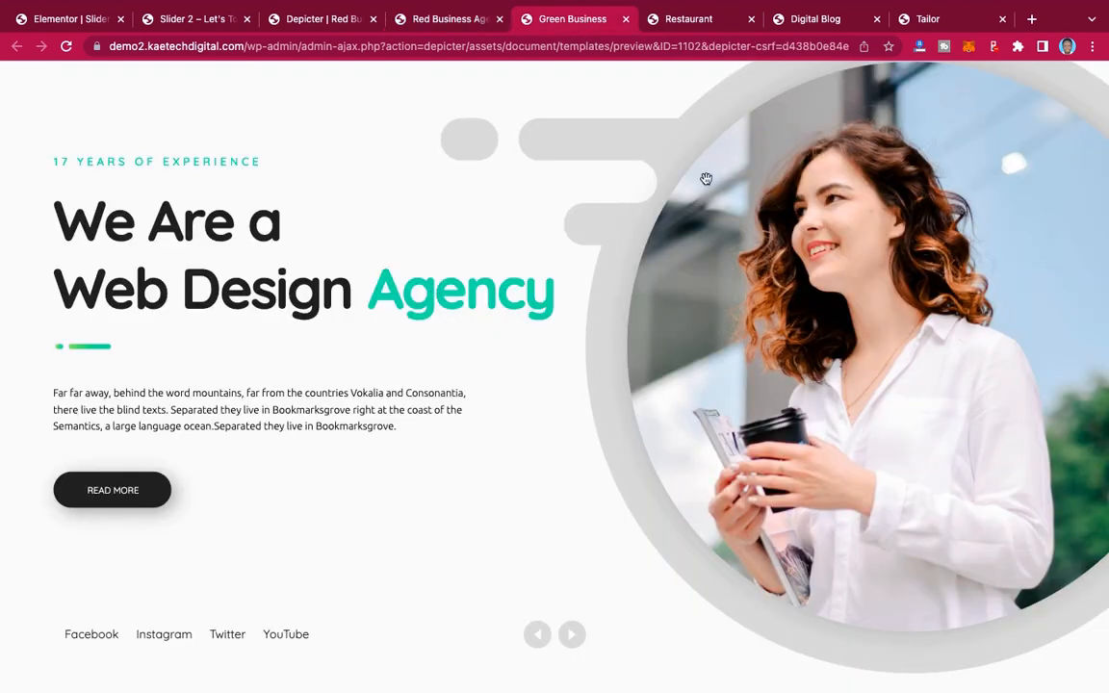
left_click(703, 21)
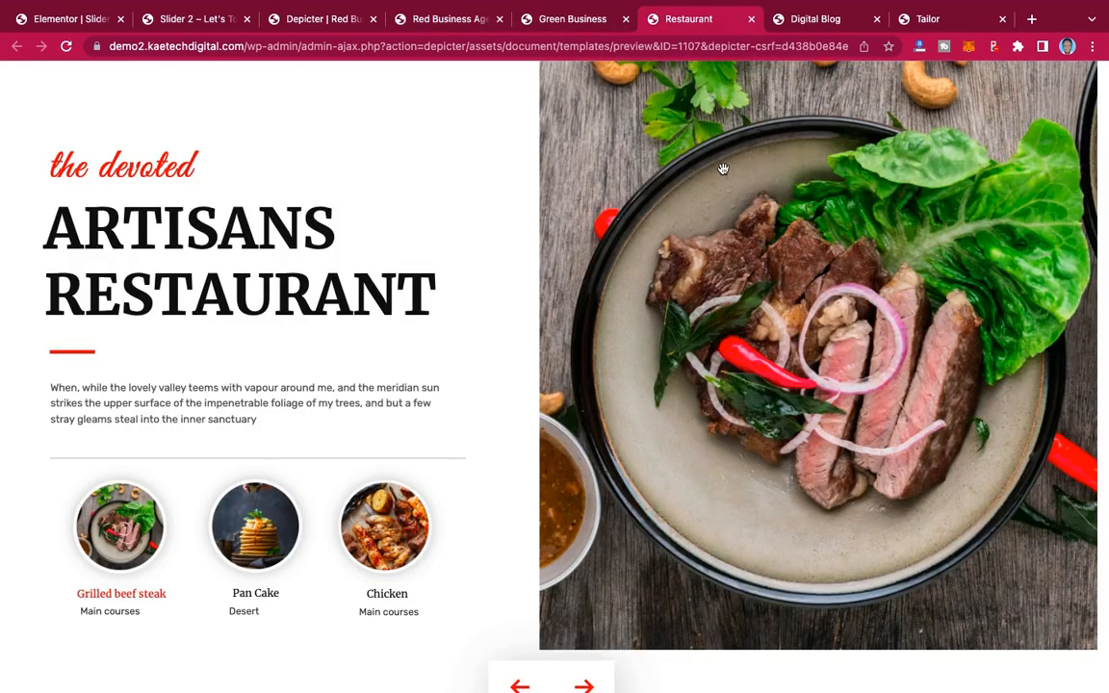
left_click(804, 18)
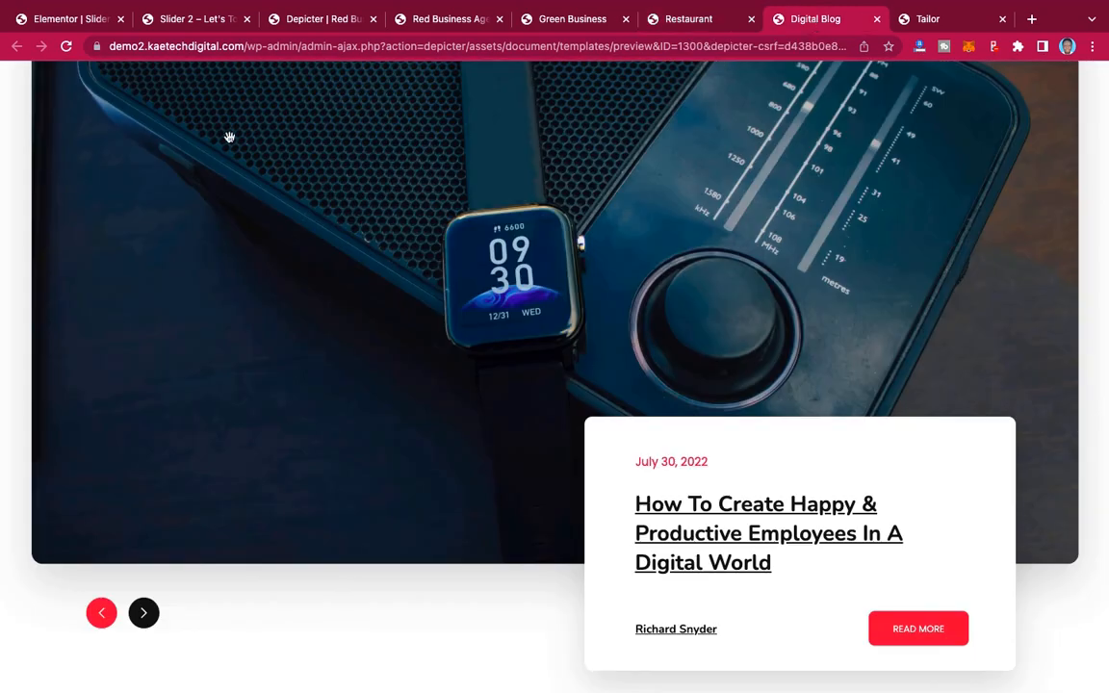